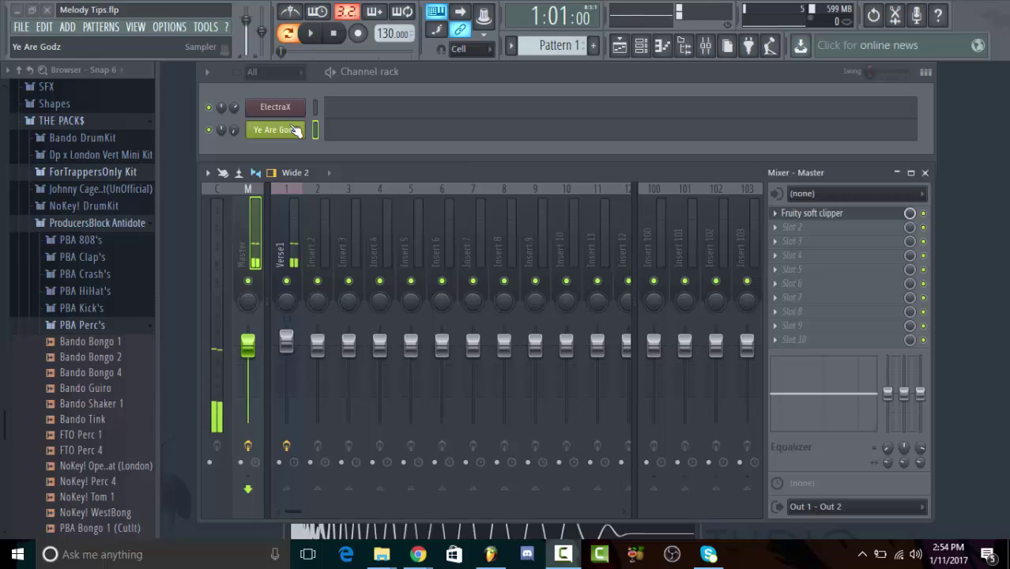
# Step: Place a C5 note at the start of bar 1 in the ElectraX channel's piano roll and close the roll
pyautogui.rightClick(300, 109)
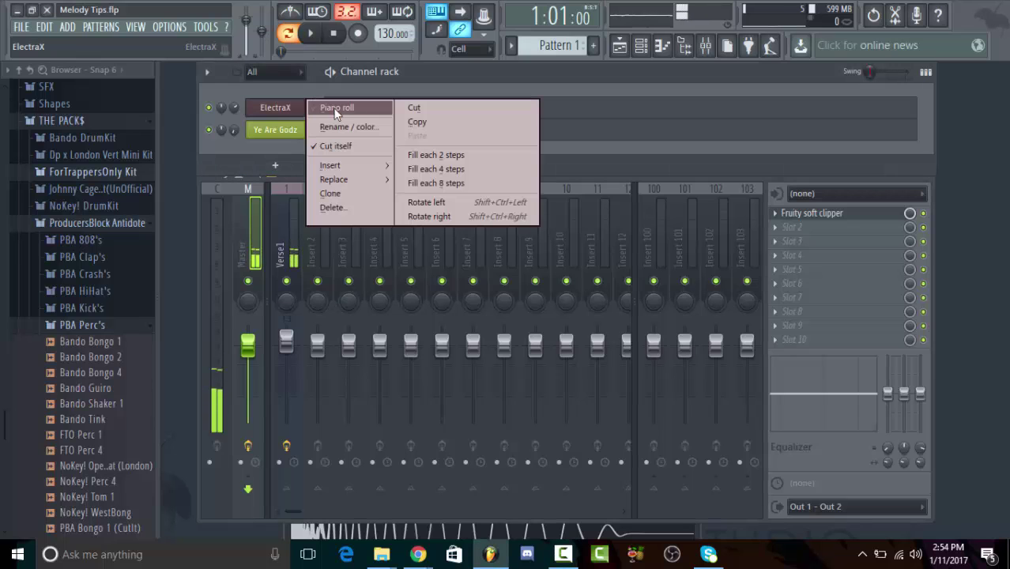
pyautogui.click(339, 107)
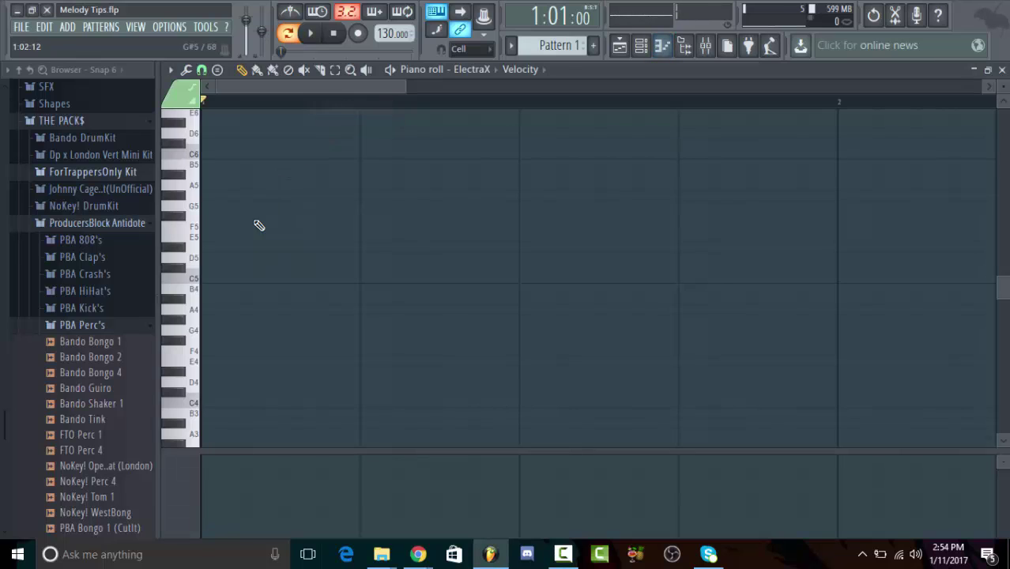
pyautogui.click(214, 279)
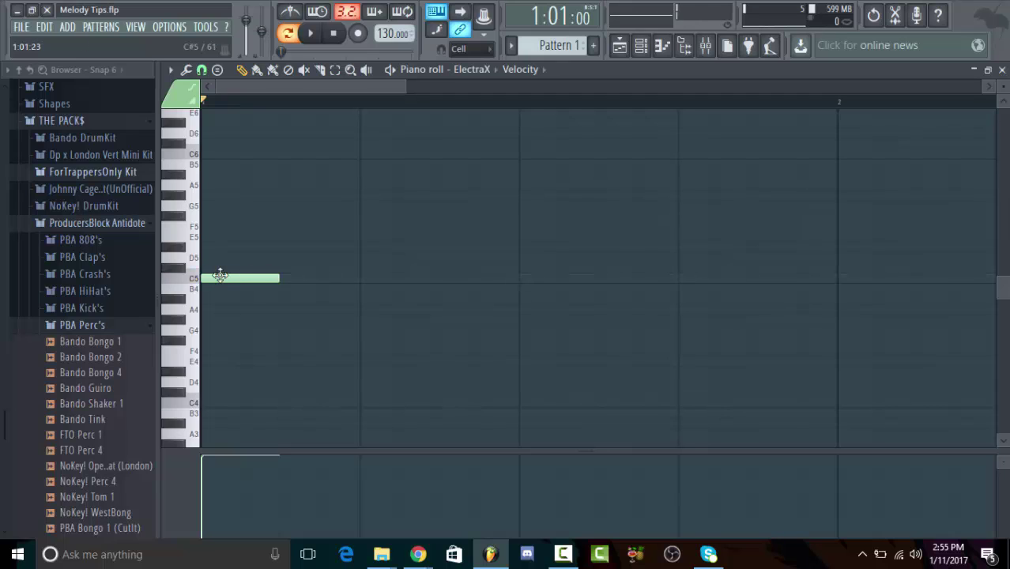
pyautogui.rightClick(221, 276)
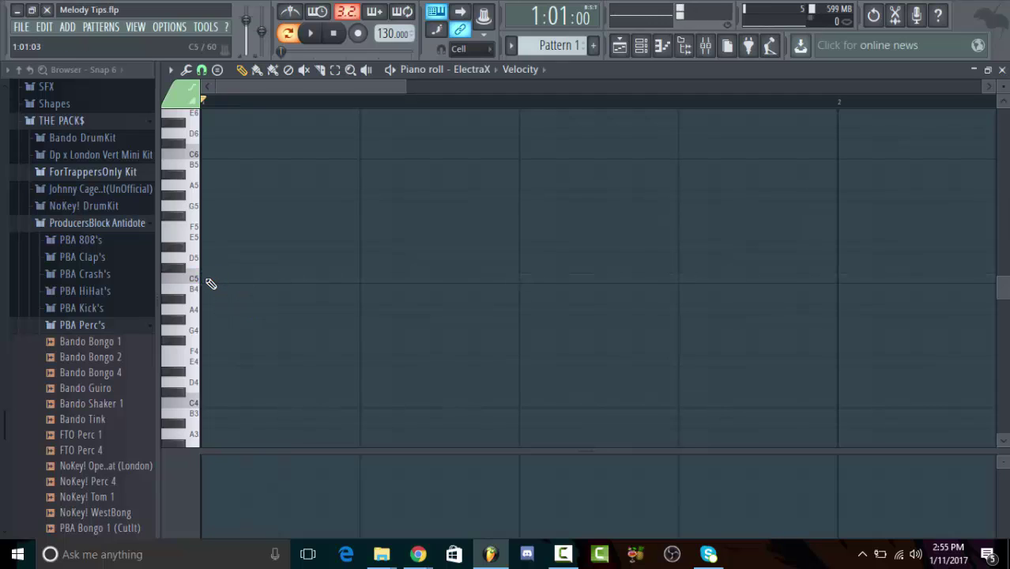
pyautogui.click(205, 278)
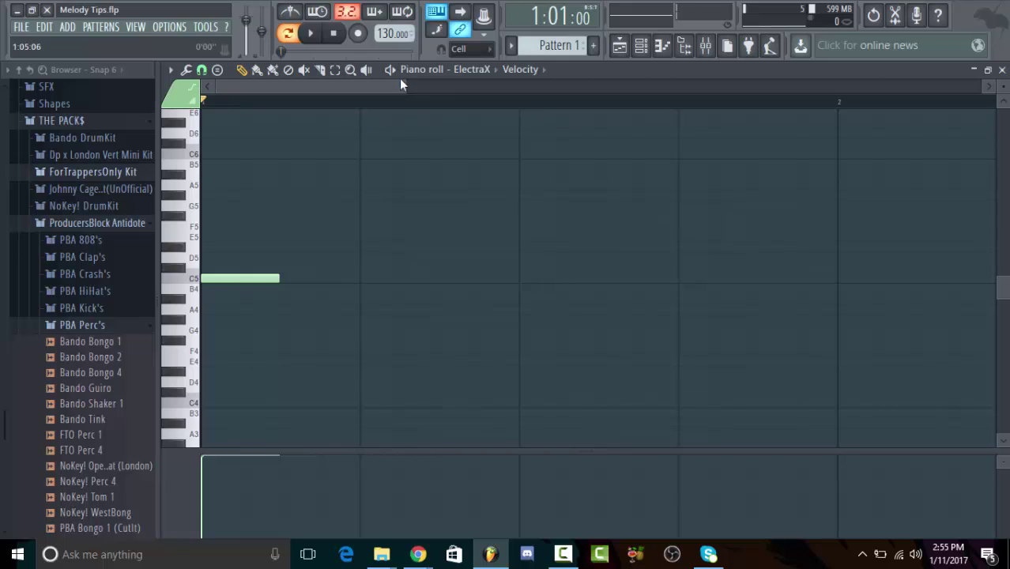
pyautogui.moveTo(403, 87); pyautogui.dragTo(467, 87)
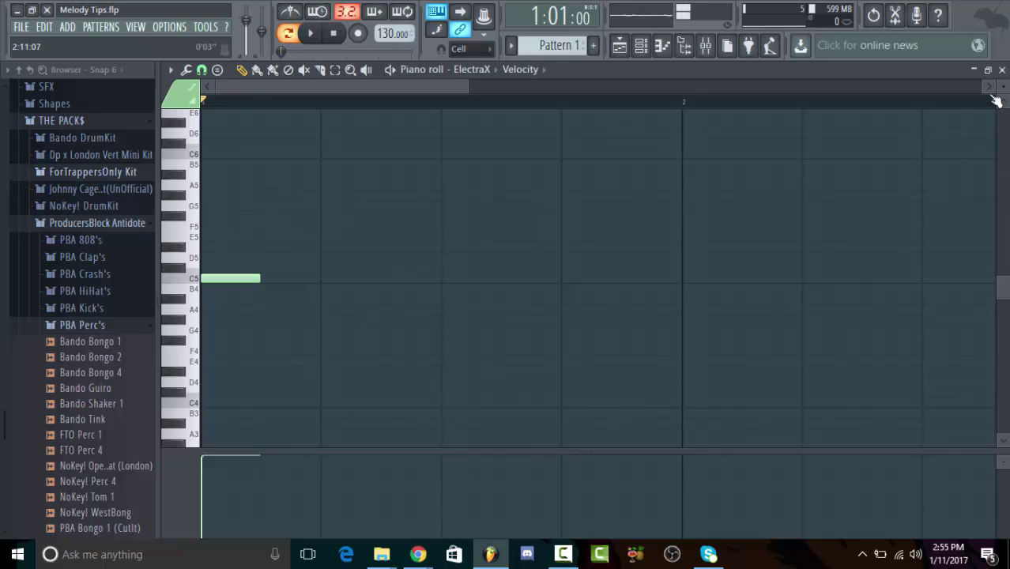
pyautogui.click(1002, 69)
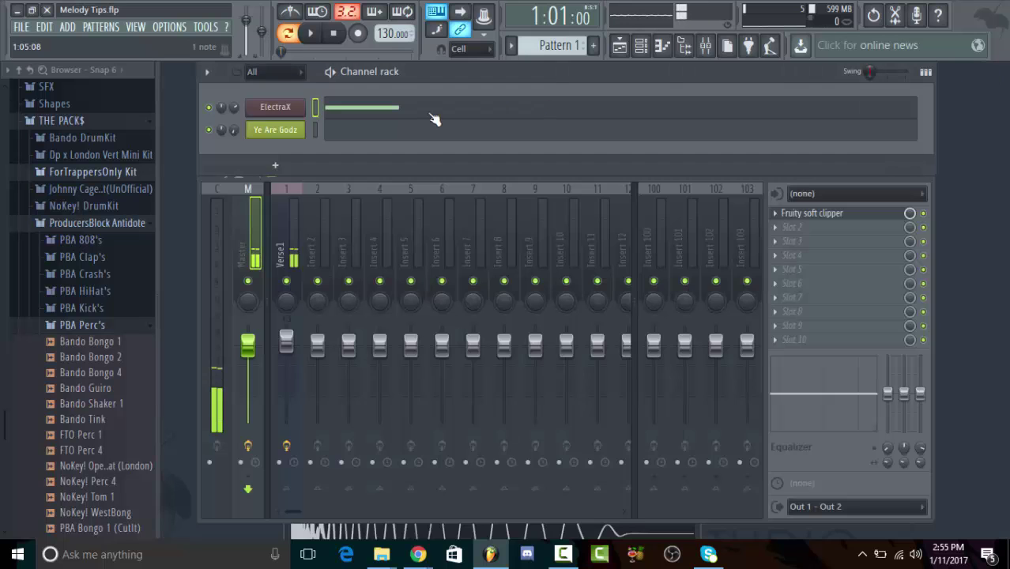
pyautogui.rightClick(302, 134)
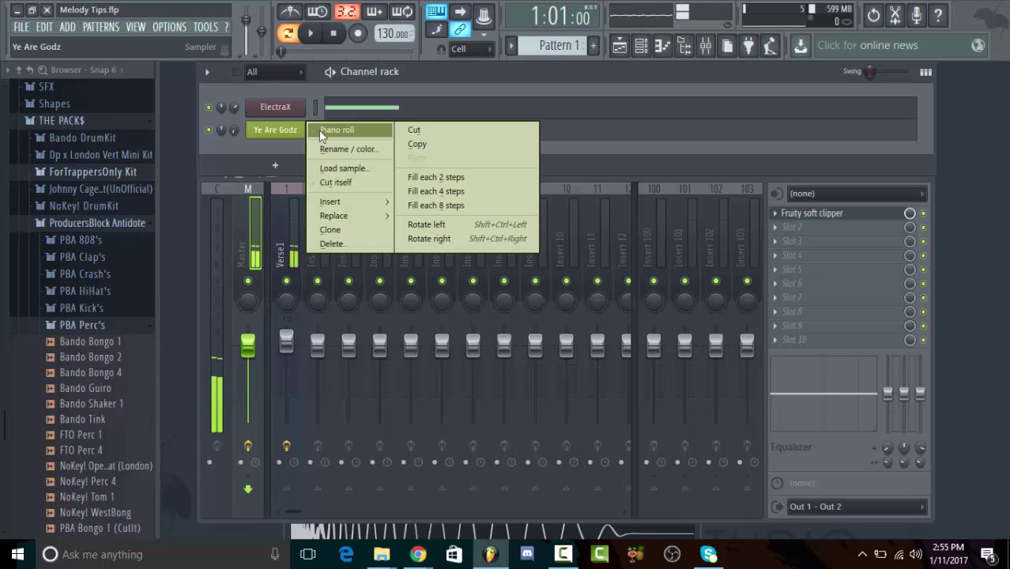
pyautogui.click(321, 131)
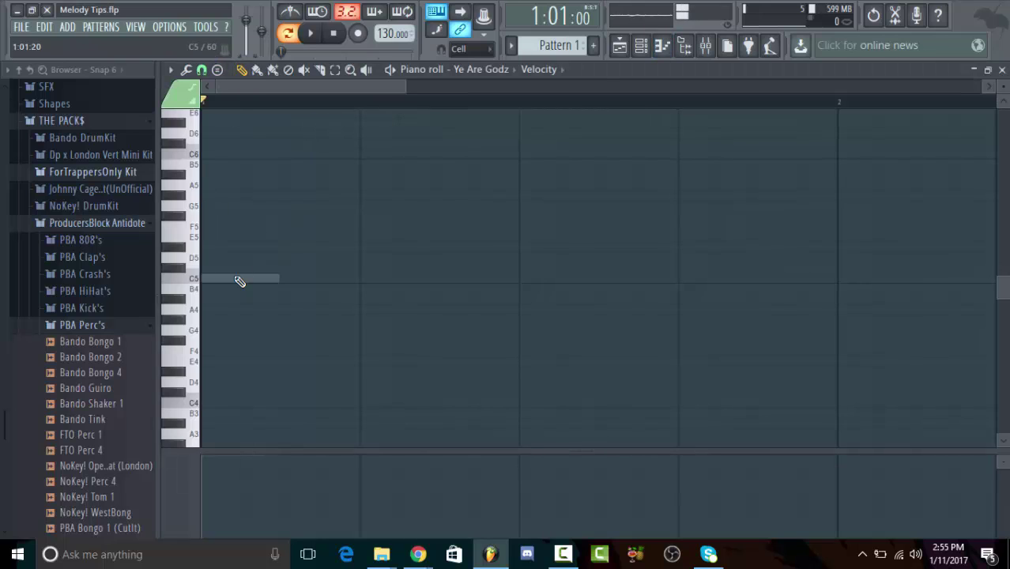
pyautogui.click(220, 73)
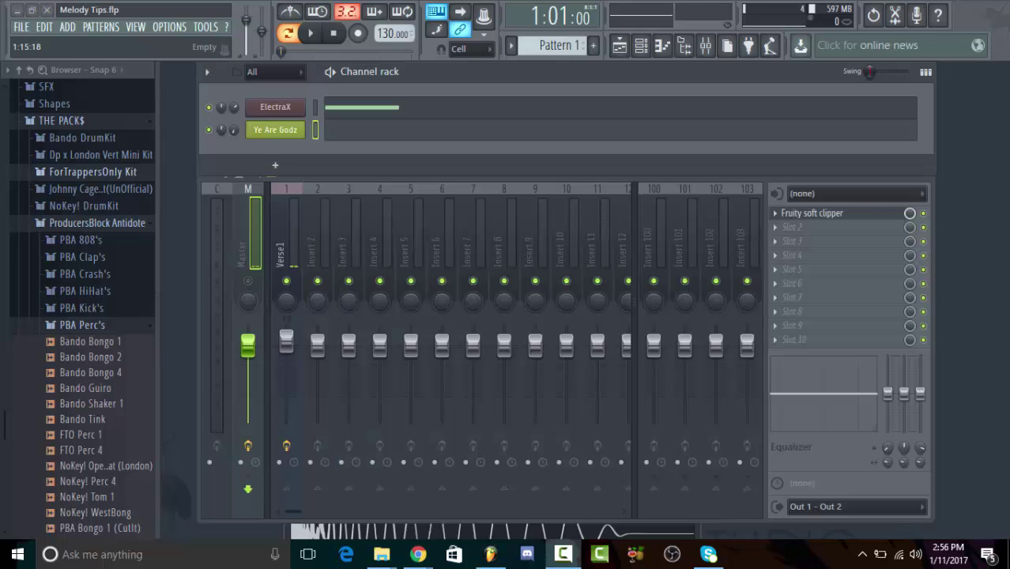
pyautogui.click(492, 67)
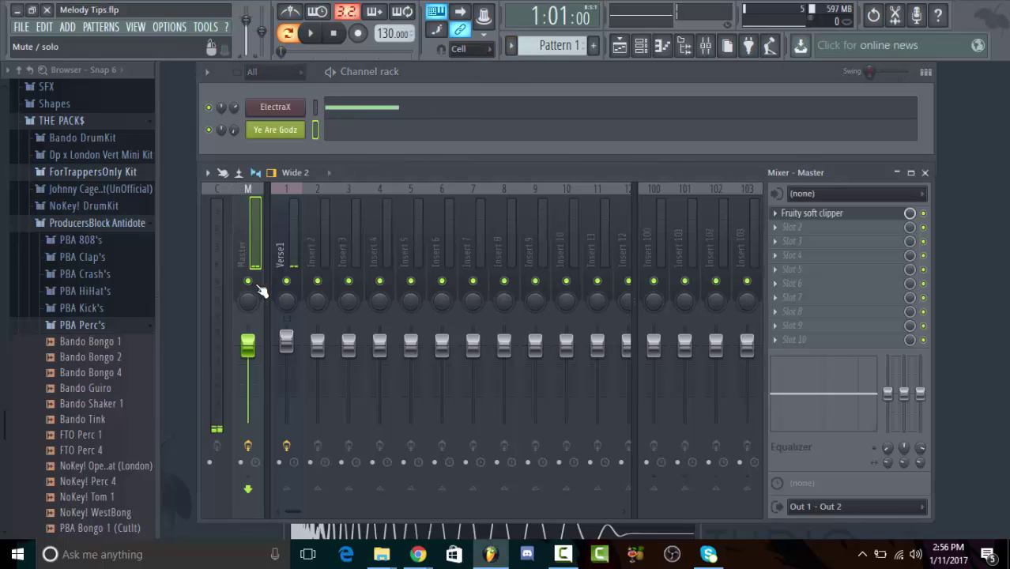
# Step: Open the Ye Are Godz channel's piano roll and look through the available chord and scale stamps
pyautogui.rightClick(304, 124)
pyautogui.click(332, 131)
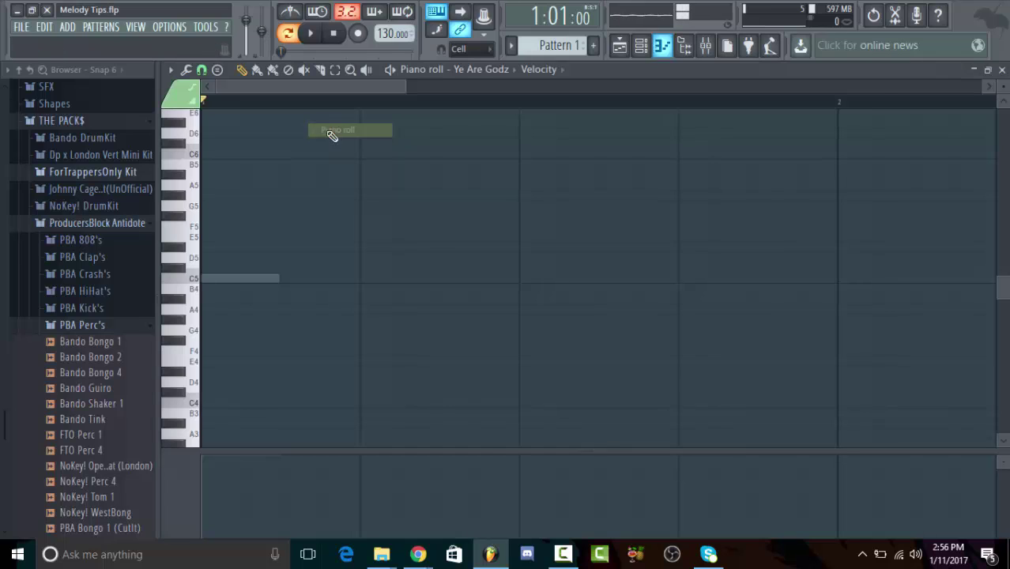
pyautogui.click(219, 72)
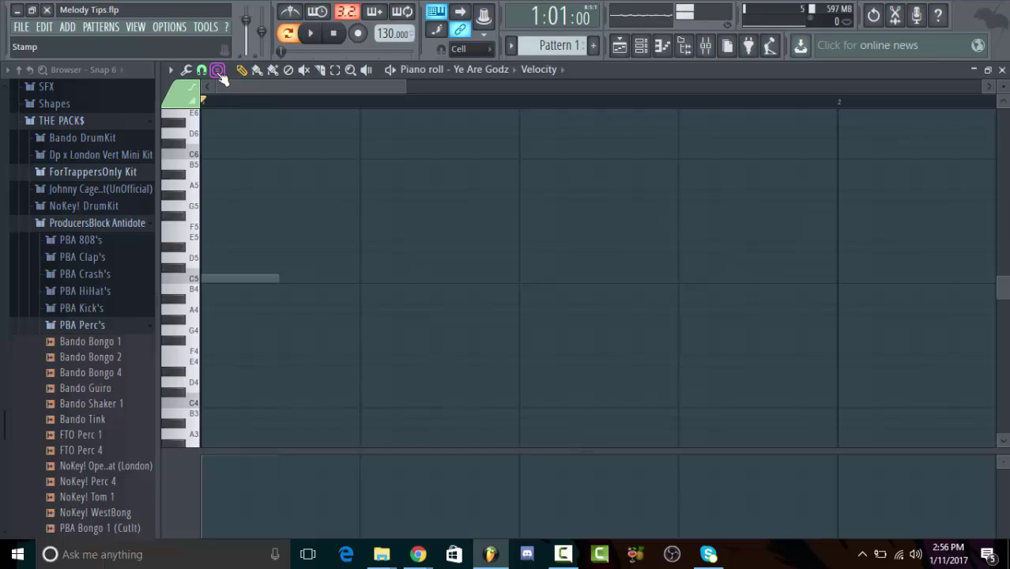
pyautogui.click(218, 73)
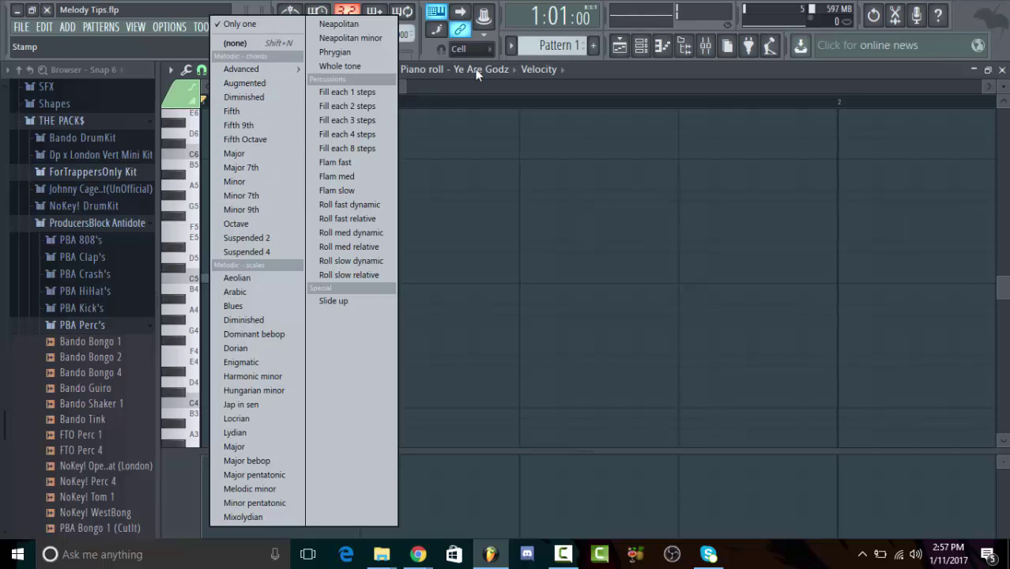
pyautogui.click(609, 69)
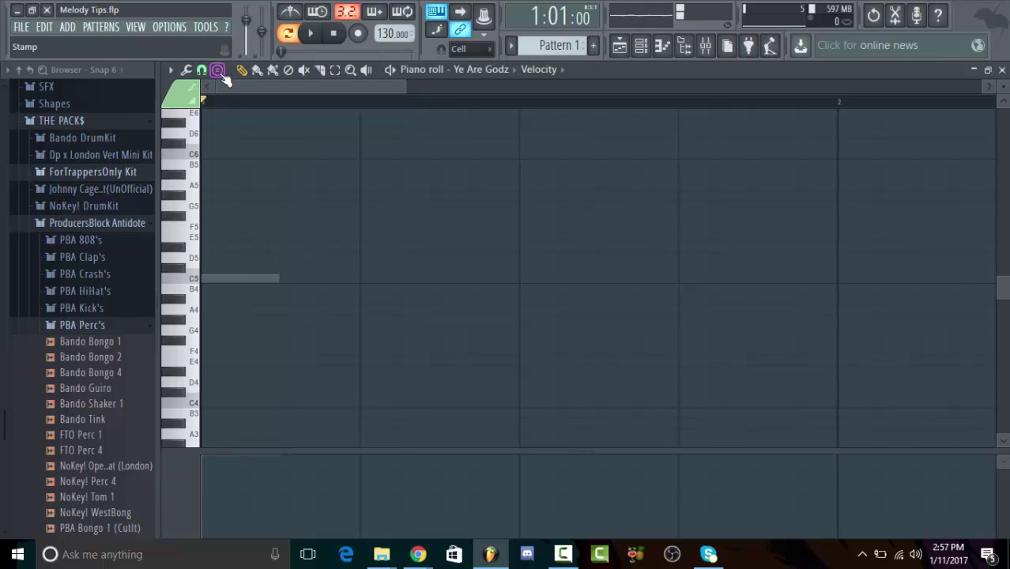
pyautogui.click(218, 70)
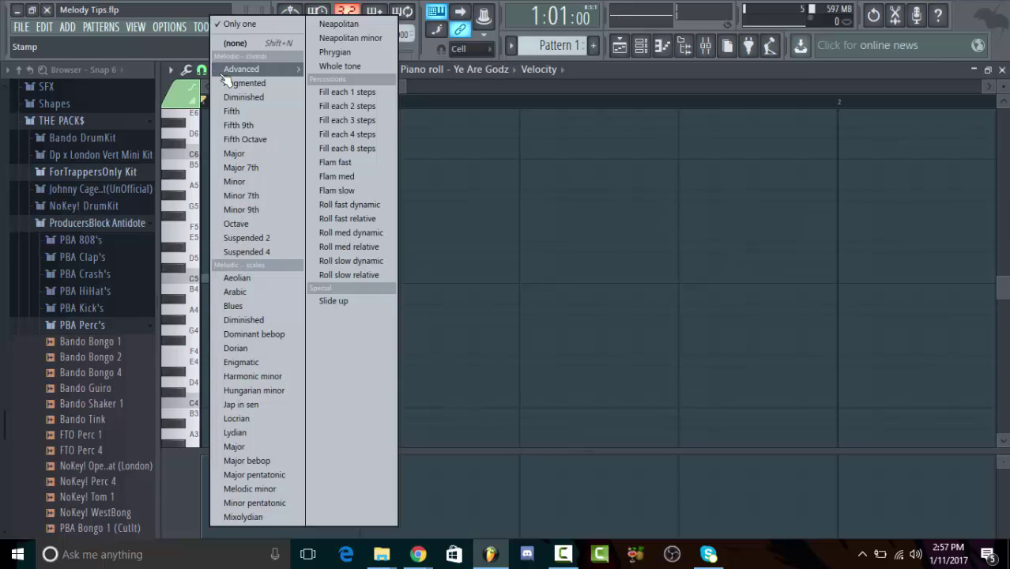
pyautogui.click(201, 71)
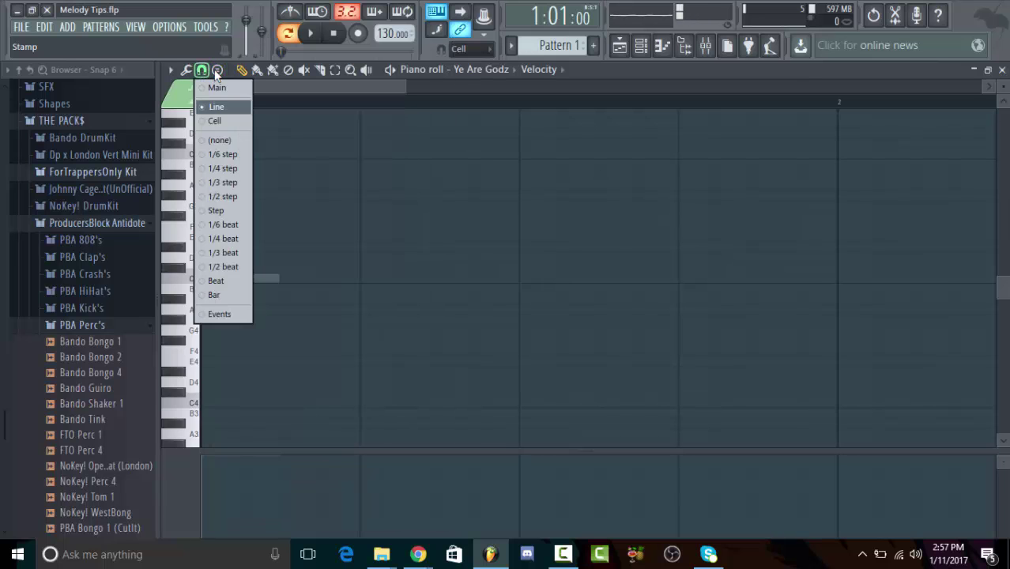
# Step: Stamp an Aeolian scale rooted on C5 at the start of bar 1 in the Ye Are Godz piano roll
pyautogui.click(217, 70)
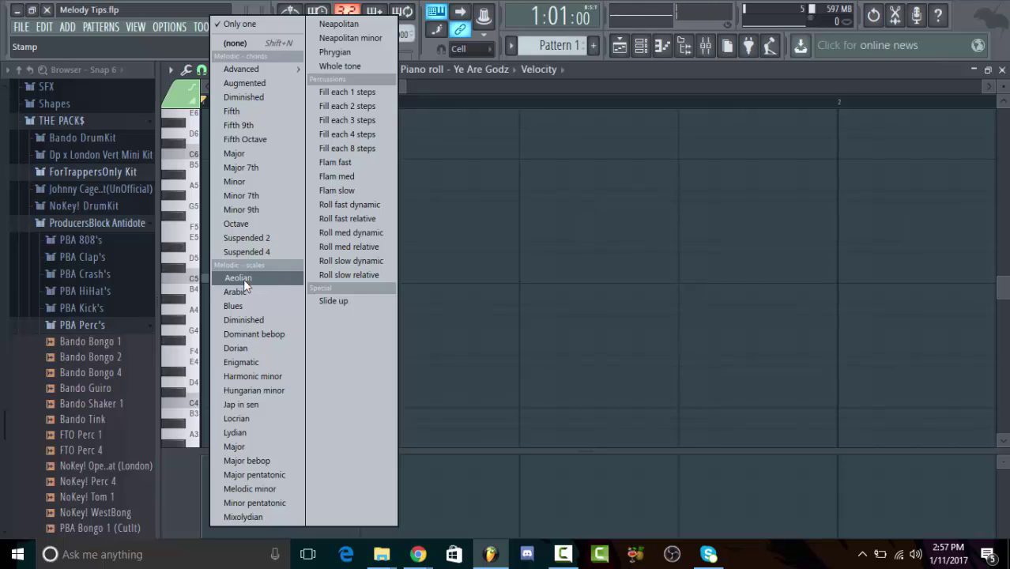
pyautogui.click(241, 279)
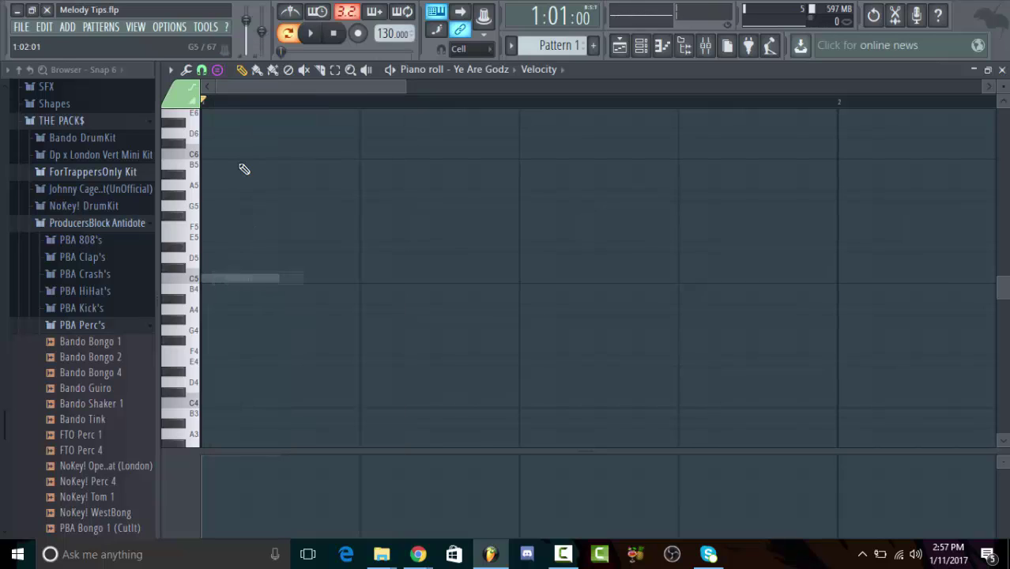
pyautogui.click(215, 67)
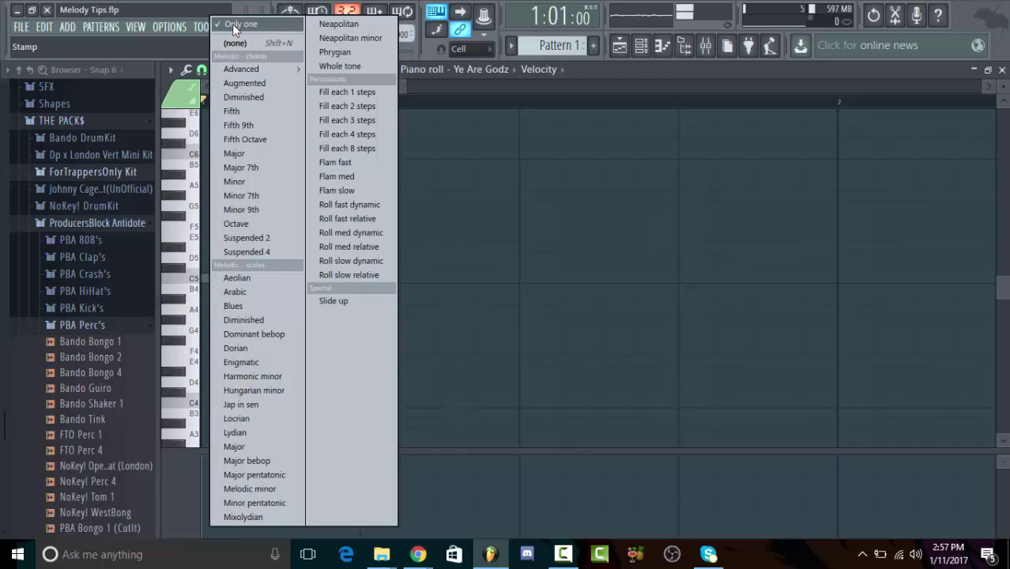
pyautogui.click(583, 70)
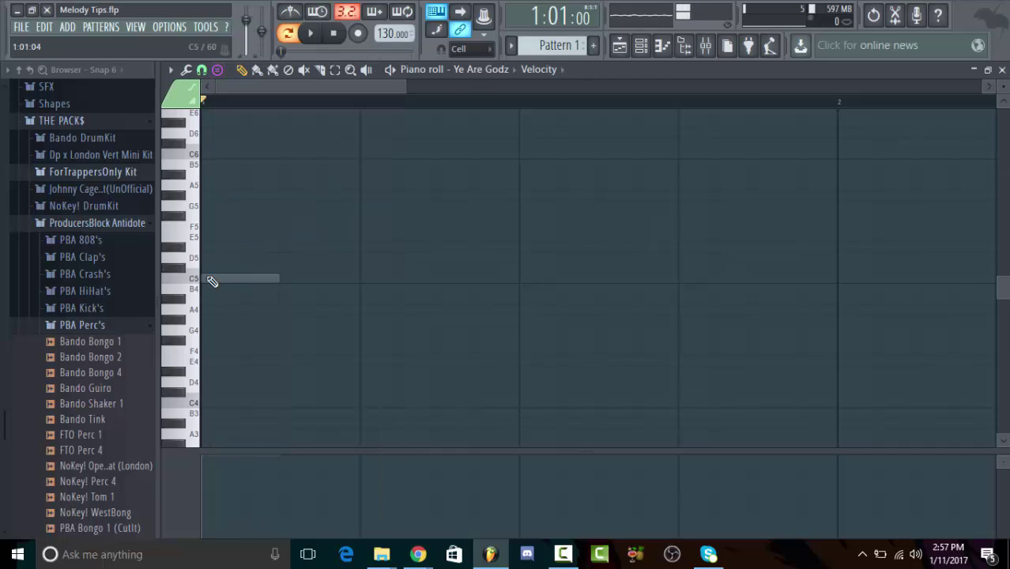
pyautogui.click(211, 280)
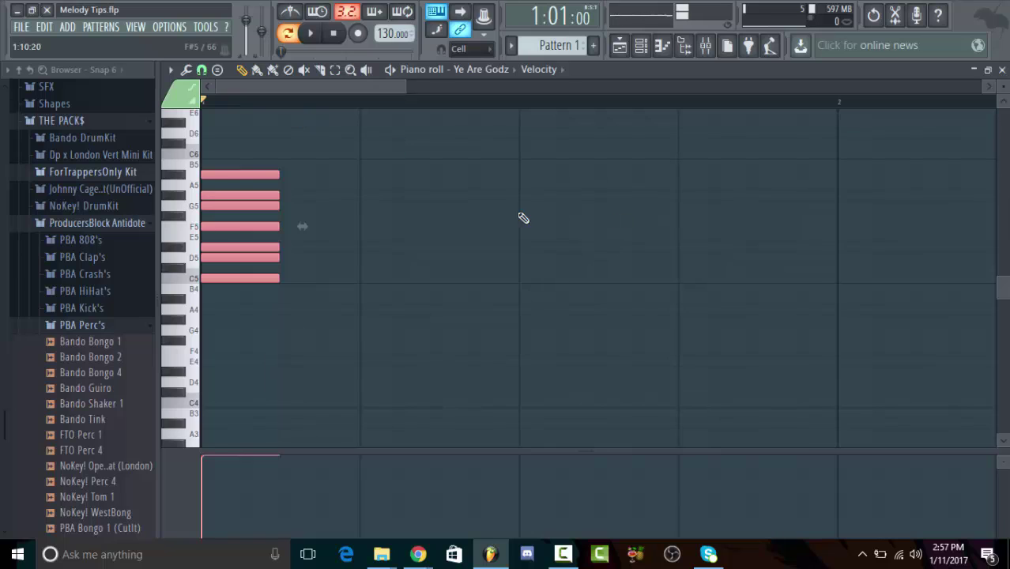
pyautogui.click(209, 156)
pyautogui.click(202, 69)
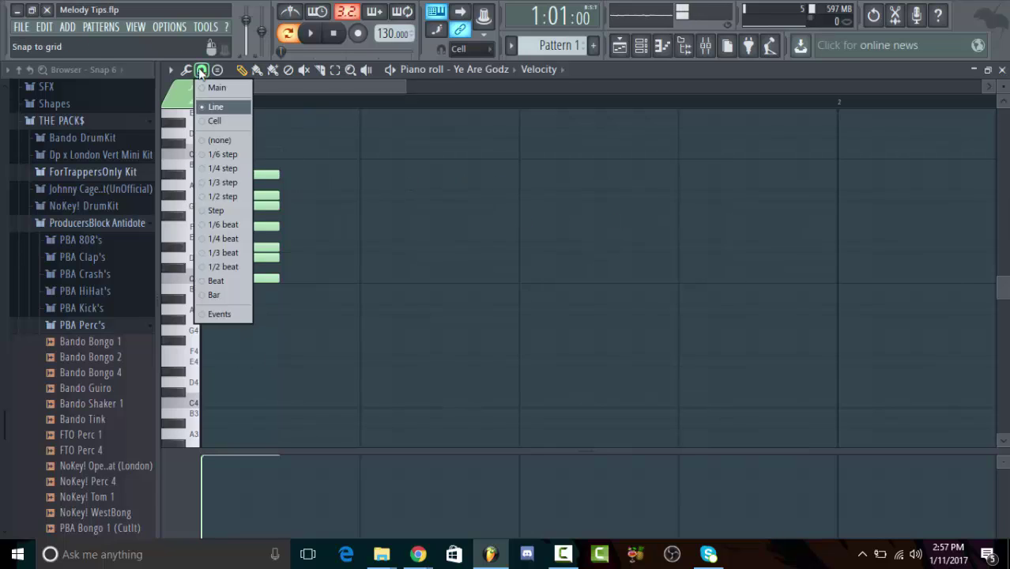
pyautogui.click(215, 71)
pyautogui.click(594, 71)
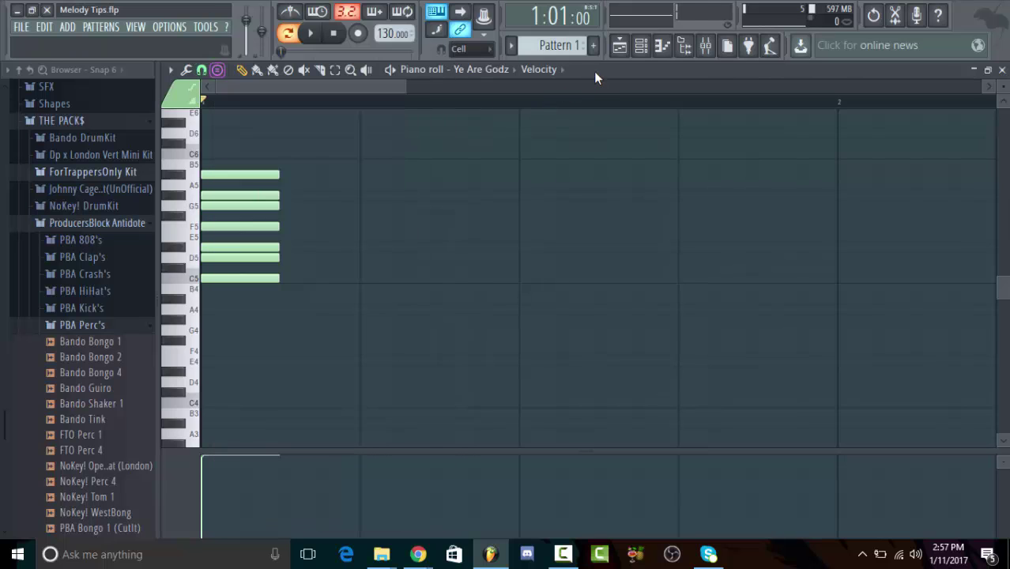
# Step: Duplicate the Aeolian scale notes upward octave by octave, with copies starting on C6, C7 and C8
pyautogui.scroll(1, 407, 168)
pyautogui.hotkey('ctrl', 'a')
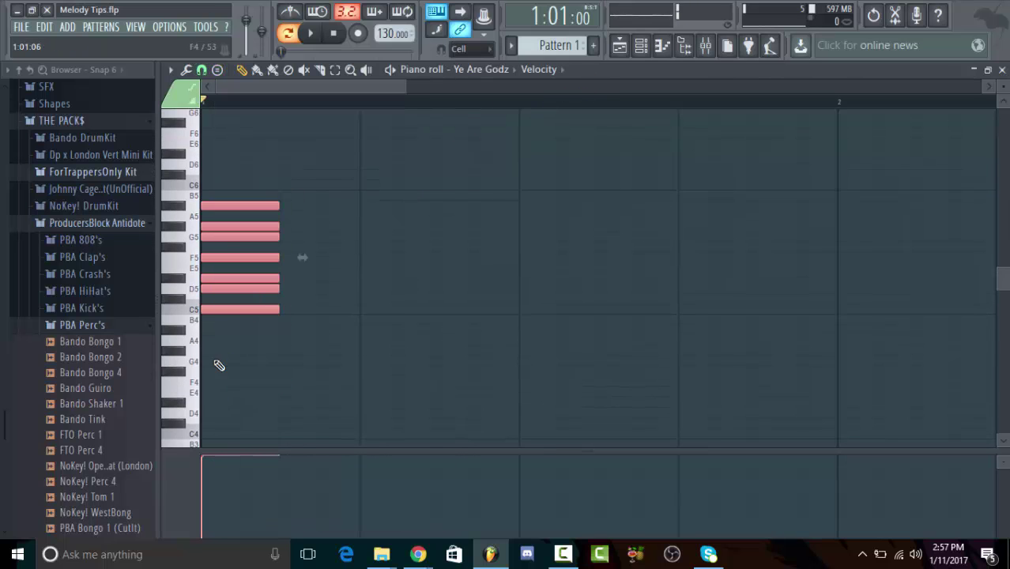
pyautogui.moveTo(207, 307); pyautogui.dragTo(204, 187)
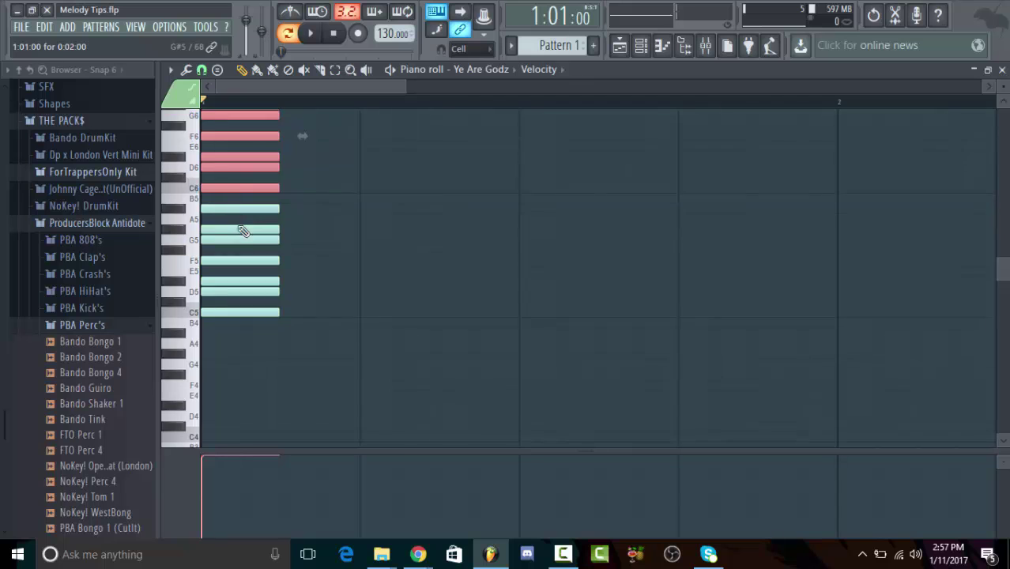
pyautogui.scroll(3, 214, 276)
pyautogui.moveTo(214, 277); pyautogui.dragTo(207, 146)
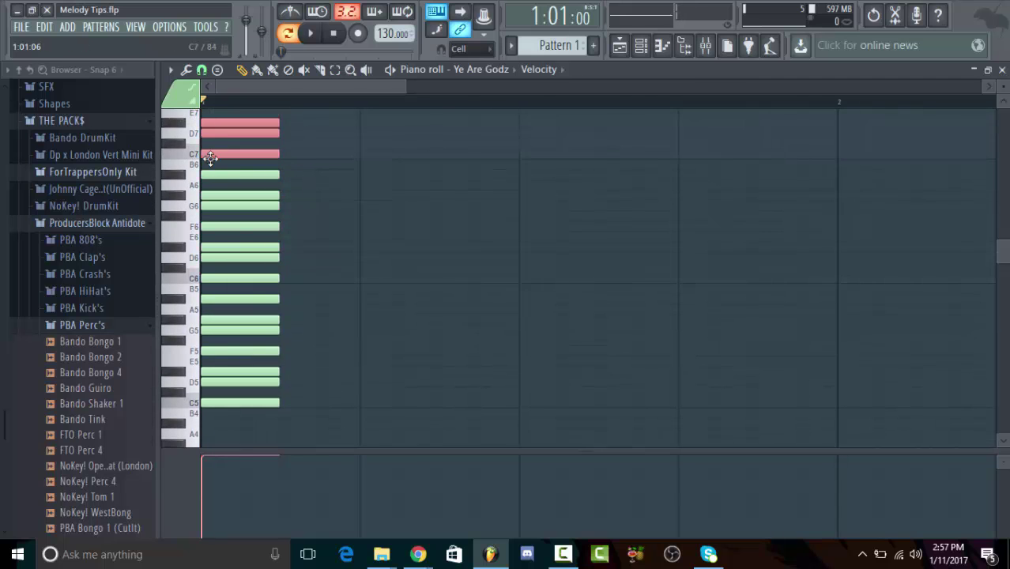
pyautogui.scroll(3, 266, 196)
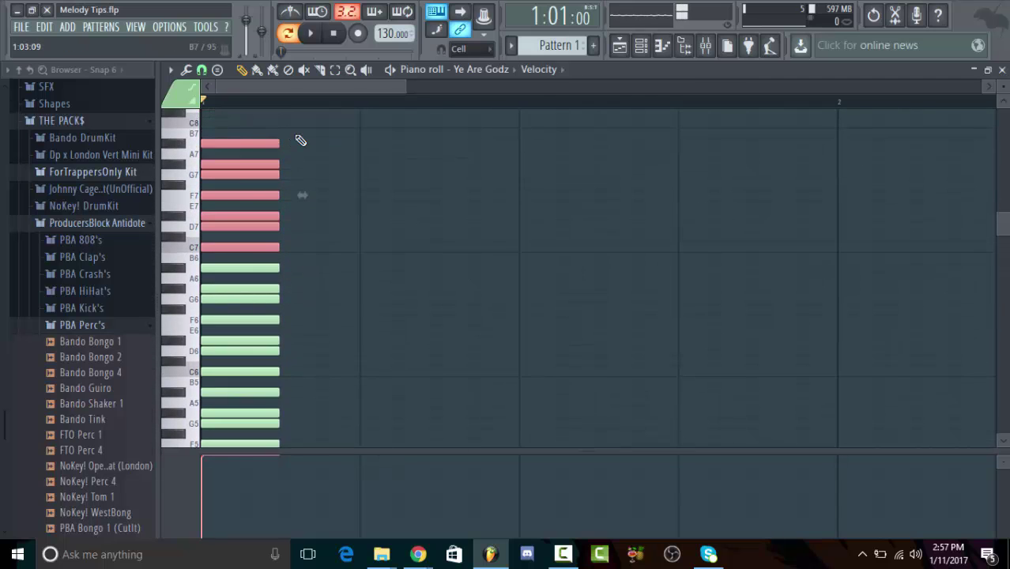
pyautogui.moveTo(301, 141); pyautogui.dragTo(213, 153)
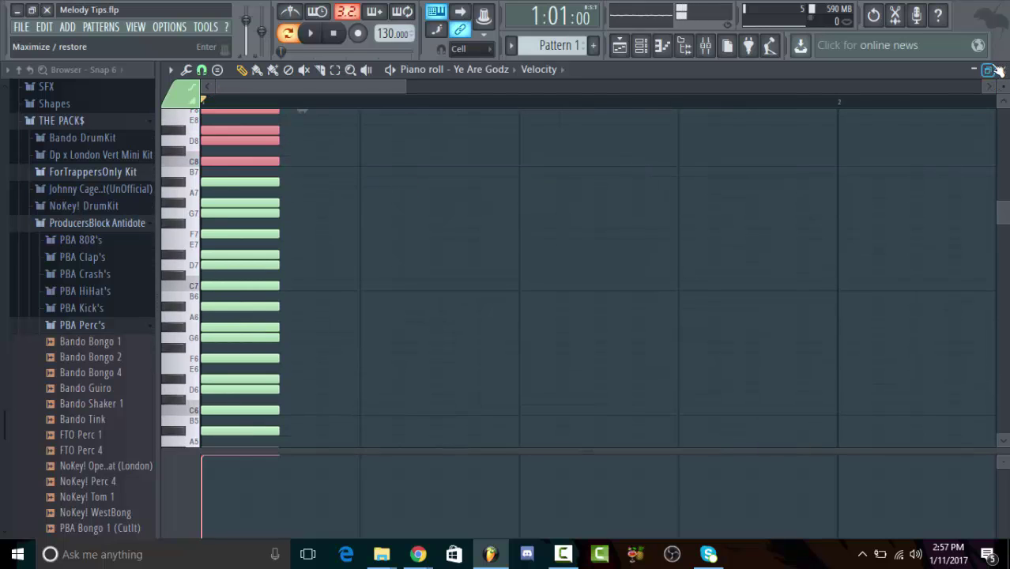
# Step: Enlarge the note rows until the names on the scale notes are readable, and close the Ye Are Godz piano roll
pyautogui.moveTo(1002, 86); pyautogui.dragTo(1002, 96)
pyautogui.moveTo(346, 159); pyautogui.dragTo(200, 442)
pyautogui.moveTo(1002, 87); pyautogui.dragTo(1002, 75)
pyautogui.scroll(-5, 390, 214)
pyautogui.scroll(-3, 370, 214)
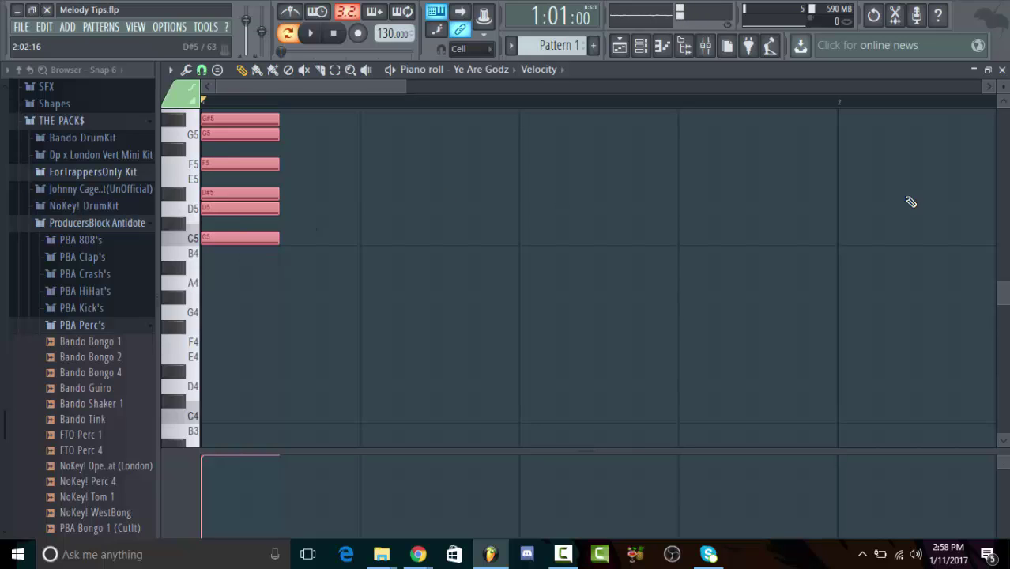
pyautogui.click(1002, 70)
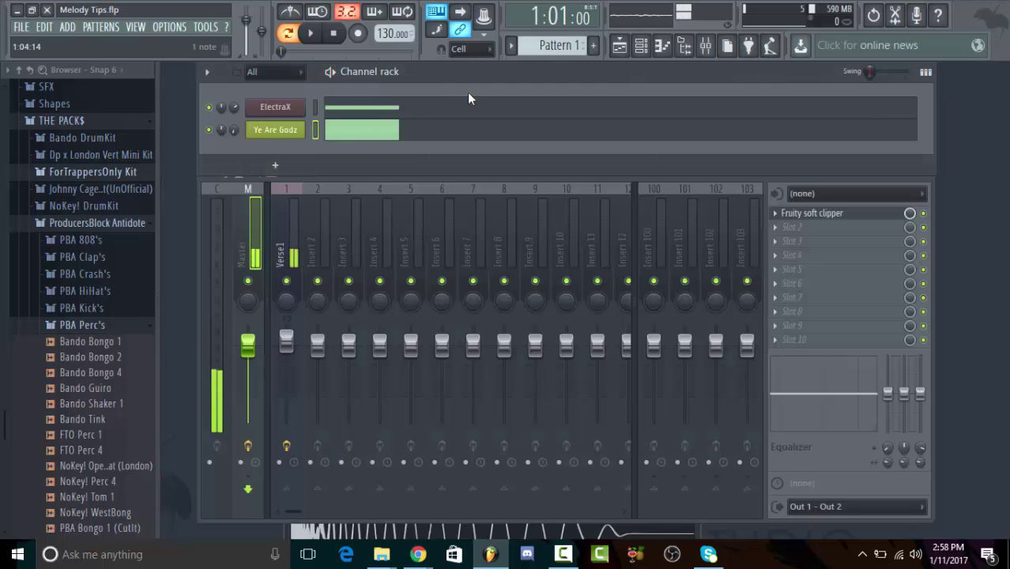
# Step: Open the ElectraX channel's piano roll and add a G5 note on beat 2 of bar 1
pyautogui.click(376, 109)
pyautogui.scroll(3, 355, 161)
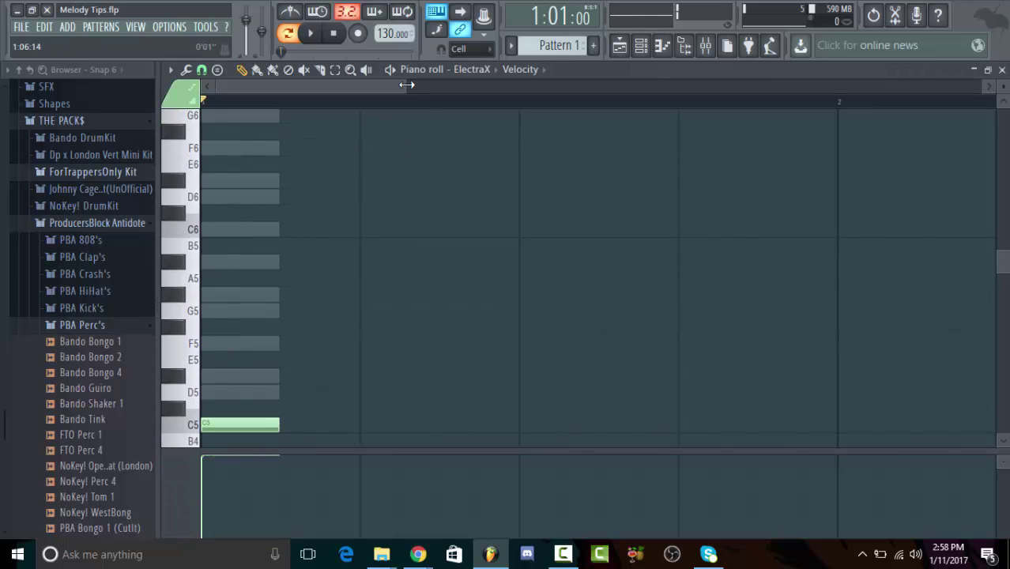
pyautogui.keyDown('ctrl'); pyautogui.scroll(-3, 357, 166); pyautogui.keyUp('ctrl')
pyautogui.scroll(5, 360, 174)
pyautogui.scroll(-9, 348, 172)
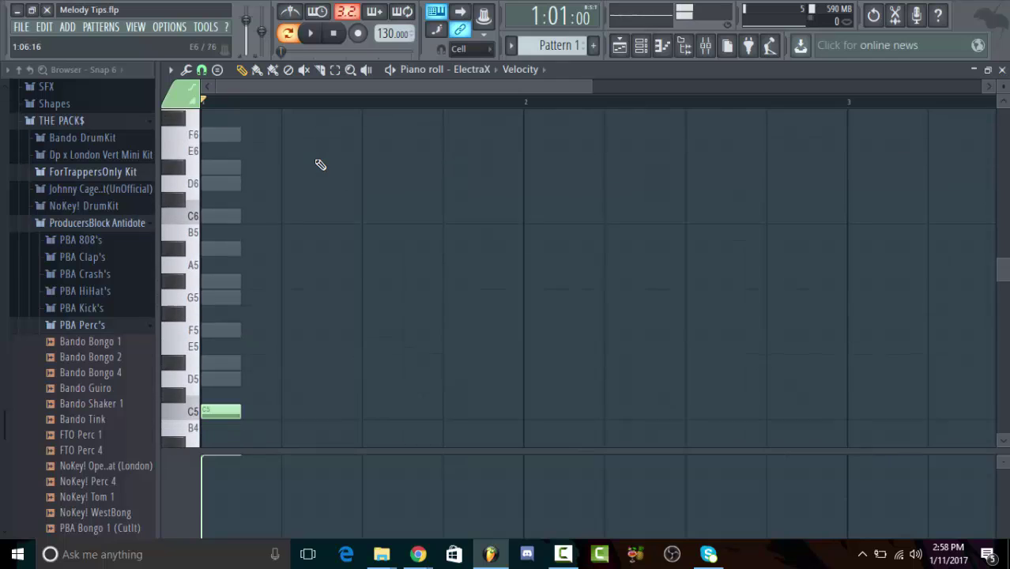
pyautogui.click(390, 70)
pyautogui.press('space')
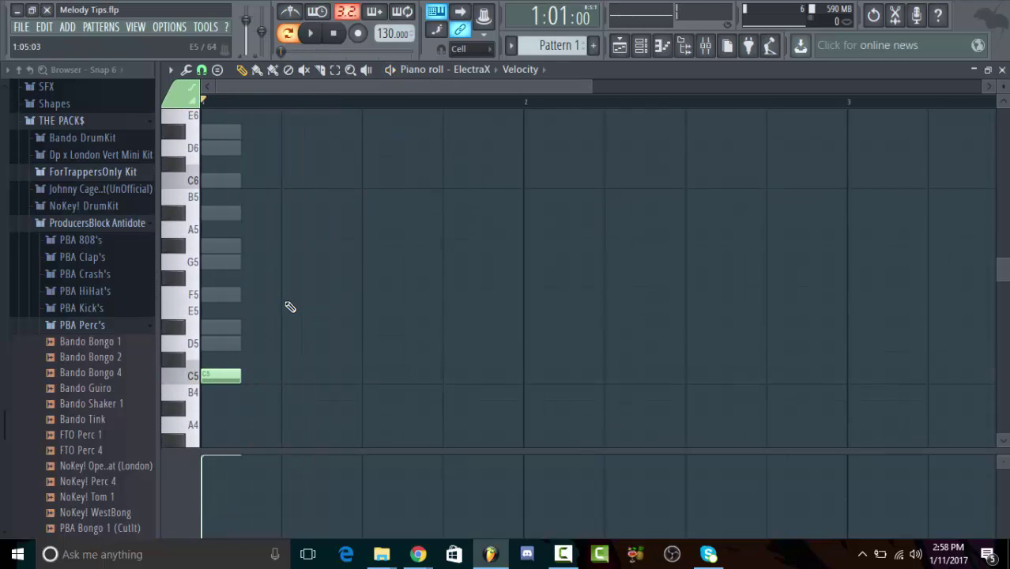
pyautogui.click(284, 263)
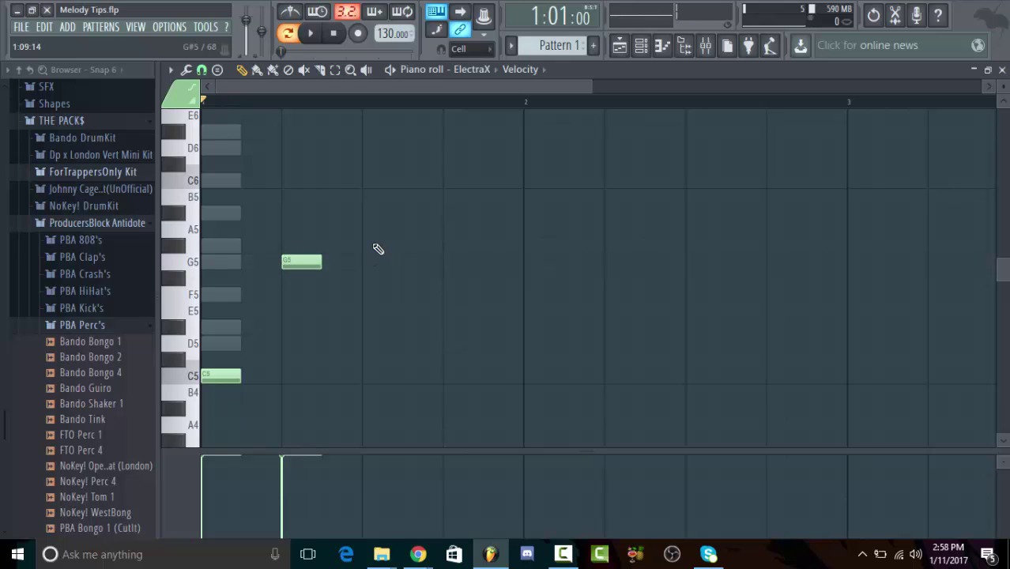
# Step: Add an A#5 note on beat 3 and a C6 note on beat 4 of bar 1, and play the pattern
pyautogui.click(367, 214)
pyautogui.click(452, 180)
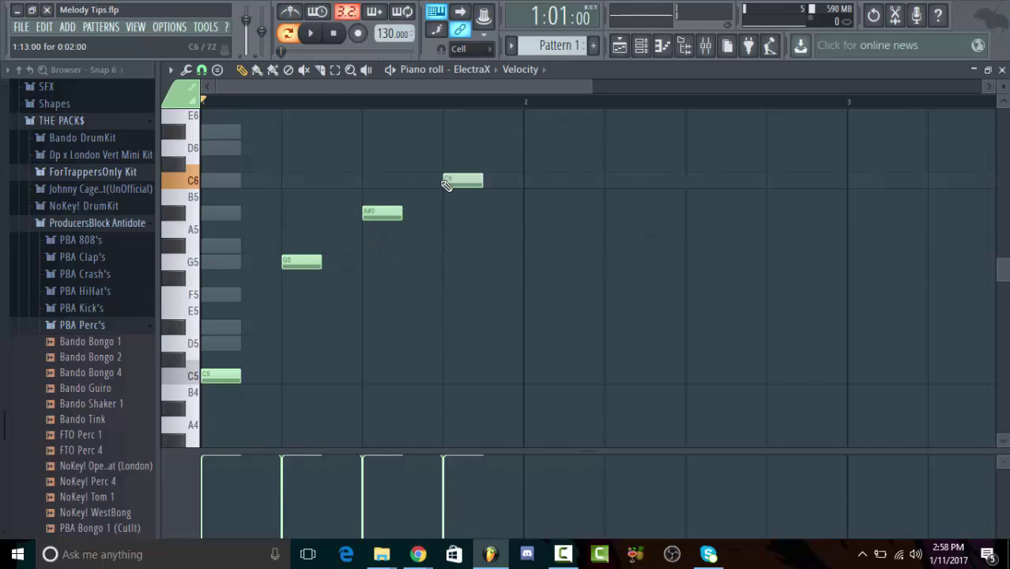
pyautogui.press('space')
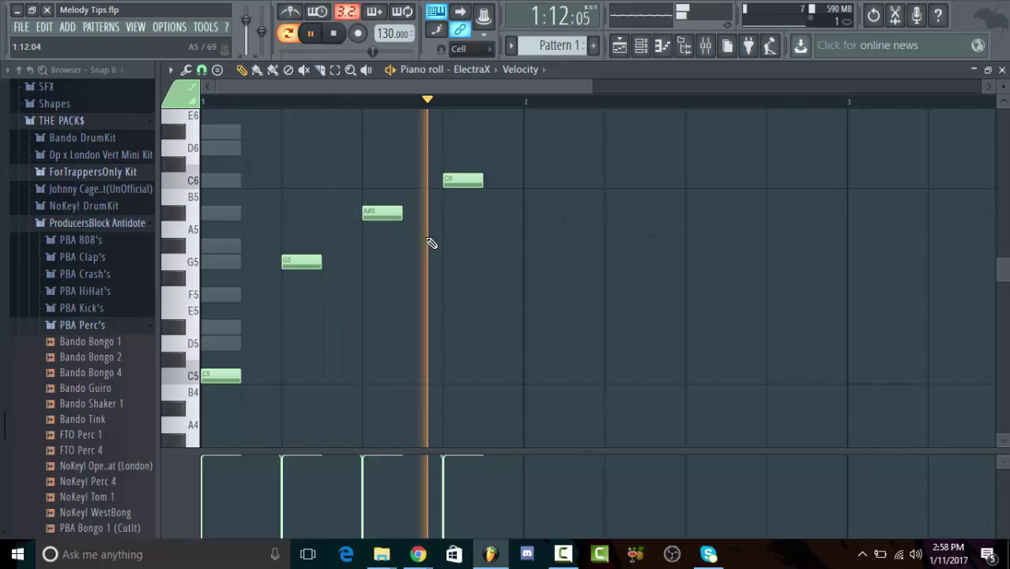
pyautogui.press('space')
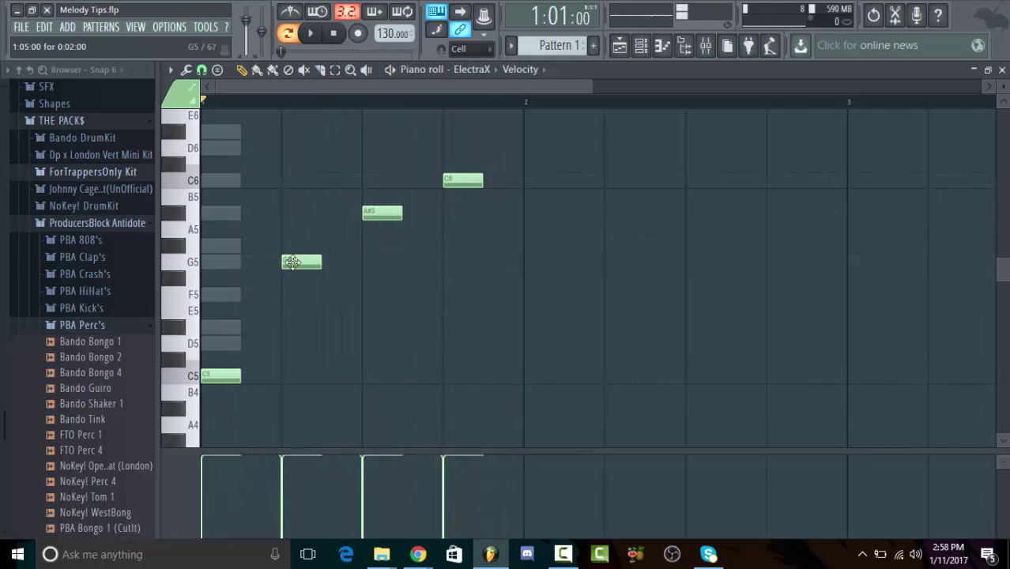
# Step: Move the notes on beats 2, 3 and 4 of bar 1 to F5, G#5 and G5, auditioning the pattern
pyautogui.moveTo(316, 258); pyautogui.dragTo(303, 294)
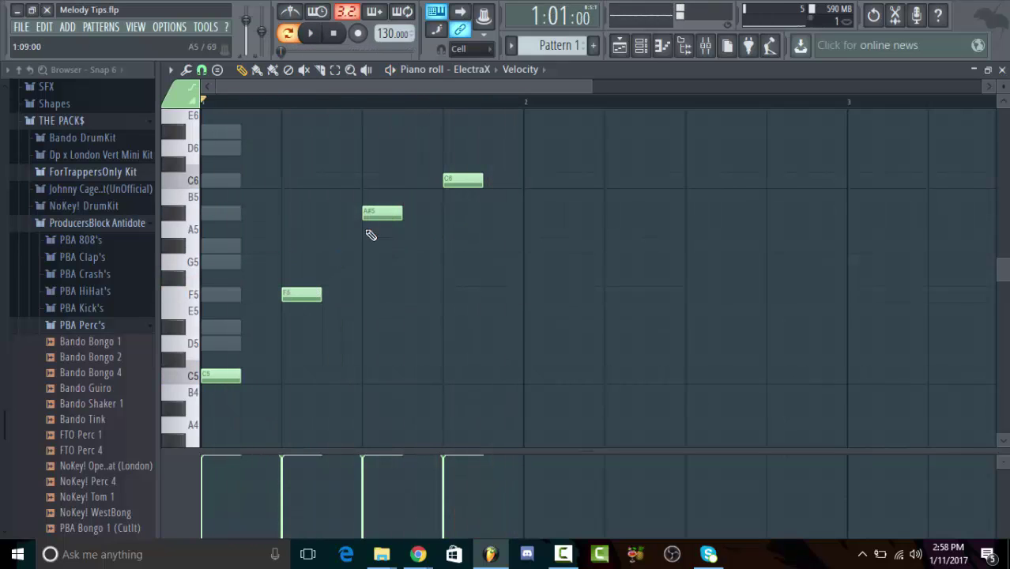
pyautogui.moveTo(374, 214); pyautogui.dragTo(377, 254)
pyautogui.moveTo(447, 182); pyautogui.dragTo(449, 216)
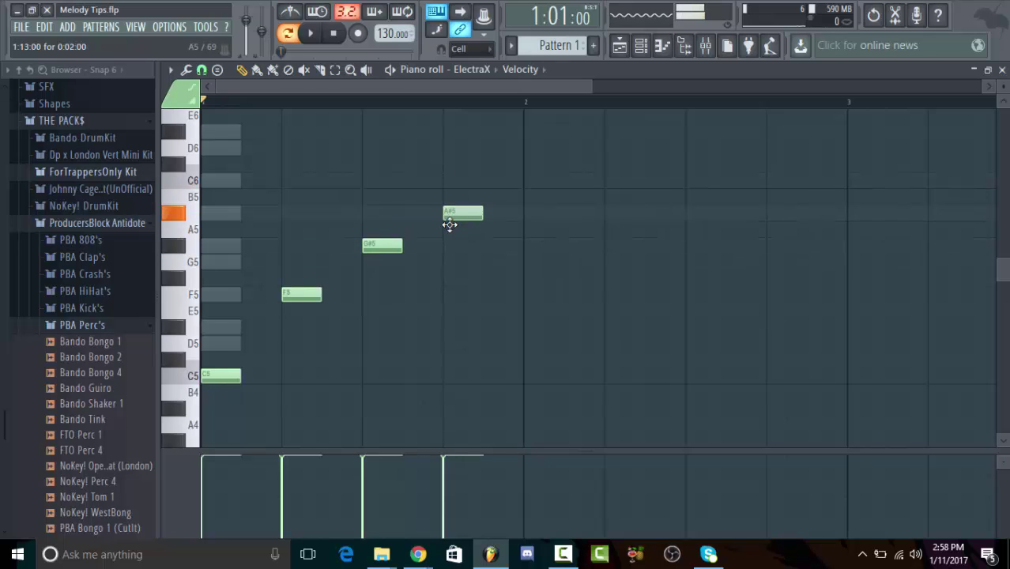
pyautogui.press('space')
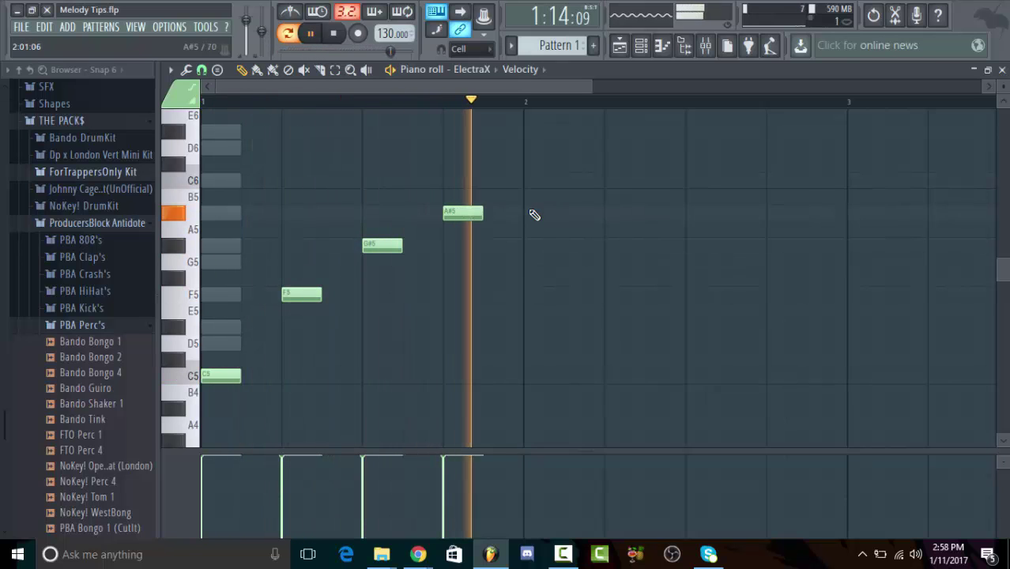
pyautogui.moveTo(457, 213); pyautogui.dragTo(459, 264)
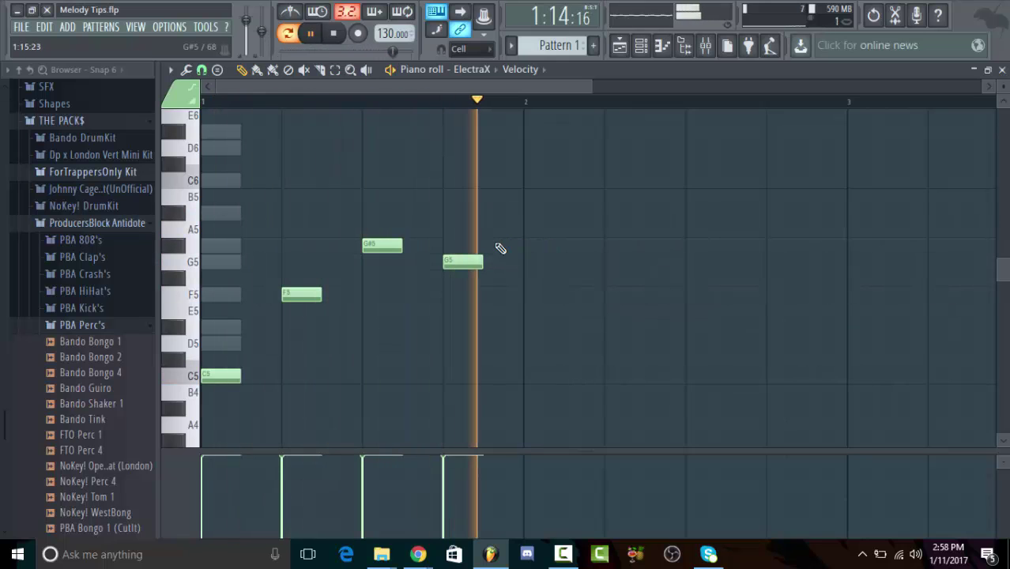
pyautogui.press('space')
# Step: Rework the notes on beats 2, 3 and 4 of bar 1 into F5, D#5 and D5, and audition the pattern
pyautogui.moveTo(286, 294); pyautogui.dragTo(289, 327)
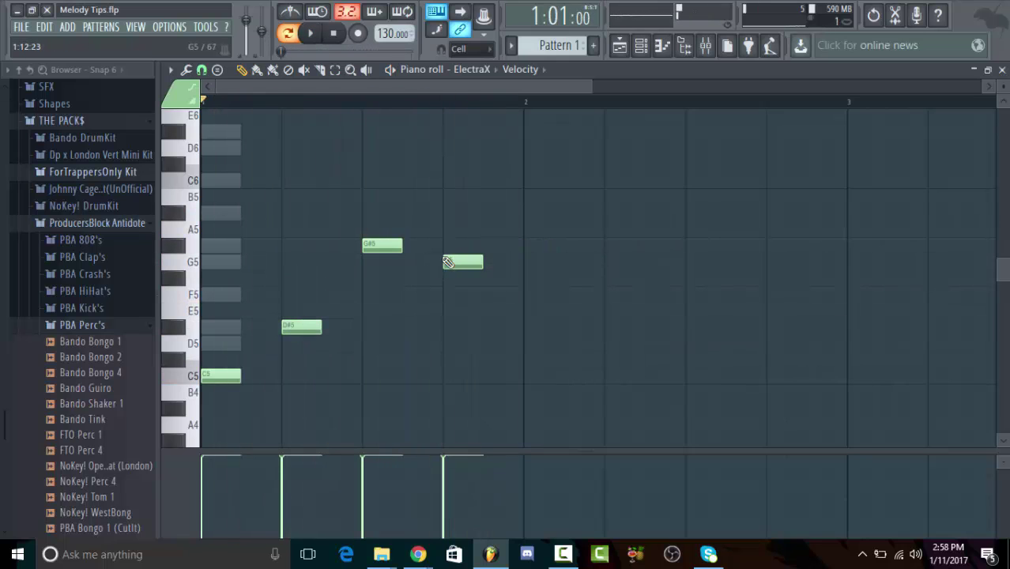
pyautogui.moveTo(447, 261); pyautogui.dragTo(454, 343)
pyautogui.moveTo(378, 246); pyautogui.dragTo(373, 300)
pyautogui.moveTo(292, 326); pyautogui.dragTo(290, 293)
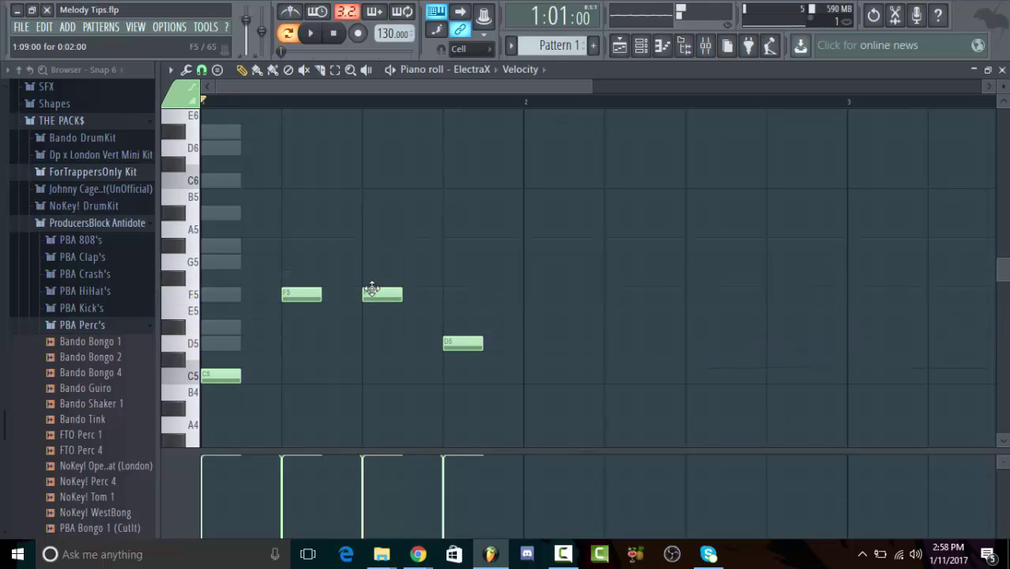
pyautogui.moveTo(371, 289); pyautogui.dragTo(375, 329)
pyautogui.press('space')
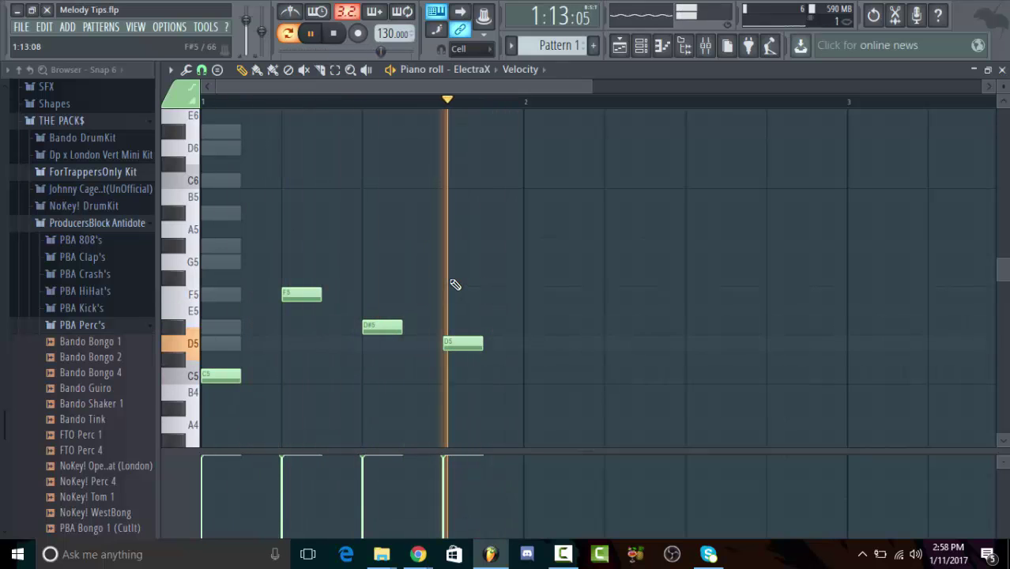
pyautogui.press('space')
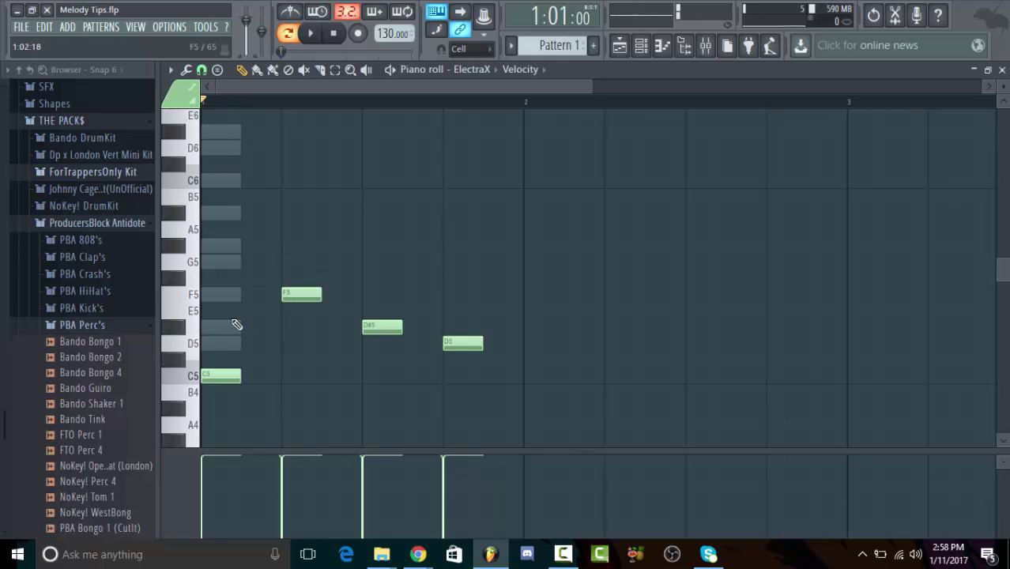
# Step: Move the notes on beats 2, 3 and 4 to C6, G5 and G#5, add an A#5 midway between beats 3 and 4, and play the pattern
pyautogui.moveTo(301, 294); pyautogui.dragTo(292, 180)
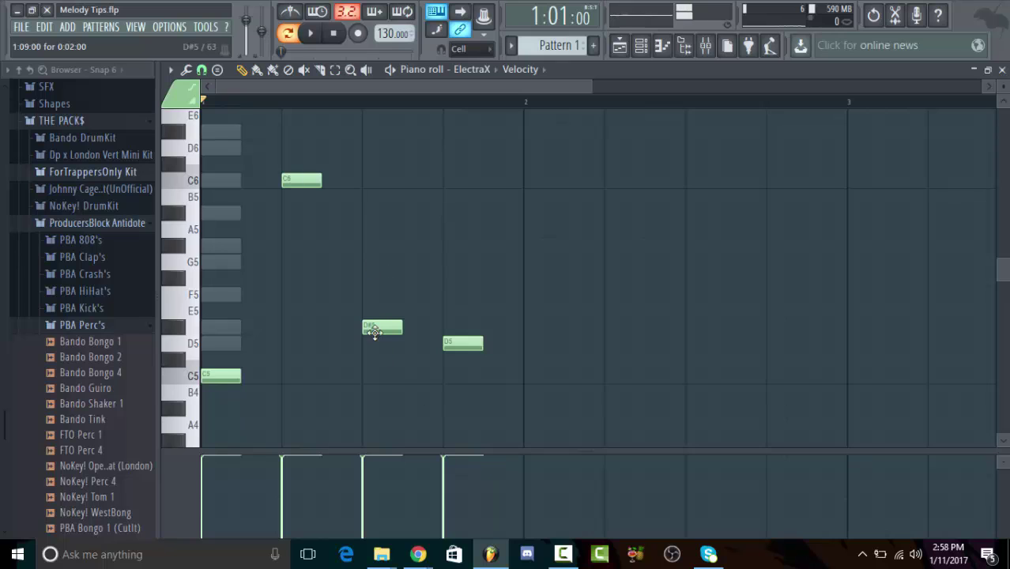
pyautogui.moveTo(374, 330); pyautogui.dragTo(373, 259)
pyautogui.moveTo(461, 343); pyautogui.dragTo(463, 244)
pyautogui.click(406, 214)
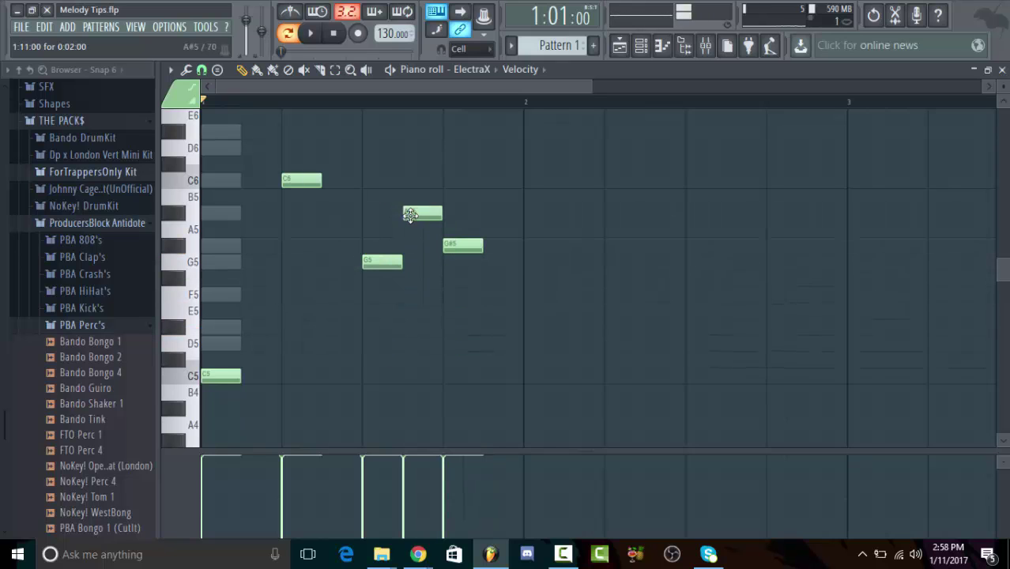
pyautogui.press('space')
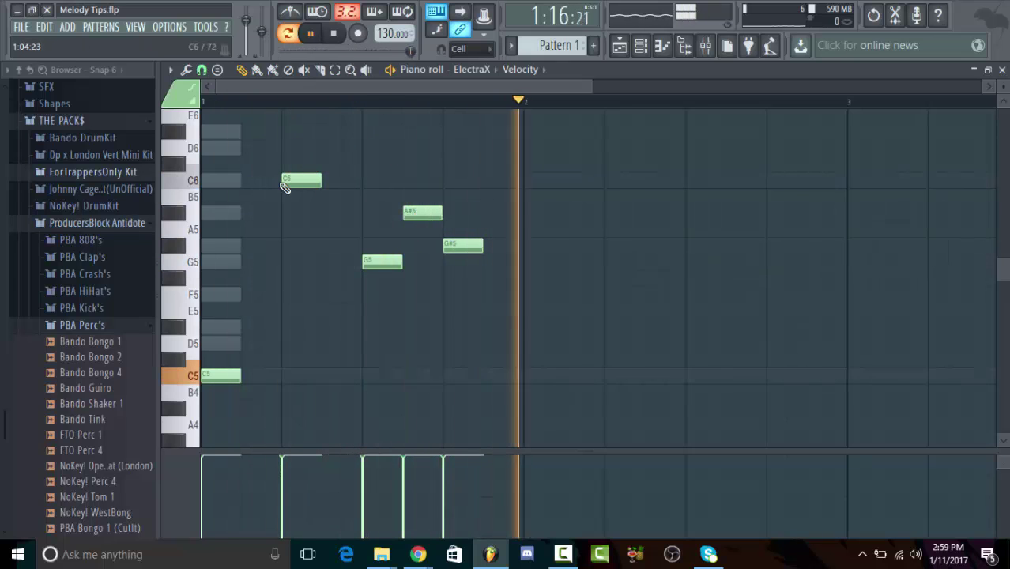
# Step: Duplicate all five melody notes of bar 1 into bar 2 and play the two-bar pattern
pyautogui.moveTo(485, 139); pyautogui.dragTo(199, 388)
pyautogui.press('space')
pyautogui.hotkey('ctrl', 'b')
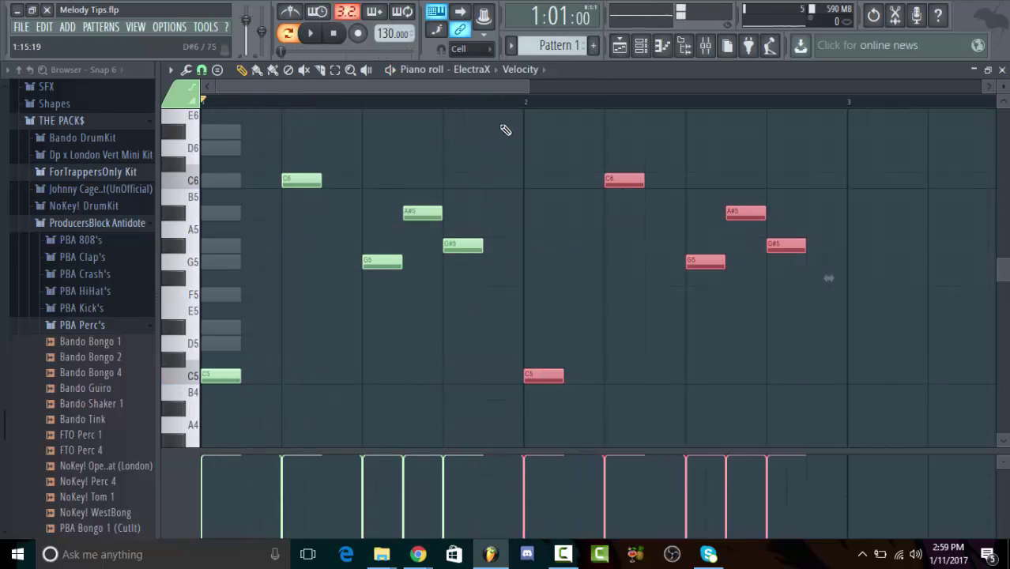
pyautogui.moveTo(505, 130); pyautogui.dragTo(199, 400)
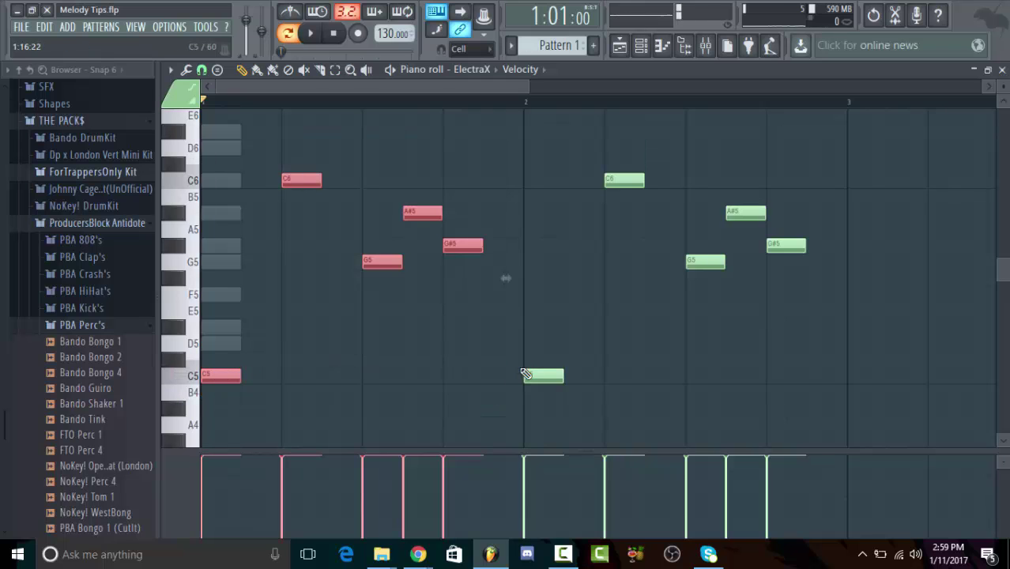
pyautogui.press('space')
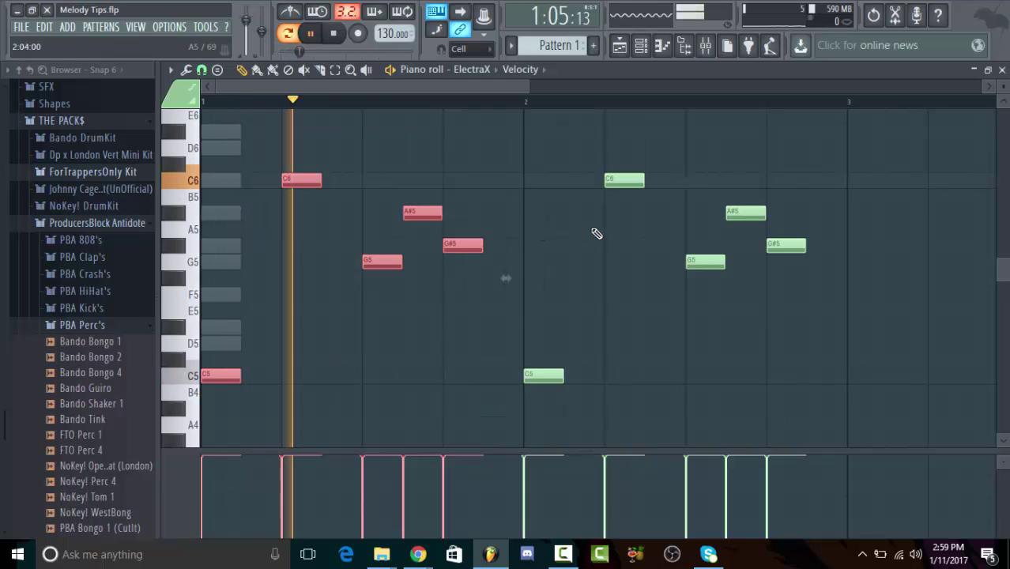
# Step: Try a D5 in place of the C5 at the start of bar 2, and return that note to C5
pyautogui.click(527, 346)
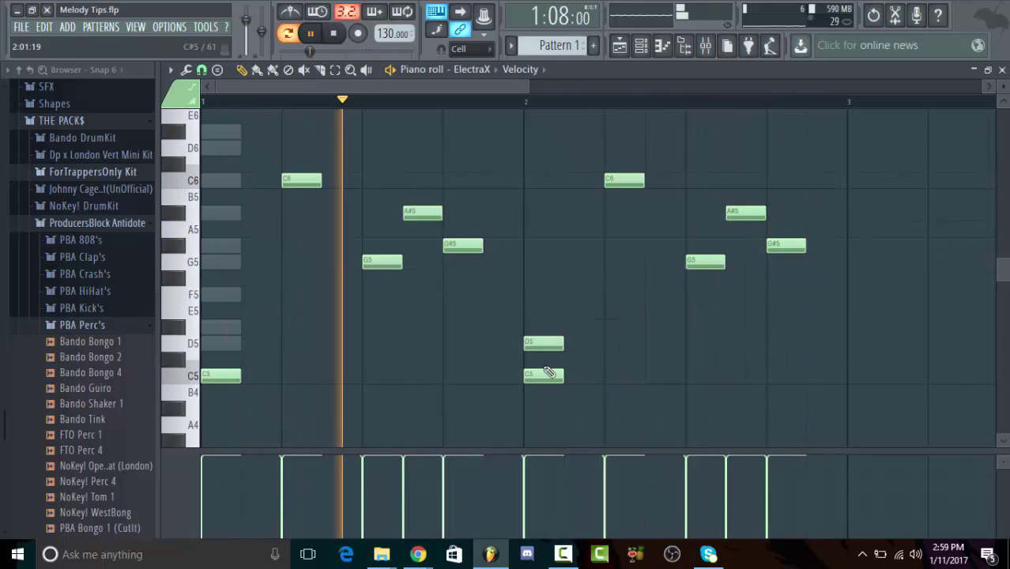
pyautogui.rightClick(545, 374)
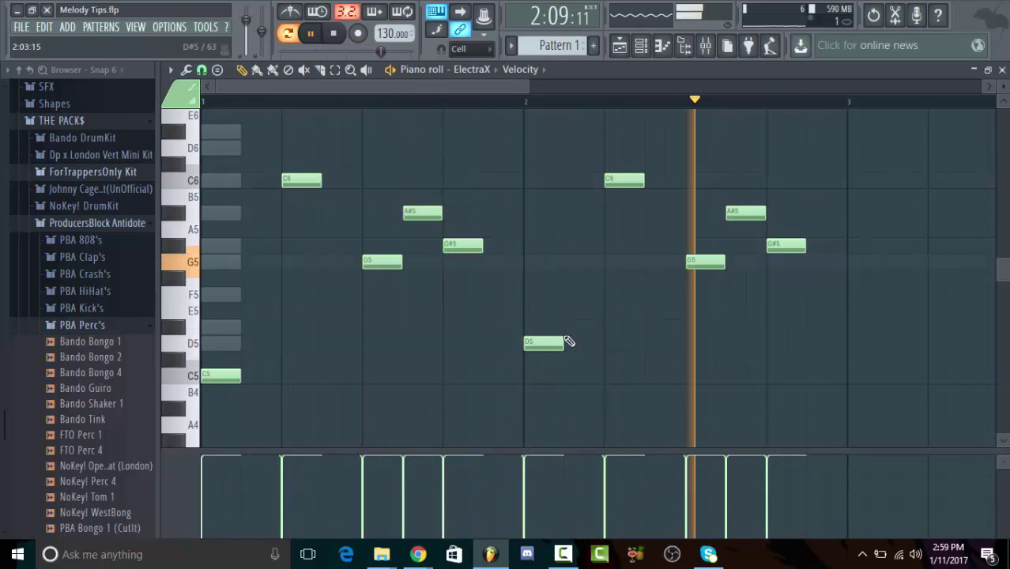
pyautogui.moveTo(535, 356); pyautogui.dragTo(537, 389)
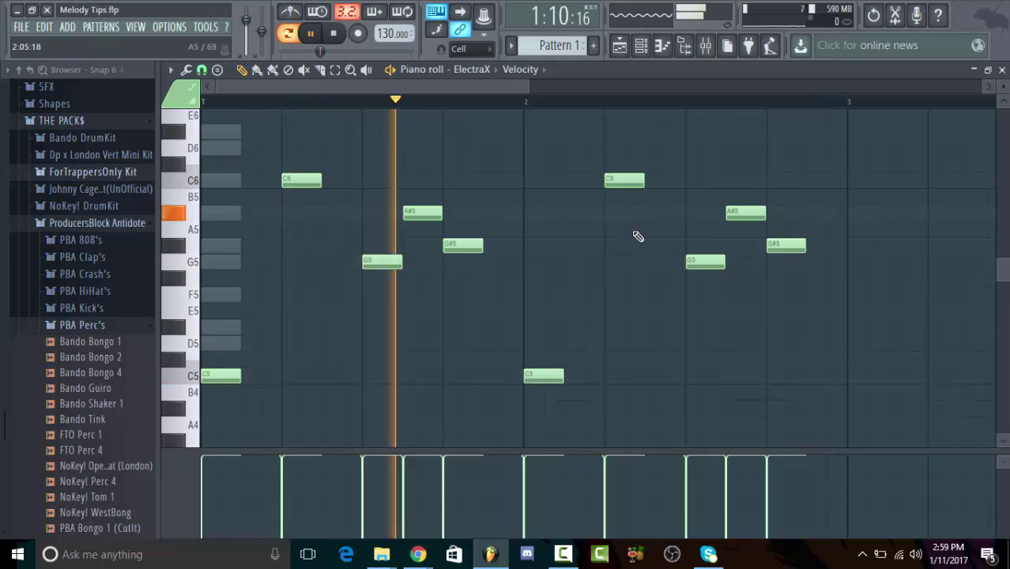
# Step: Close the ElectraX piano roll with playback stopped, and collapse the PBA Perc's folder in the browser
pyautogui.click(1002, 70)
pyautogui.click(124, 327)
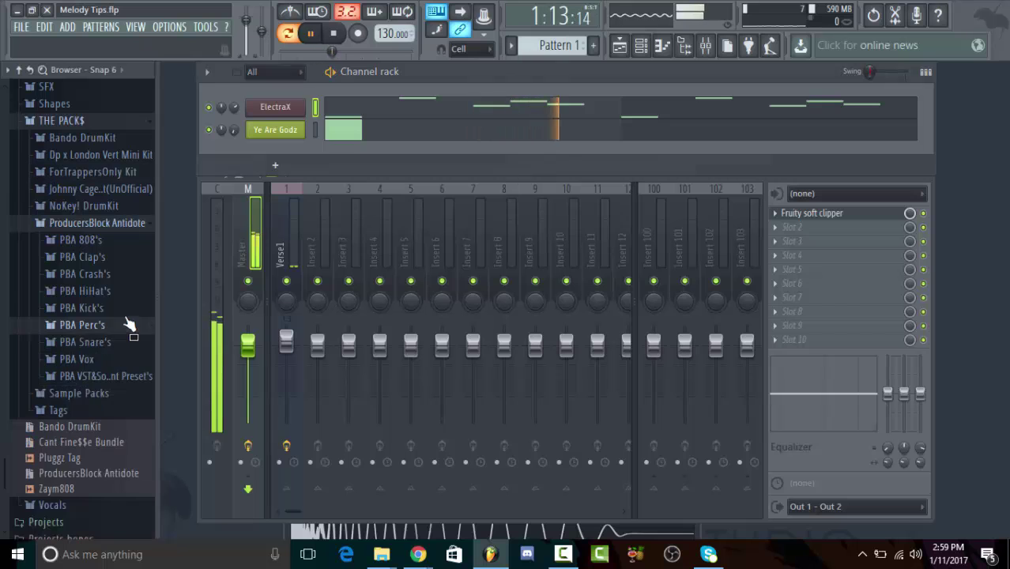
pyautogui.press('space')
# Step: Insert a Sylenth1 channel from the Ye Are Godz channel and move its plugin window higher on the screen
pyautogui.rightClick(286, 110)
pyautogui.rightClick(272, 130)
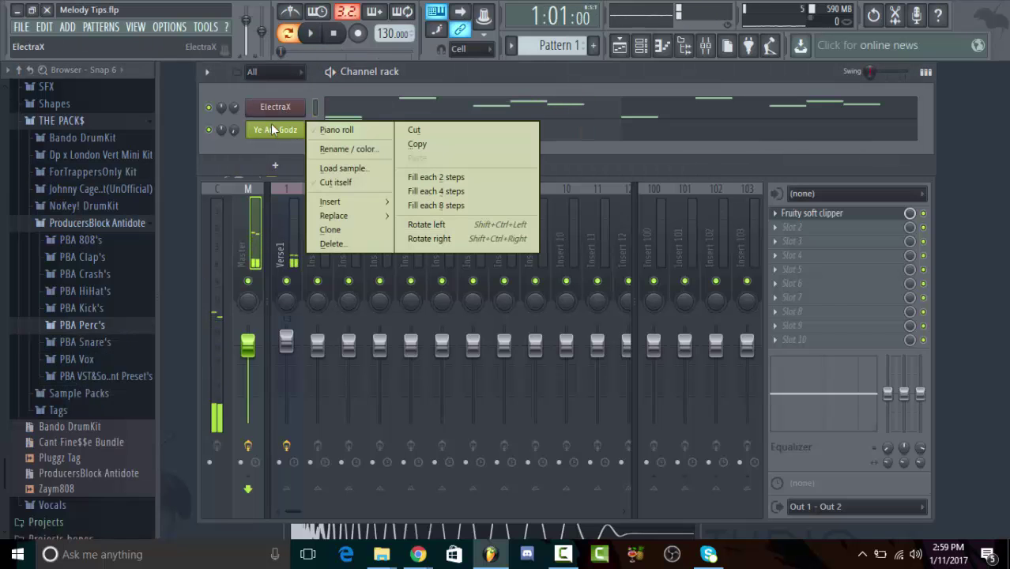
pyautogui.moveTo(334, 200)
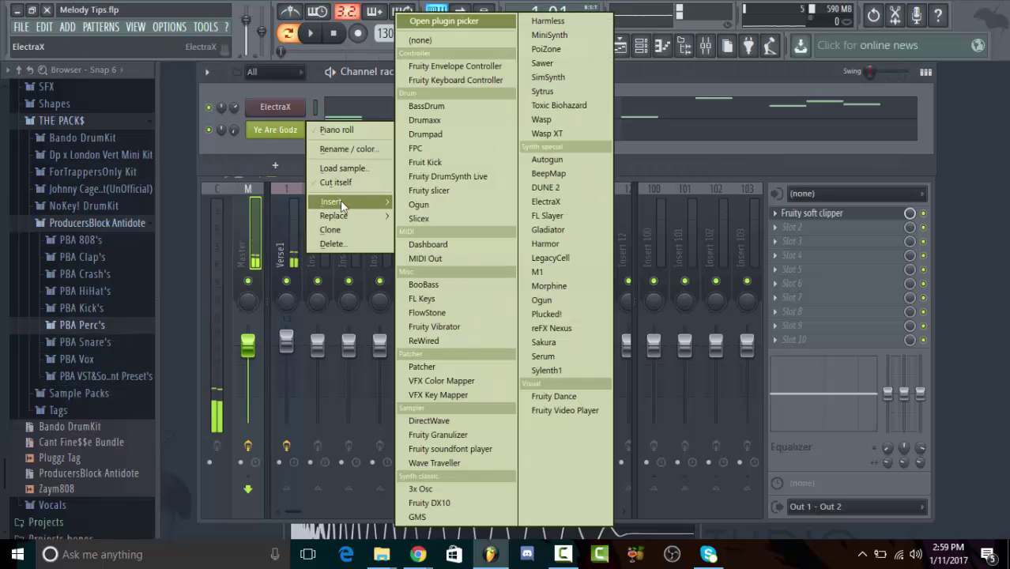
pyautogui.click(561, 369)
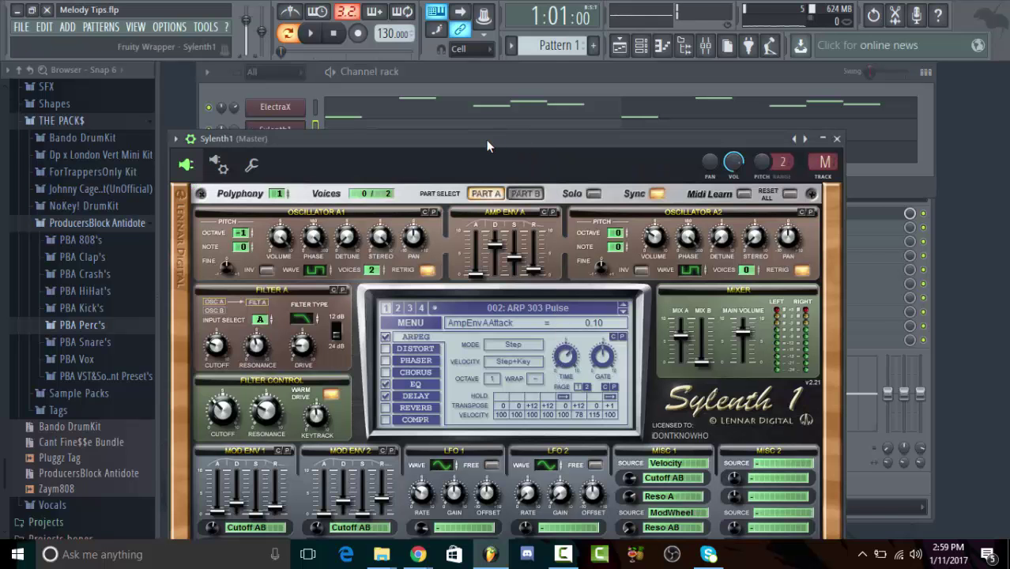
pyautogui.moveTo(486, 140); pyautogui.dragTo(514, 91)
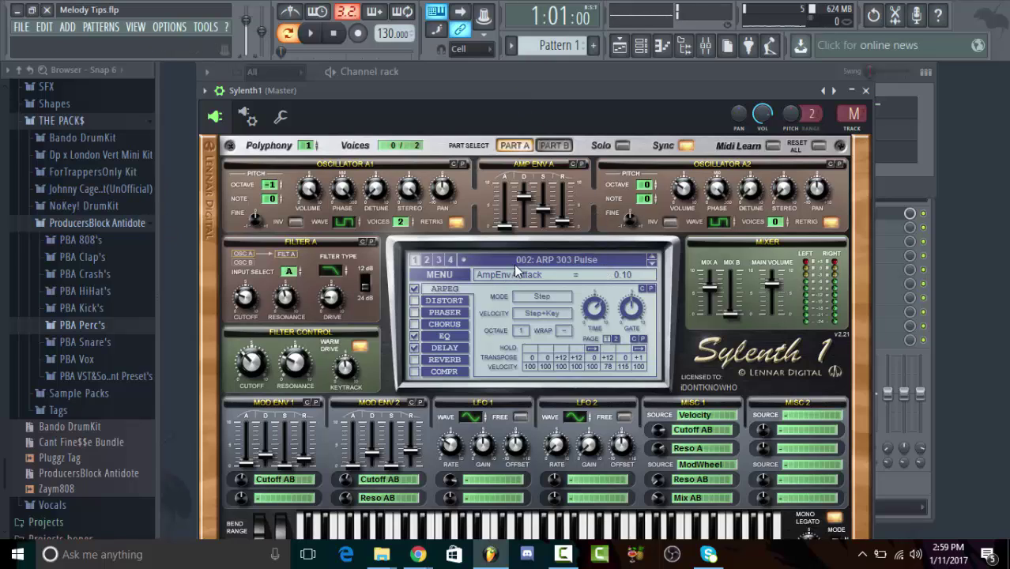
# Step: Start loading a Sylenth1 preset and browse to the FL Studio 12 folder under C:, Program Files (x86), Image-Line
pyautogui.click(439, 274)
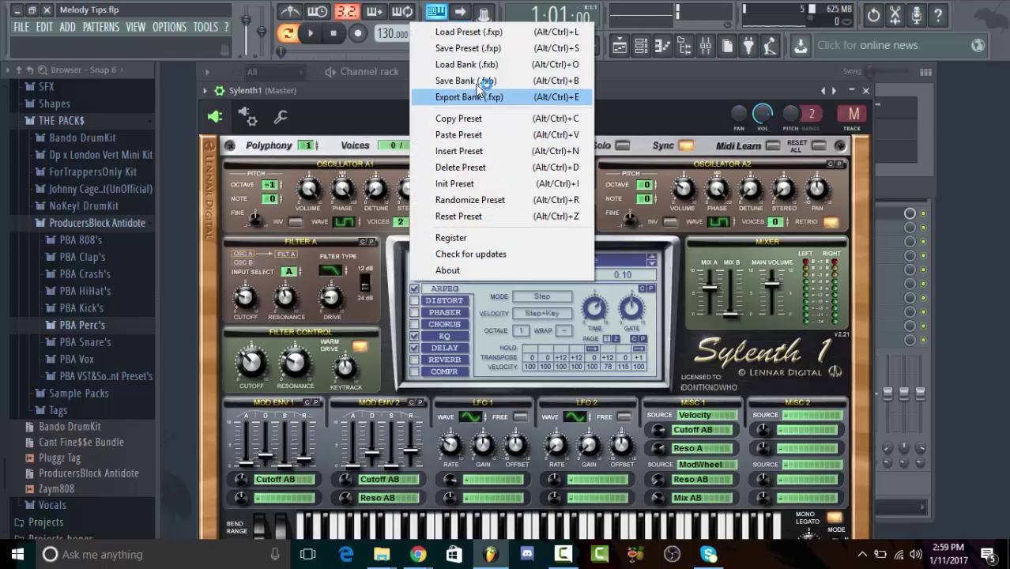
pyautogui.click(468, 33)
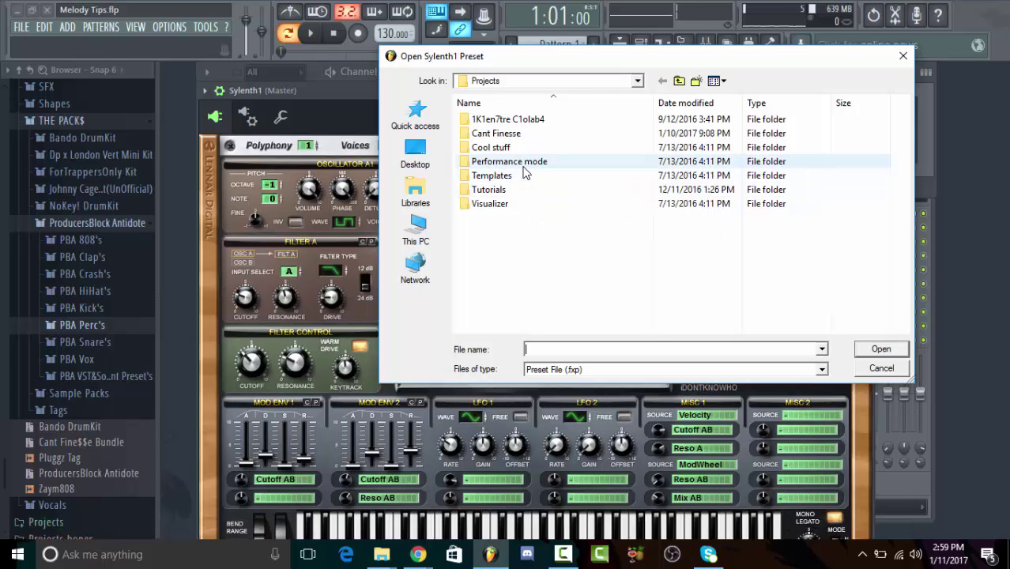
pyautogui.click(422, 229)
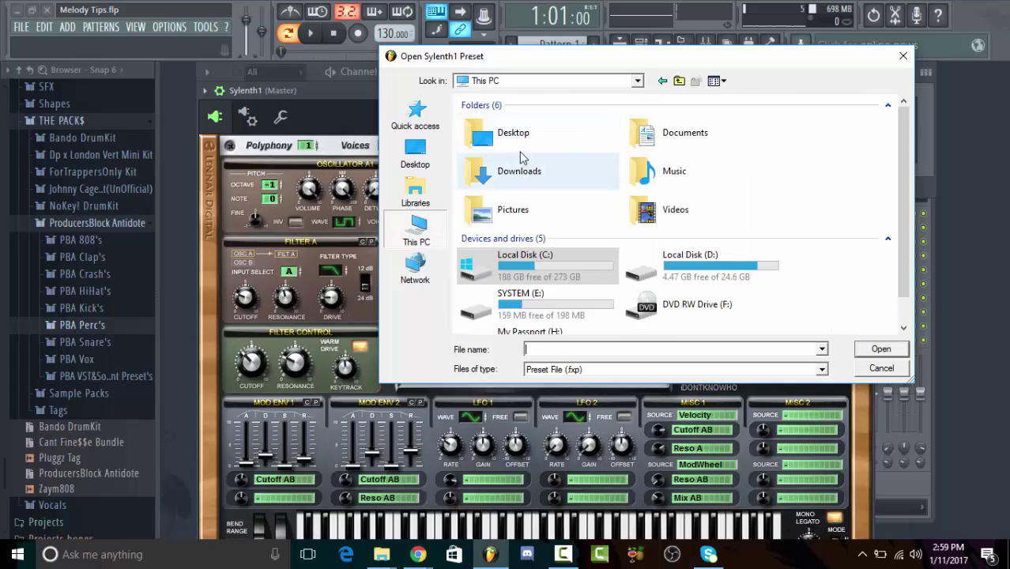
pyautogui.doubleClick(529, 265)
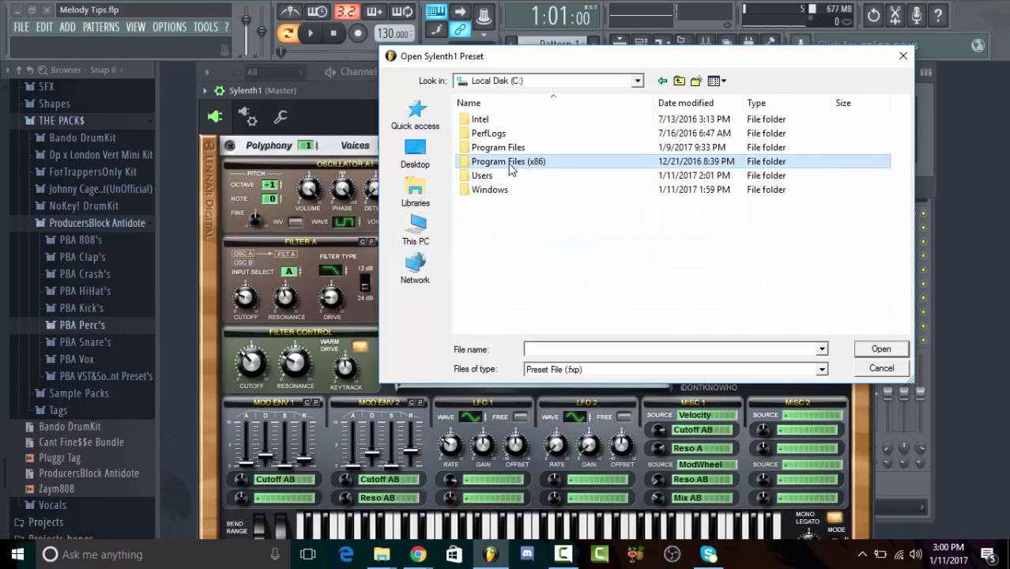
pyautogui.doubleClick(511, 163)
pyautogui.doubleClick(492, 247)
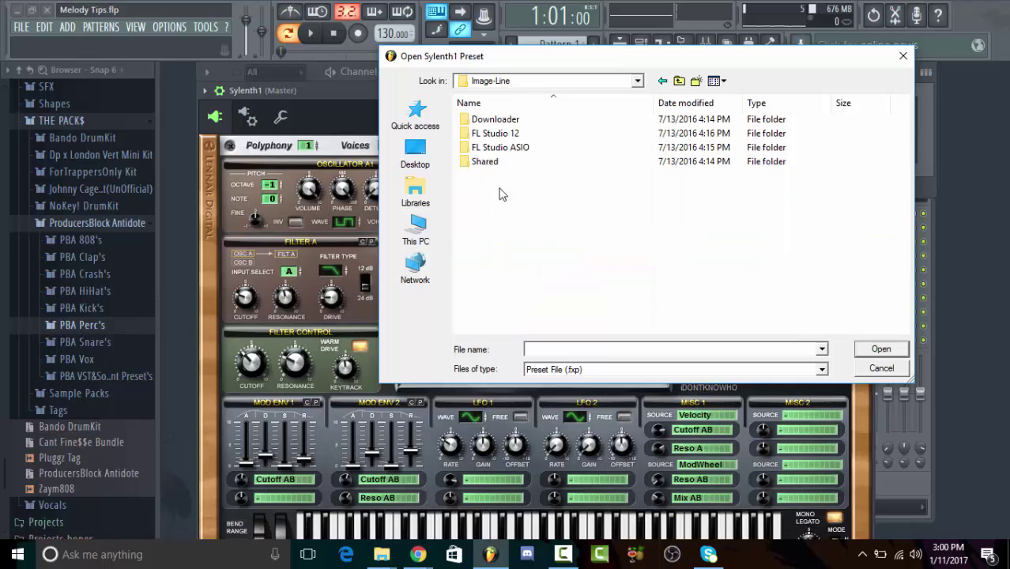
pyautogui.doubleClick(494, 133)
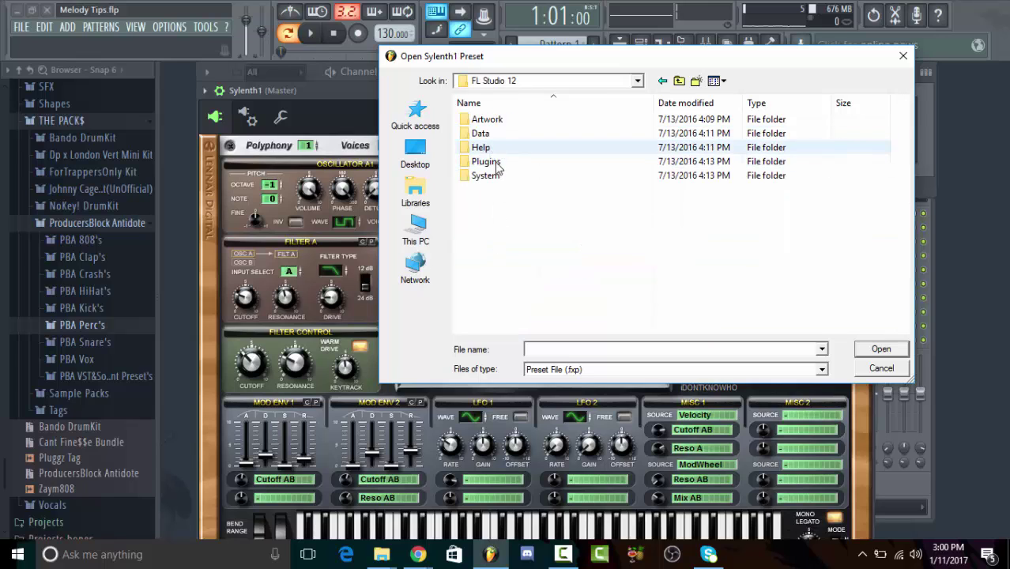
# Step: Go to the Sylenth1 folder under Plugins, VST, and set the preset file filter to Any Type (*.*)
pyautogui.doubleClick(490, 177)
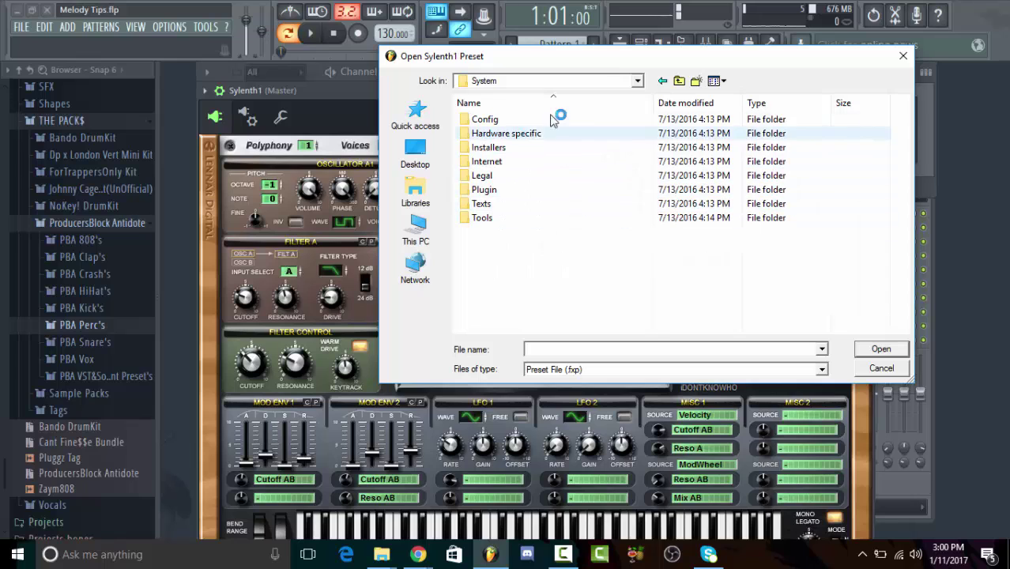
pyautogui.click(664, 81)
pyautogui.doubleClick(498, 162)
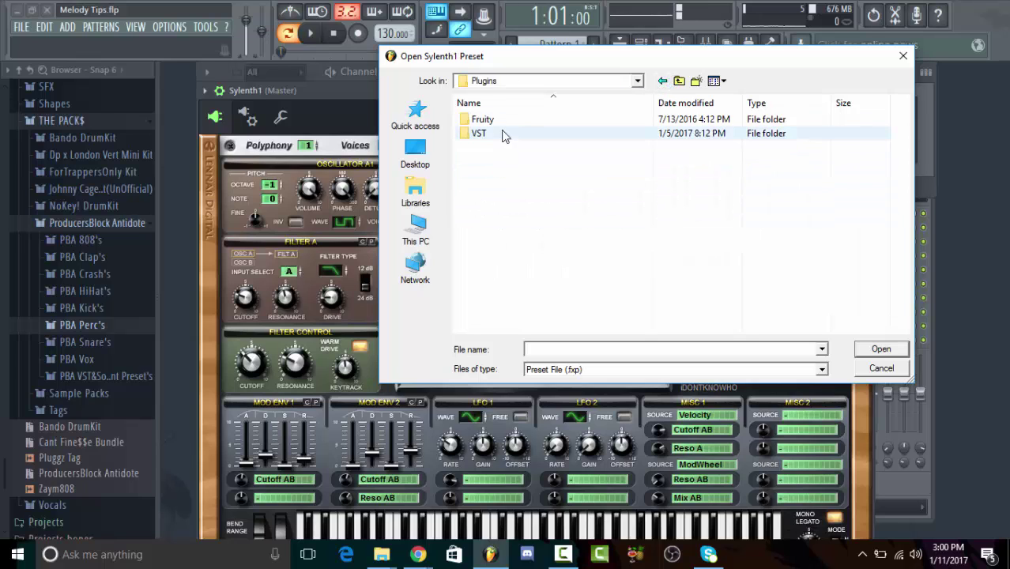
pyautogui.doubleClick(505, 134)
pyautogui.doubleClick(490, 190)
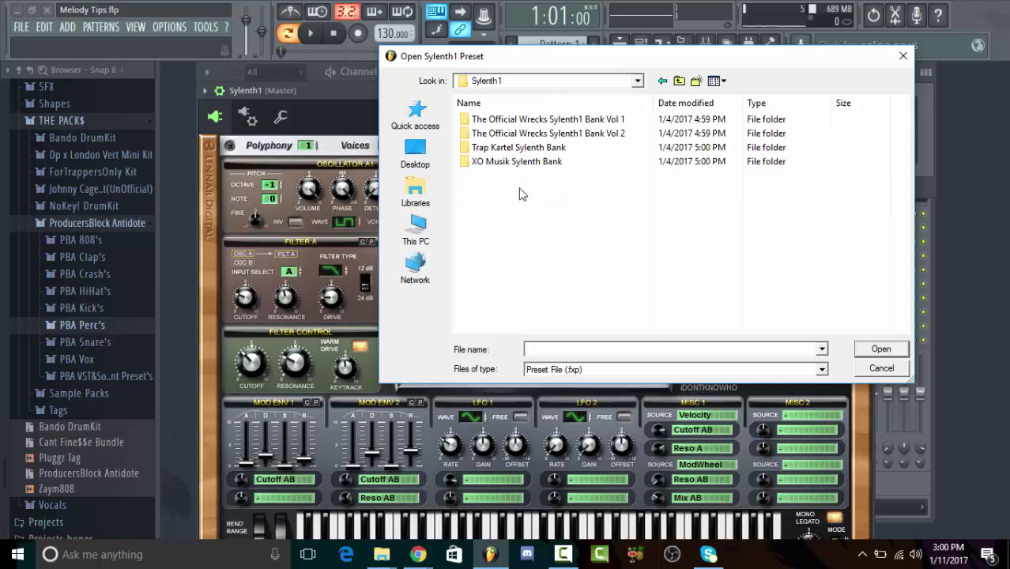
pyautogui.click(822, 370)
pyautogui.click(552, 391)
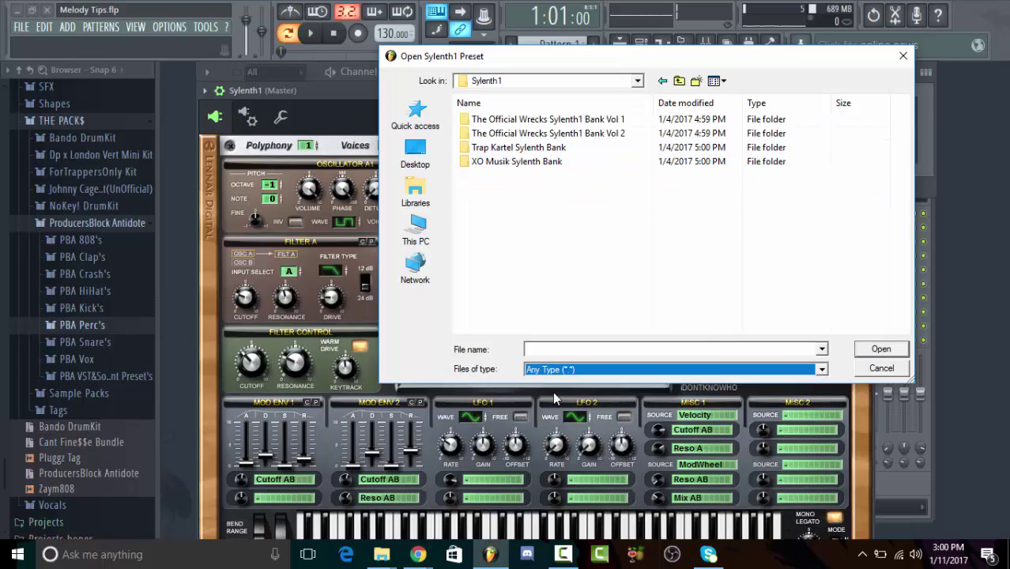
pyautogui.click(563, 237)
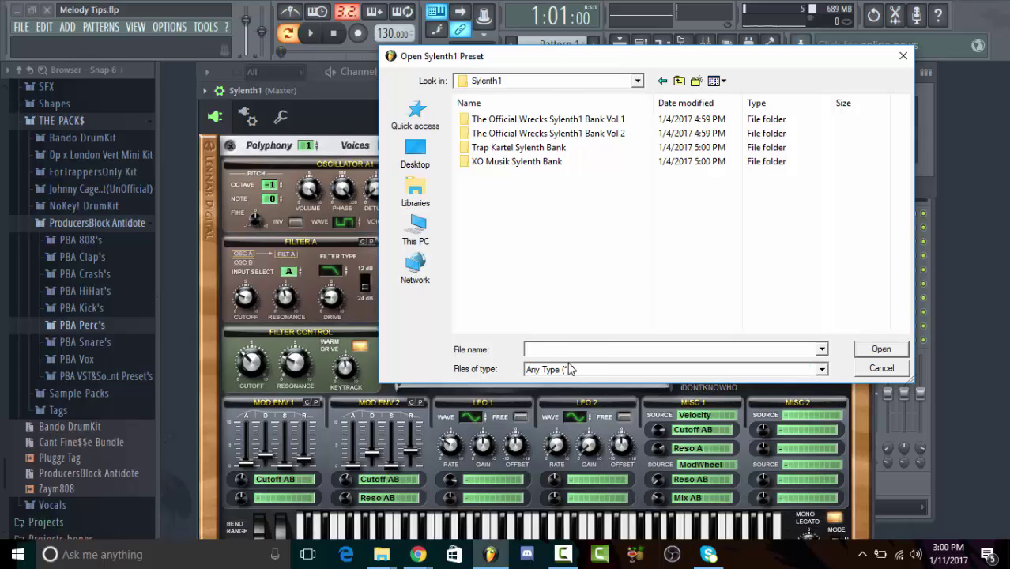
pyautogui.doubleClick(532, 163)
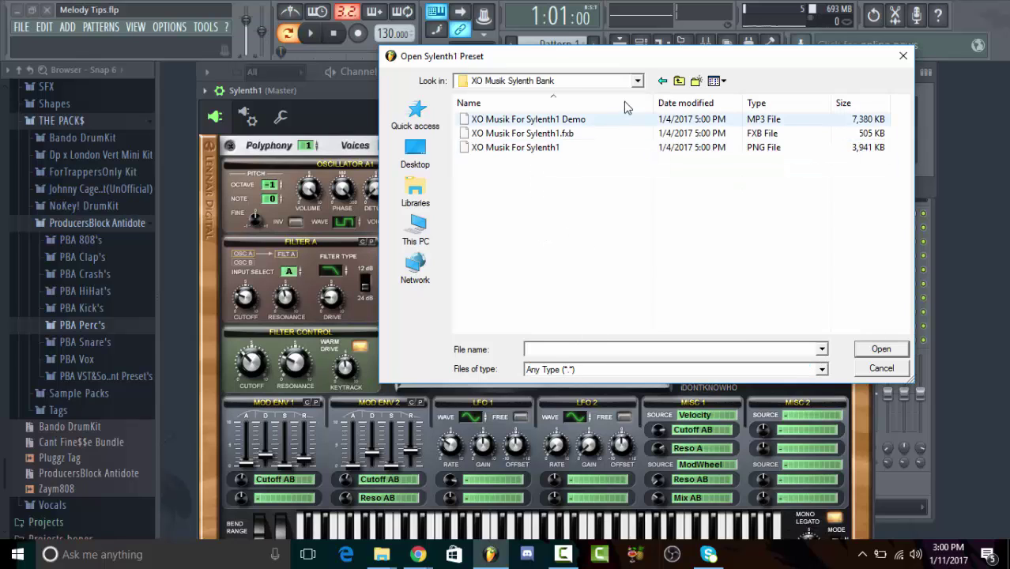
pyautogui.click(662, 80)
# Step: Load the Sylenth1 {SuperStar O} SoundBank V3.fxb bank from the Sylenth1 folder
pyautogui.scroll(9, 577, 233)
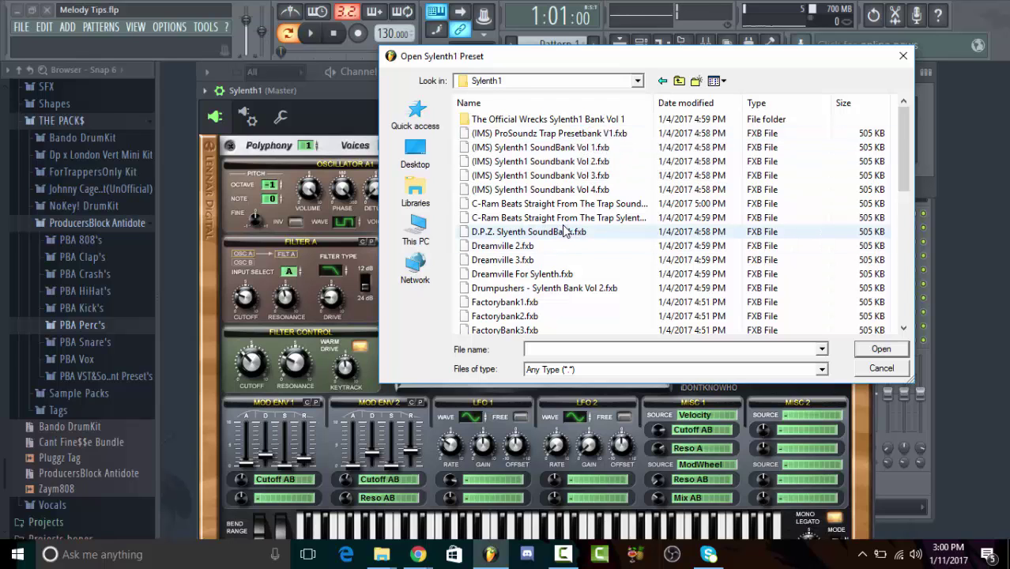
pyautogui.scroll(-5, 568, 231)
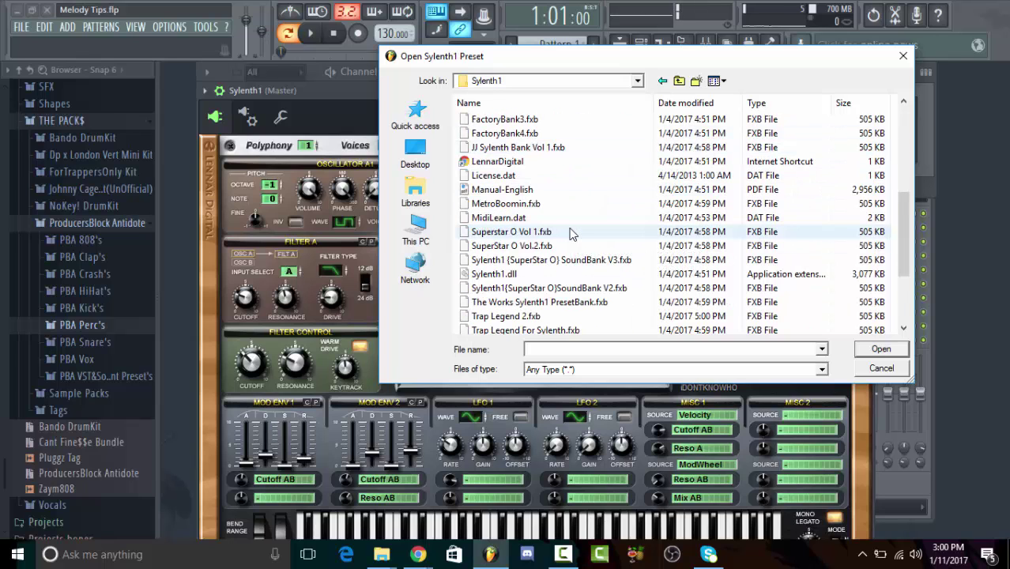
pyautogui.scroll(-2, 577, 232)
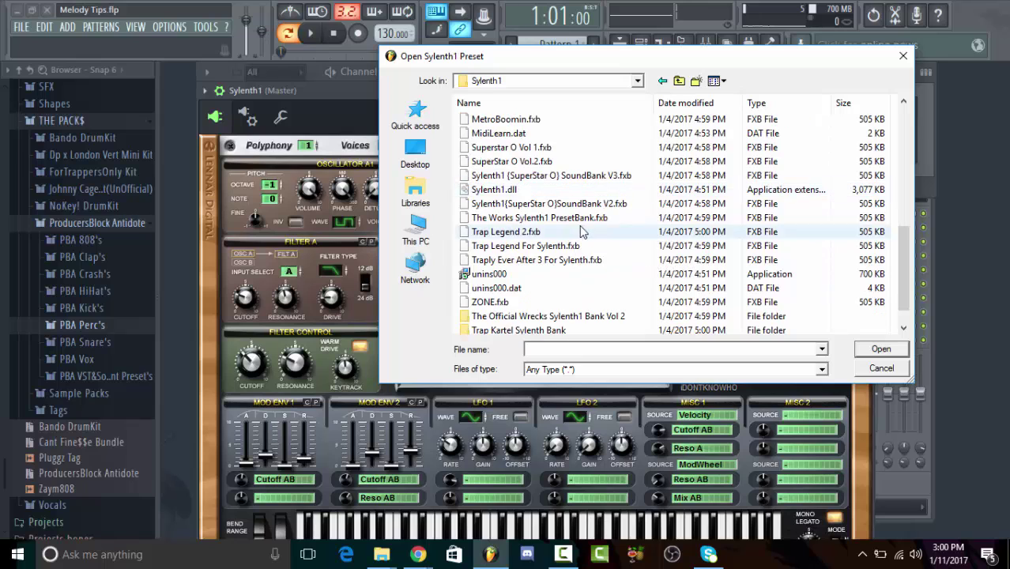
pyautogui.click(521, 161)
pyautogui.click(577, 176)
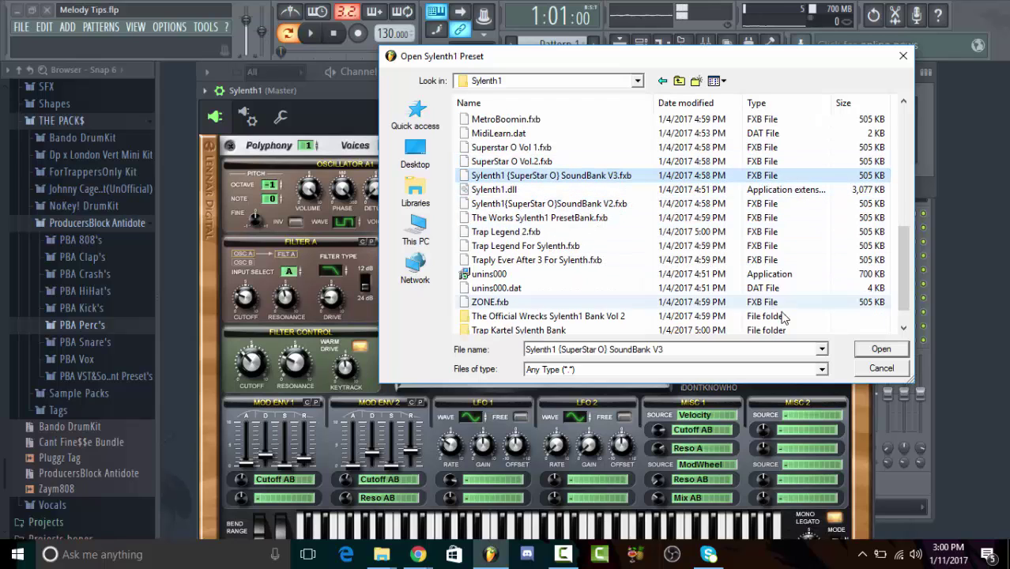
pyautogui.click(878, 350)
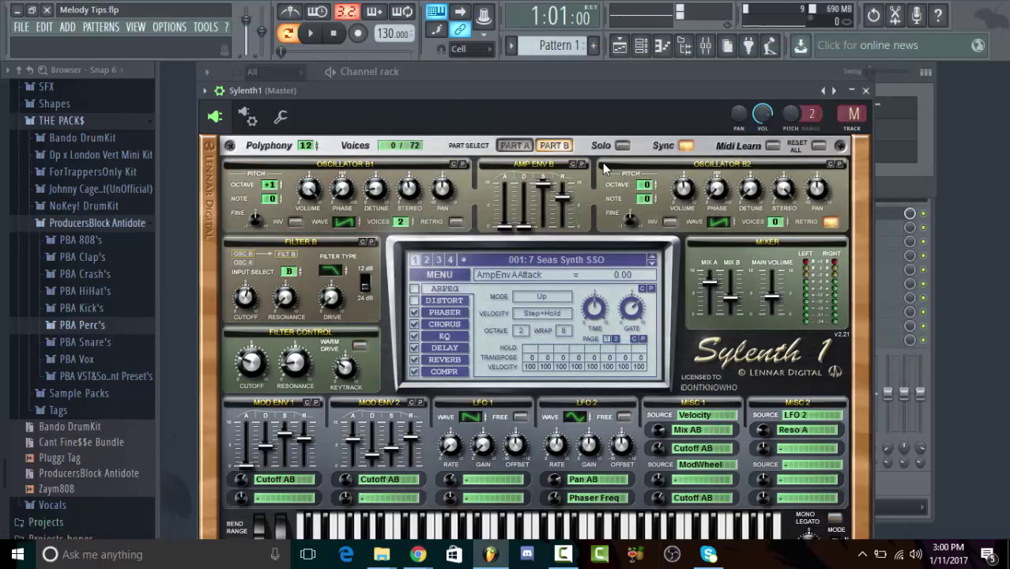
# Step: Advance the Sylenth1 channel through the bank's presets to Ambient Wah SSO
pyautogui.click(528, 82)
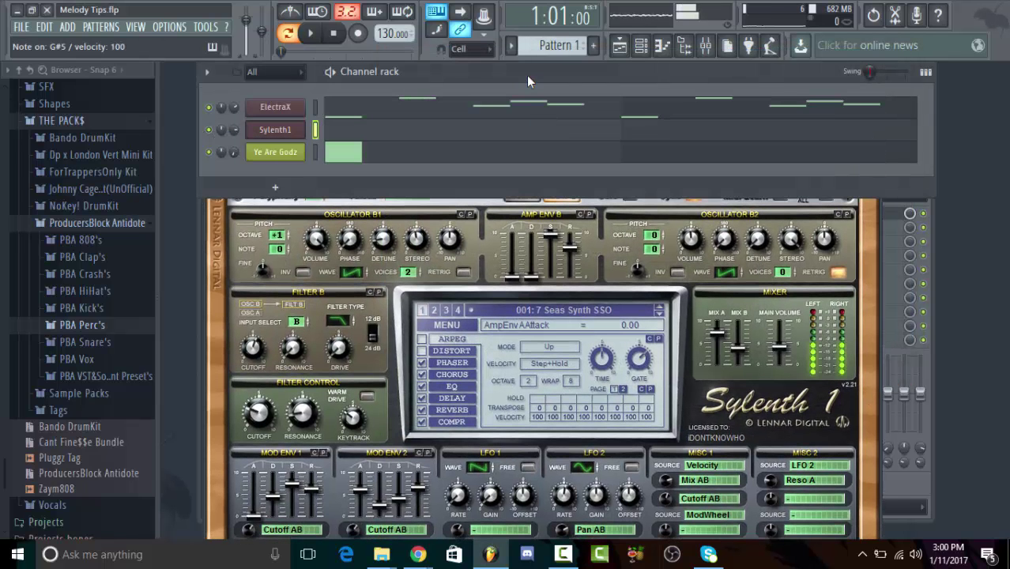
pyautogui.click(664, 215)
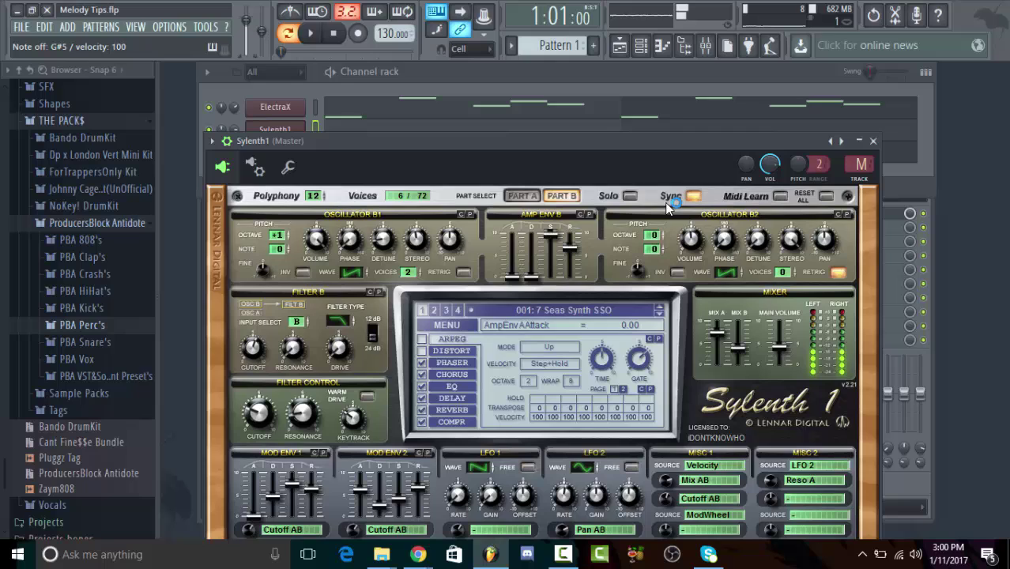
pyautogui.click(841, 144)
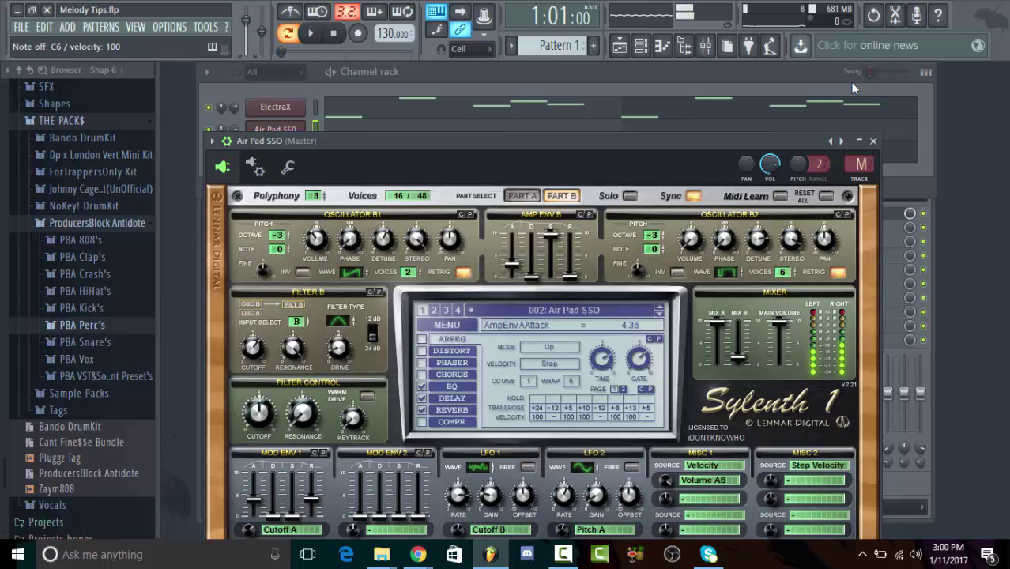
pyautogui.click(841, 141)
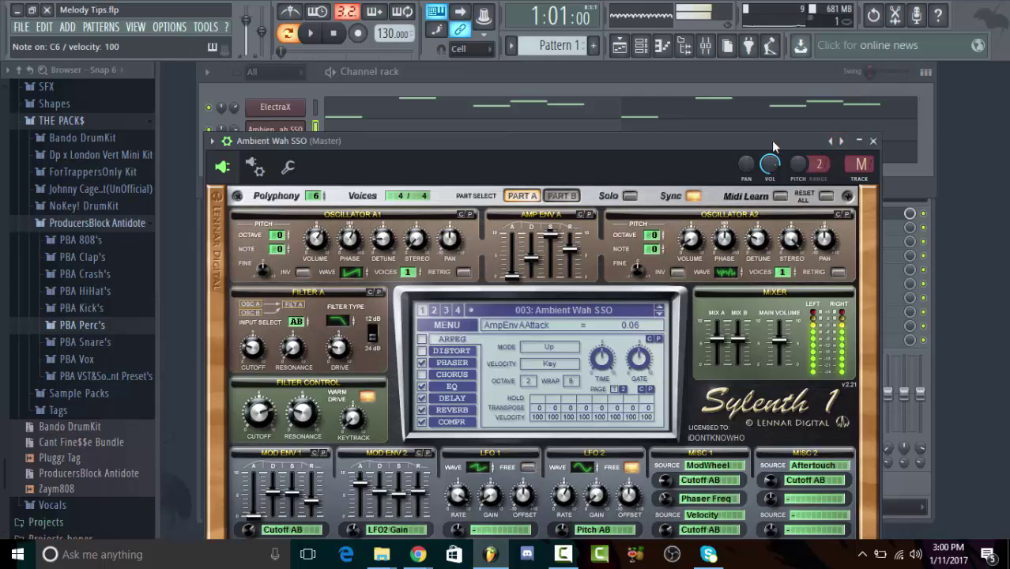
# Step: Open the Ambient Wah SSO channel's piano roll while playing the pattern, and stop playback
pyautogui.click(538, 70)
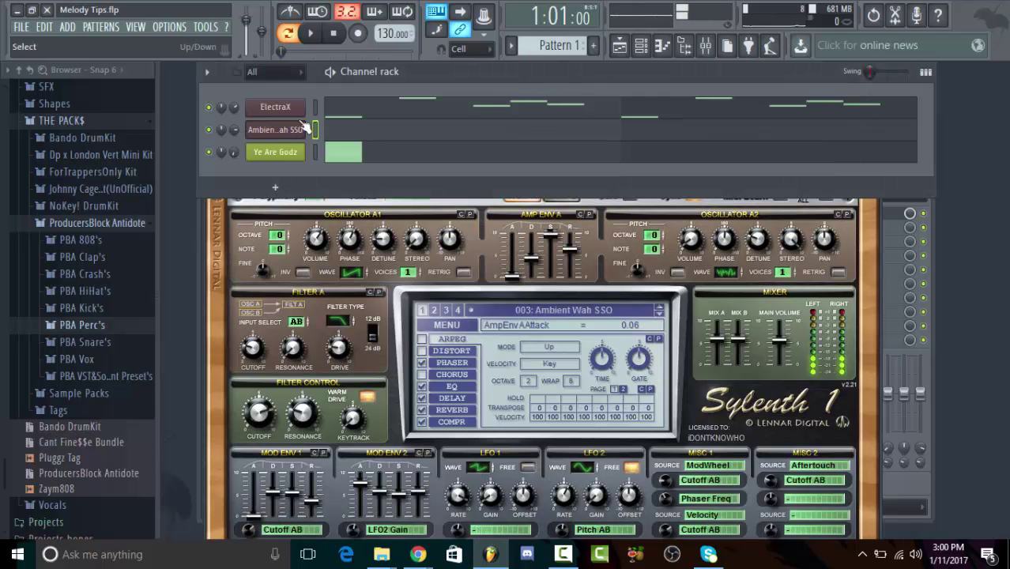
pyautogui.press('space')
pyautogui.rightClick(297, 130)
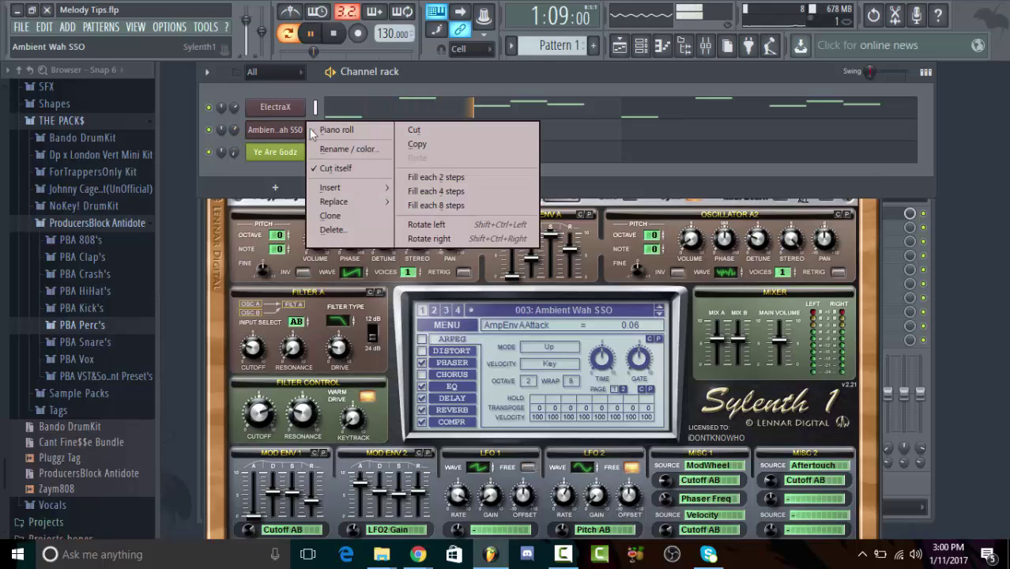
pyautogui.click(324, 130)
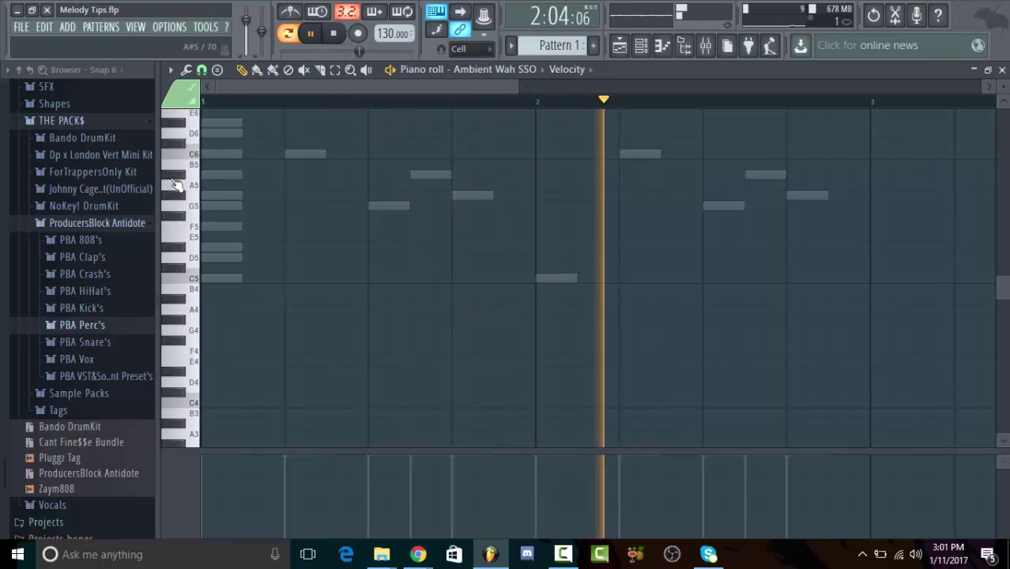
pyautogui.press('space')
# Step: Try a D5 note at the start of bar 1 with playback, replace it with C5, and play the pattern again
pyautogui.click(209, 258)
pyautogui.press('space')
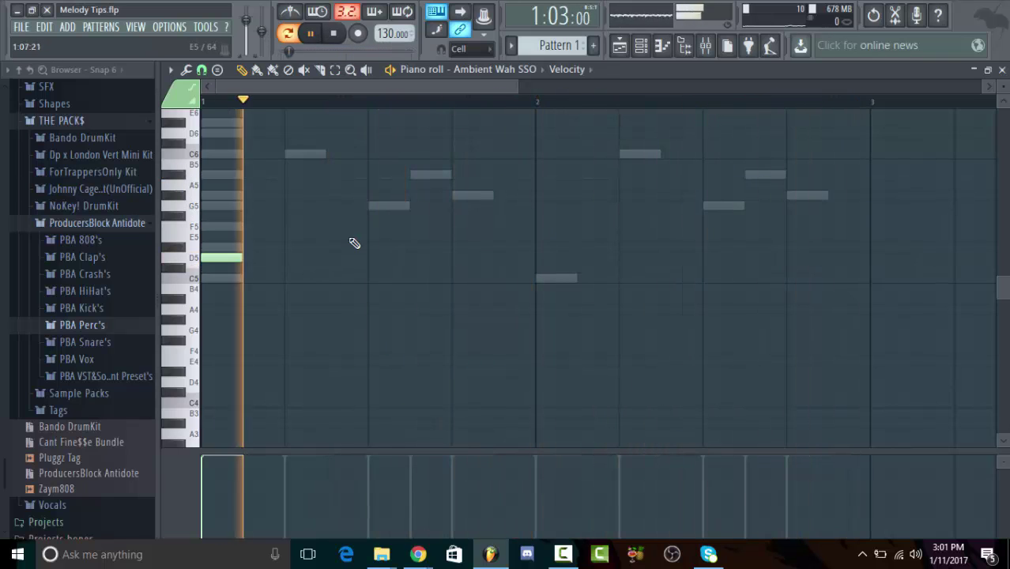
pyautogui.press('space')
pyautogui.click(215, 278)
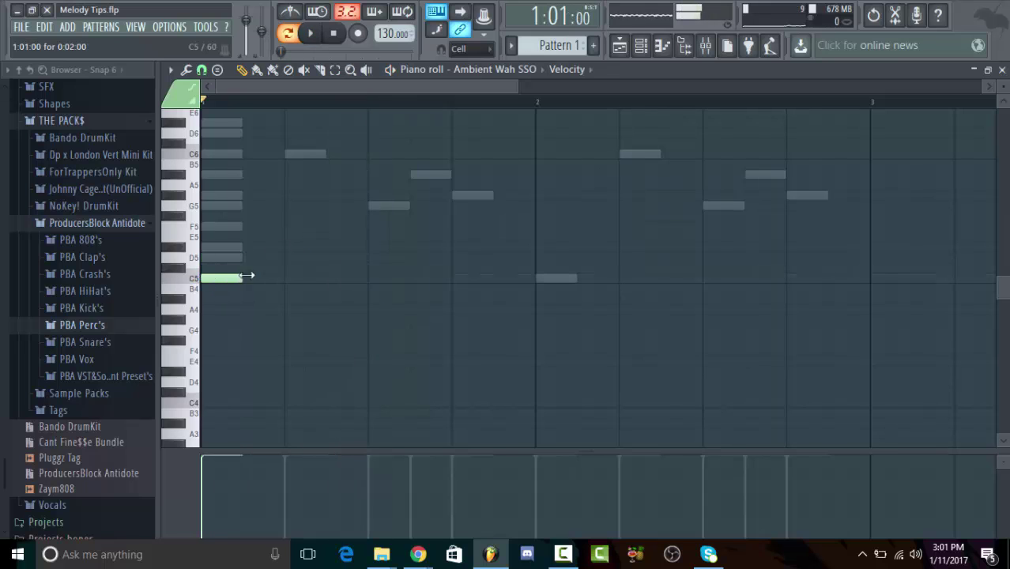
pyautogui.press('space')
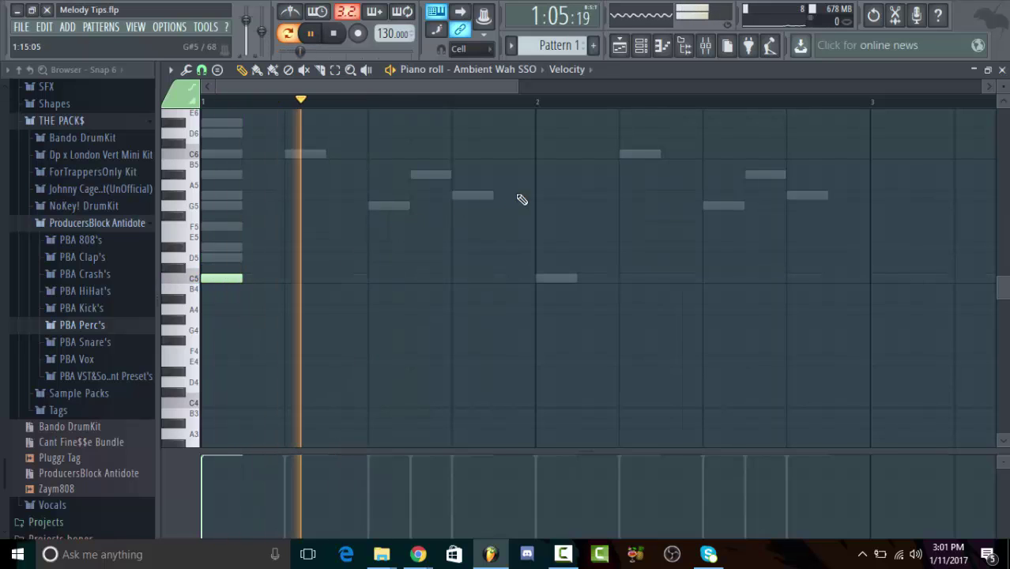
# Step: Add D#5, D5 and G#5 notes on beats 2, 3 and 4 of bar 2, and close the piano roll
pyautogui.click(624, 153)
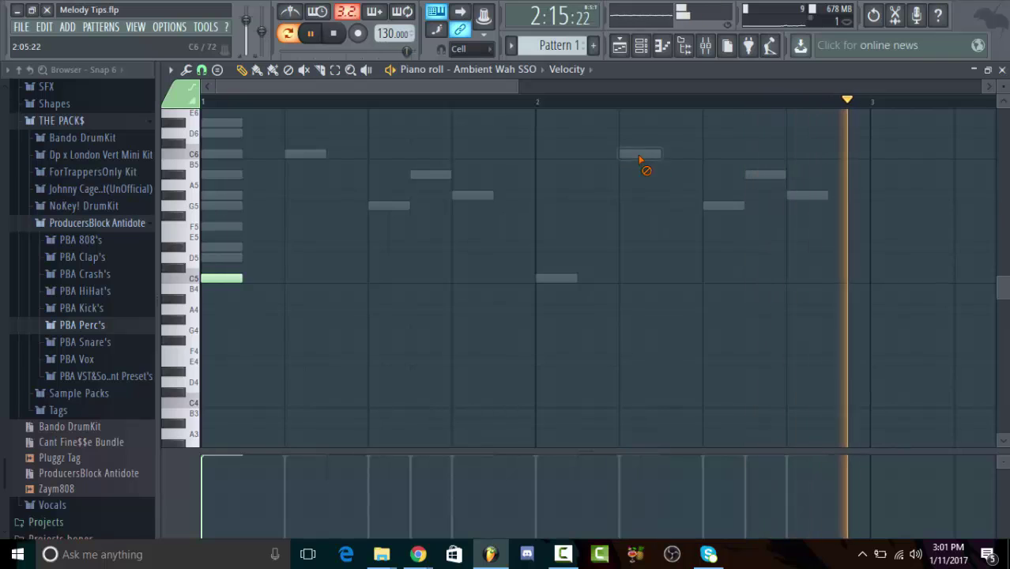
pyautogui.click(621, 247)
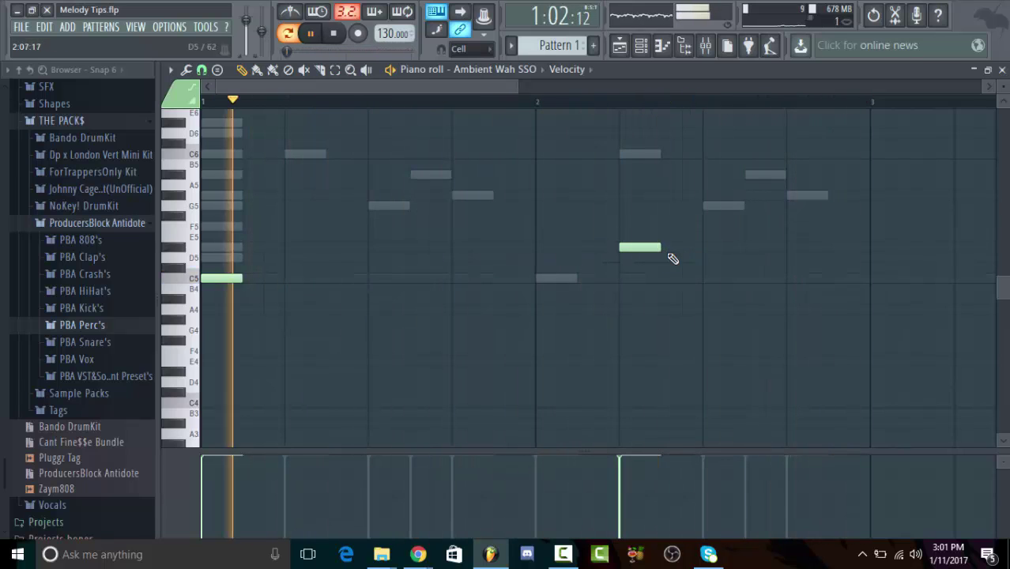
pyautogui.moveTo(704, 247); pyautogui.dragTo(703, 256)
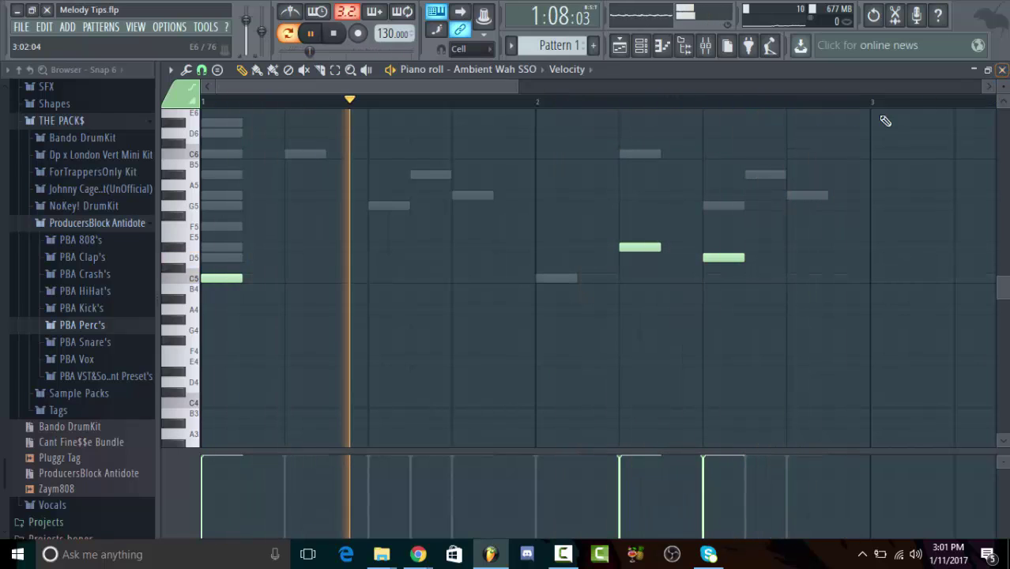
pyautogui.click(791, 196)
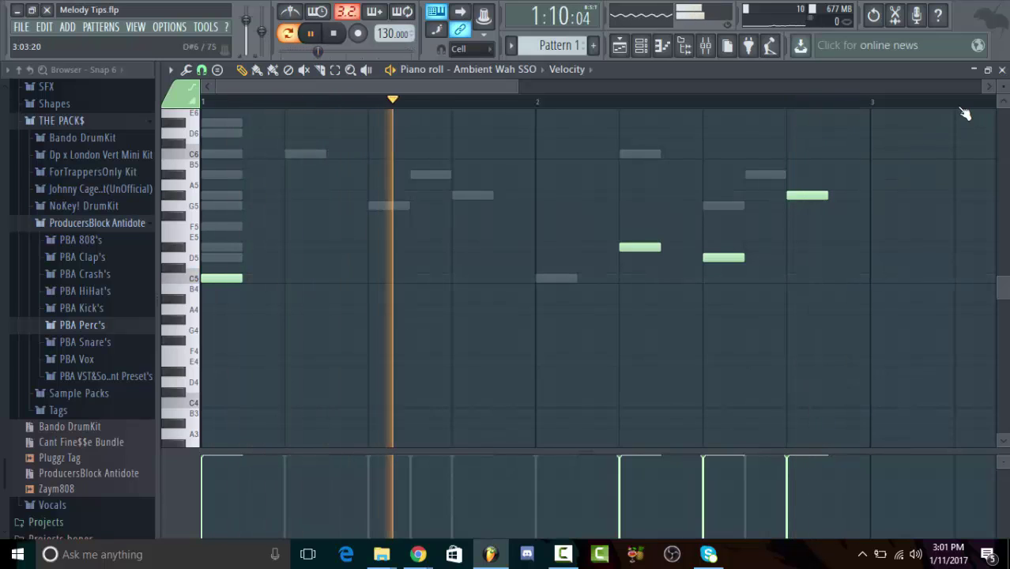
pyautogui.click(1001, 69)
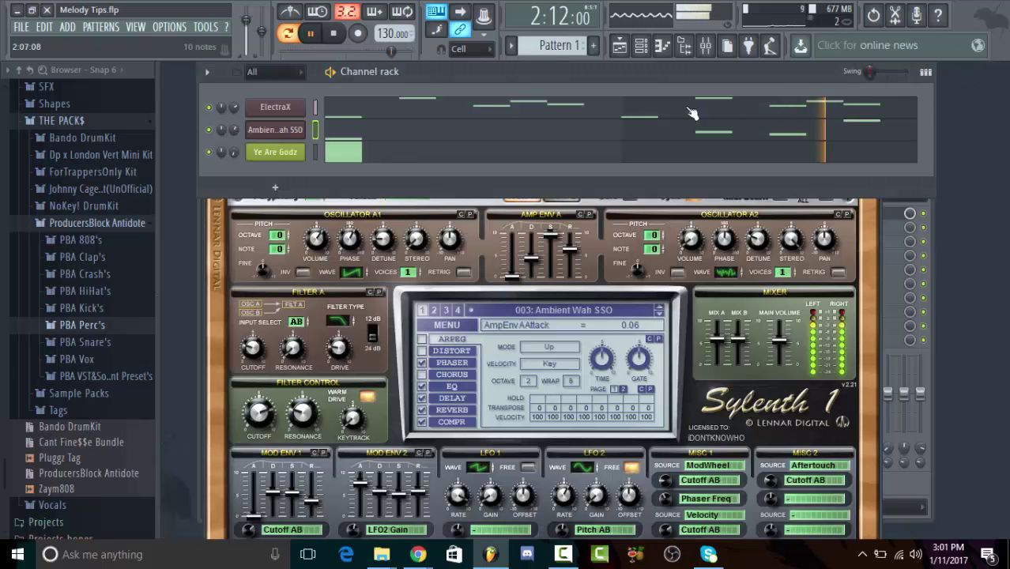
# Step: Review the Ambient Wah SSO notes against the ghosted melody in the piano roll, play them, and close it with playback stopped
pyautogui.click(636, 130)
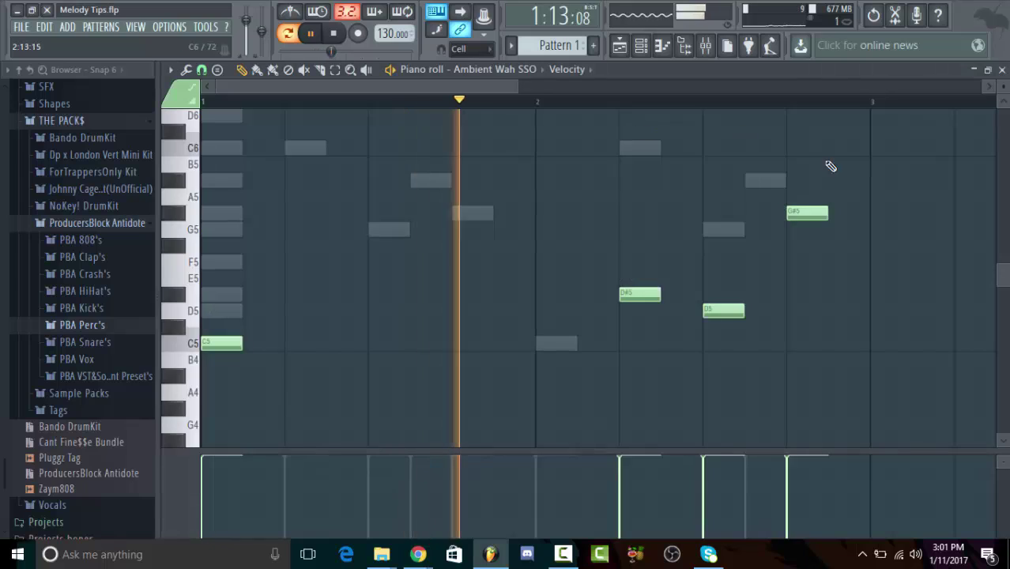
pyautogui.scroll(1, 798, 213)
pyautogui.press('space')
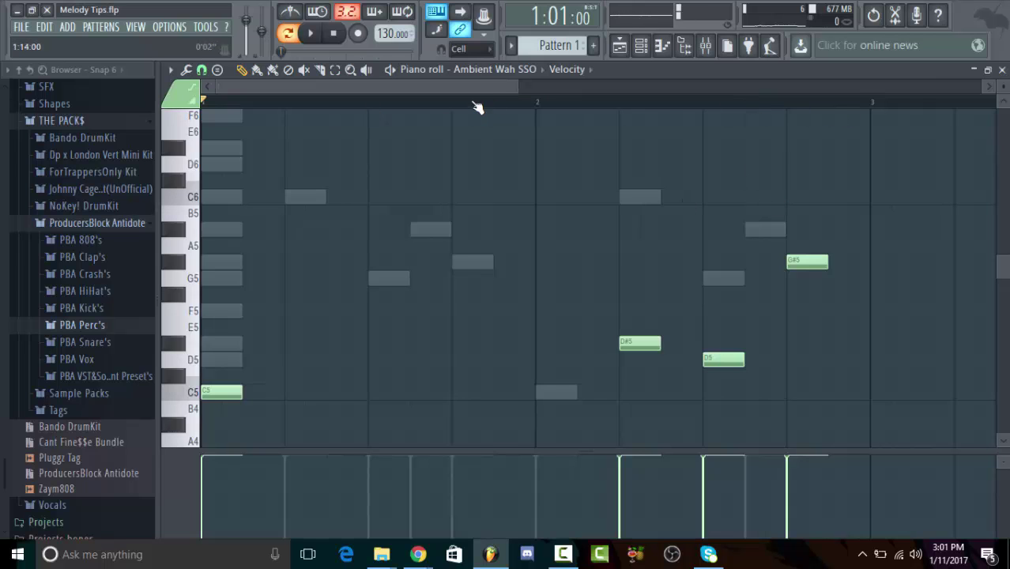
pyautogui.moveTo(519, 88); pyautogui.dragTo(488, 90)
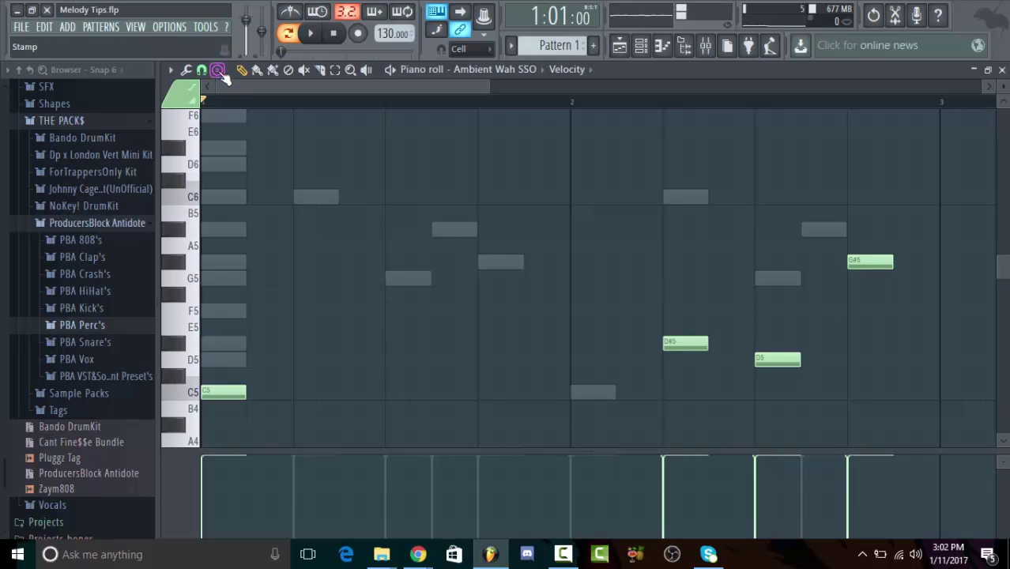
pyautogui.scroll(2, 670, 264)
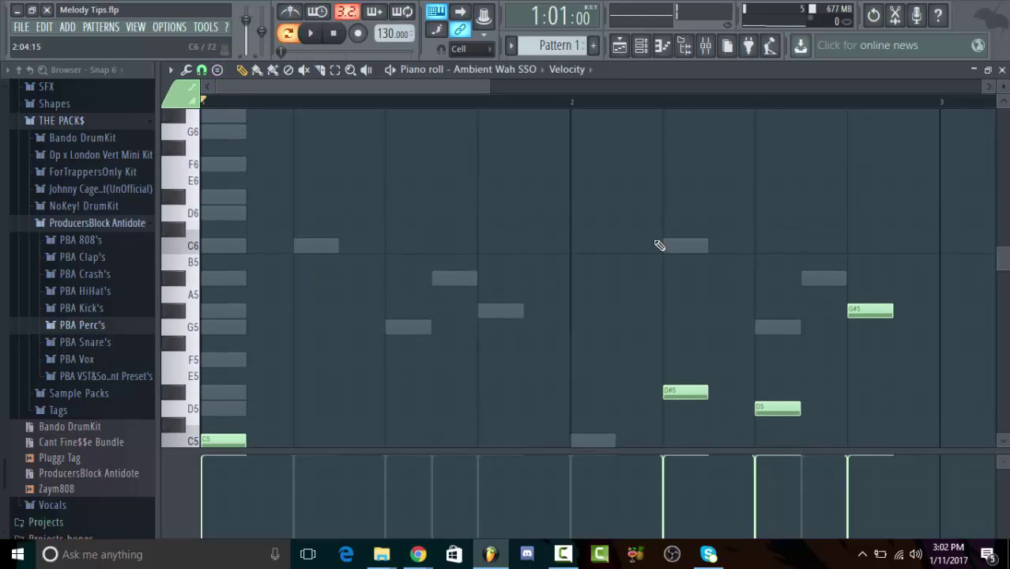
pyautogui.click(398, 70)
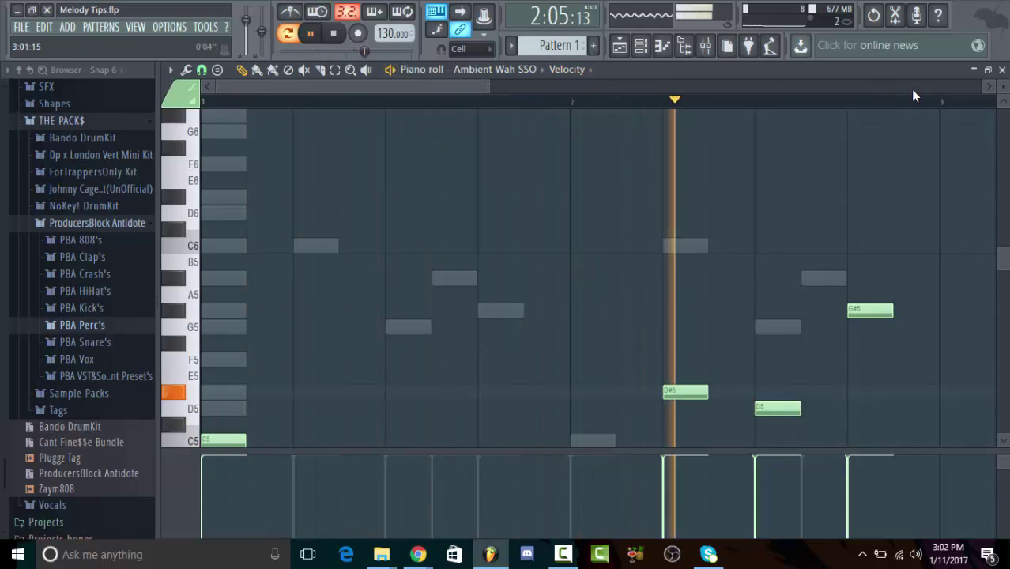
pyautogui.click(1002, 70)
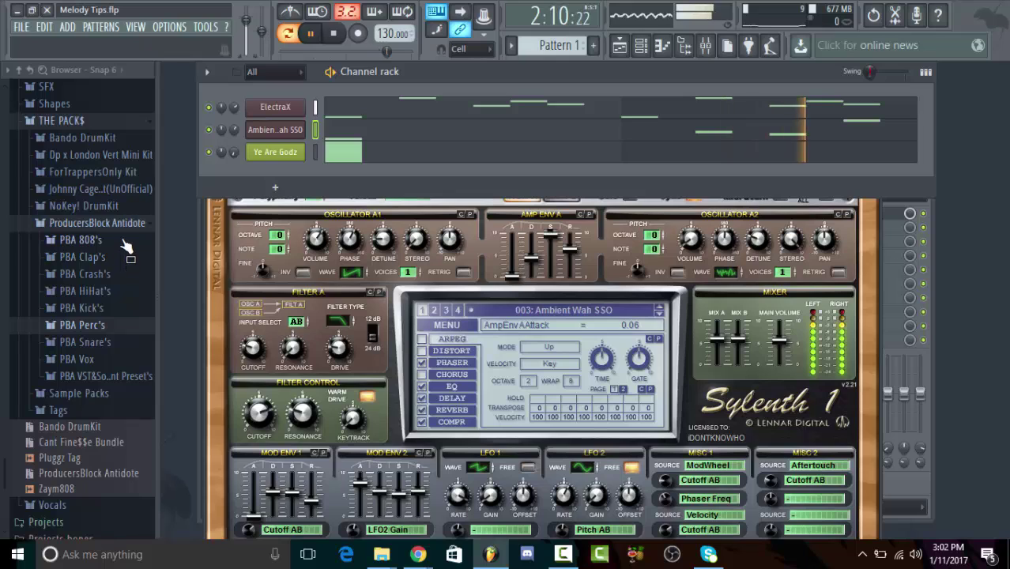
pyautogui.press('space')
pyautogui.rightClick(286, 153)
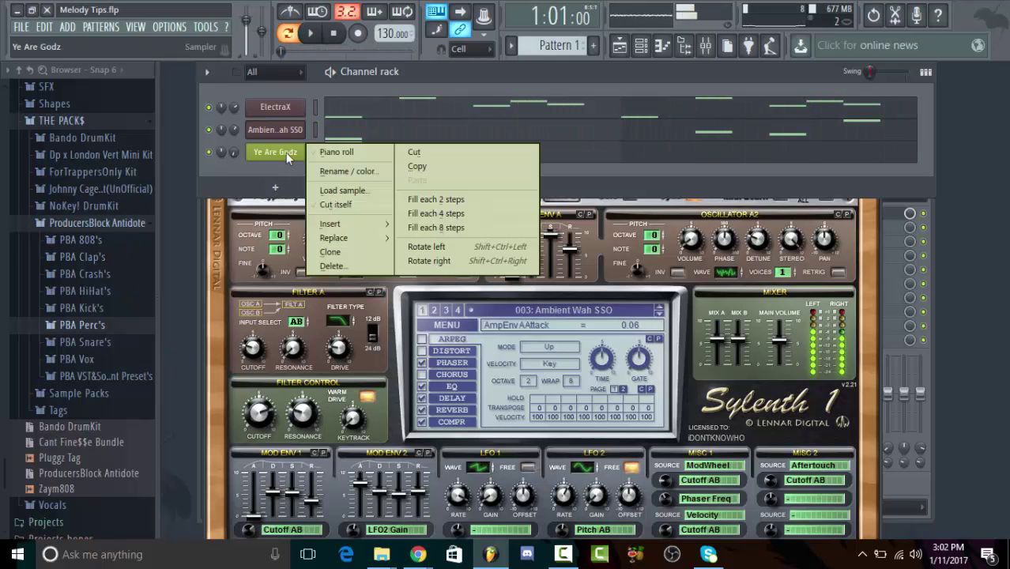
pyautogui.moveTo(361, 219)
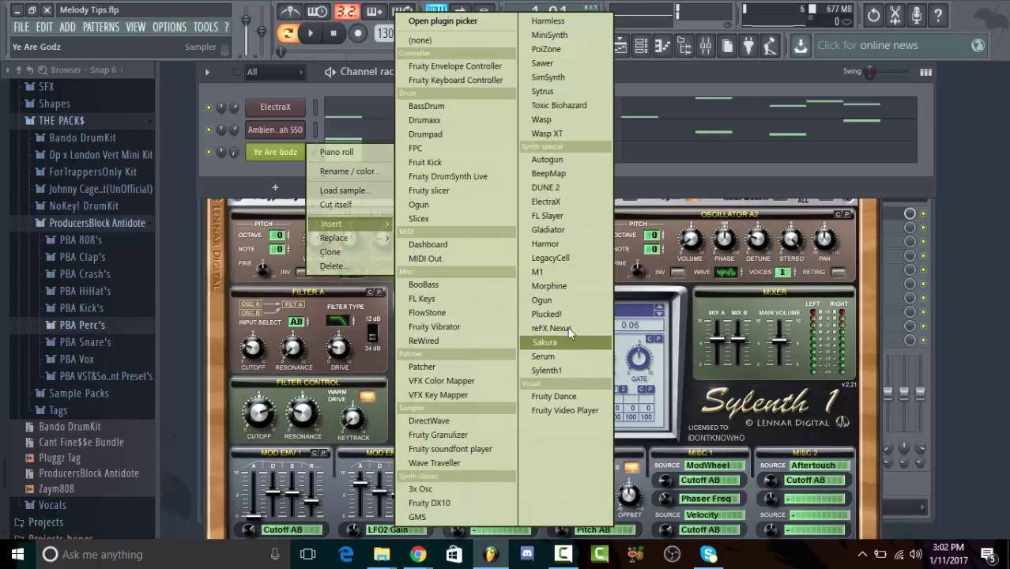
pyautogui.click(714, 88)
# Step: Clone the Ambient Wah SSO channel and advance the copy's preset to Benzo SSO with the pattern playing
pyautogui.rightClick(280, 131)
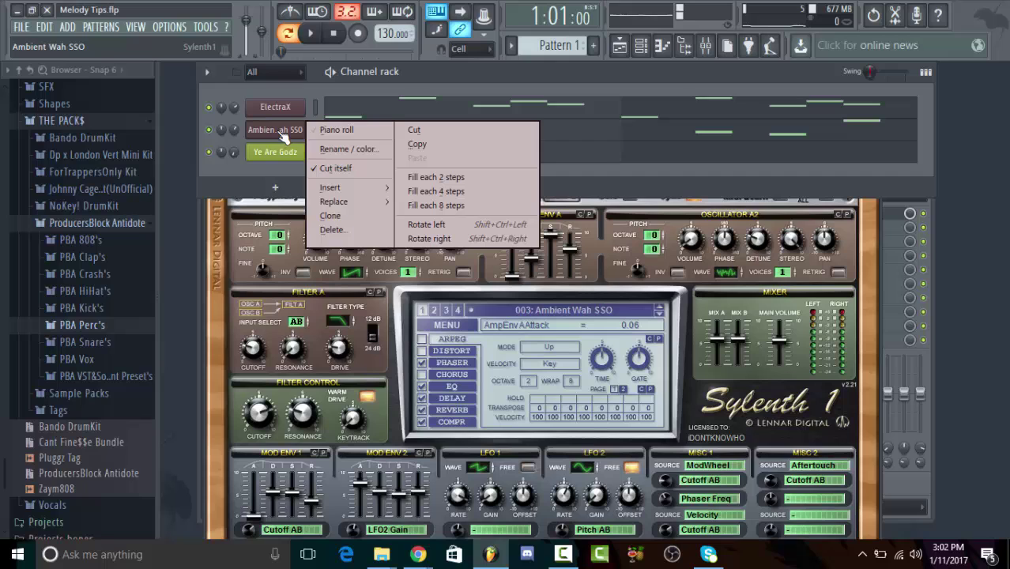
pyautogui.click(331, 216)
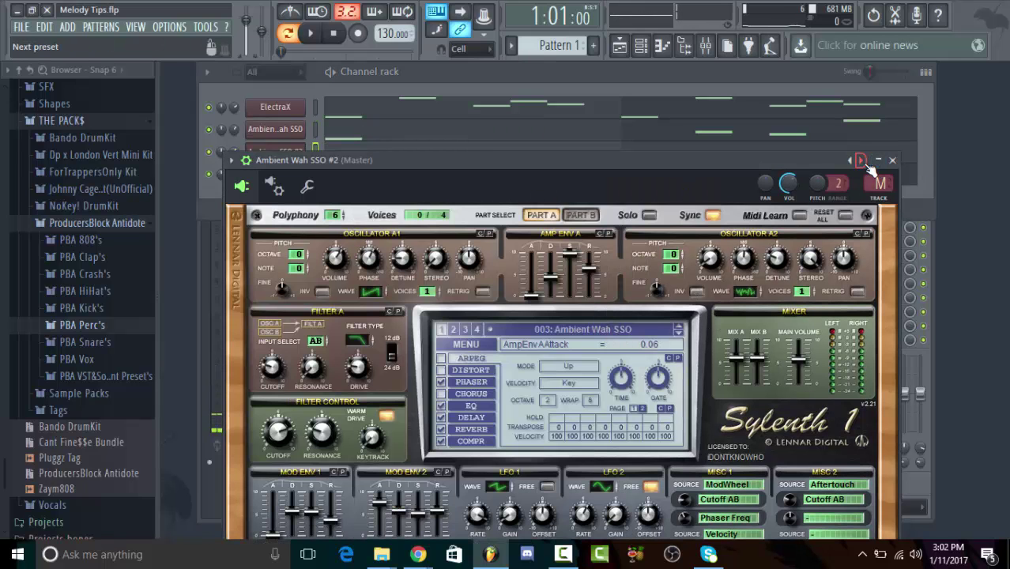
pyautogui.click(867, 166)
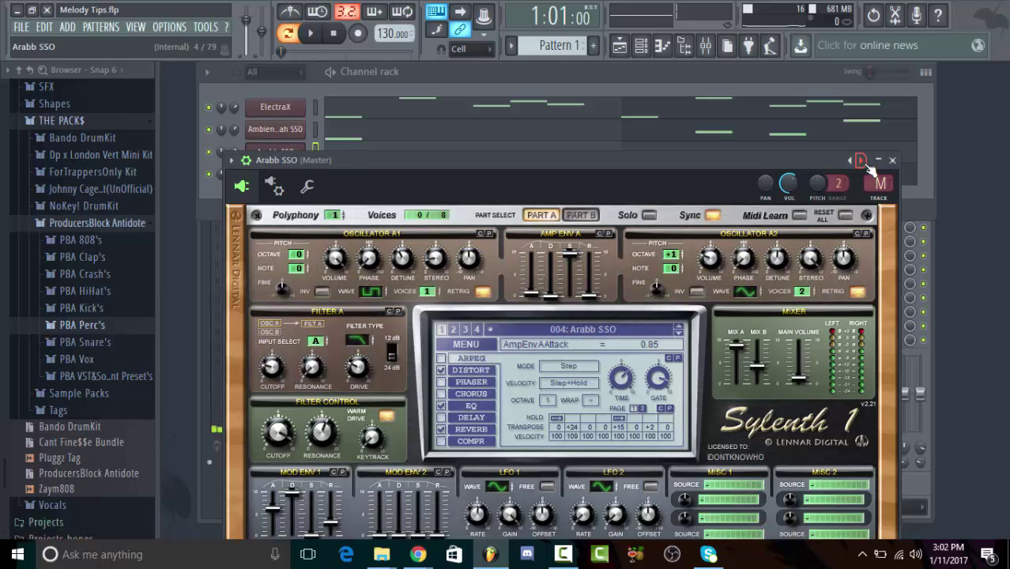
pyautogui.click(861, 161)
pyautogui.click(862, 160)
pyautogui.press('space')
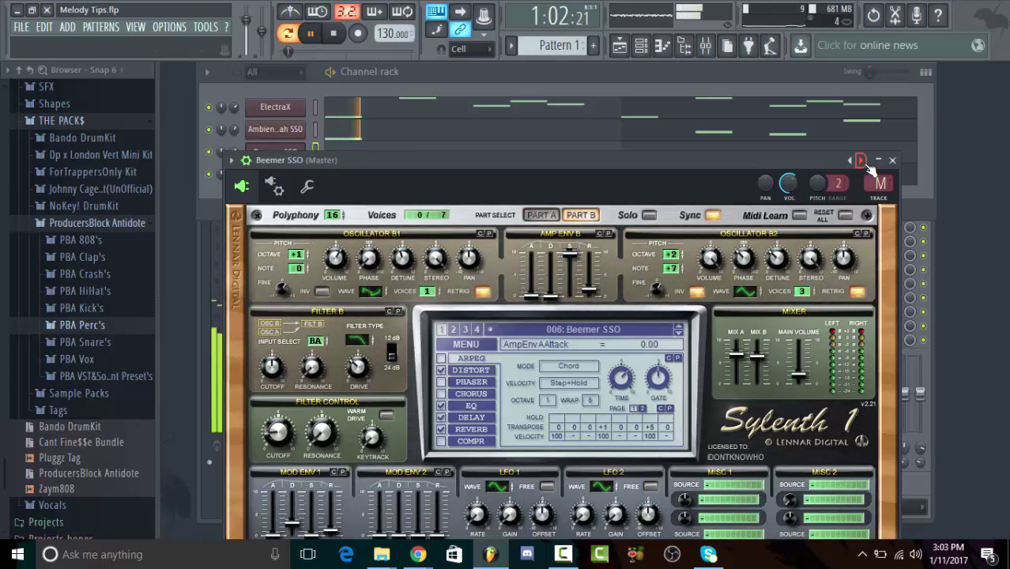
pyautogui.click(862, 161)
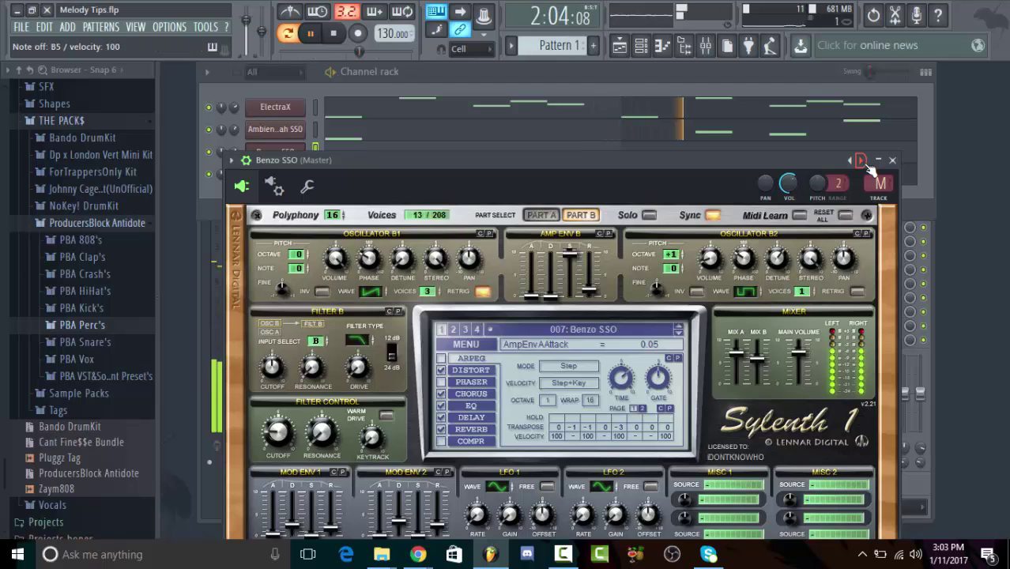
# Step: Browse the cloned channel's Sylenth1 presets and settle on Club Rocking Synth SSO
pyautogui.click(861, 161)
pyautogui.click(862, 160)
pyautogui.click(862, 160)
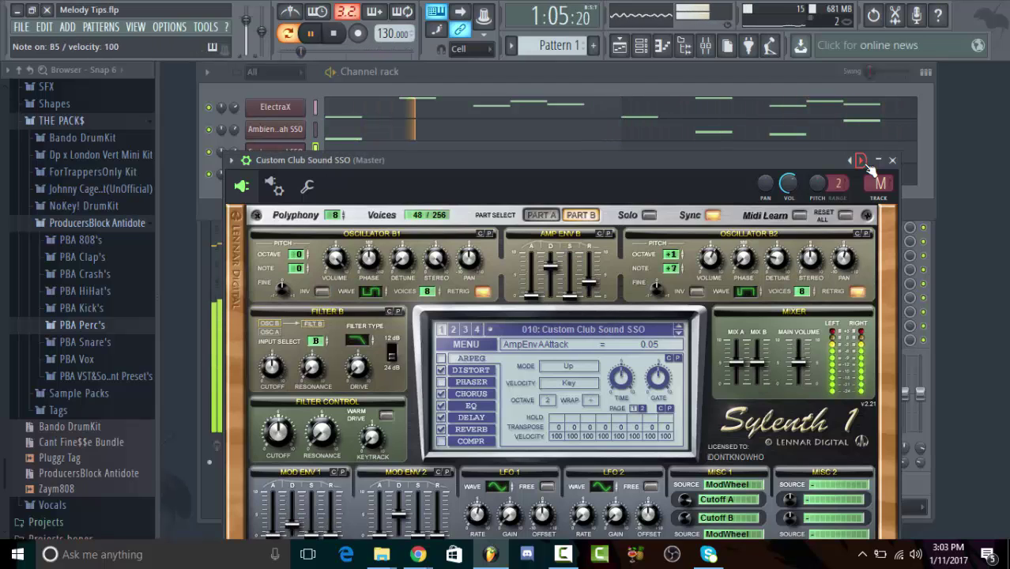
pyautogui.click(849, 160)
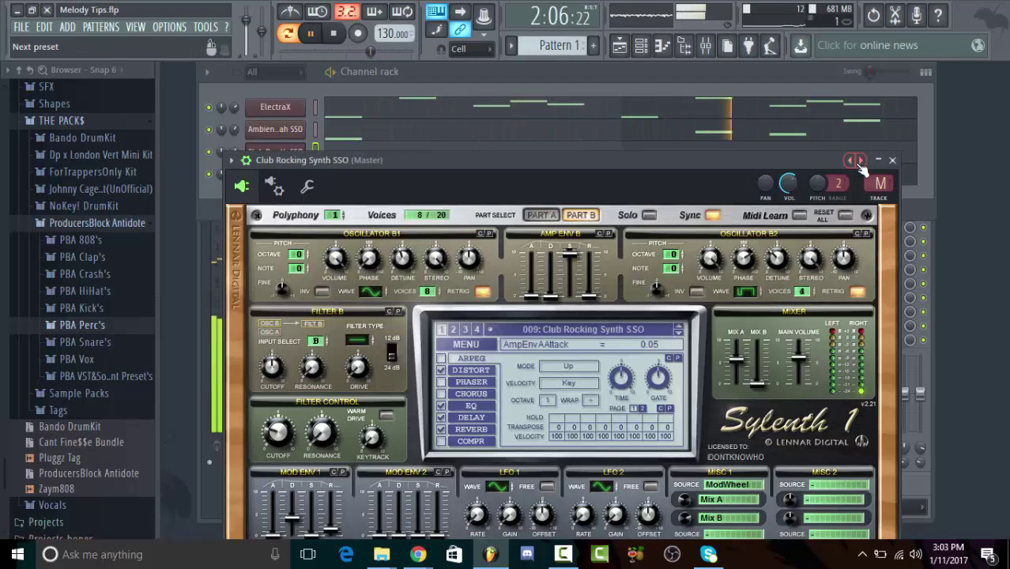
# Step: Open the Club Rocking Synth SSO piano roll and place a two-step G6 note at the start of bar 1, checking with playback
pyautogui.click(602, 73)
pyautogui.rightClick(290, 149)
pyautogui.click(312, 148)
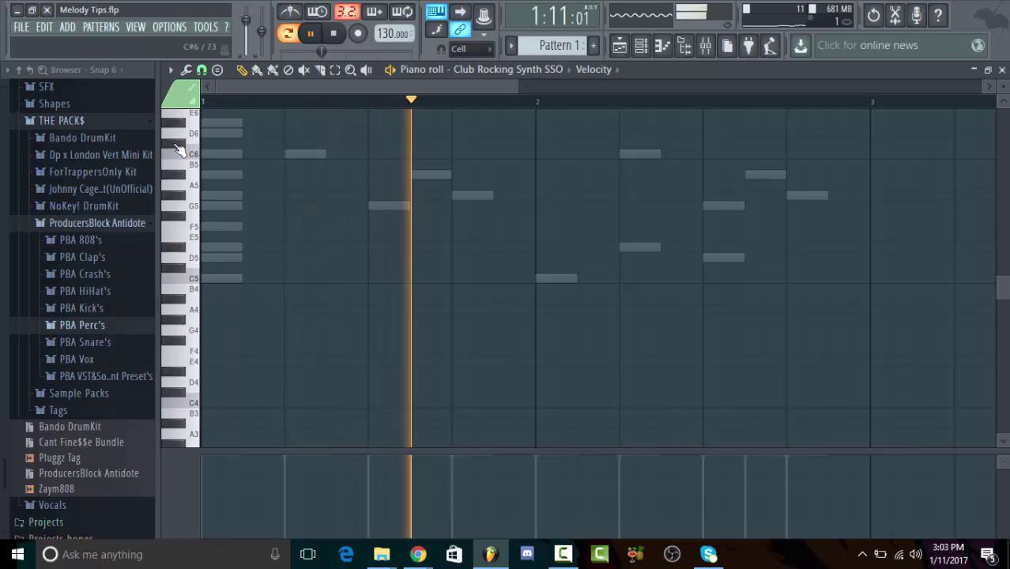
pyautogui.scroll(2, 180, 150)
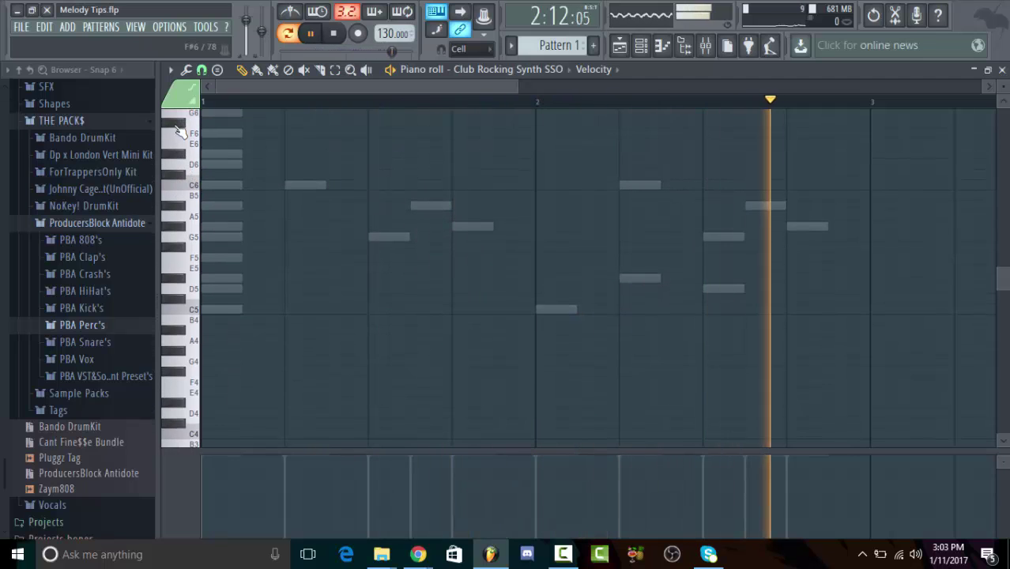
pyautogui.scroll(2, 180, 133)
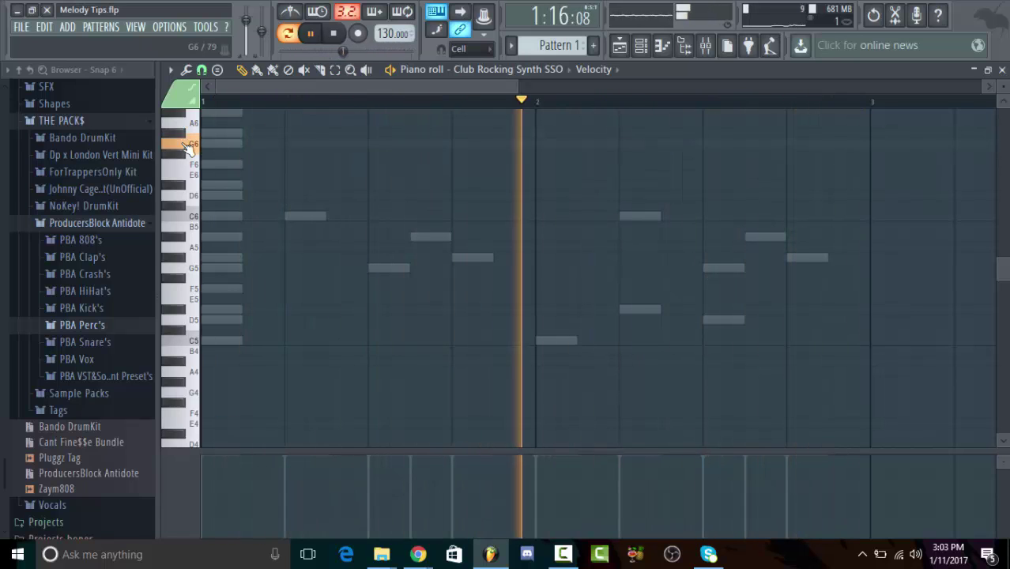
pyautogui.click(207, 135)
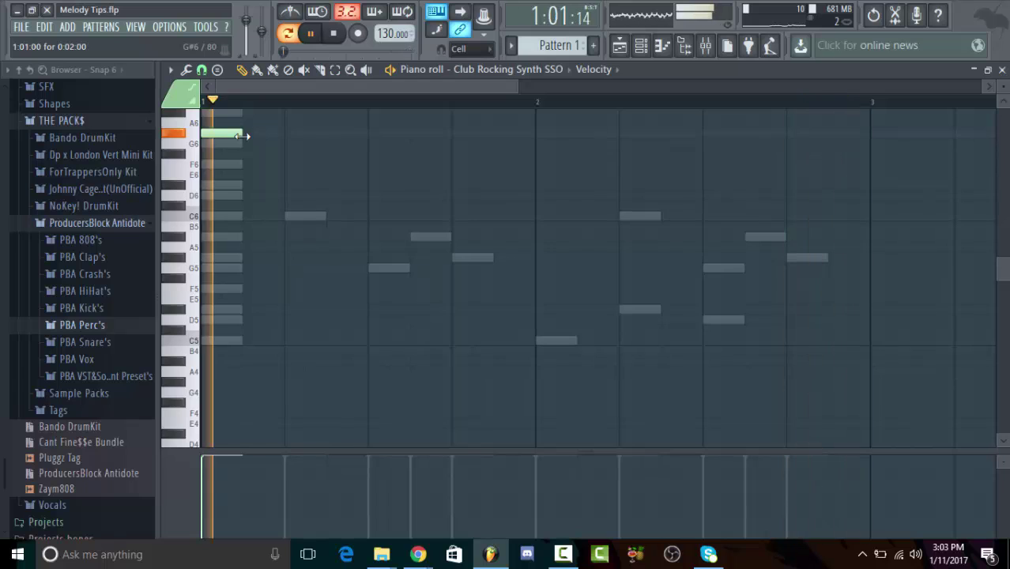
pyautogui.moveTo(241, 134); pyautogui.dragTo(229, 134)
pyautogui.press('space')
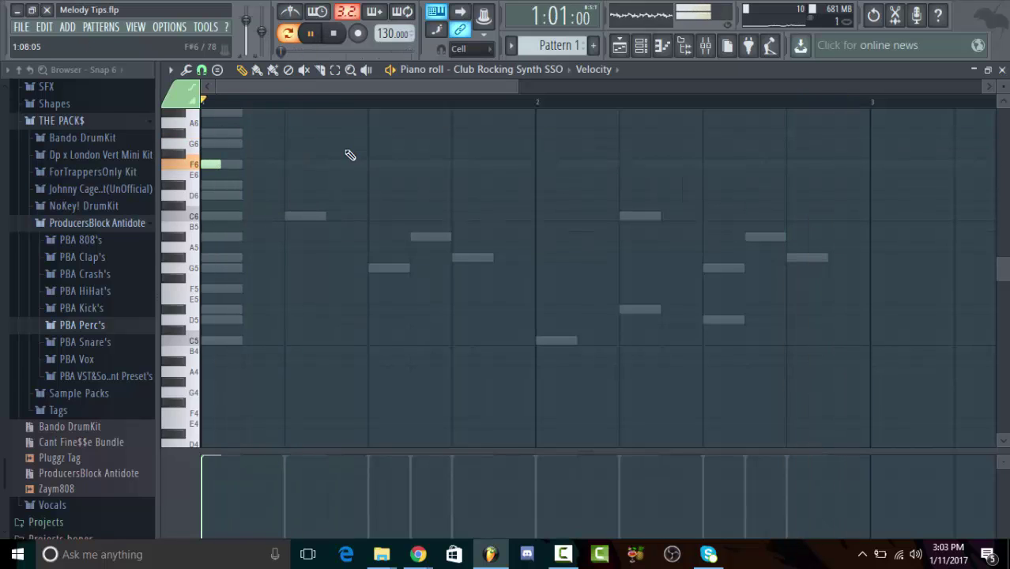
pyautogui.press('space')
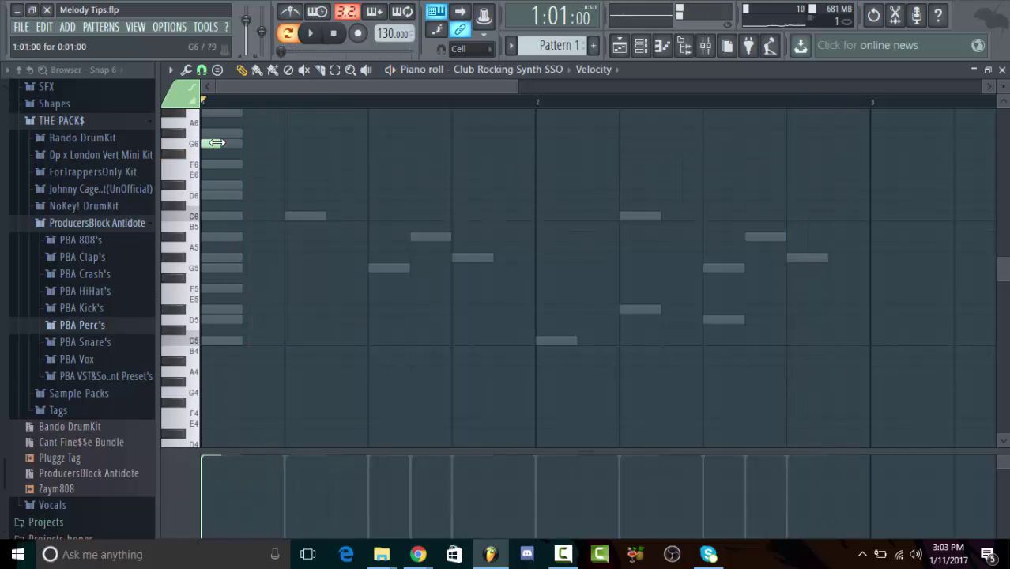
pyautogui.press('space')
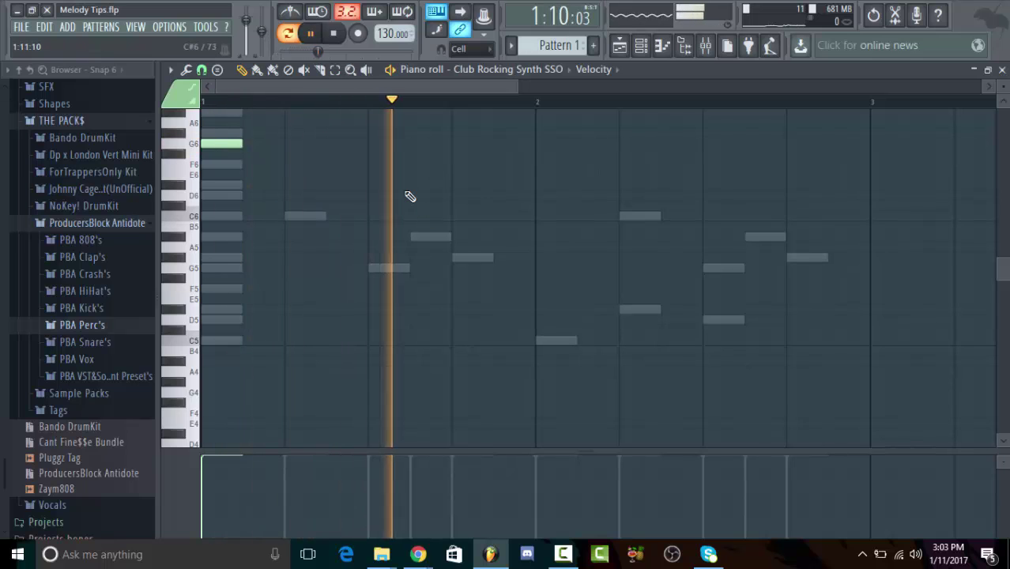
# Step: Add an F6 note on beat 2 and a D#6 note on beat 3 of bar 1, and play the pattern
pyautogui.click(415, 164)
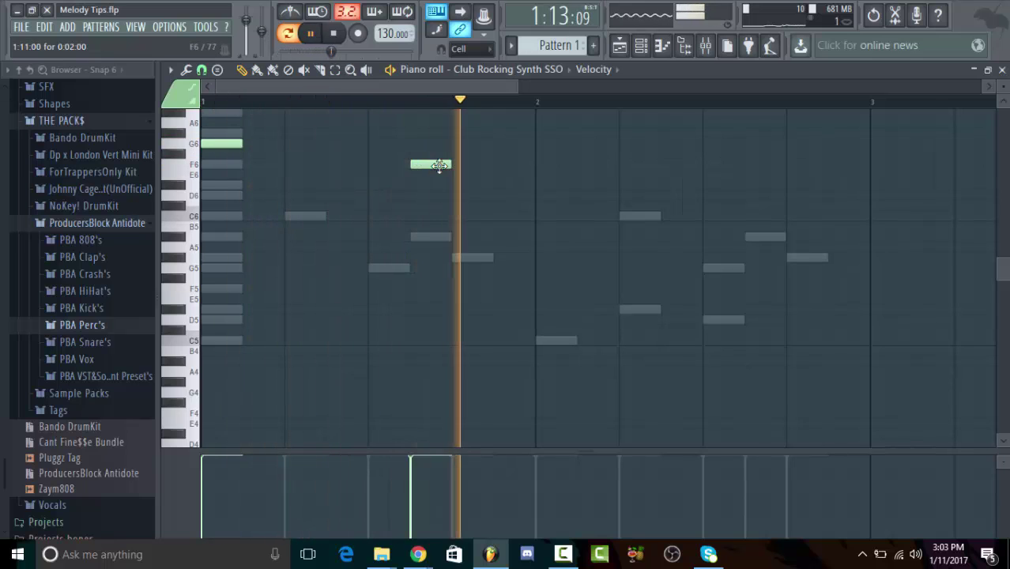
pyautogui.rightClick(433, 165)
pyautogui.press('space')
pyautogui.press('space')
pyautogui.click(303, 165)
pyautogui.press('space')
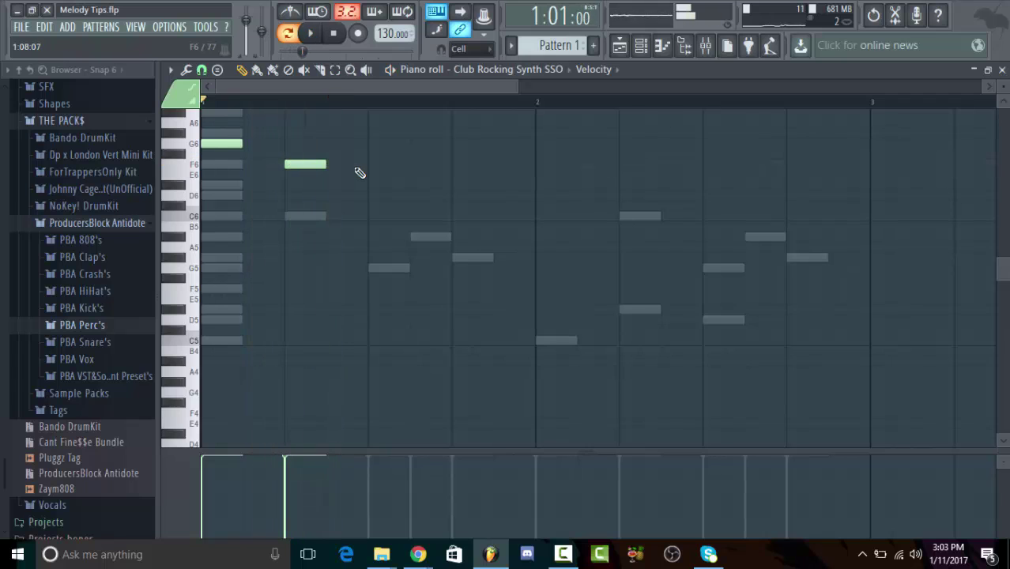
pyautogui.click(387, 184)
pyautogui.press('space')
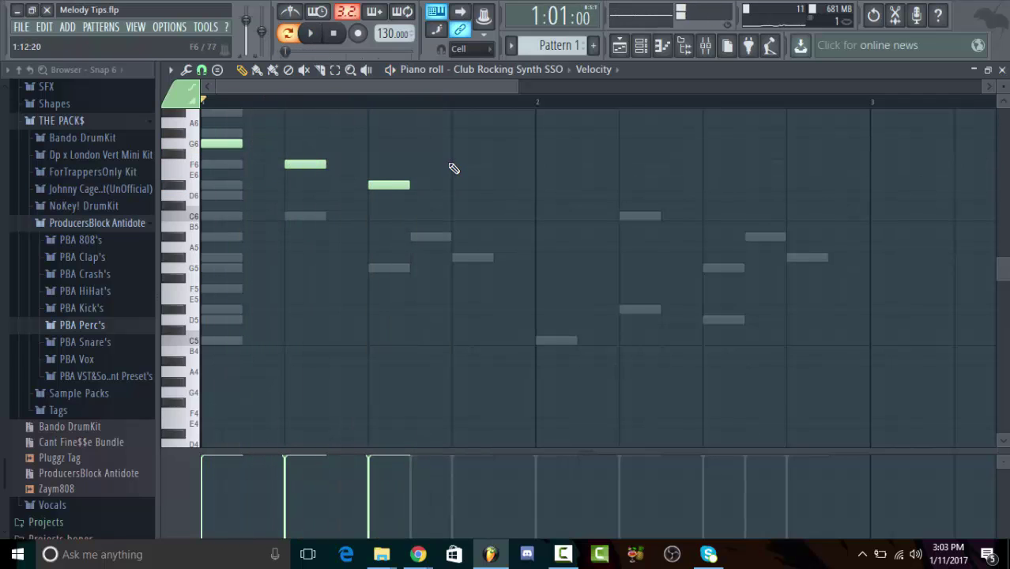
pyautogui.press('space')
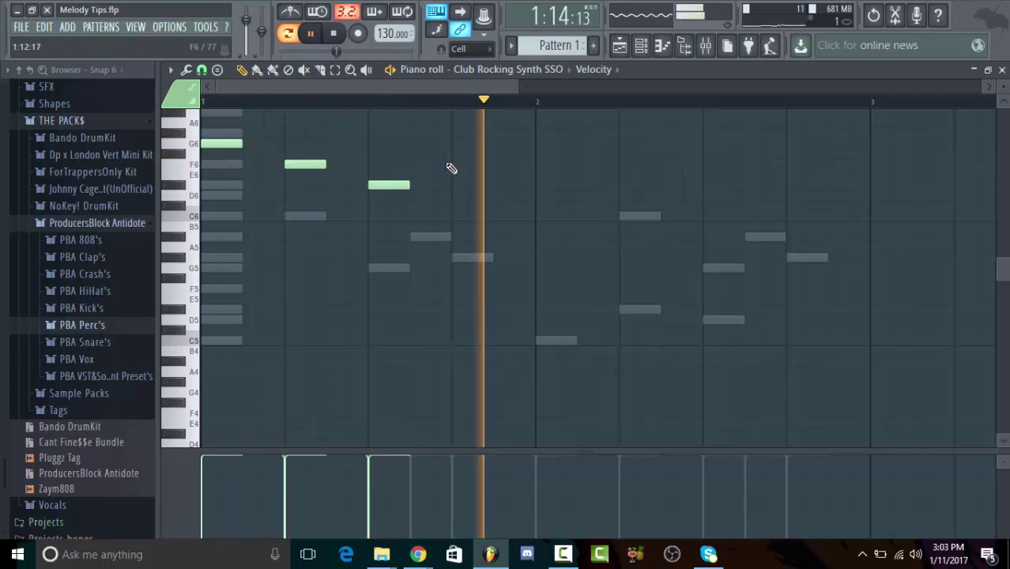
# Step: Add a note on beat 4 of bar 1, setting beat 3 to D#6 and beat 4 to D6 during playback
pyautogui.press('space')
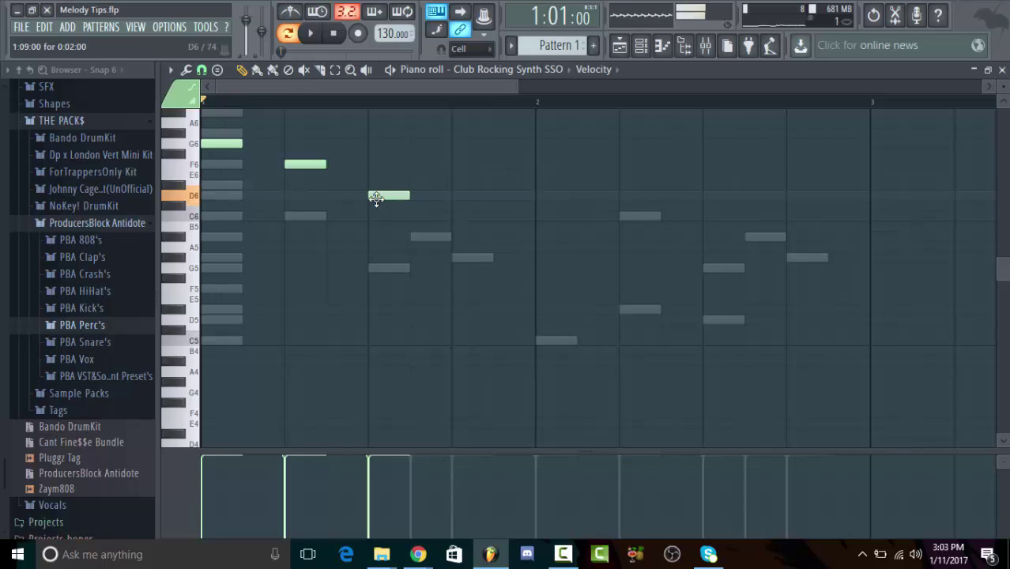
pyautogui.press('space')
pyautogui.click(458, 185)
pyautogui.click(496, 164)
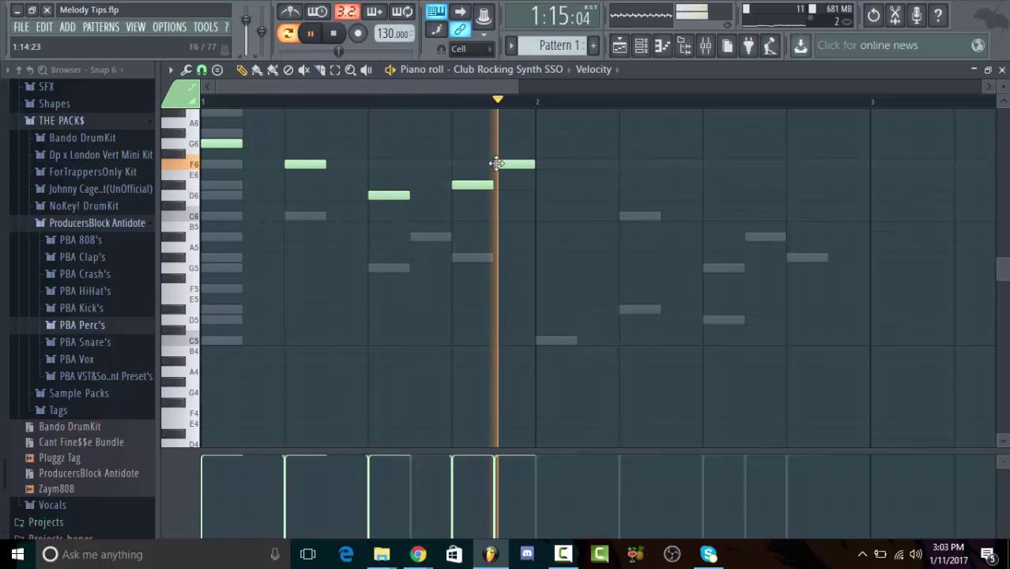
pyautogui.rightClick(509, 163)
pyautogui.moveTo(388, 194); pyautogui.dragTo(388, 184)
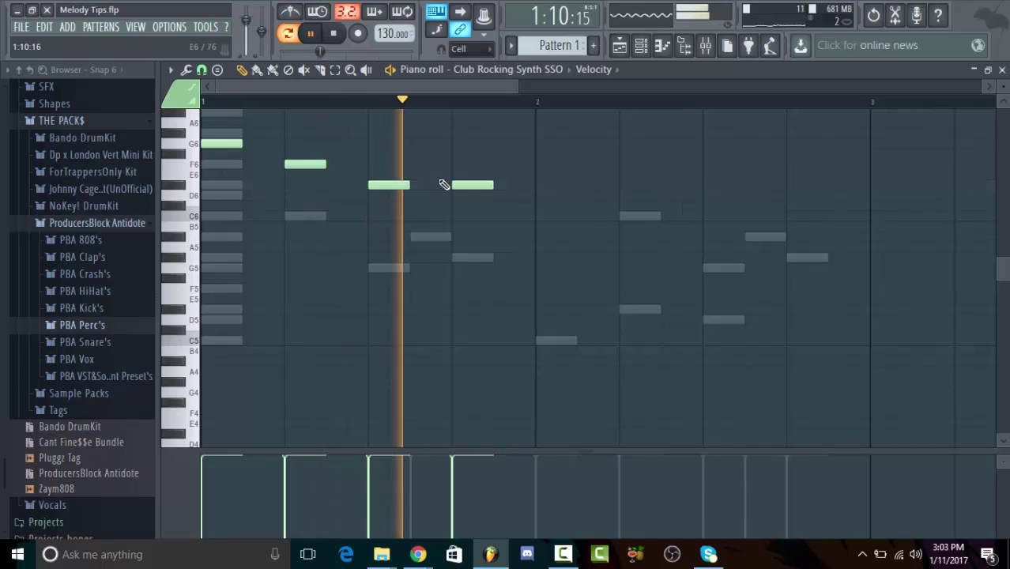
pyautogui.moveTo(470, 184); pyautogui.dragTo(469, 194)
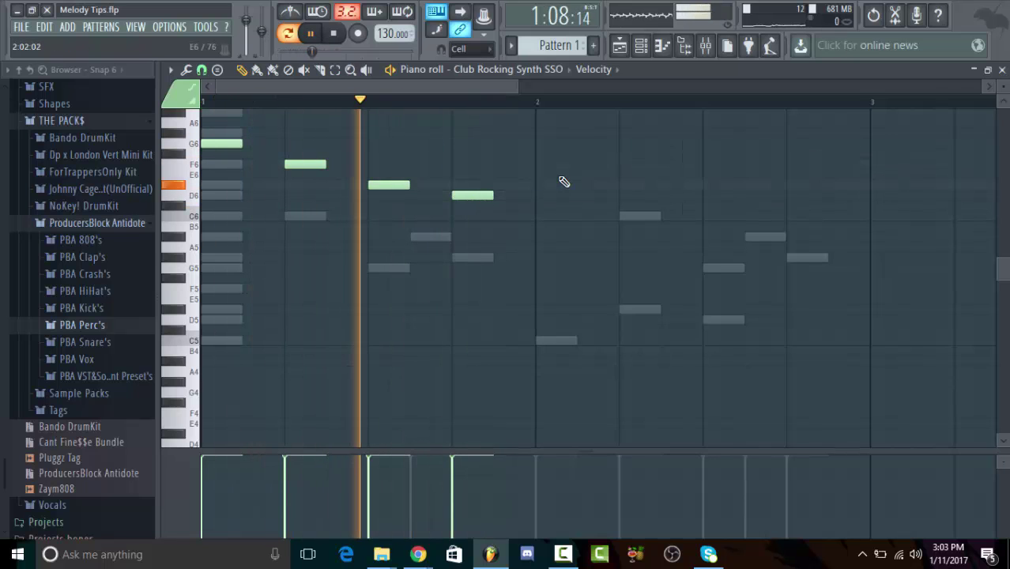
# Step: Select the four bar 1 notes and copy them to the start of bar 2
pyautogui.scroll(1, 553, 184)
pyautogui.moveTo(522, 153); pyautogui.dragTo(200, 288)
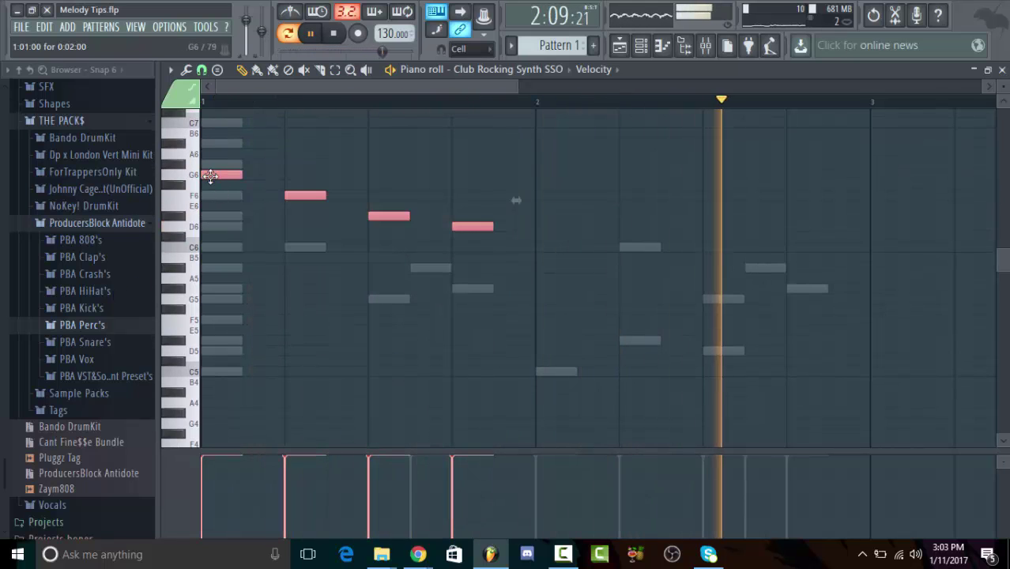
pyautogui.moveTo(210, 175); pyautogui.dragTo(548, 189)
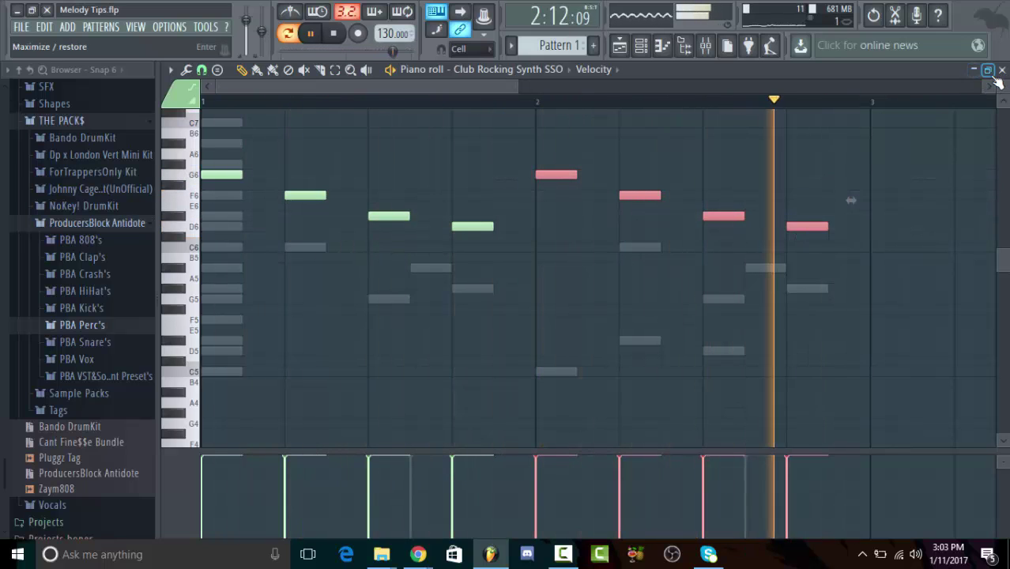
# Step: Set the beat 3 note of bar 2 to G6 and try G#5 and G#6 on beat 4 with playback
pyautogui.press('space')
pyautogui.click(707, 299)
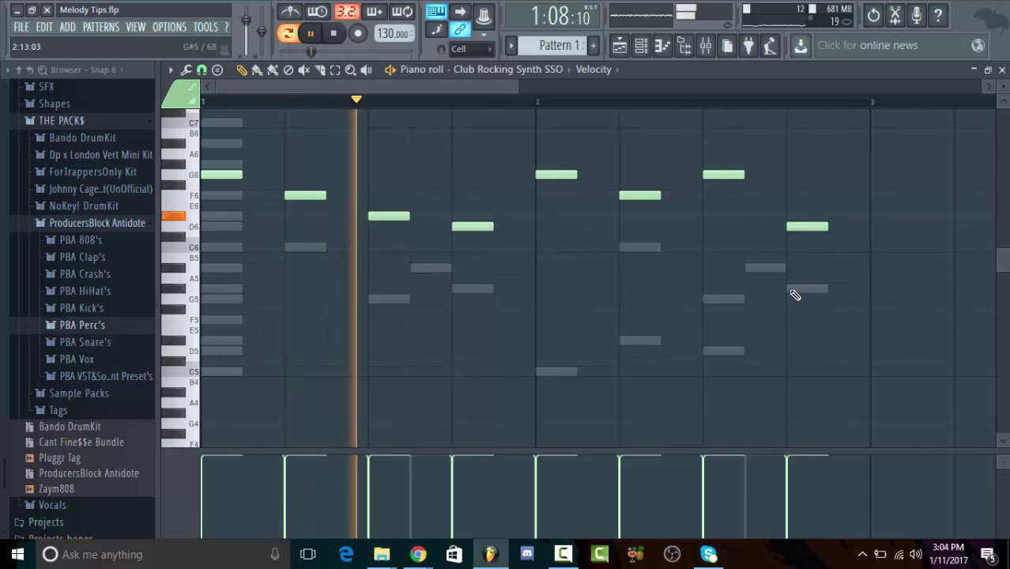
pyautogui.moveTo(807, 226); pyautogui.dragTo(801, 288)
pyautogui.press('space')
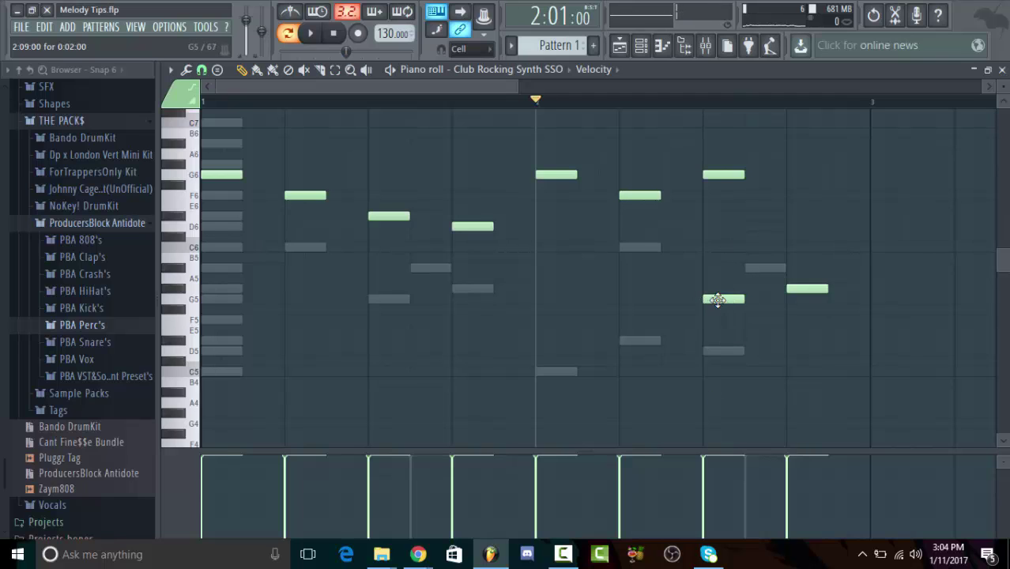
pyautogui.press('space')
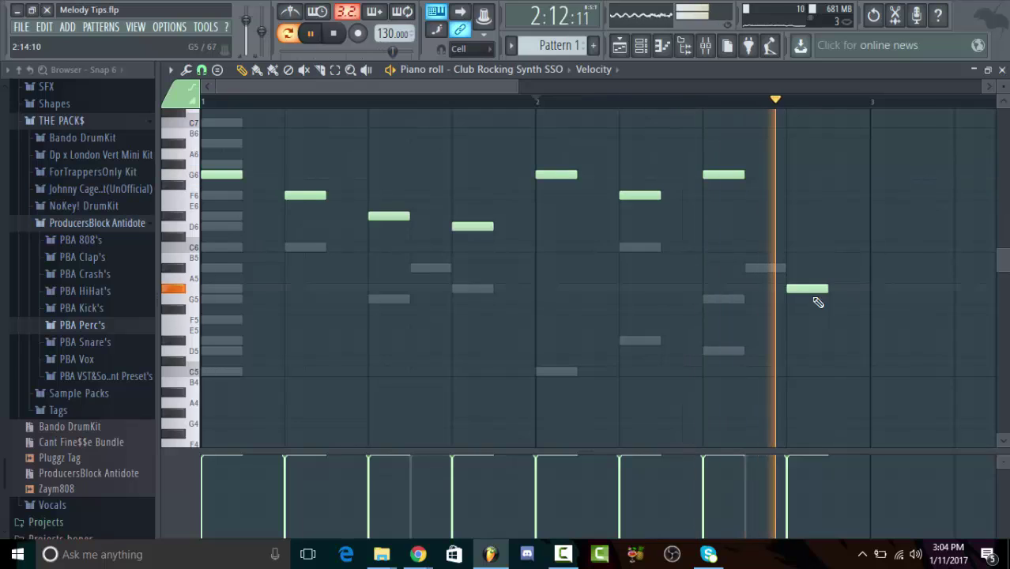
pyautogui.press('space')
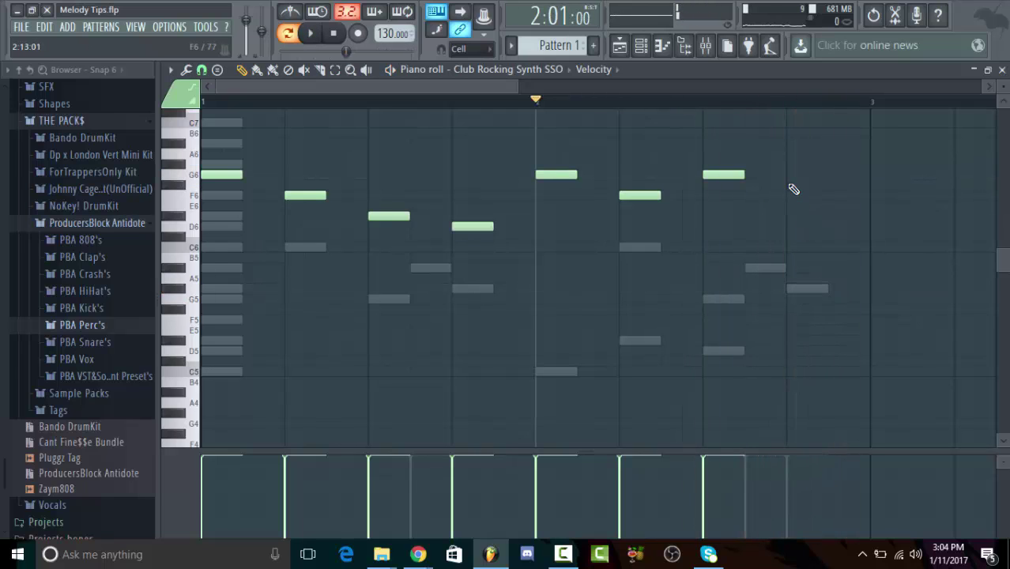
pyautogui.press('space')
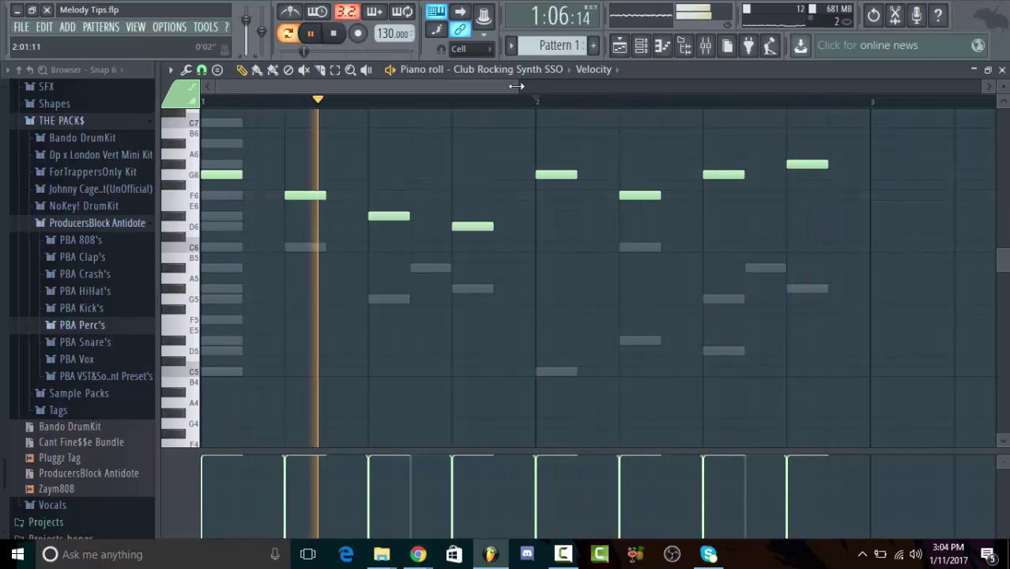
# Step: Delete the G#6 note on beat 4 of bar 2, keeping G6 on beat 3, and close the piano roll
pyautogui.moveTo(518, 86); pyautogui.dragTo(768, 86)
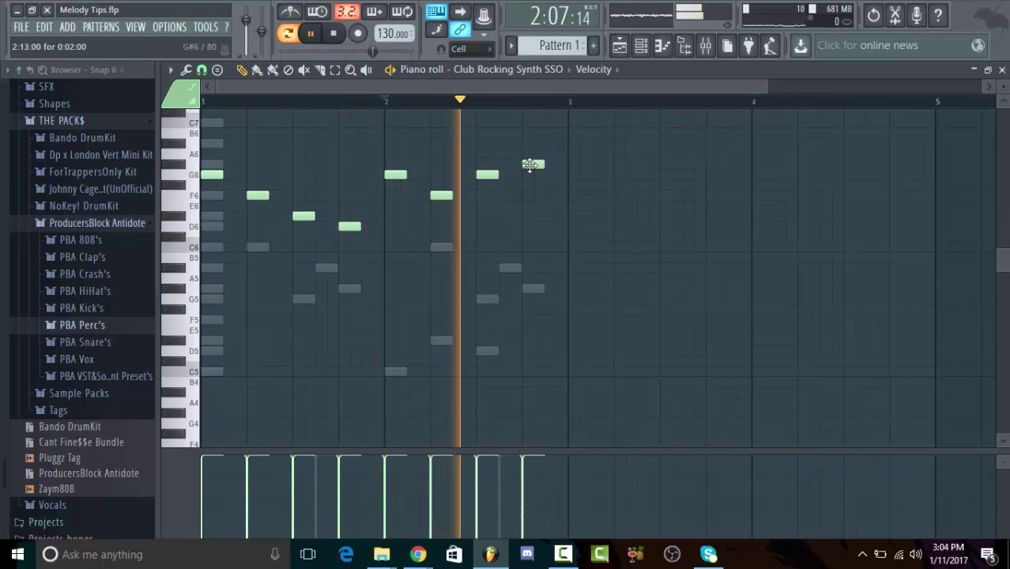
pyautogui.rightClick(490, 174)
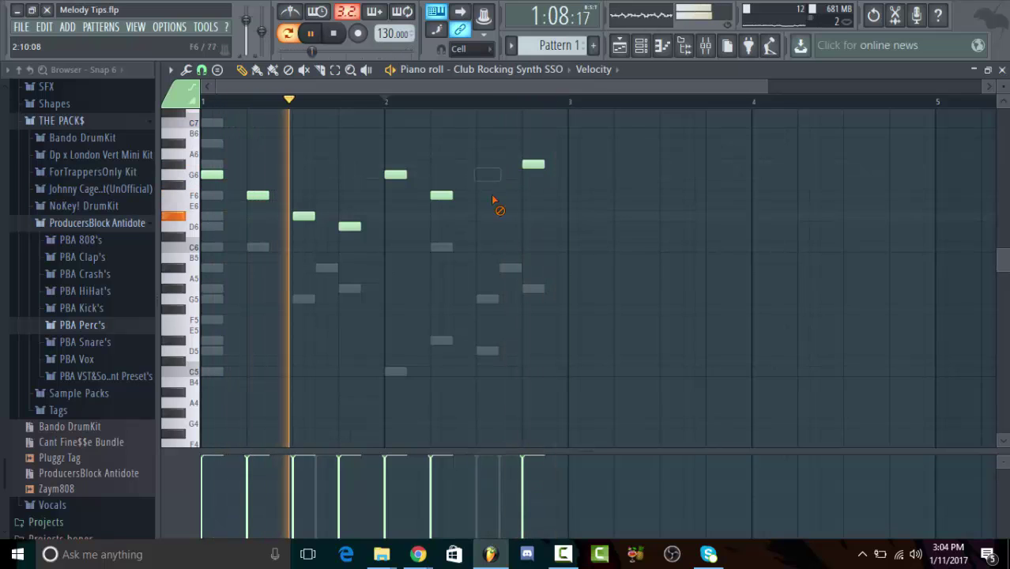
pyautogui.hotkey('ctrl', 'z')
pyautogui.rightClick(541, 164)
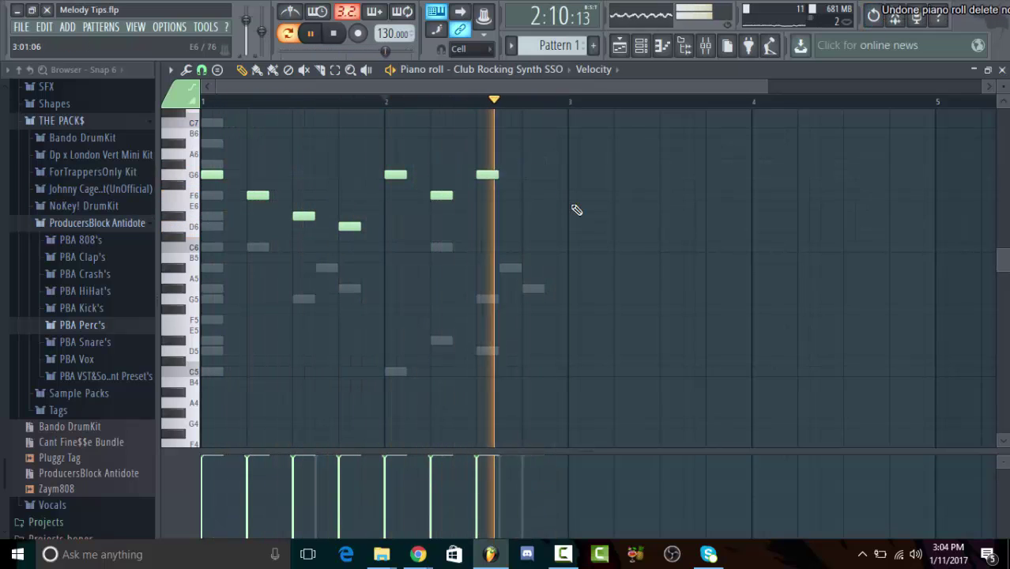
pyautogui.click(1001, 71)
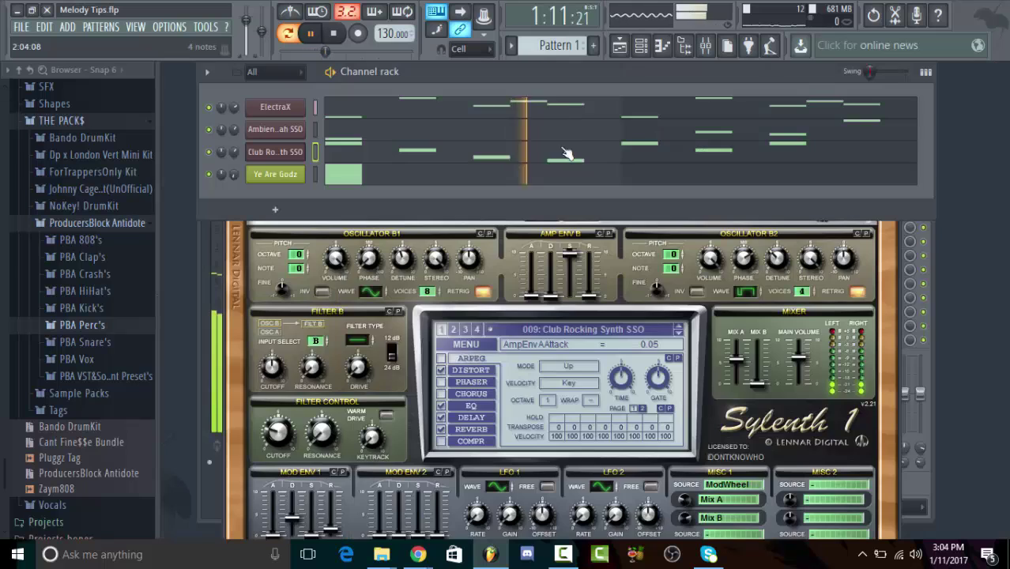
# Step: Add the Johnny Dab Vox sample from the PBA Vox folder as a new channel and open its piano roll
pyautogui.click(77, 359)
pyautogui.click(99, 471)
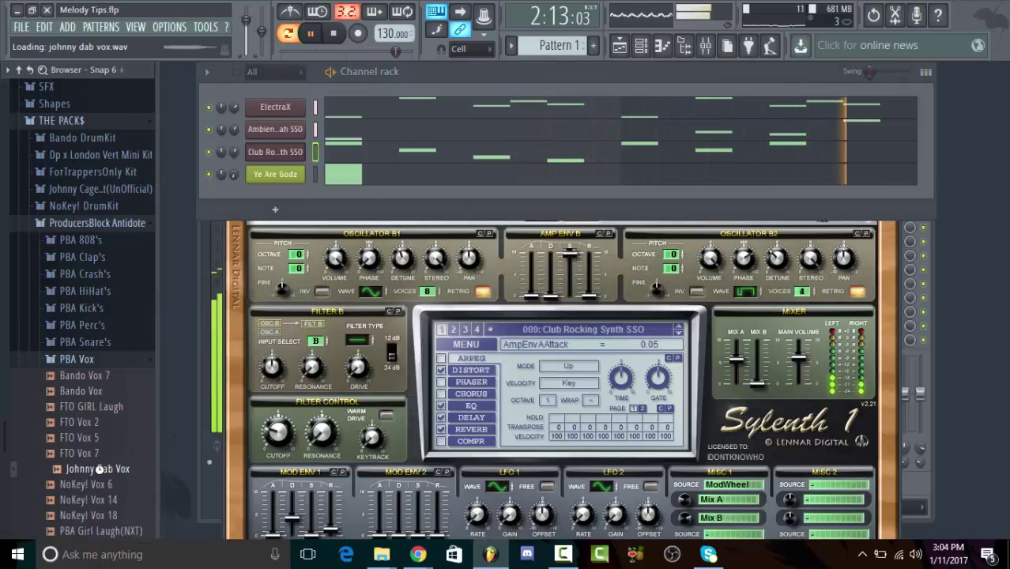
pyautogui.moveTo(101, 473)
pyautogui.mouseDown()
pyautogui.moveTo(274, 192)
pyautogui.moveTo(279, 160)
pyautogui.mouseUp()
pyautogui.rightClick(294, 176)
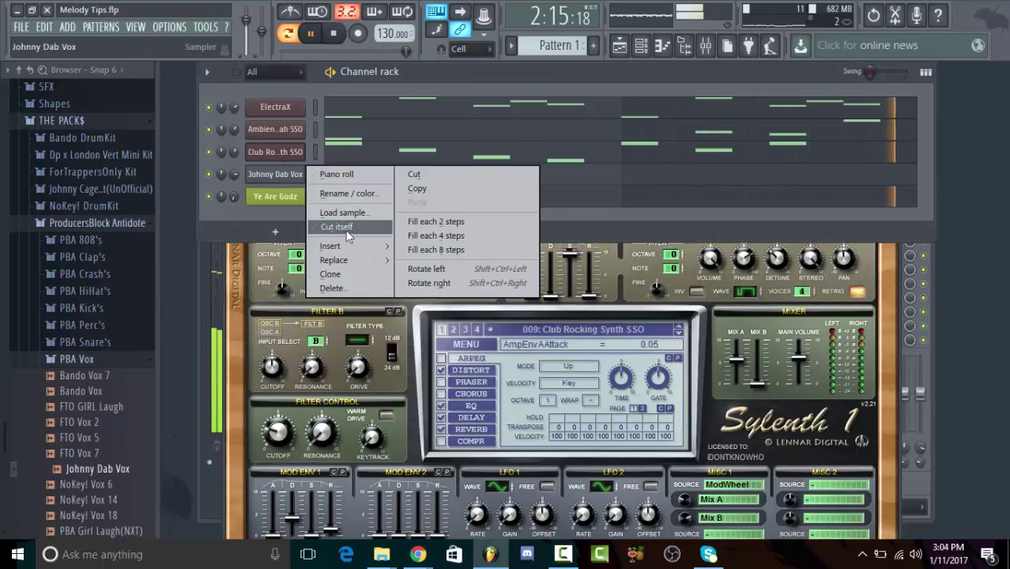
pyautogui.click(293, 176)
pyautogui.rightClick(301, 172)
pyautogui.click(335, 175)
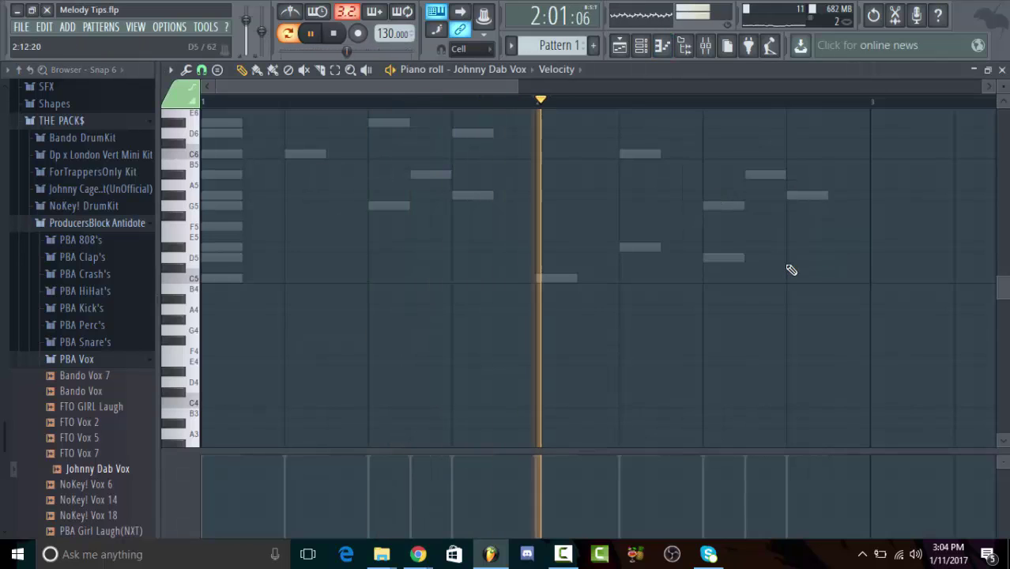
# Step: Place a Johnny Dab Vox note on beat 4 of bar 2, lower it to G#4, and play the pattern
pyautogui.click(791, 278)
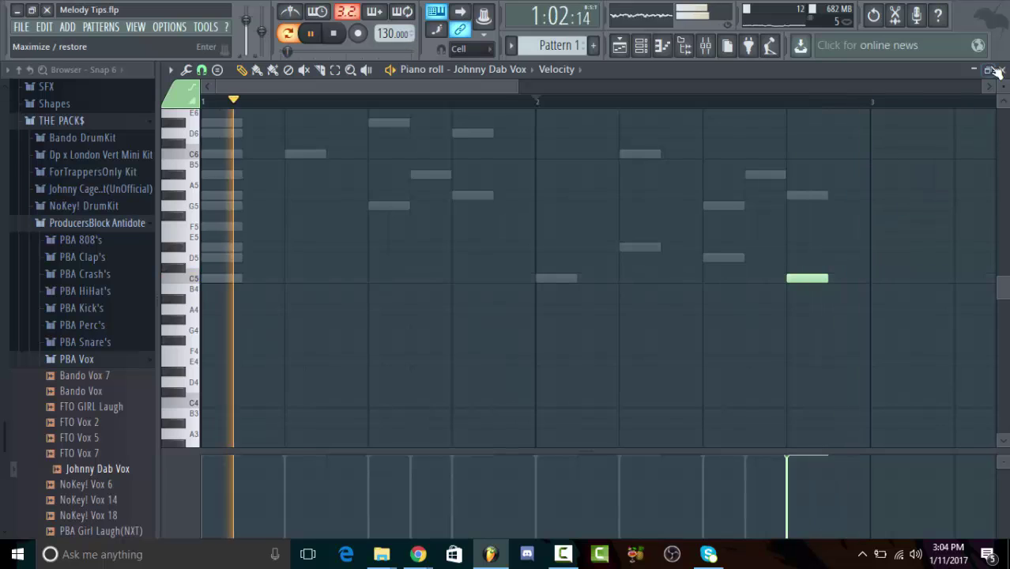
pyautogui.moveTo(798, 283); pyautogui.dragTo(790, 331)
pyautogui.press('space')
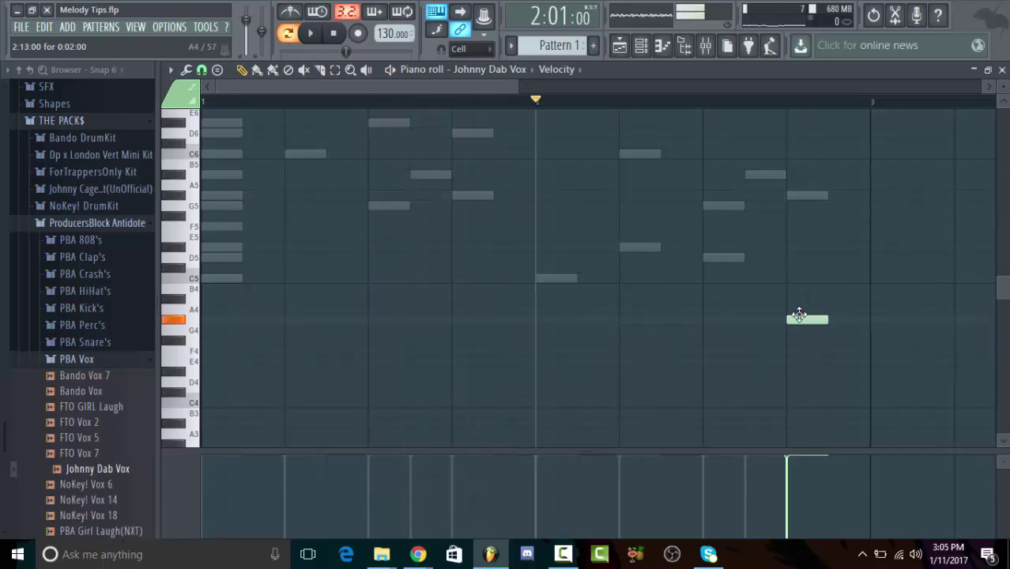
pyautogui.press('space')
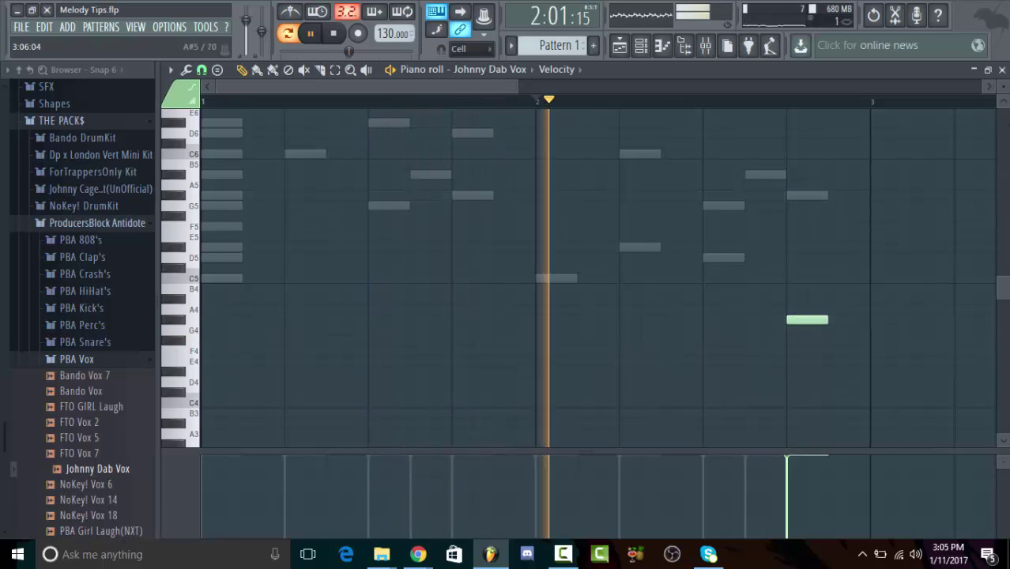
# Step: Open the Johnny Dab Vox channel settings and set its time-stretching mode to e3 generic
pyautogui.click(1003, 70)
pyautogui.click(277, 174)
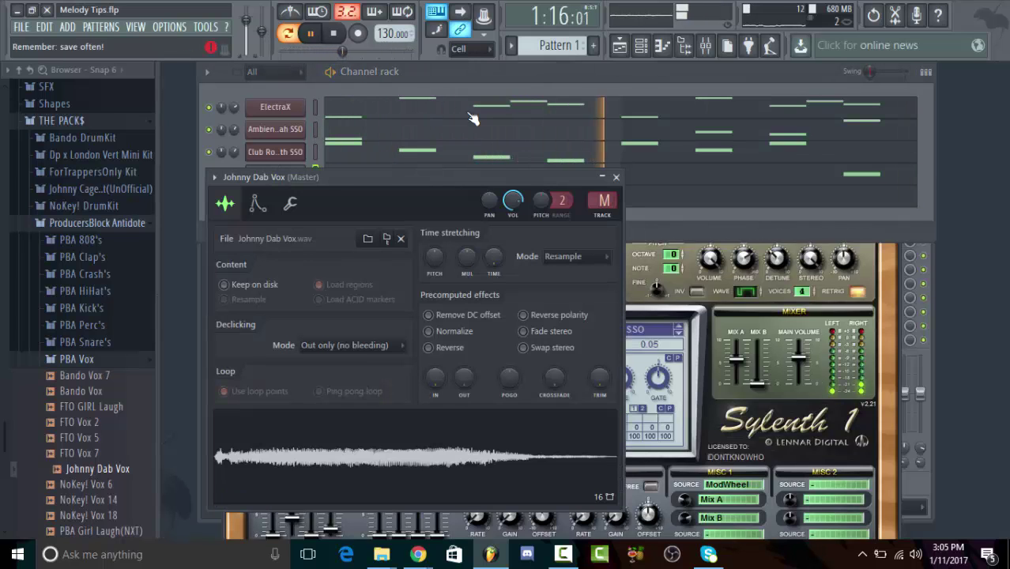
pyautogui.click(576, 256)
pyautogui.click(571, 312)
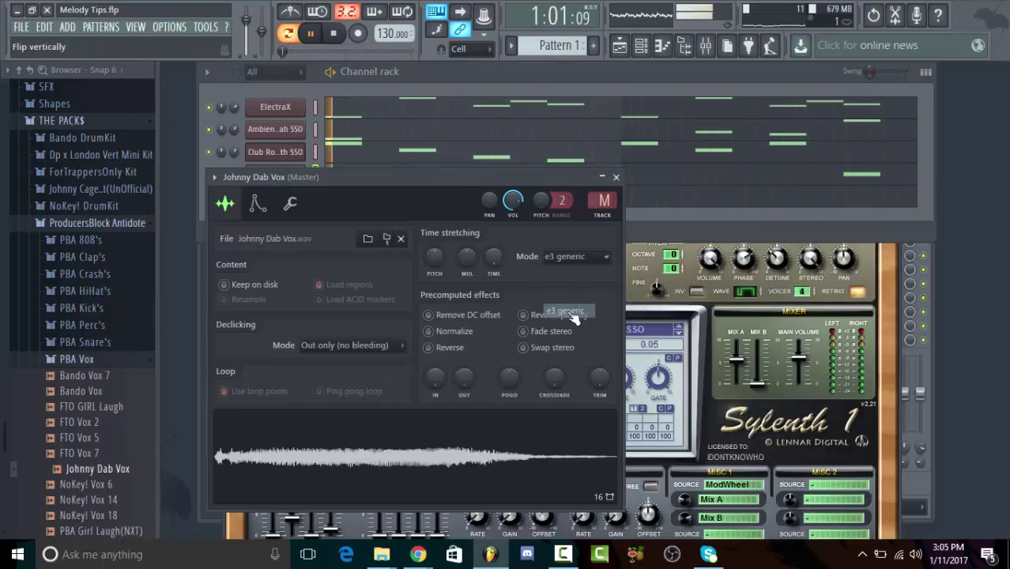
# Step: Set a low echo-delay feed with four echoes on Johnny Dab Vox while auditioning the pattern
pyautogui.click(290, 203)
pyautogui.press('space')
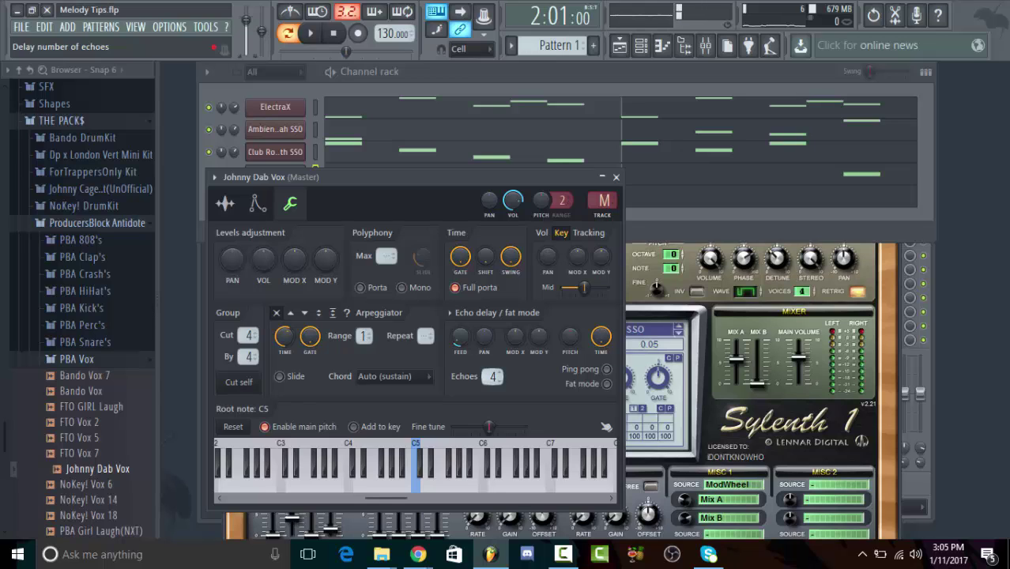
pyautogui.press('space')
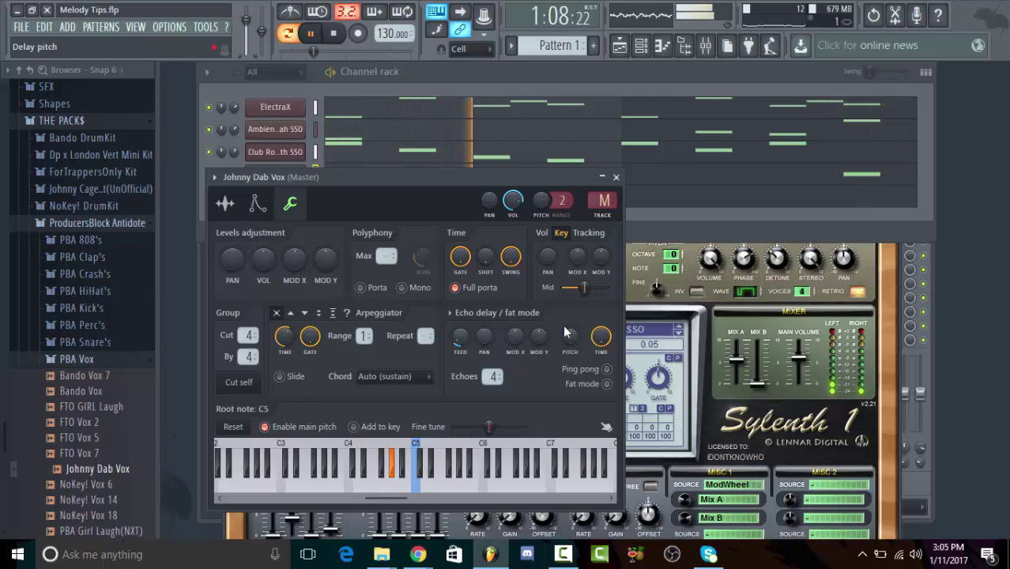
pyautogui.press('space')
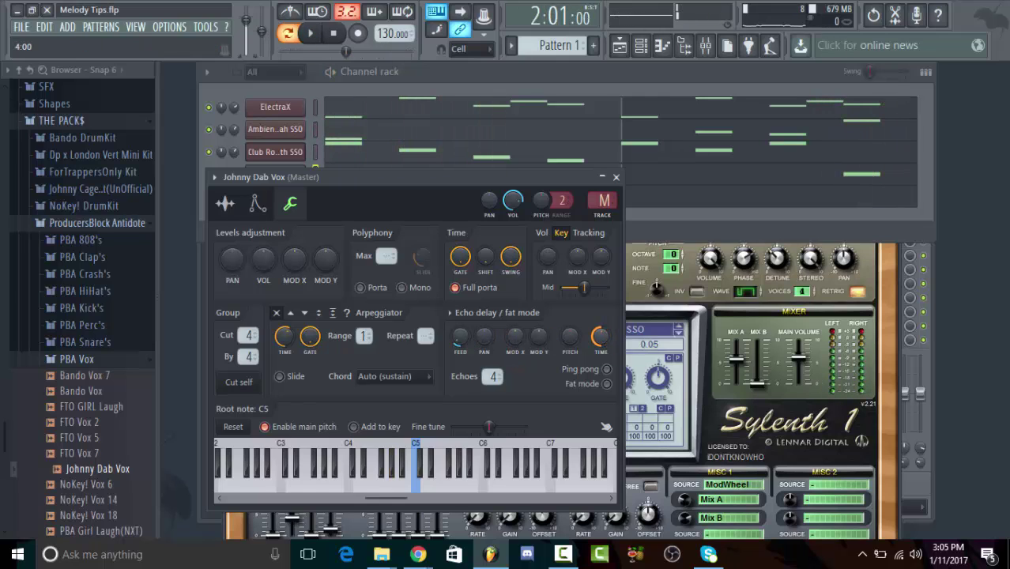
pyautogui.press('space')
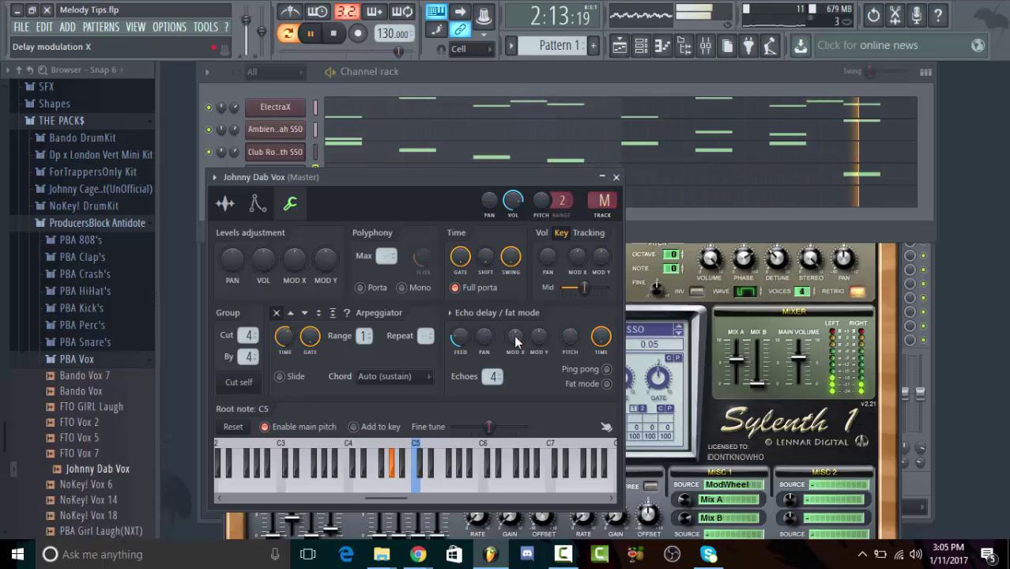
pyautogui.moveTo(459, 338); pyautogui.dragTo(460, 344)
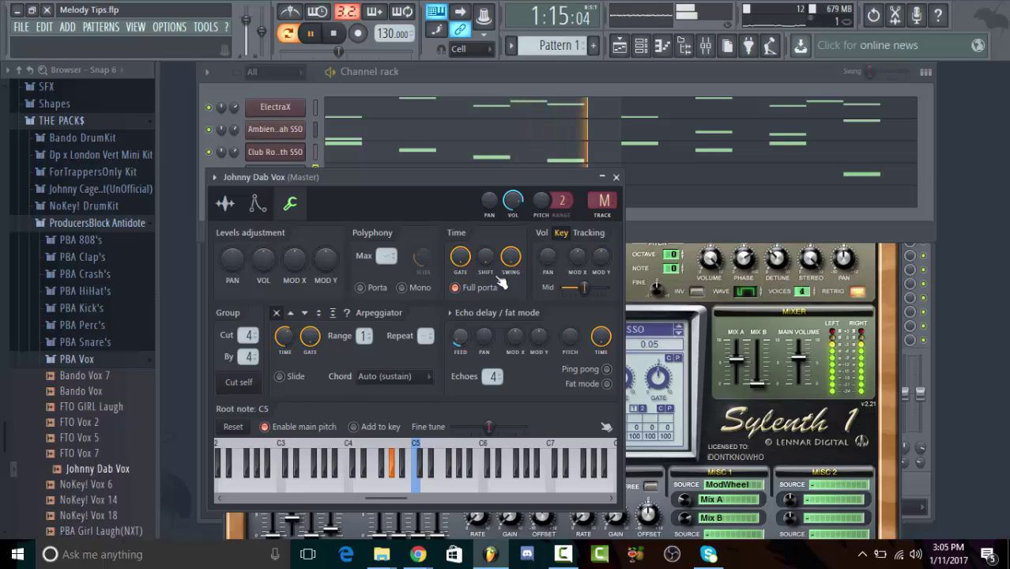
pyautogui.press('space')
# Step: Duplicate all Ambient Wah SSO notes from bars 1 and 2 into bars 3 and 4
pyautogui.click(588, 78)
pyautogui.click(589, 127)
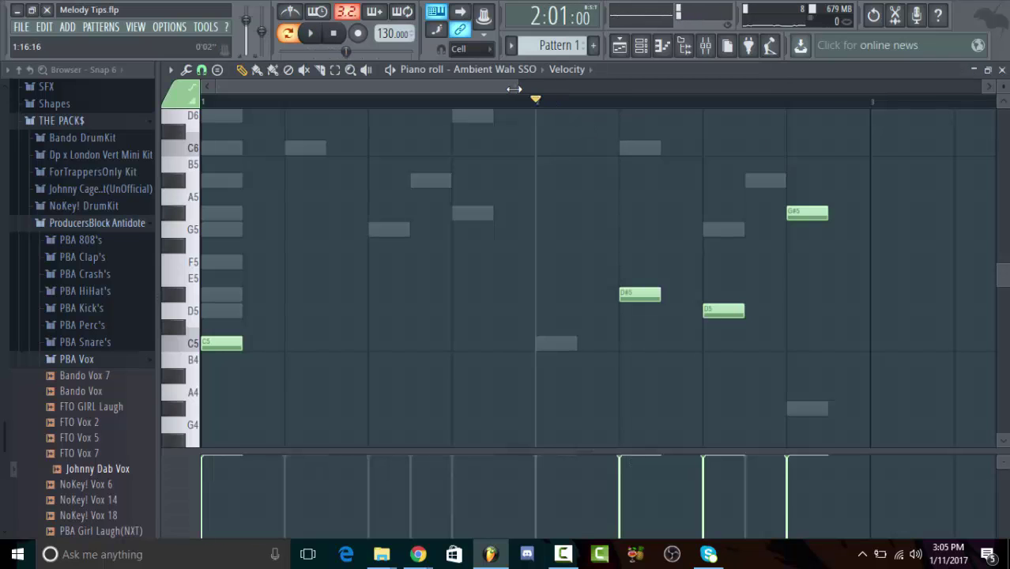
pyautogui.moveTo(514, 89); pyautogui.dragTo(842, 88)
pyautogui.moveTo(524, 139); pyautogui.dragTo(199, 368)
pyautogui.hotkey('ctrl', 'b')
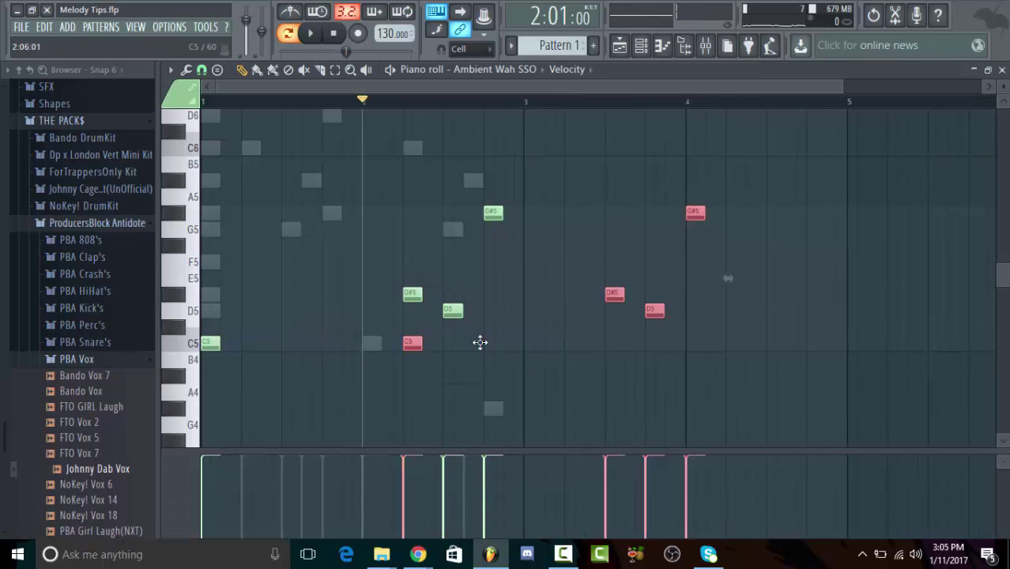
# Step: Copy the ElectraX melody from bars 1 and 2 into bars 3 and 4 and close the piano roll
pyautogui.click(496, 69)
pyautogui.click(493, 101)
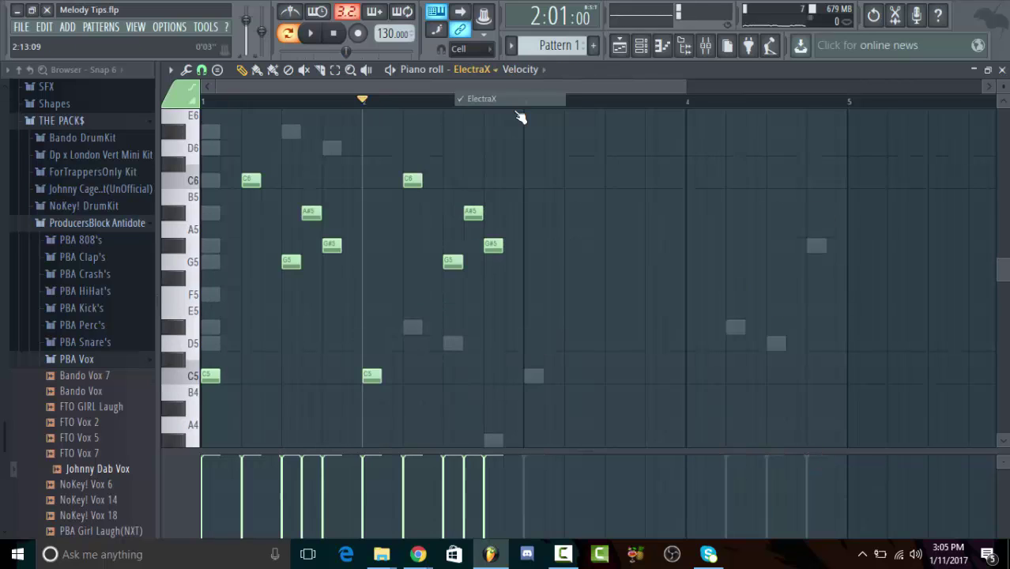
pyautogui.moveTo(615, 141); pyautogui.dragTo(201, 415)
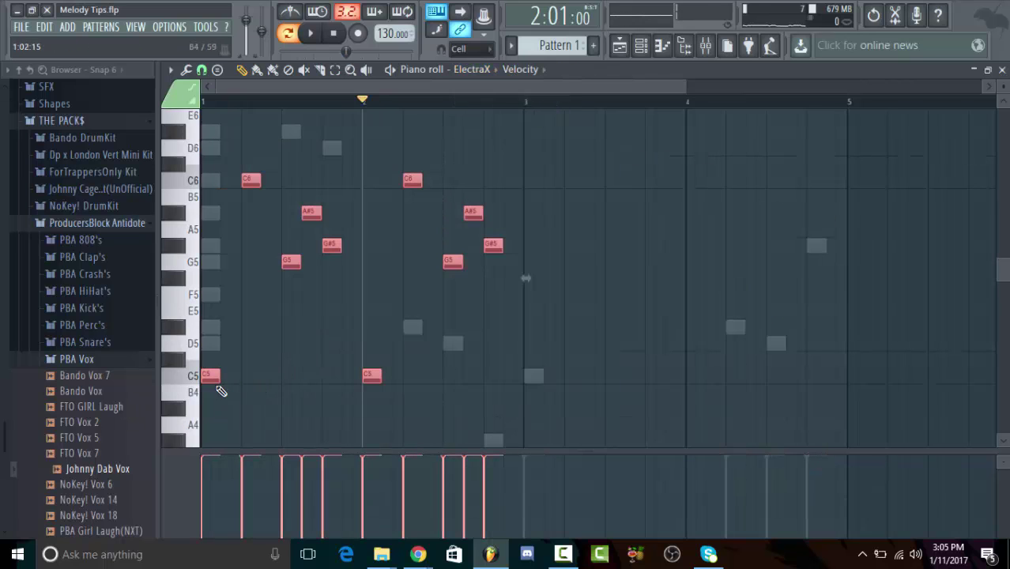
pyautogui.moveTo(210, 377); pyautogui.dragTo(532, 373)
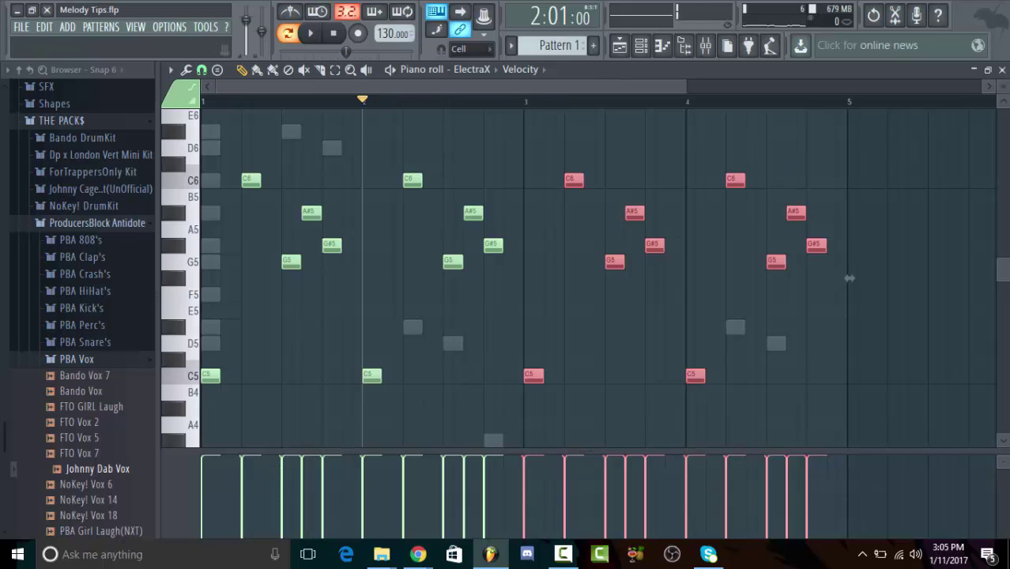
pyautogui.click(1002, 70)
# Step: Copy the Club Rocking Synth SSO notes from bars 1 and 2 into bars 3 and 4 and close the piano roll
pyautogui.click(556, 156)
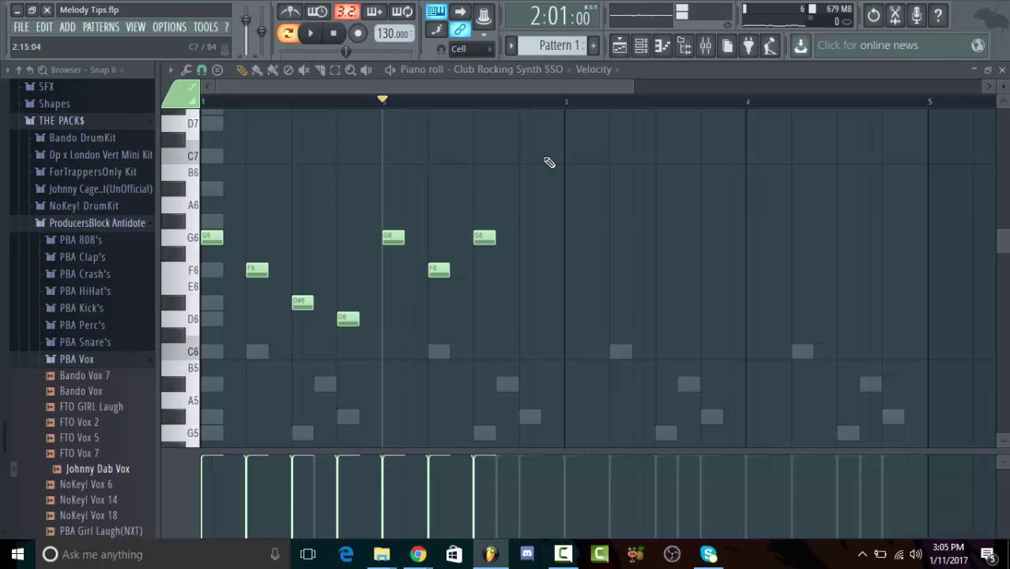
pyautogui.moveTo(568, 148); pyautogui.dragTo(152, 352)
pyautogui.moveTo(211, 237); pyautogui.dragTo(595, 227)
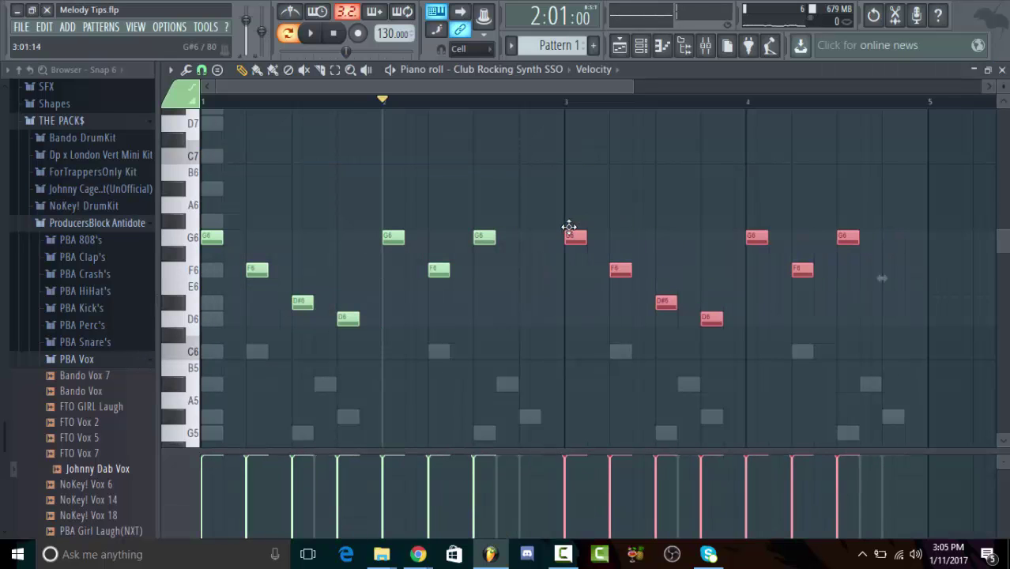
pyautogui.click(1002, 71)
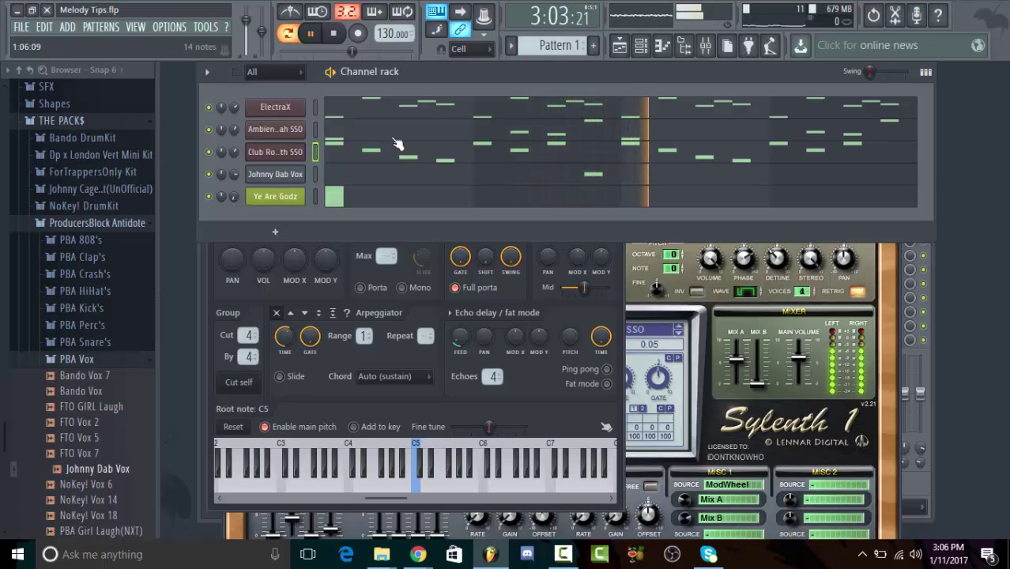
# Step: Place a Johnny Dab Vox note at G#4 on beat 4 of bar 4 and close the piano roll
pyautogui.click(703, 173)
pyautogui.click(892, 182)
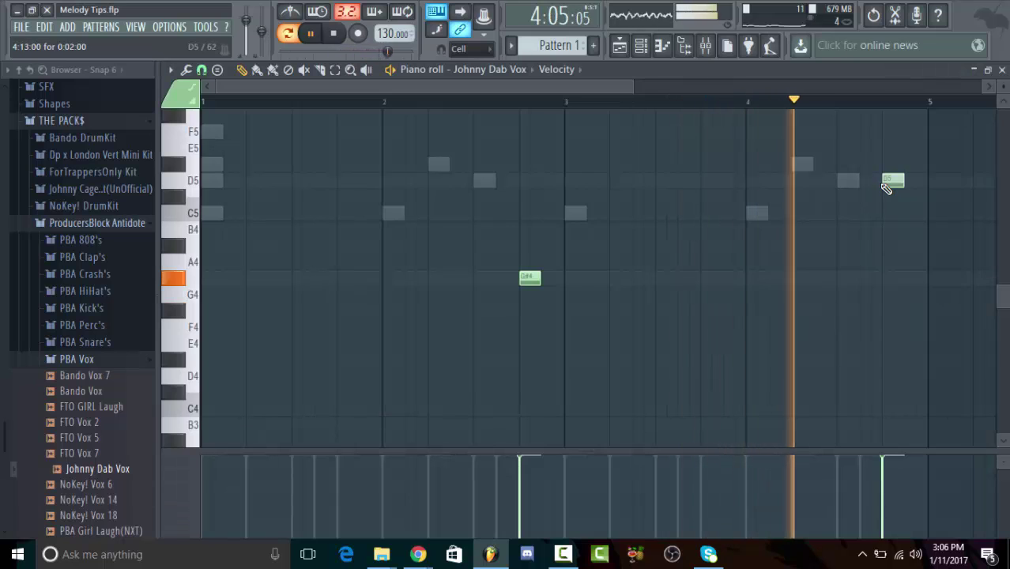
pyautogui.moveTo(893, 185); pyautogui.dragTo(885, 281)
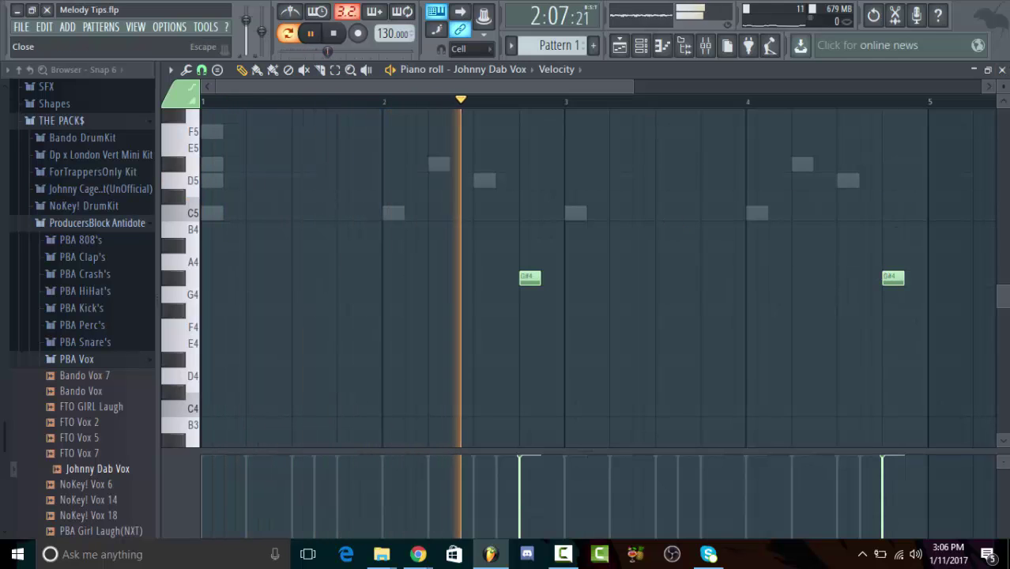
pyautogui.click(1001, 70)
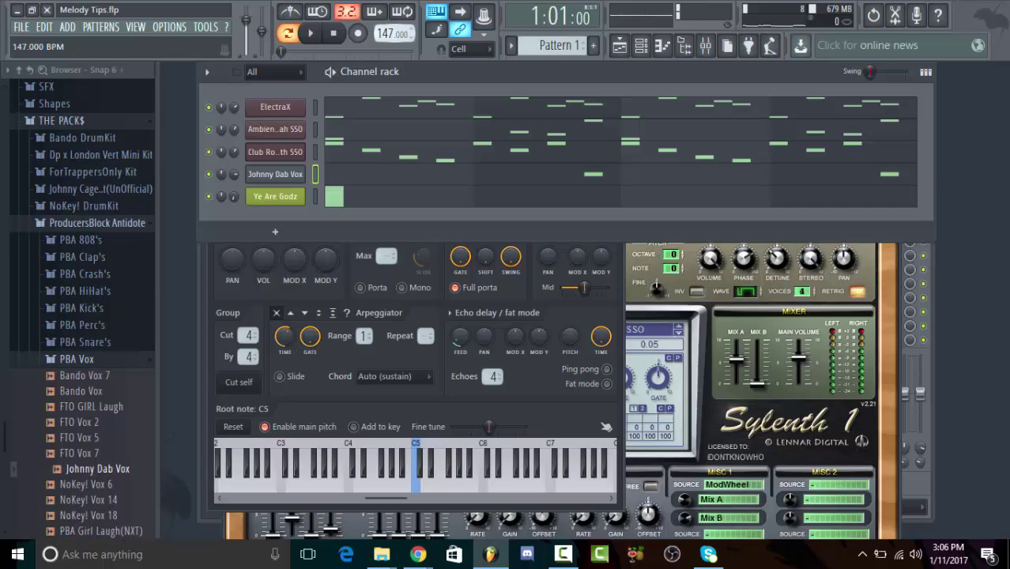
# Step: Set the tempo to 146 BPM and, during playback, delete the Johnny Dab Vox note on beat 4 of bar 2
pyautogui.press('space')
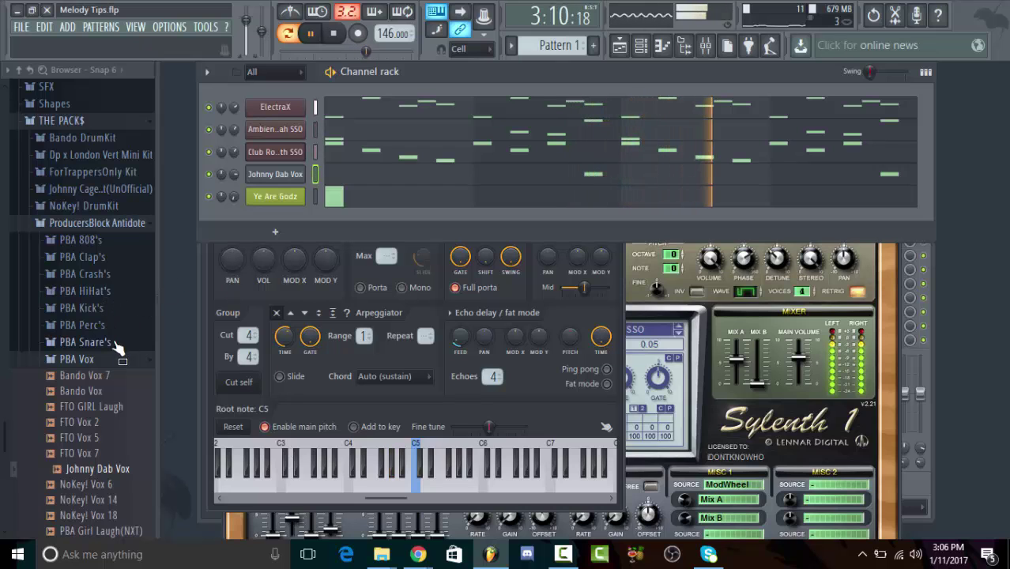
pyautogui.click(100, 361)
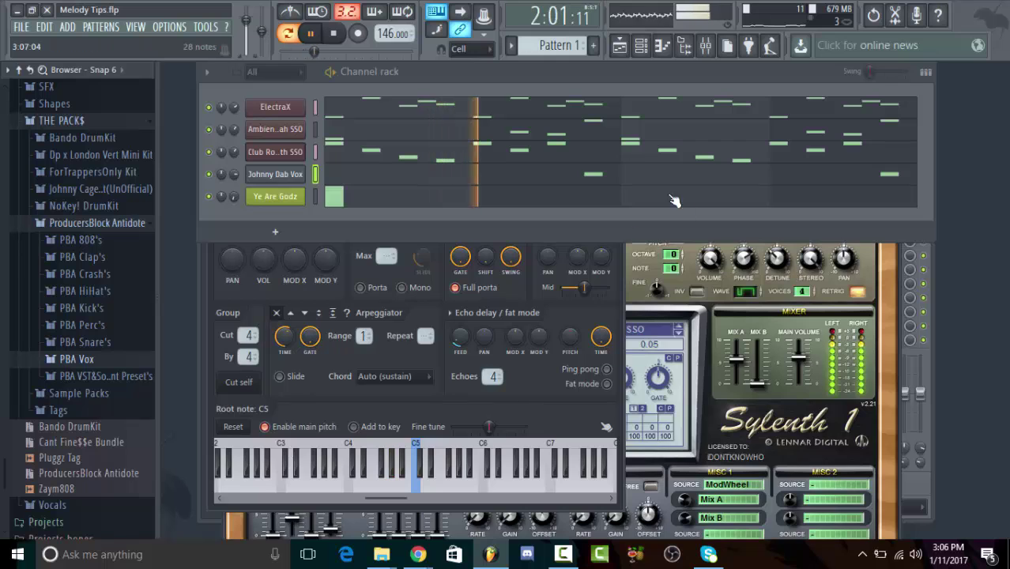
pyautogui.click(597, 176)
pyautogui.rightClick(528, 279)
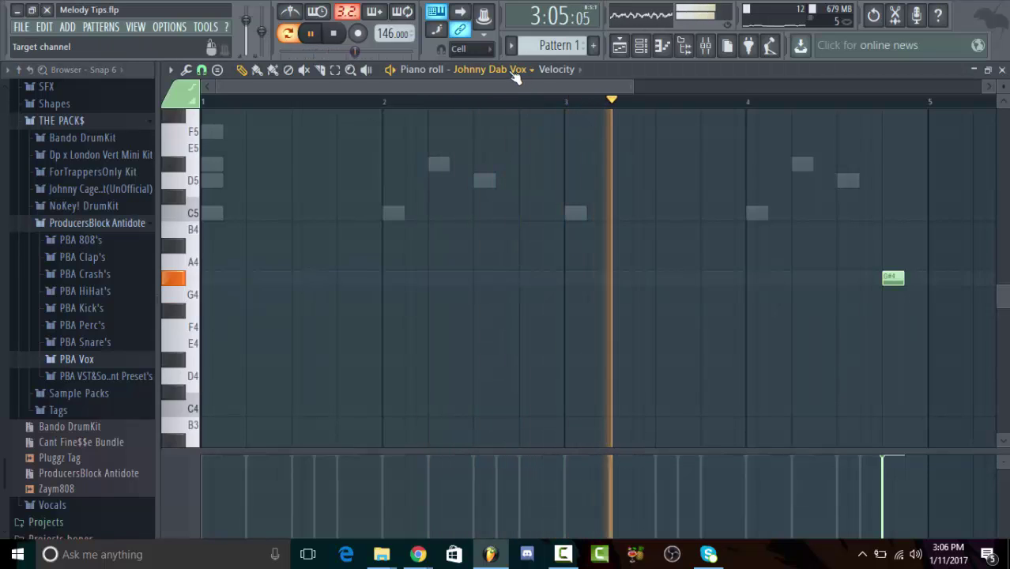
pyautogui.click(494, 69)
pyautogui.click(596, 85)
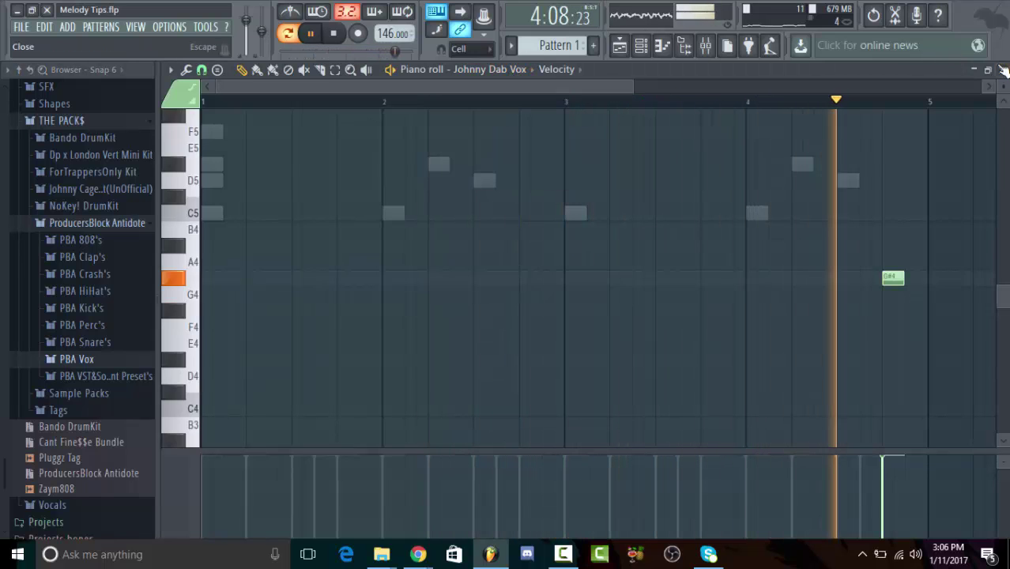
pyautogui.click(1001, 70)
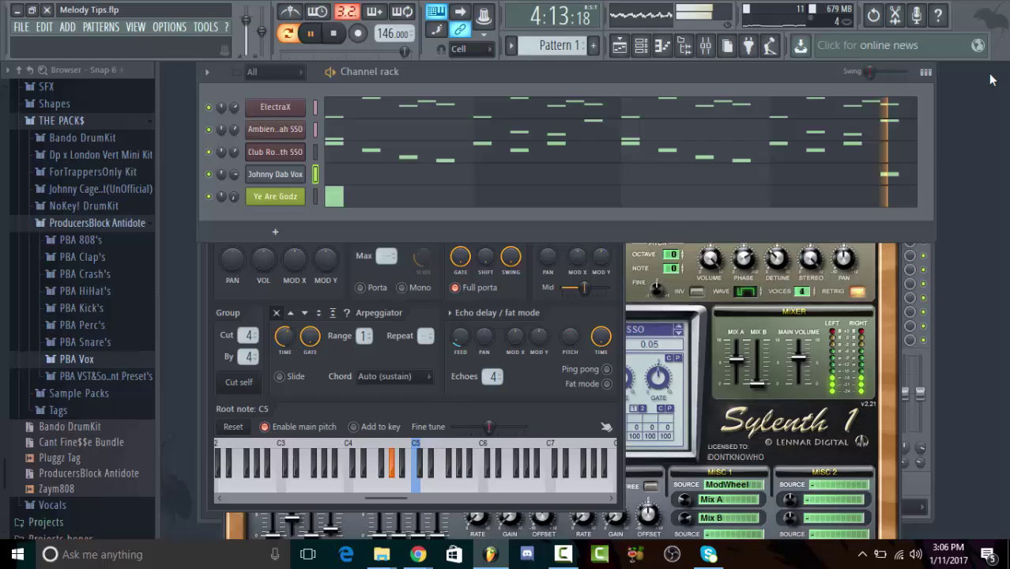
# Step: Add Bando Bongo 4 from the PBA Perc's folder as a channel with a C5 note on beat 4 of bar 2
pyautogui.click(103, 330)
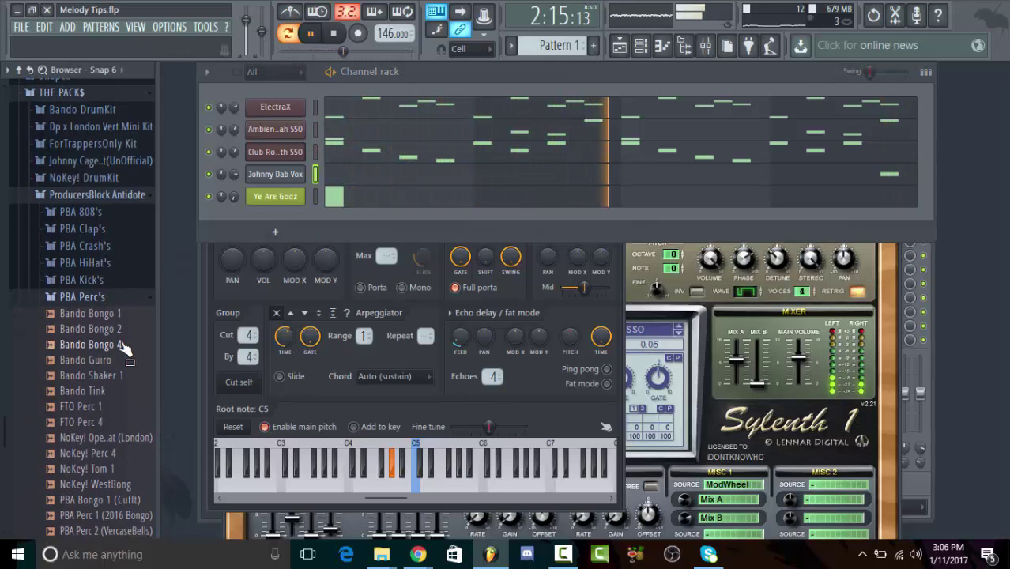
pyautogui.moveTo(120, 345); pyautogui.dragTo(293, 176)
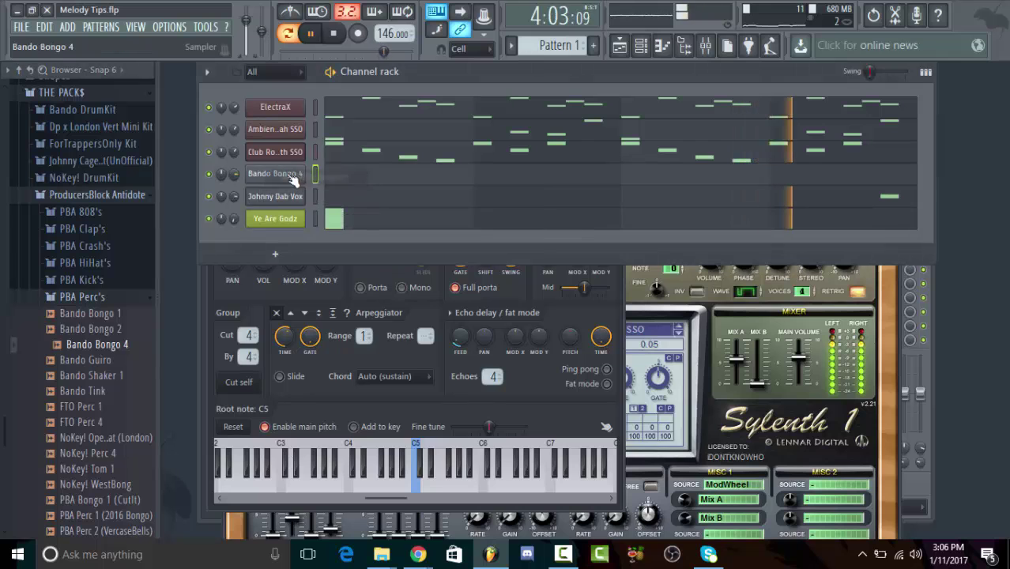
pyautogui.rightClick(292, 173)
pyautogui.click(293, 192)
pyautogui.rightClick(284, 173)
pyautogui.click(336, 175)
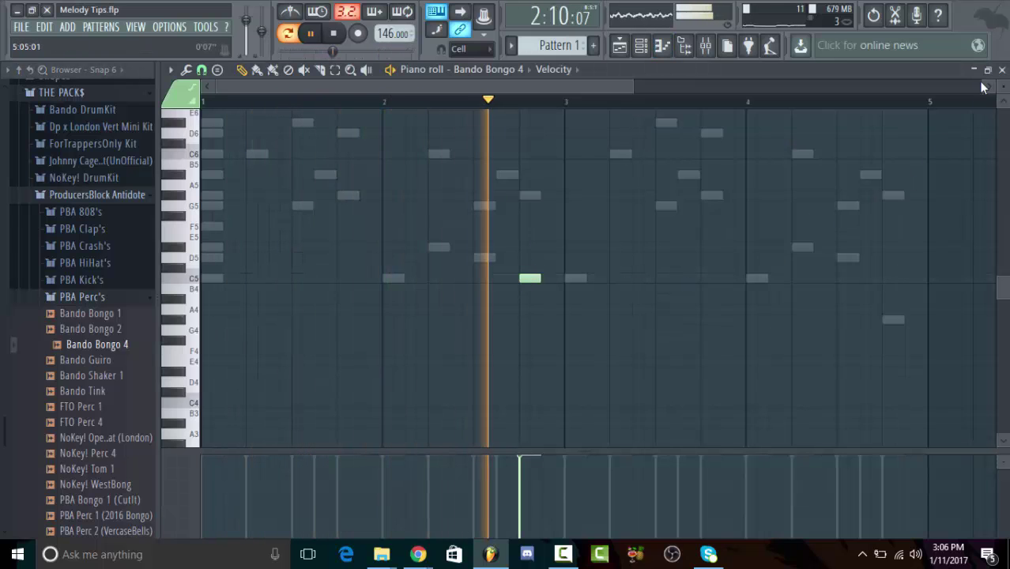
pyautogui.press('F7')
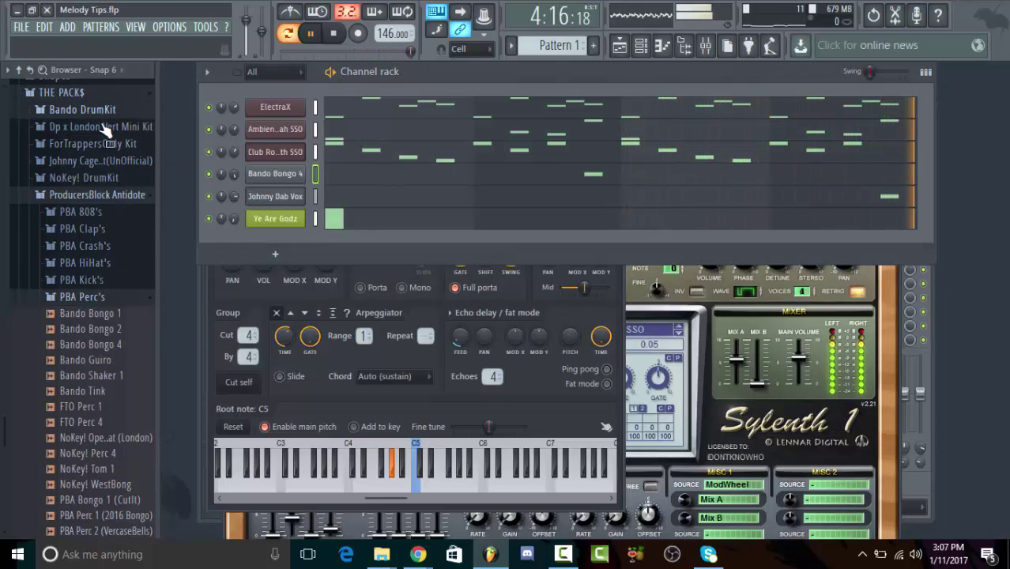
# Step: Add the Bando Snare 13 (M.Dro Clear) sample from the Bando Snare's folder as a channel below Bando Bongo 4
pyautogui.click(82, 109)
pyautogui.click(118, 215)
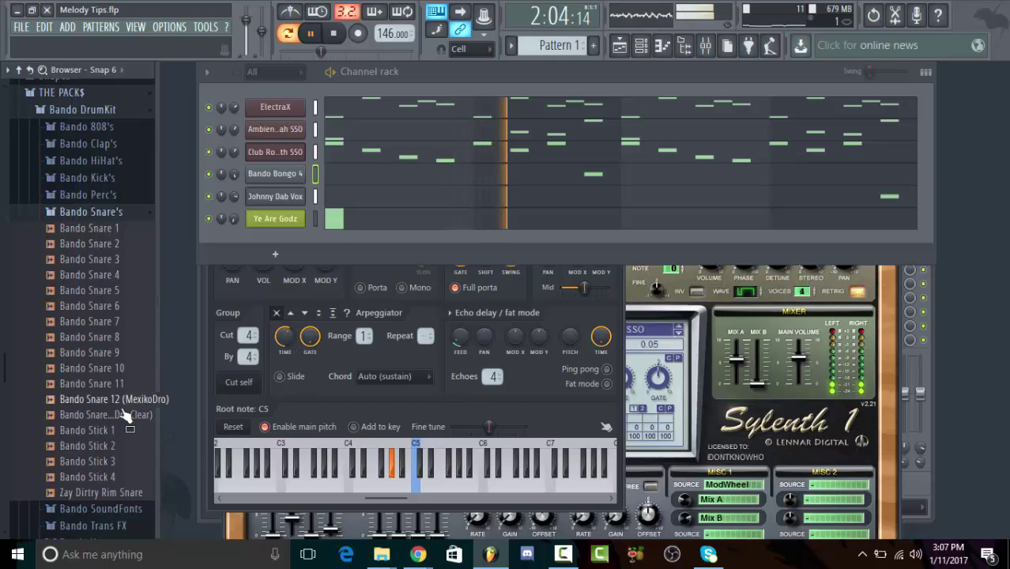
pyautogui.moveTo(119, 414); pyautogui.dragTo(283, 191)
pyautogui.rightClick(292, 204)
pyautogui.click(289, 200)
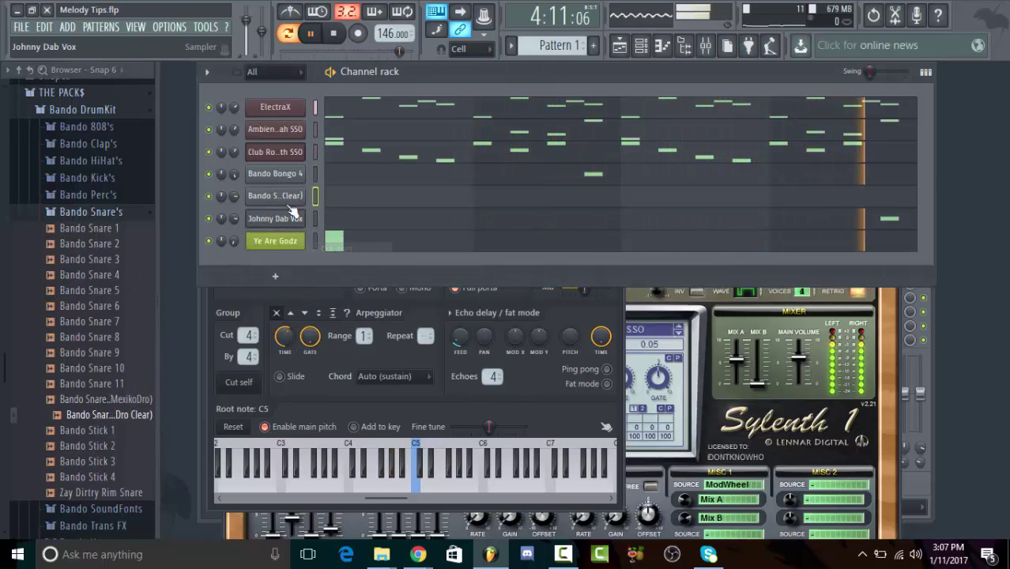
# Step: Place a C5 note for Bando Snare 13 on the second half of beat 4 in bar 2 and close the piano roll
pyautogui.rightClick(291, 201)
pyautogui.click(317, 196)
pyautogui.click(545, 278)
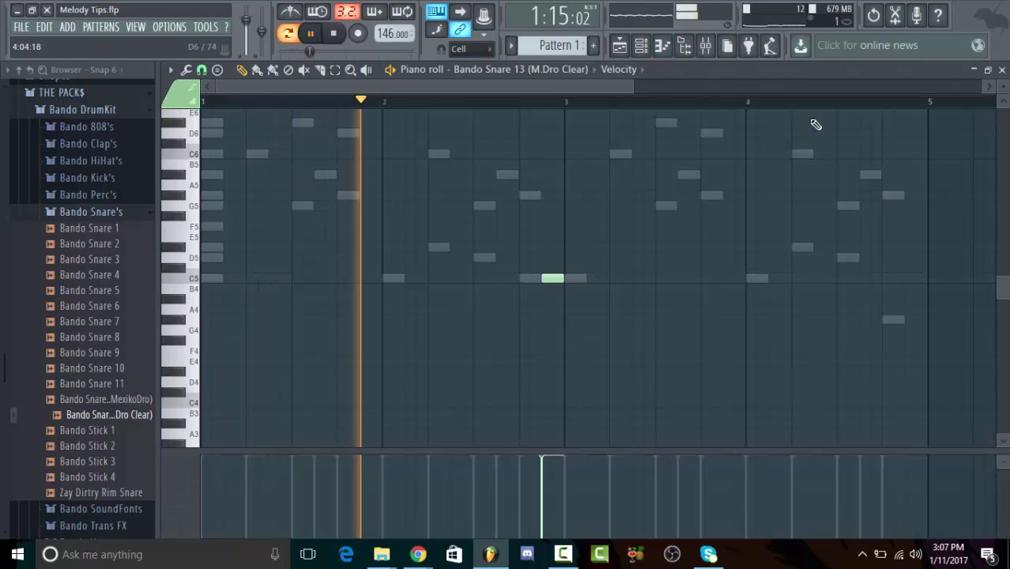
pyautogui.click(1002, 70)
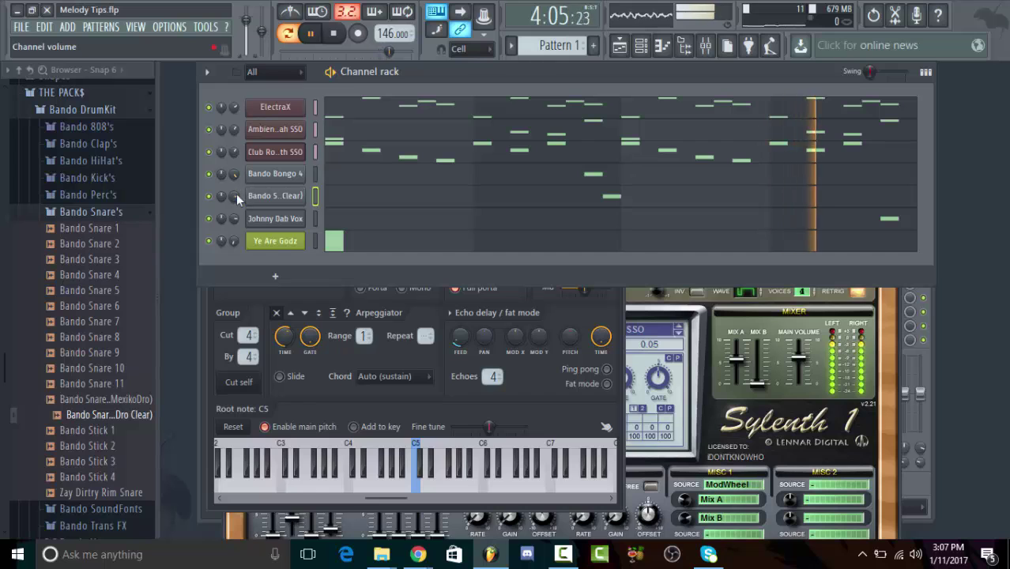
# Step: Inspect the volume envelope in the Bando Bongo 4 channel settings and return to the channel rack
pyautogui.click(277, 175)
pyautogui.click(277, 223)
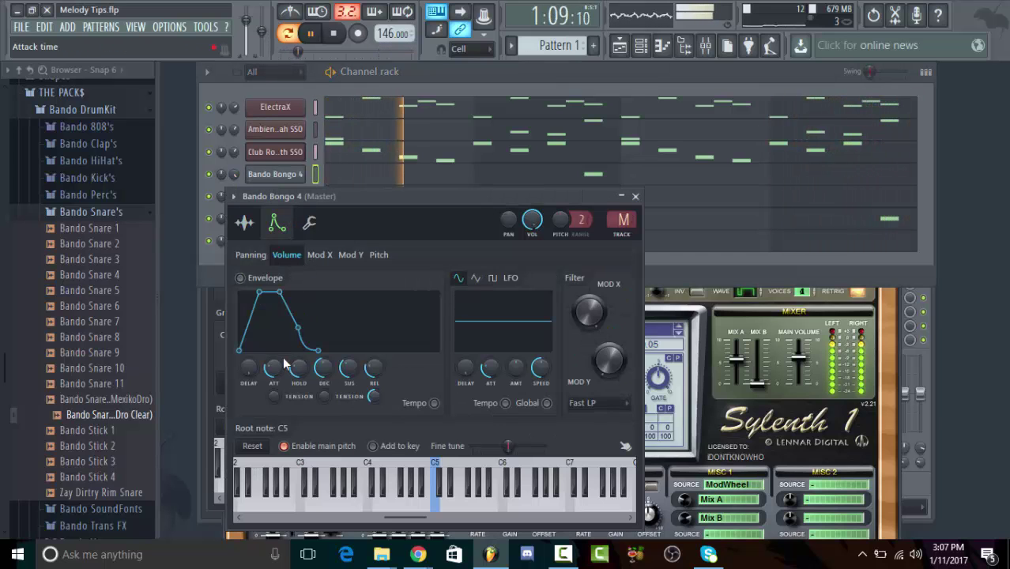
pyautogui.click(449, 69)
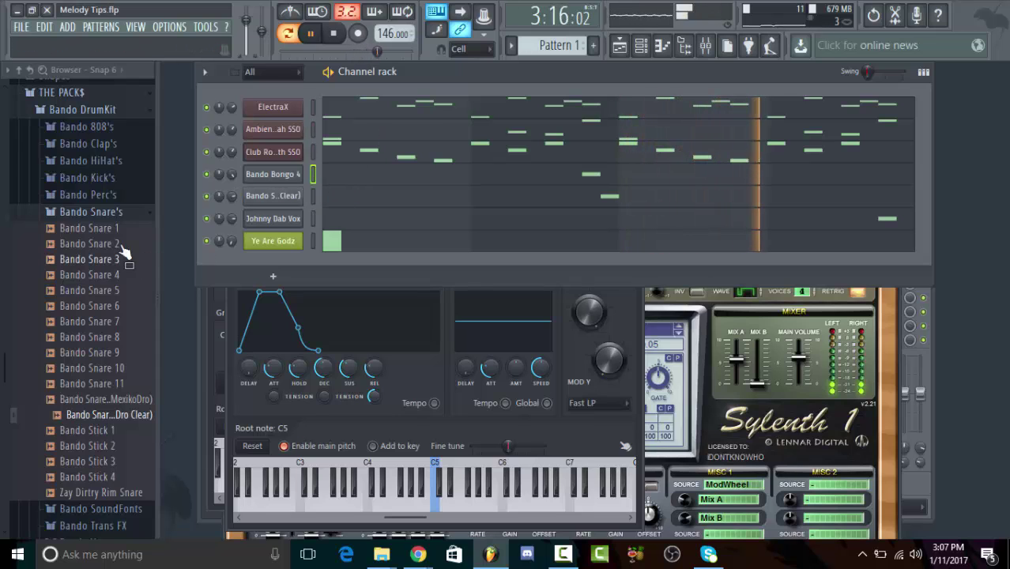
# Step: Collapse the Bando Snare's folder and mute every channel except ElectraX, Ambient Wah SSO and Club Rocking Synth SSO
pyautogui.click(108, 215)
pyautogui.press('space')
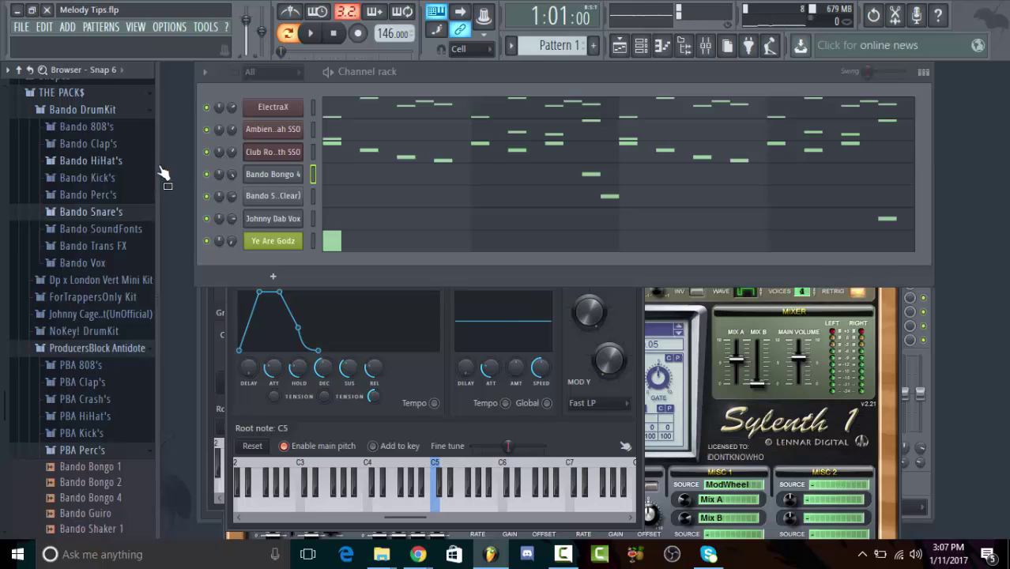
pyautogui.rightClick(206, 151)
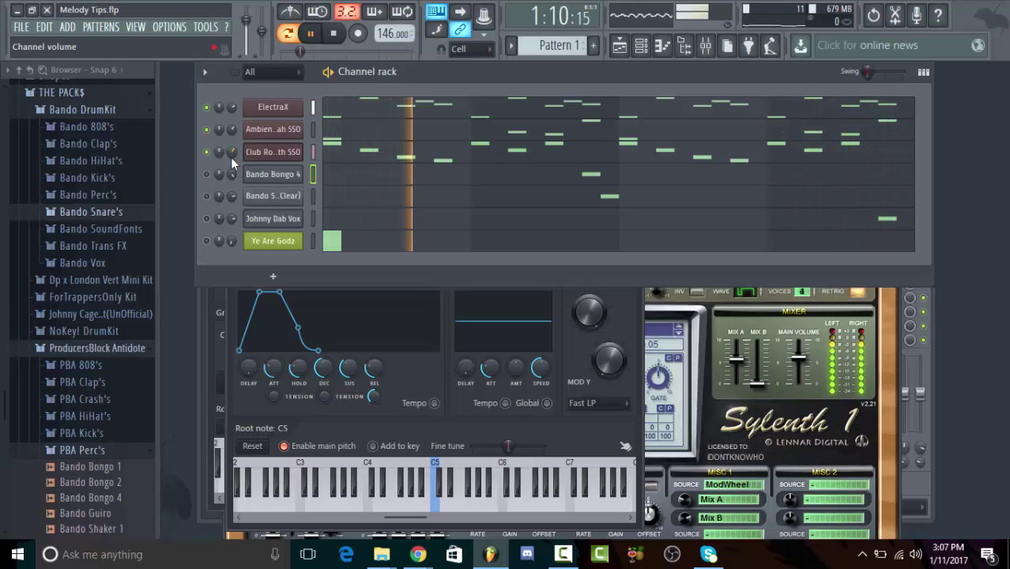
# Step: Open the Club Rocking Synth SSO piano roll and play the pattern from the start to check bar 1
pyautogui.click(401, 158)
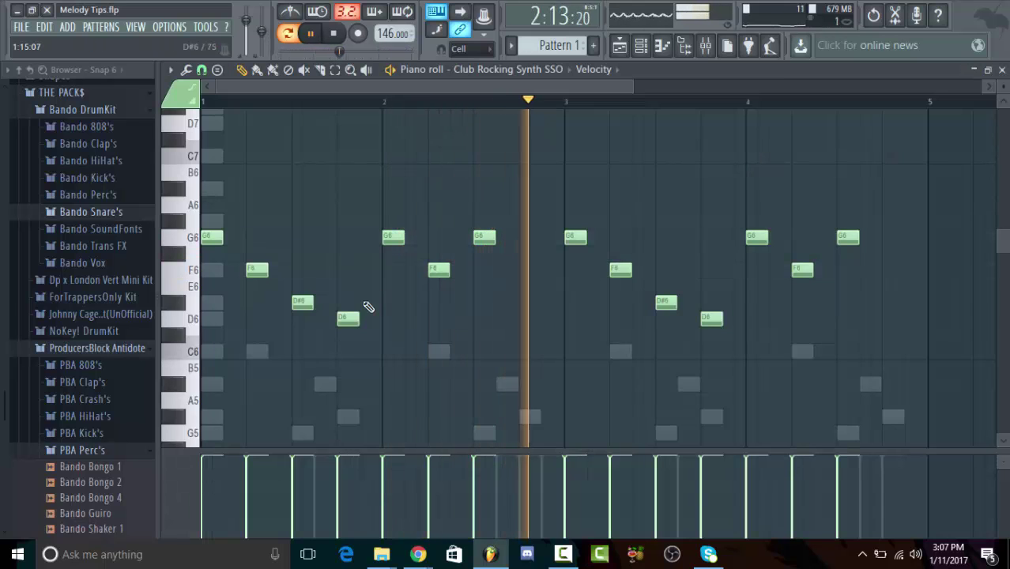
pyautogui.press('space')
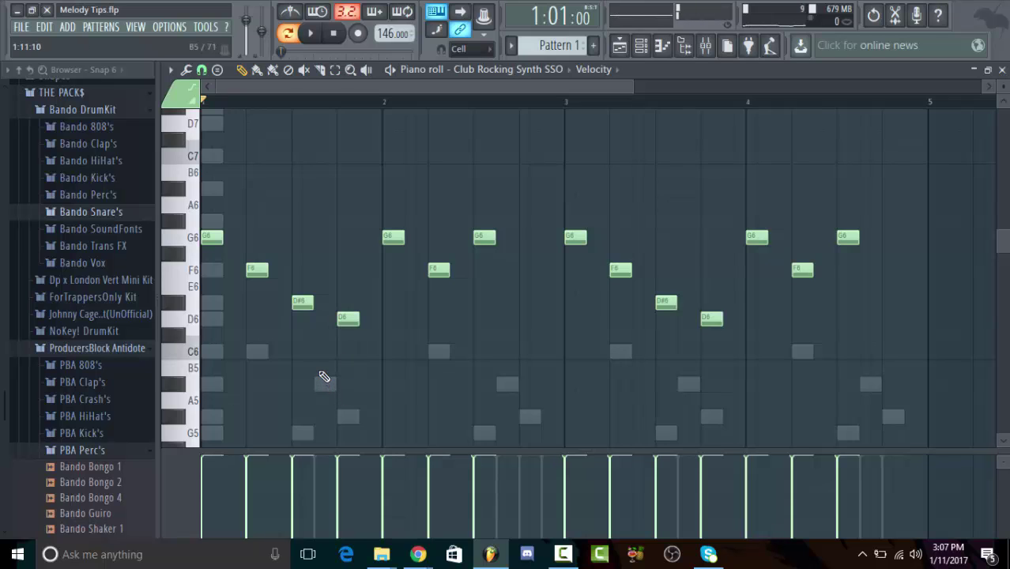
pyautogui.press('space')
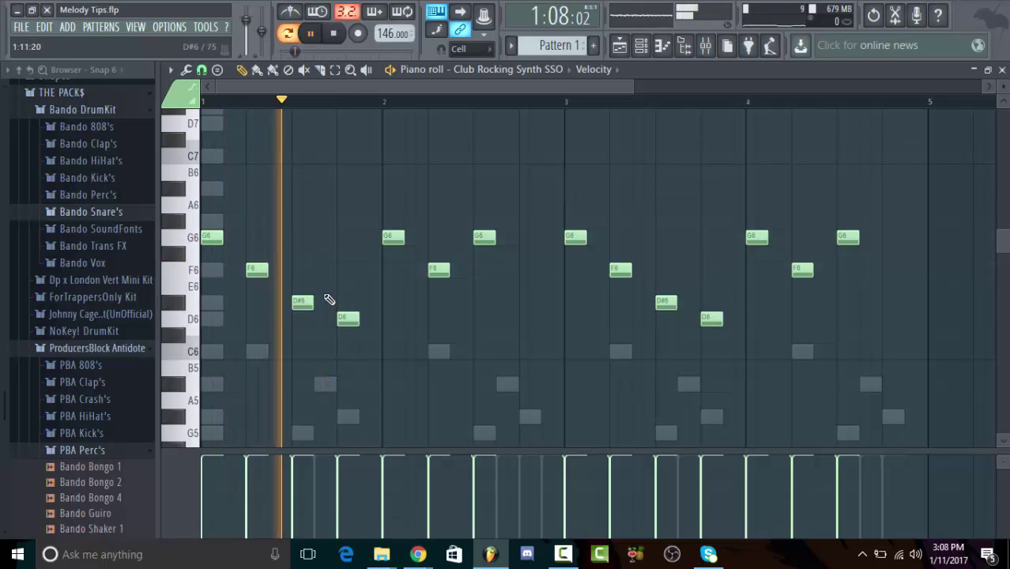
pyautogui.press('space')
pyautogui.press('space')
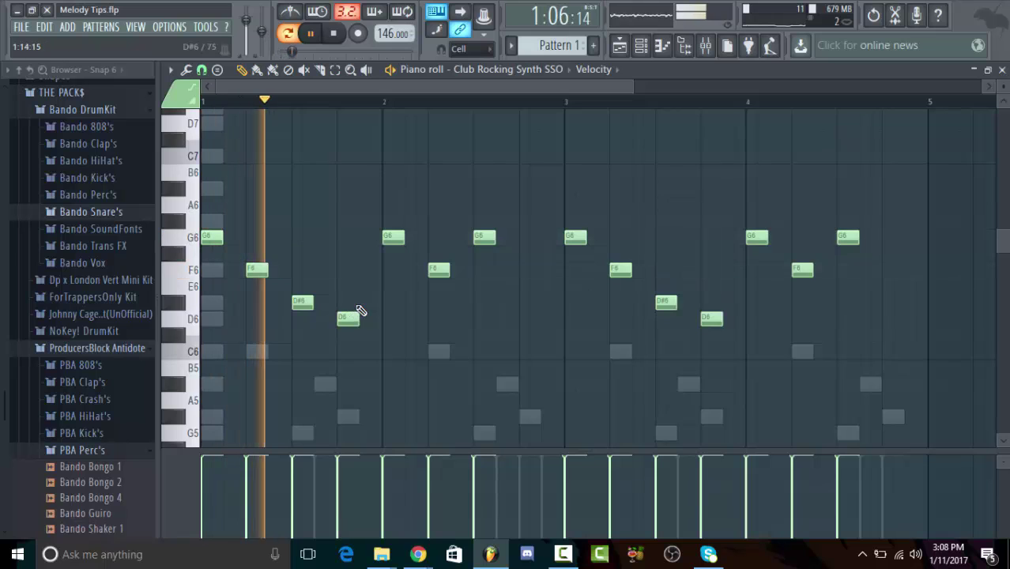
# Step: Try an extra D#6 on the last half beat of bars 1 and 3 and a C6 ending bar 1, deleting each one
pyautogui.click(368, 302)
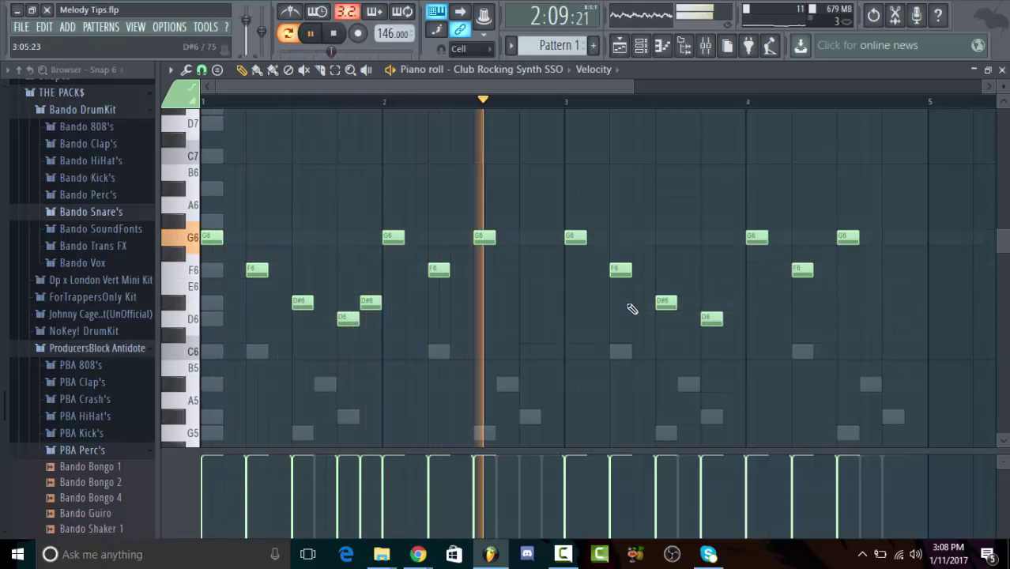
pyautogui.click(732, 302)
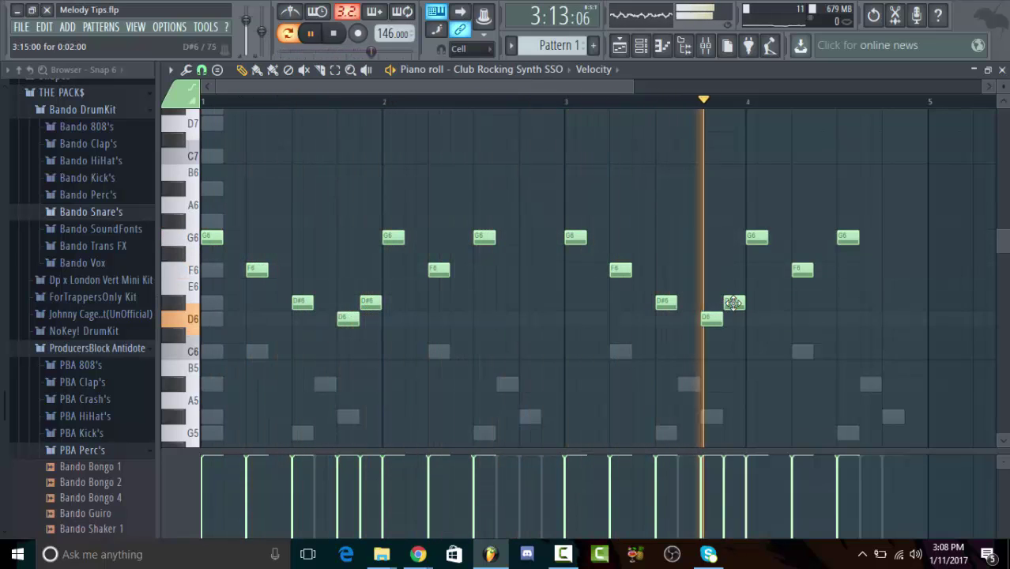
pyautogui.rightClick(733, 303)
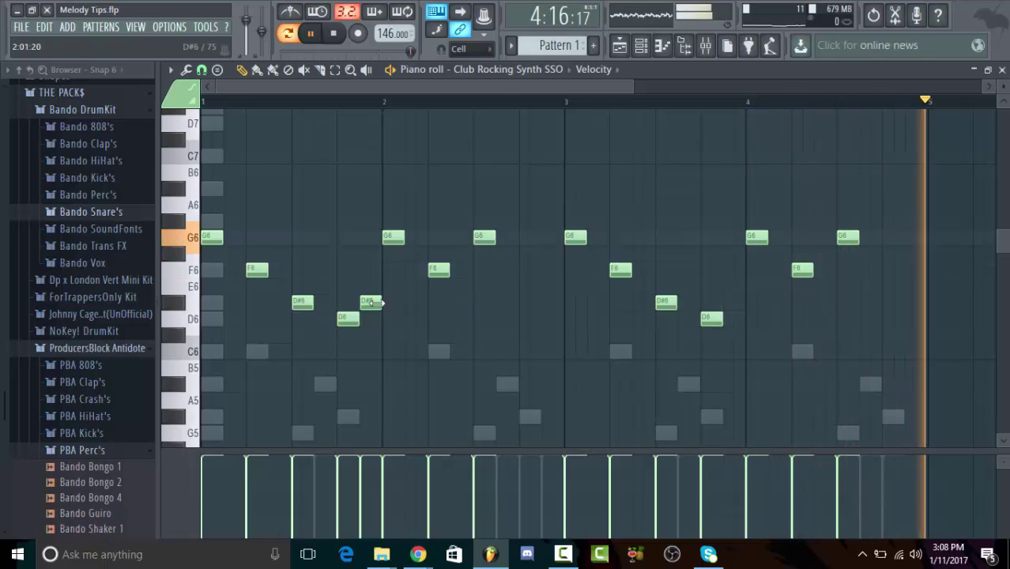
pyautogui.rightClick(370, 302)
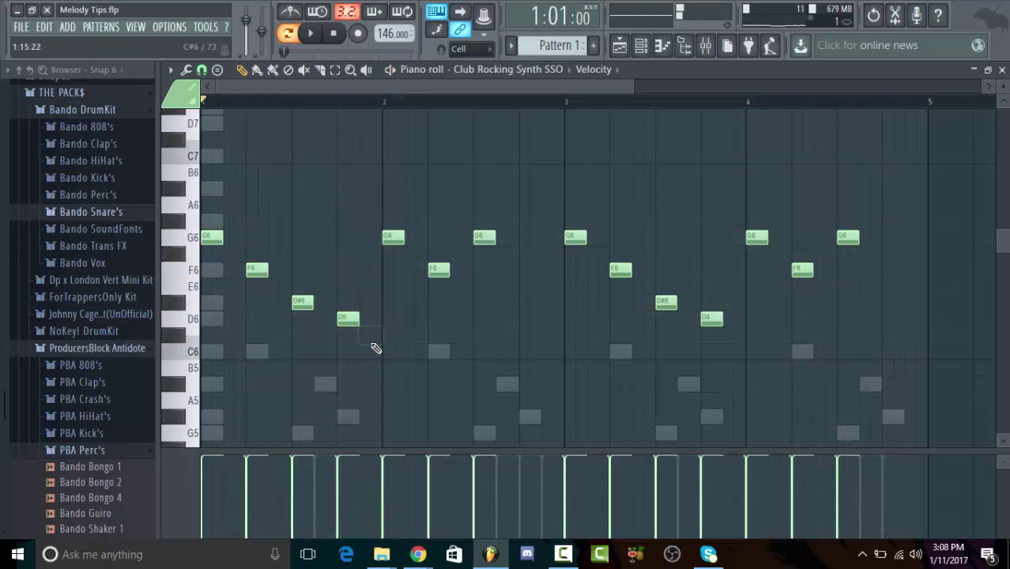
pyautogui.click(371, 350)
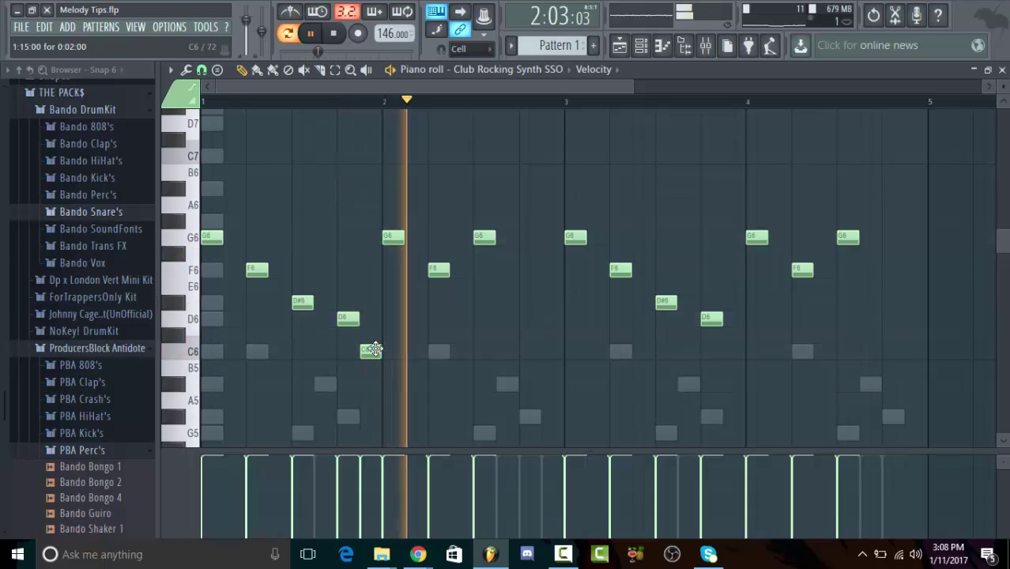
pyautogui.rightClick(371, 350)
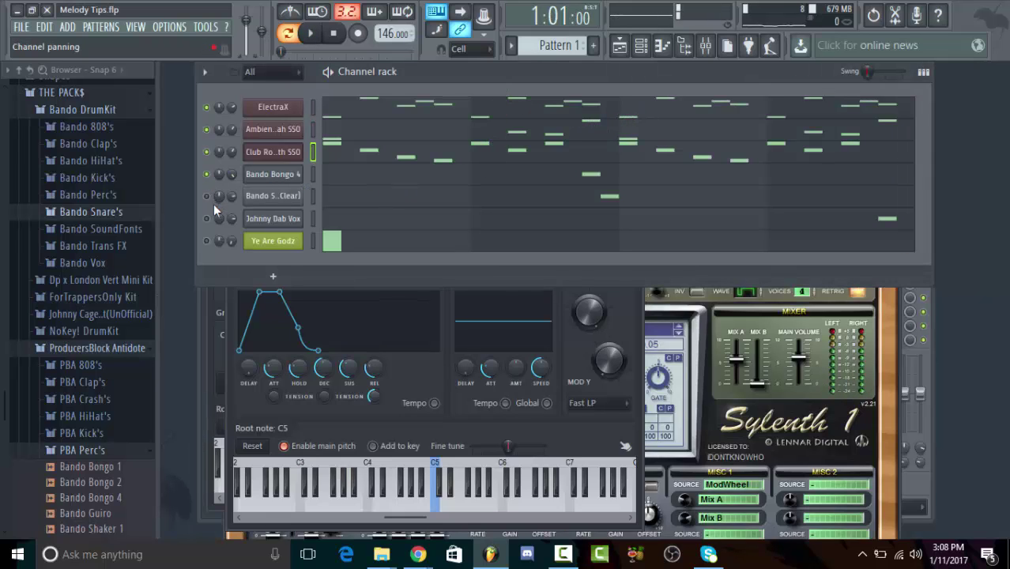
# Step: Add a C5 note for Bando Snare 13 on the last half beat of bar 4, shorten it to one step, and close the piano roll
pyautogui.press('space')
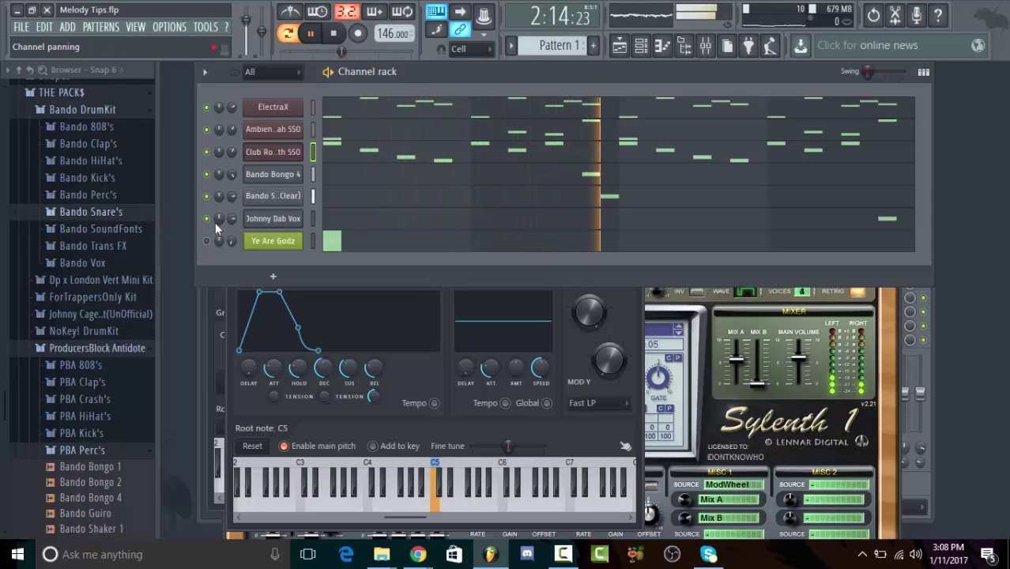
pyautogui.click(629, 195)
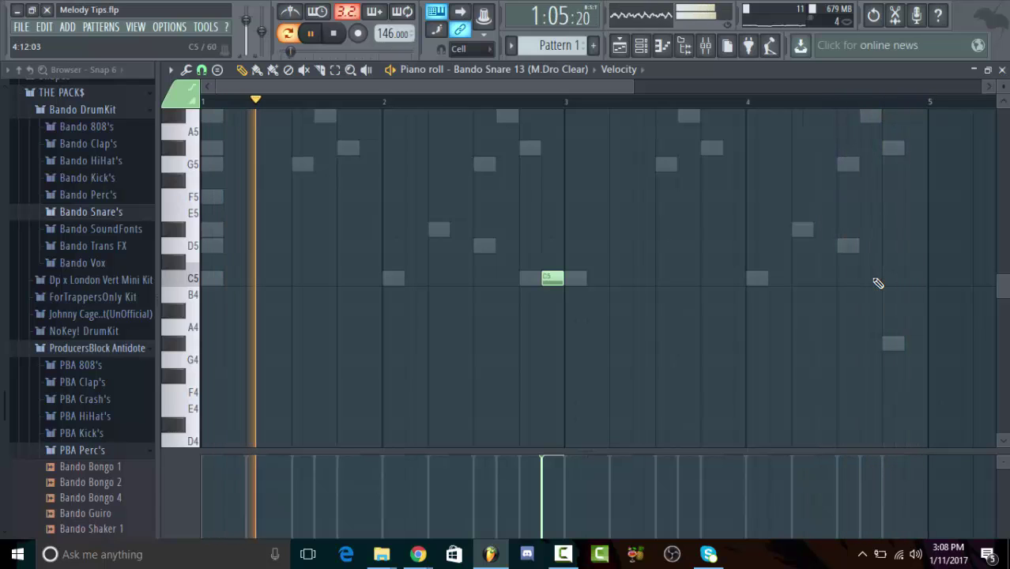
pyautogui.click(918, 279)
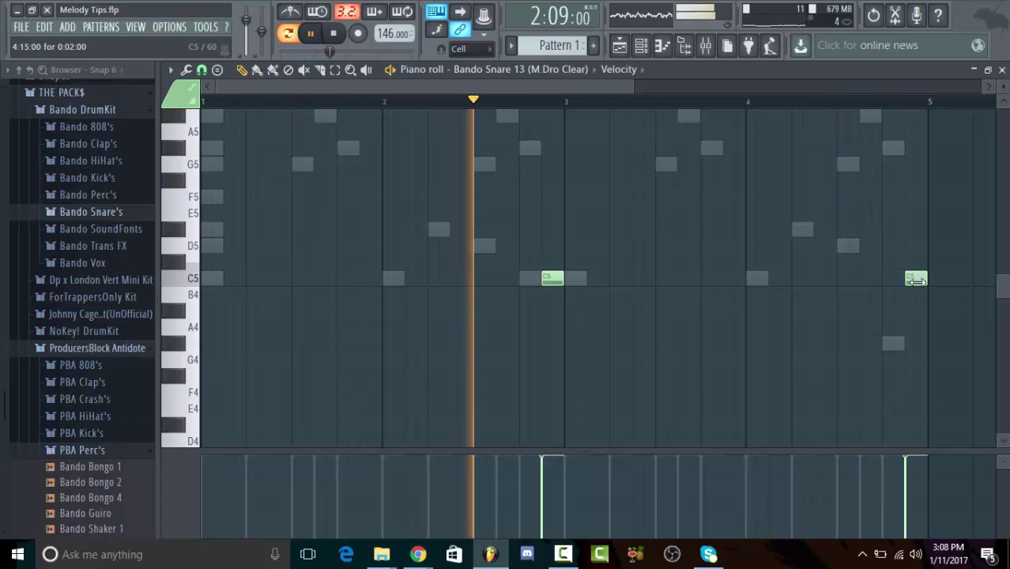
pyautogui.moveTo(926, 279); pyautogui.dragTo(914, 279)
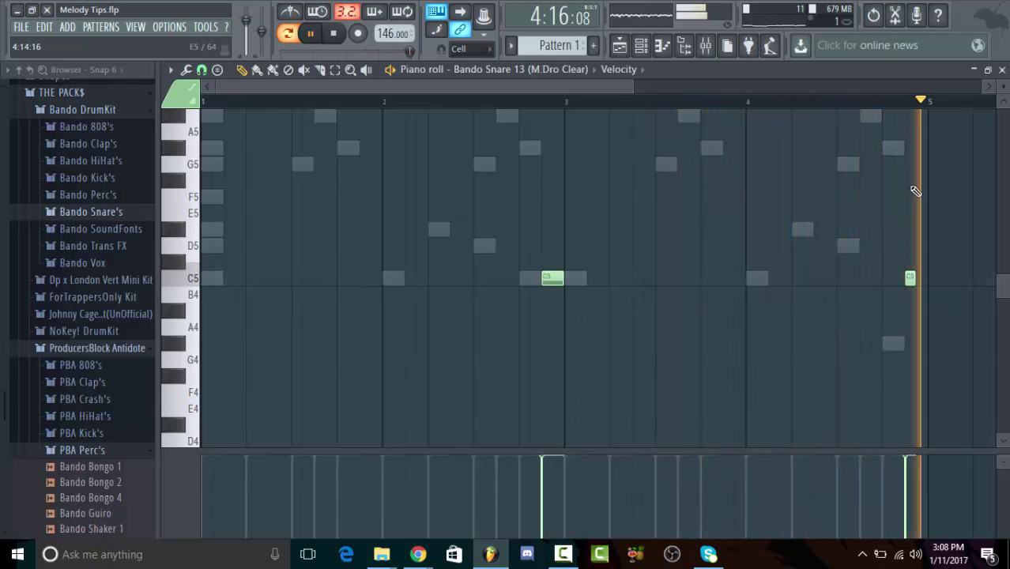
pyautogui.click(1002, 71)
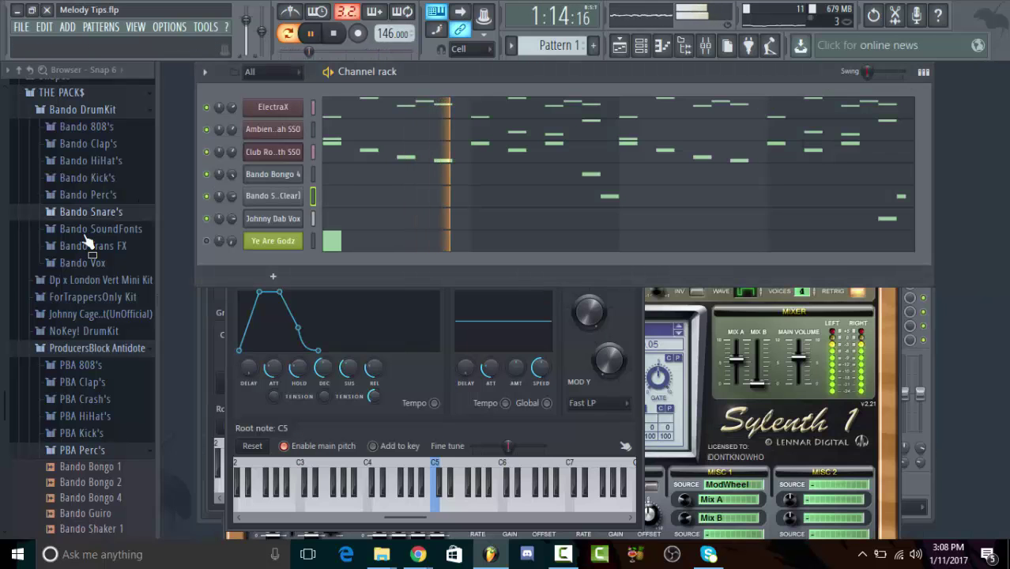
# Step: Audition Bando Kick 6(QC) from the Bando Kick's folder and collapse the folder
pyautogui.click(102, 179)
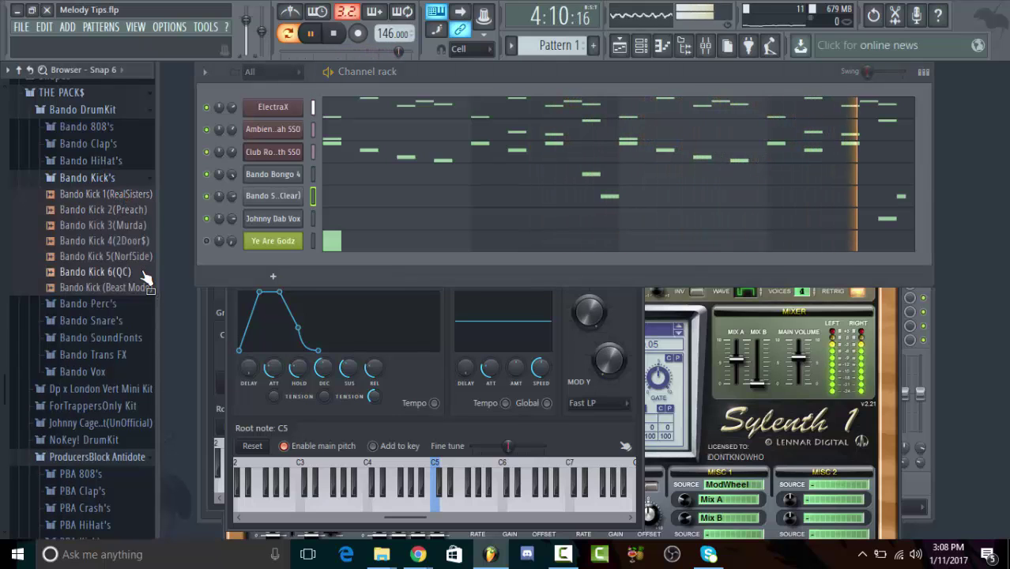
pyautogui.click(133, 274)
pyautogui.click(107, 177)
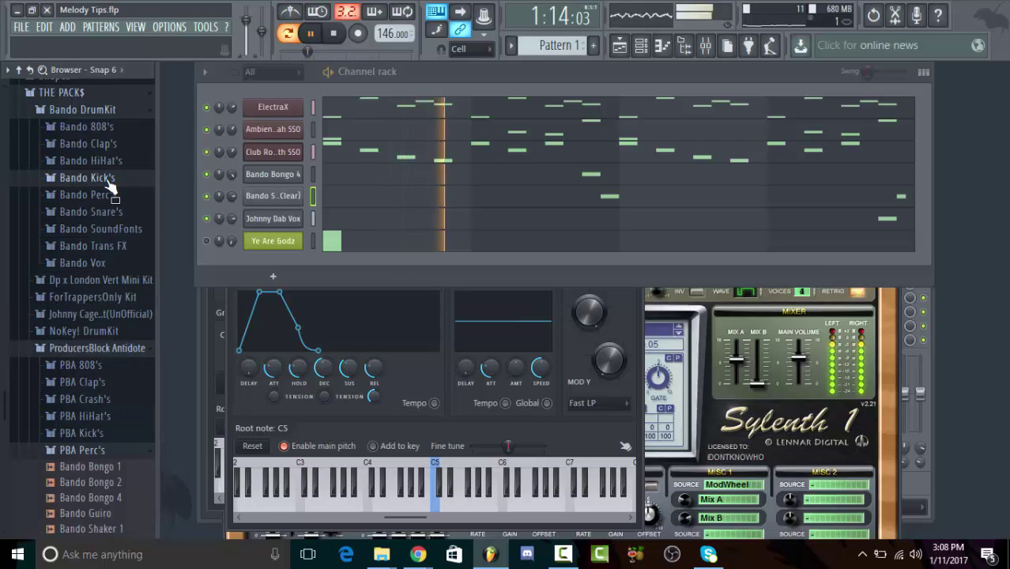
# Step: Add Bando 808 18 ( Jugg ) from the Bando 808's folder as a channel below Club Rocking Synth SSO and enable Cut itself
pyautogui.click(90, 131)
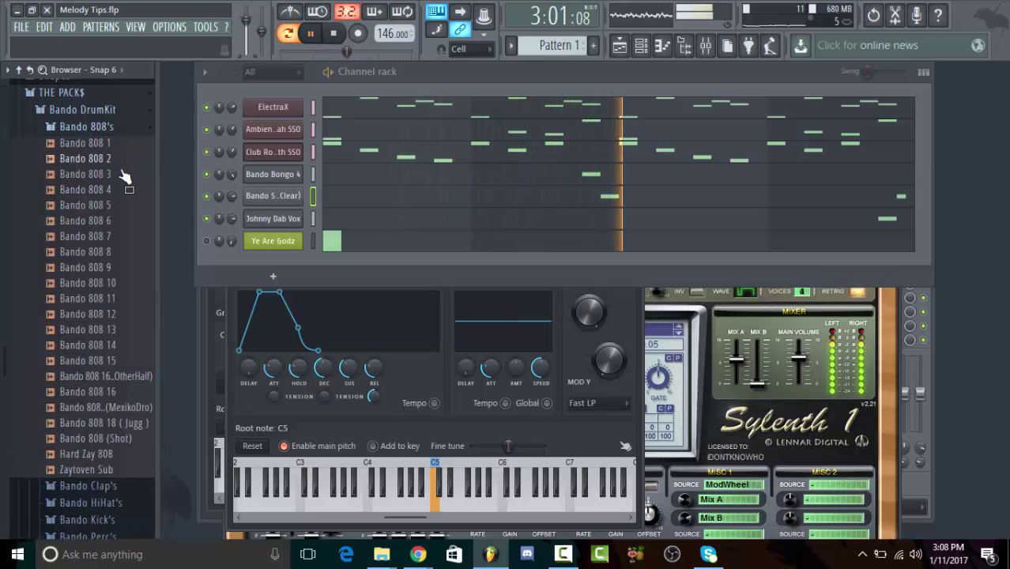
pyautogui.click(136, 427)
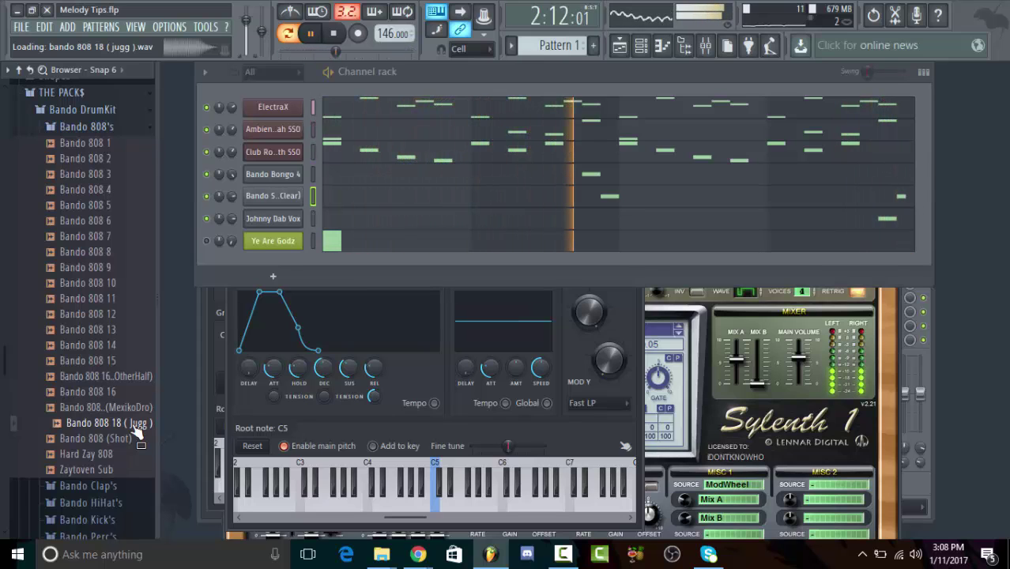
pyautogui.moveTo(135, 429); pyautogui.dragTo(276, 178)
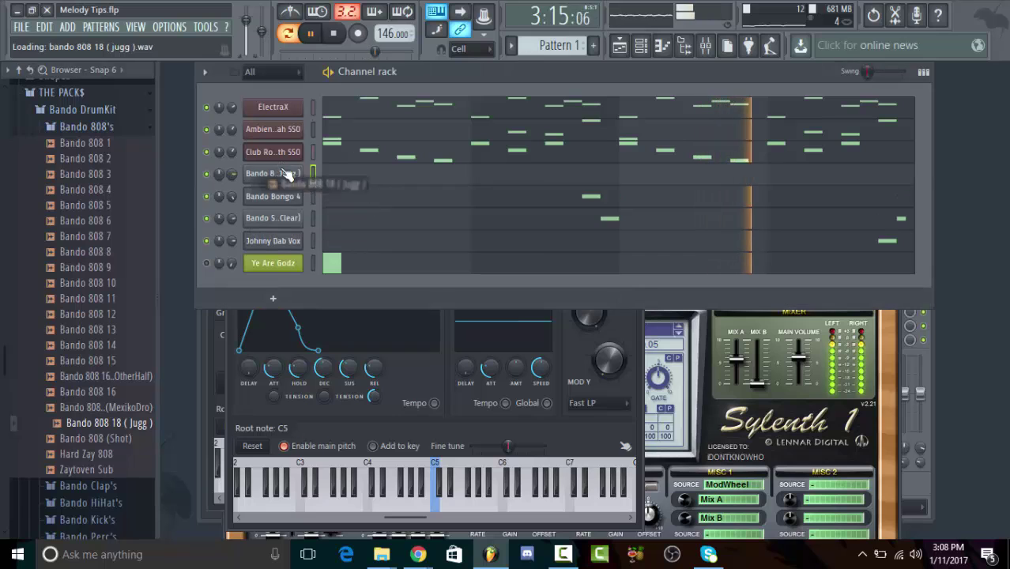
pyautogui.rightClick(298, 172)
pyautogui.click(333, 230)
pyautogui.rightClick(277, 176)
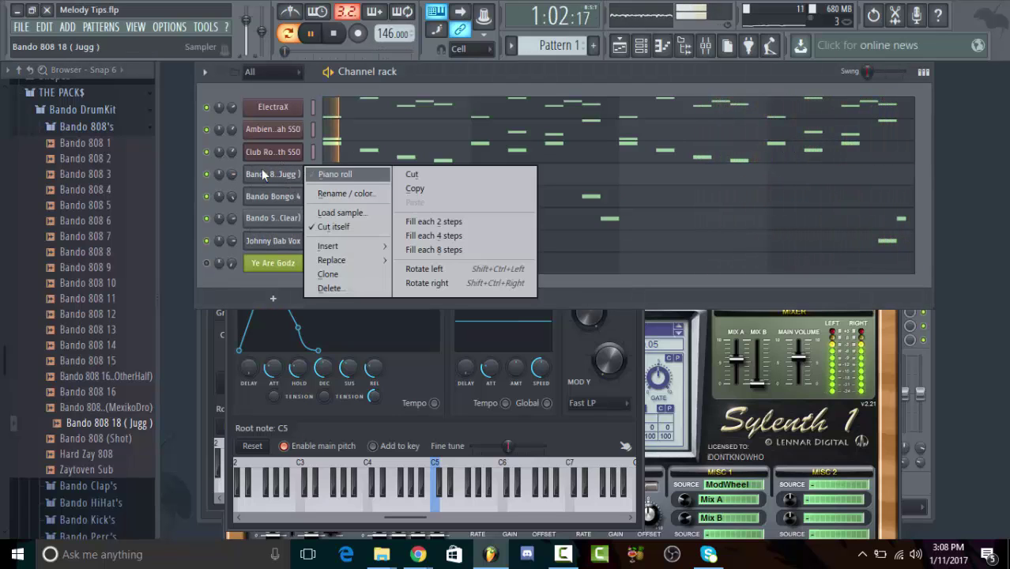
pyautogui.click(265, 175)
# Step: Stop playback, open the Bando 808 18 channel settings, and set the time stretching mode to e3 generic
pyautogui.press('space')
pyautogui.click(268, 175)
pyautogui.moveTo(399, 240); pyautogui.dragTo(384, 173)
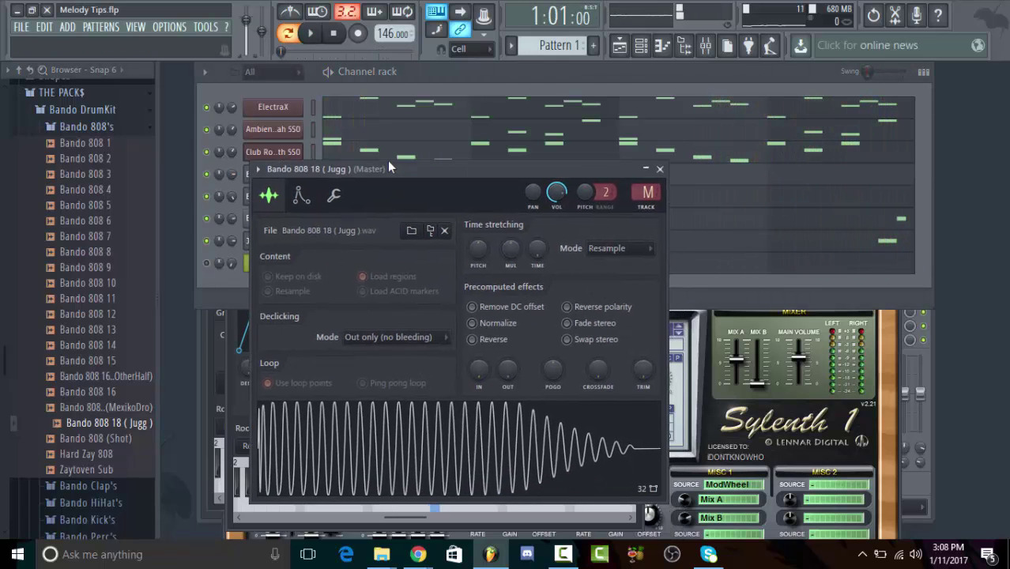
pyautogui.click(606, 248)
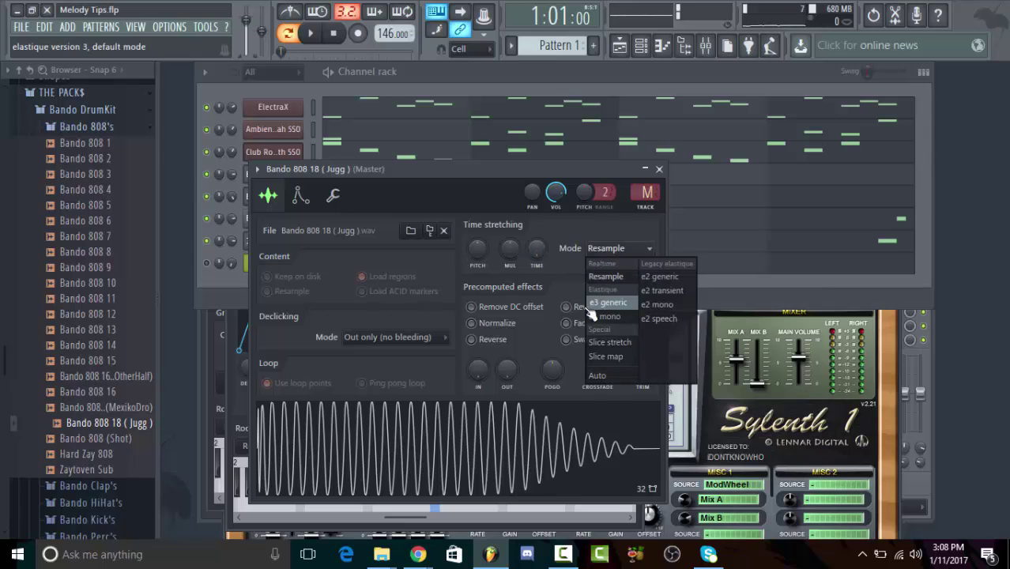
pyautogui.click(605, 303)
# Step: Load the Bando 808 18 sample into Edison for editing and detect its pitch regions
pyautogui.rightClick(408, 431)
pyautogui.click(429, 455)
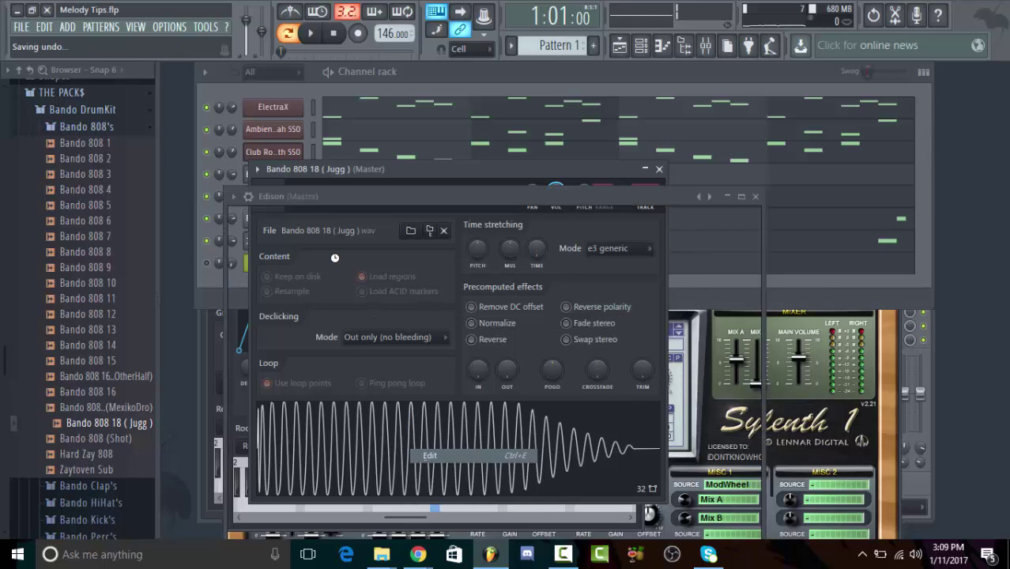
pyautogui.click(335, 265)
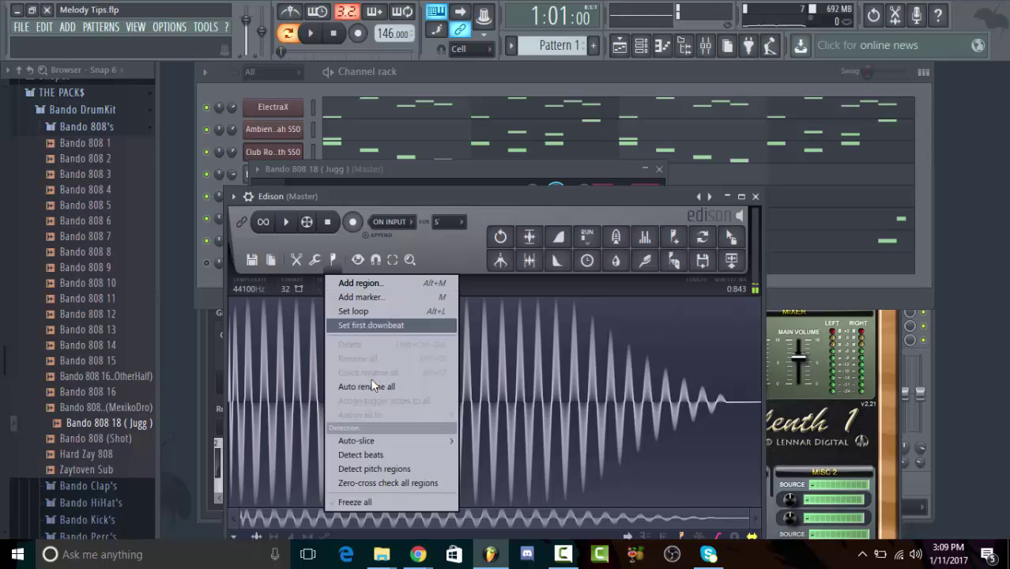
pyautogui.click(380, 467)
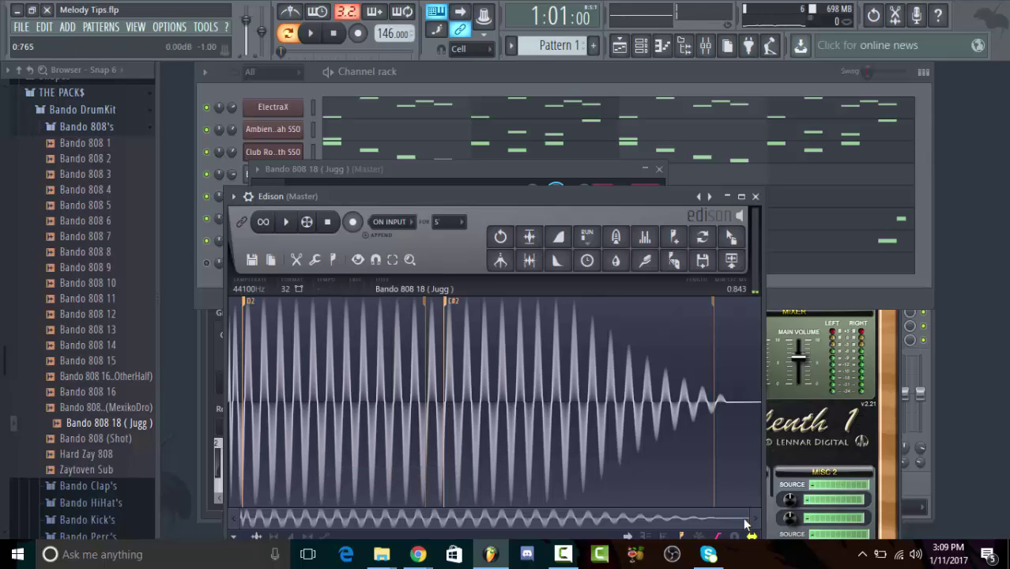
# Step: Reload the Bando 808 18 sample into Edison, detect its pitch regions again, and examine the first region's note label
pyautogui.click(431, 170)
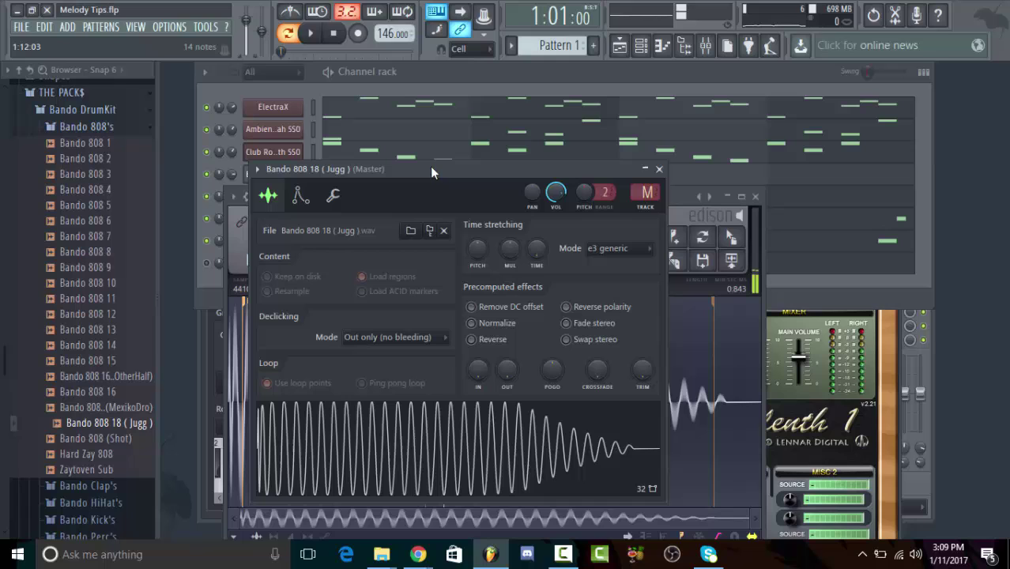
pyautogui.rightClick(405, 448)
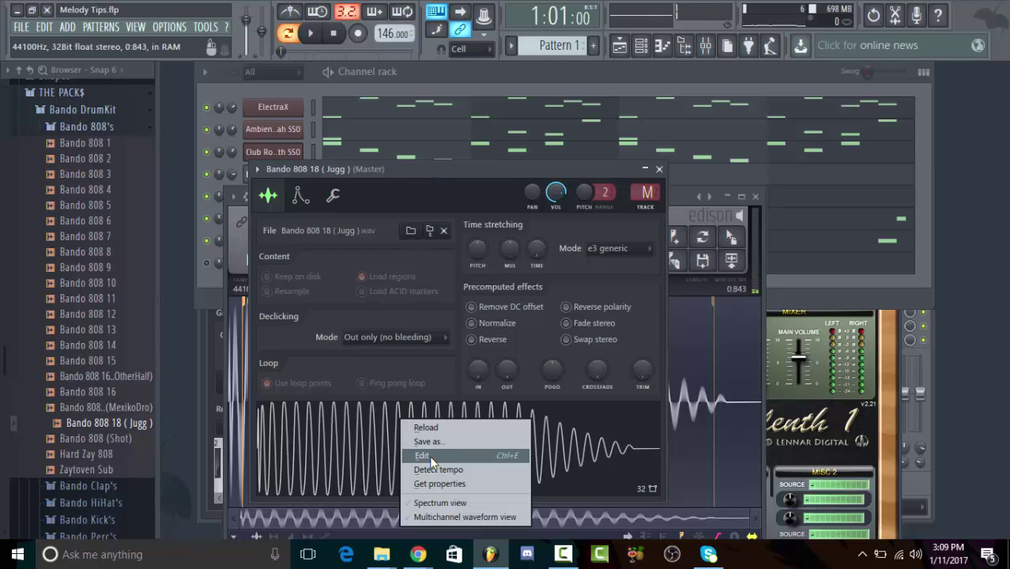
pyautogui.click(429, 455)
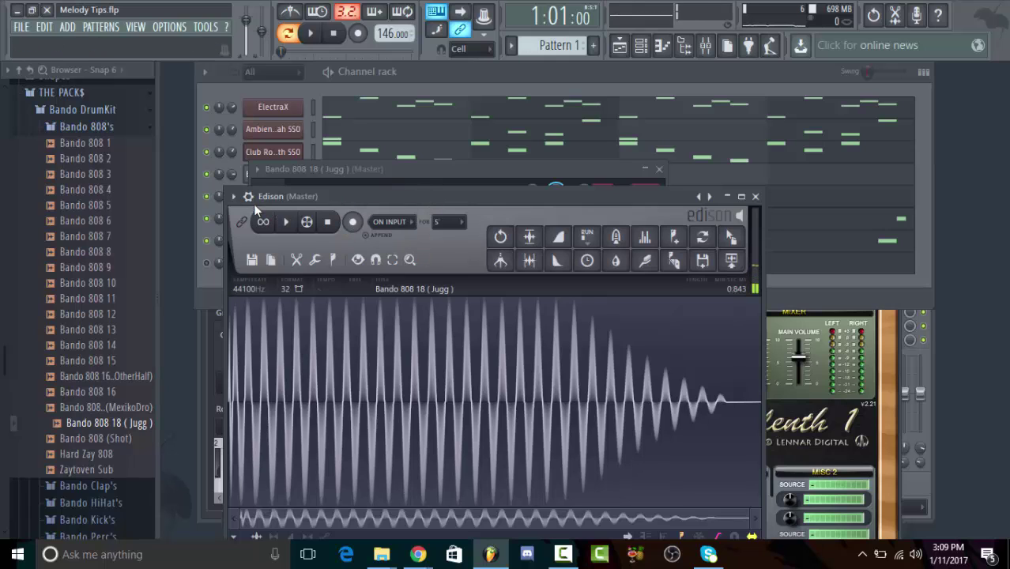
pyautogui.click(337, 260)
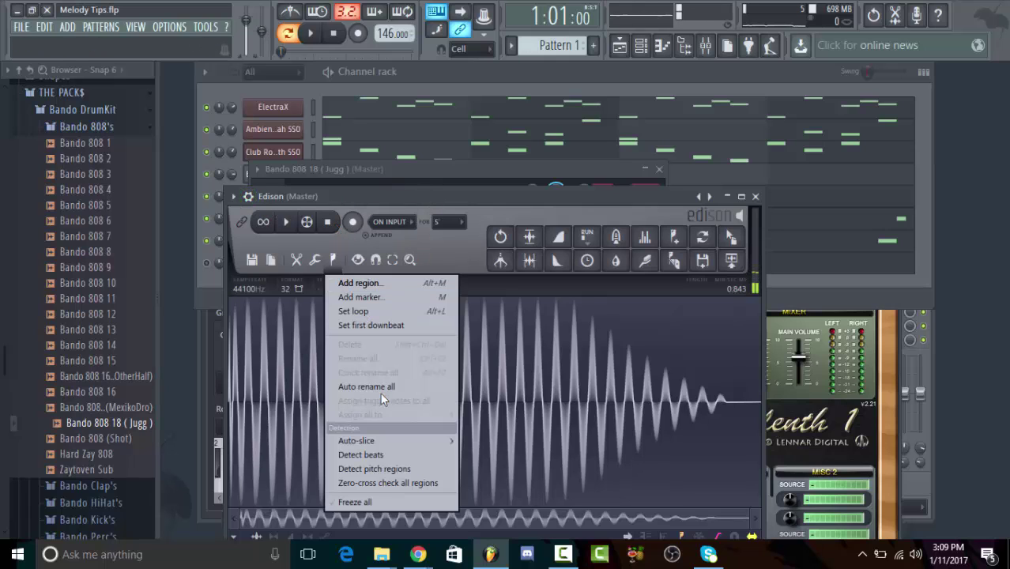
pyautogui.click(384, 470)
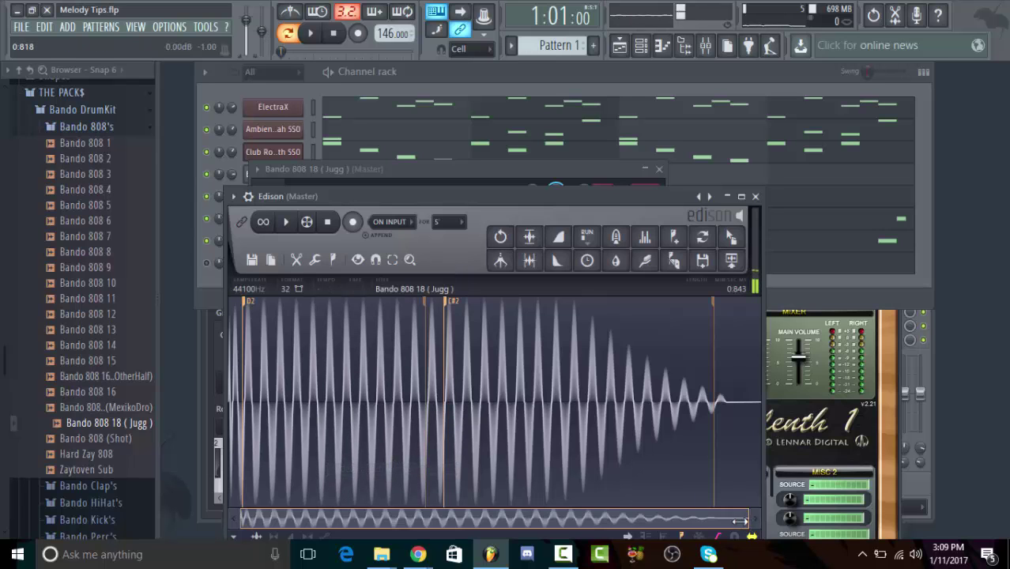
pyautogui.moveTo(748, 519); pyautogui.dragTo(325, 466)
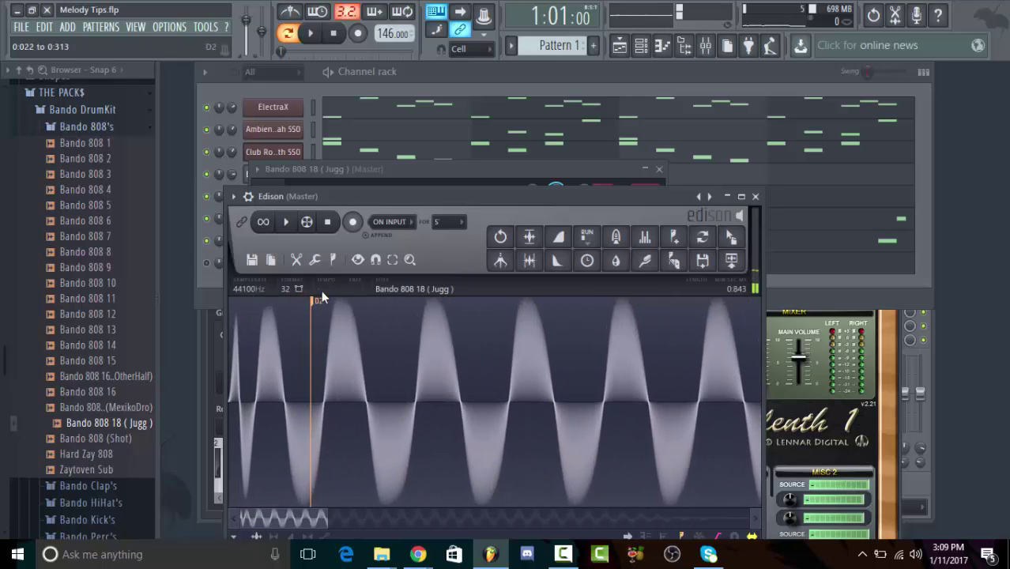
# Step: Set the root note of the Bando 808 18 channel to D5
pyautogui.click(407, 86)
pyautogui.click(286, 176)
pyautogui.click(300, 195)
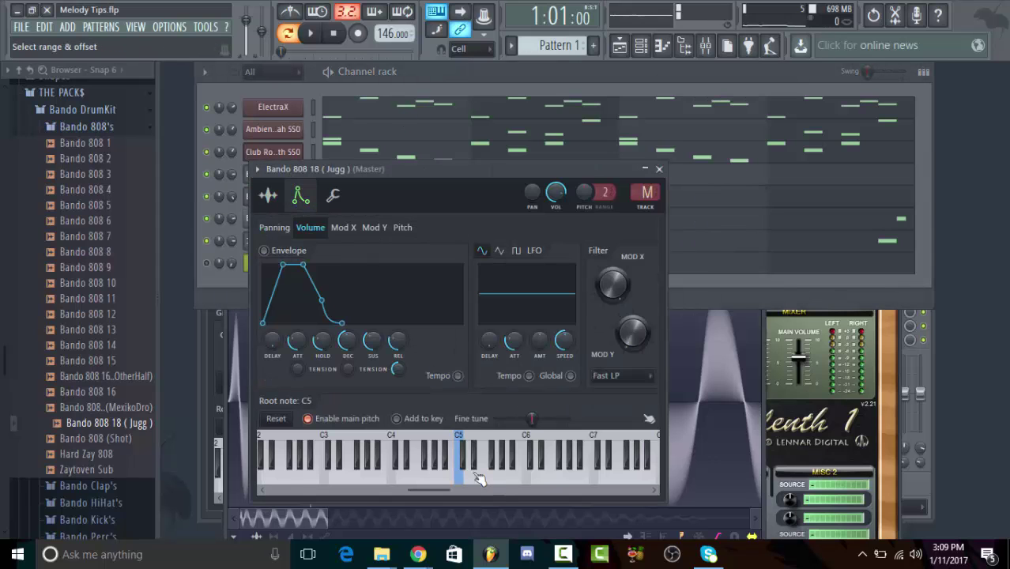
pyautogui.click(469, 447)
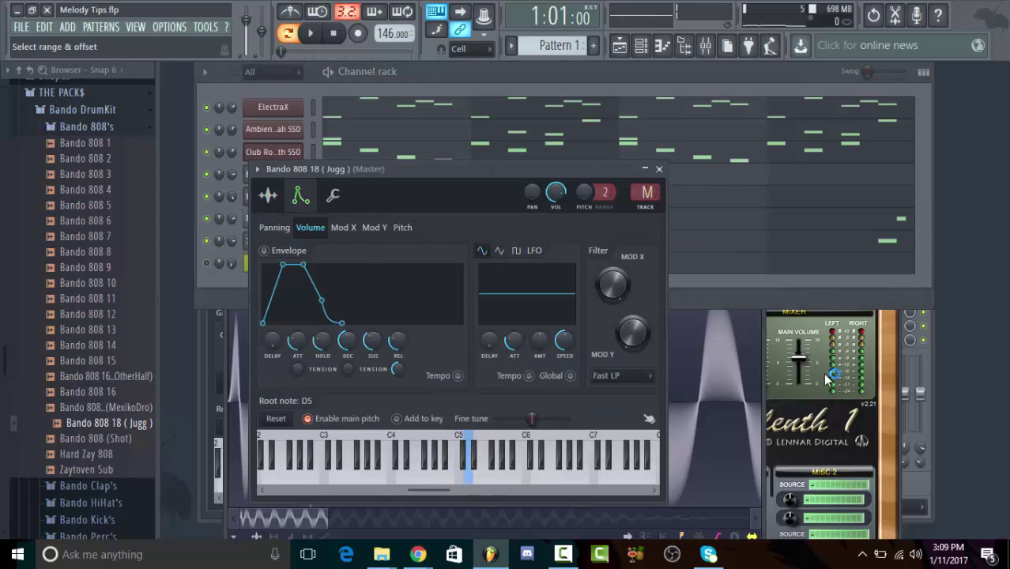
# Step: Open the Bando 808 18 (Jugg) piano roll and, with the pattern playing, add C5 at bar 1, D#5 at 2:05 and C5 at bar 3
pyautogui.click(528, 77)
pyautogui.rightClick(302, 173)
pyautogui.click(314, 178)
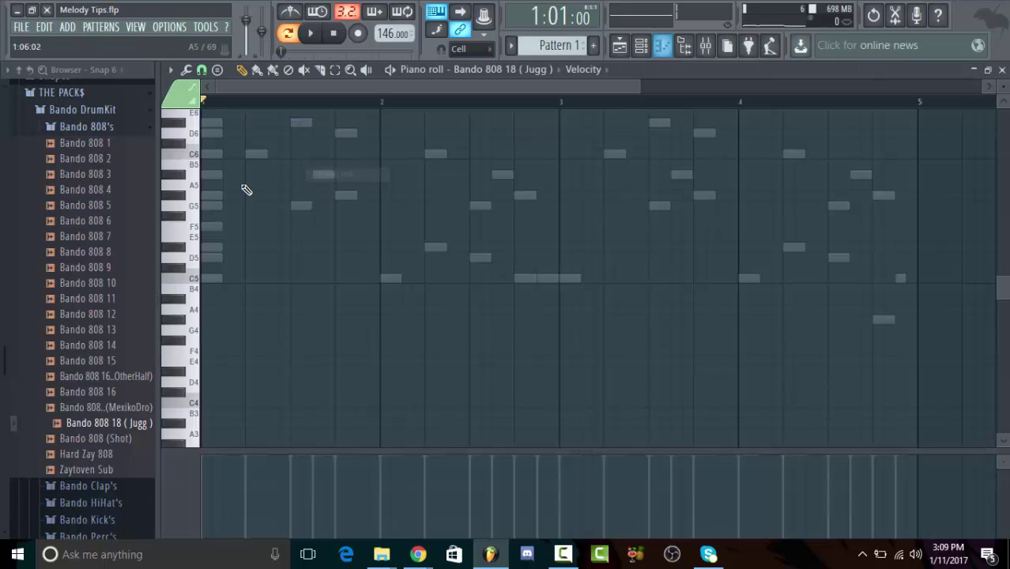
pyautogui.click(206, 279)
pyautogui.press('space')
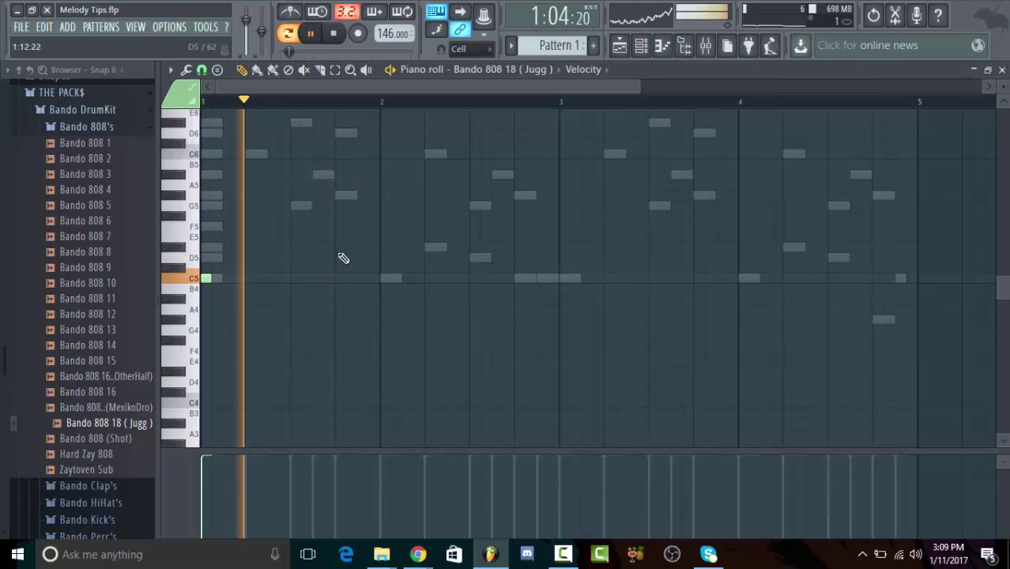
pyautogui.click(427, 246)
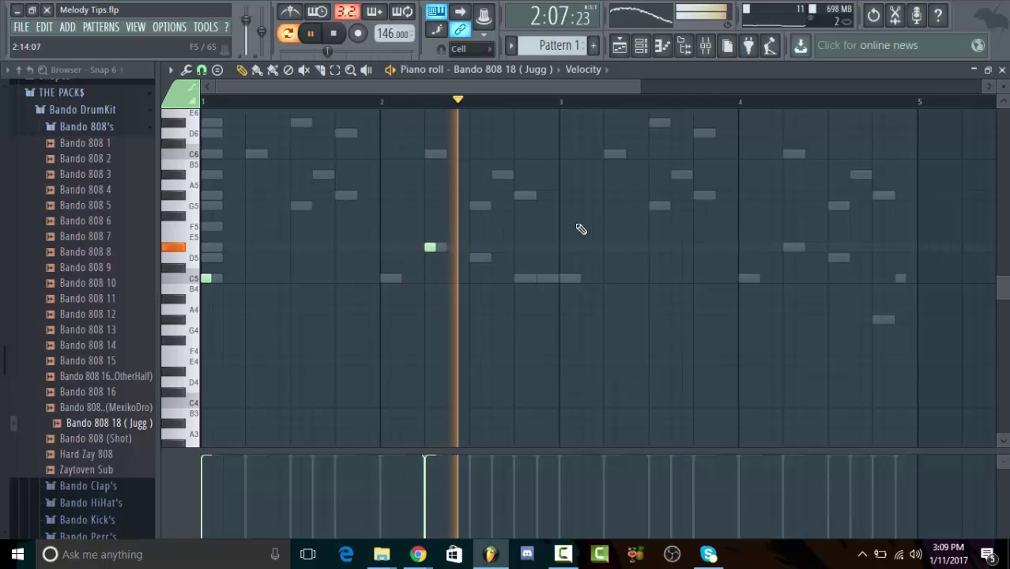
pyautogui.click(564, 278)
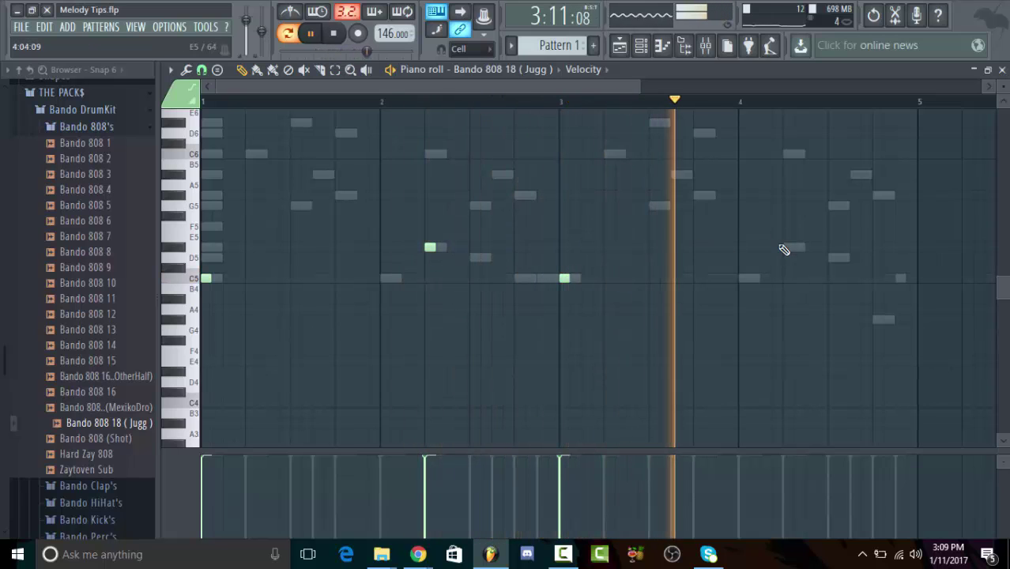
# Step: Add D#5 at 4:05, G5 at 4:11 and G5 at 2:09, and try an extra G5 at 4:15 before deleting it
pyautogui.click(785, 247)
pyautogui.click(854, 206)
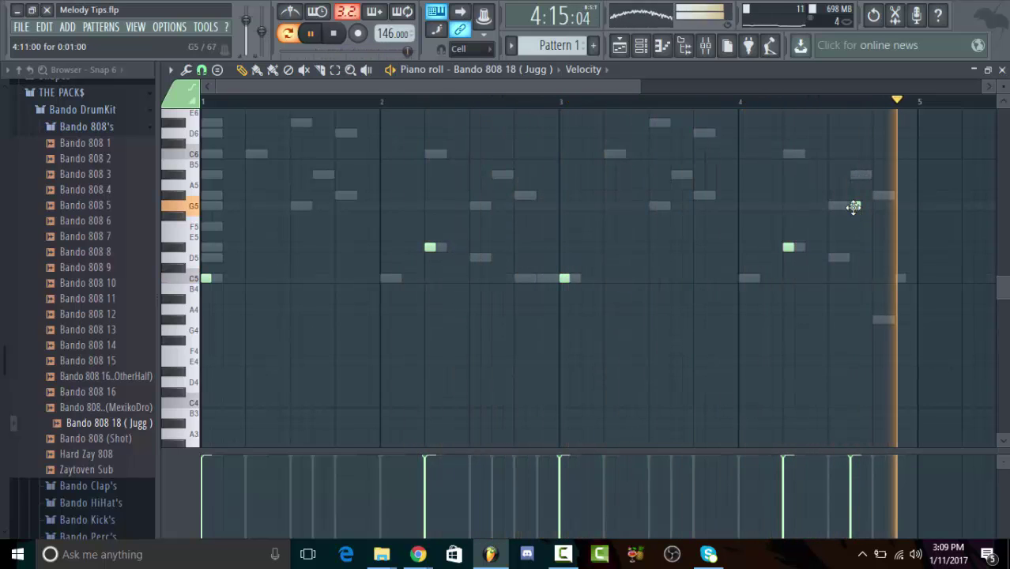
pyautogui.click(474, 205)
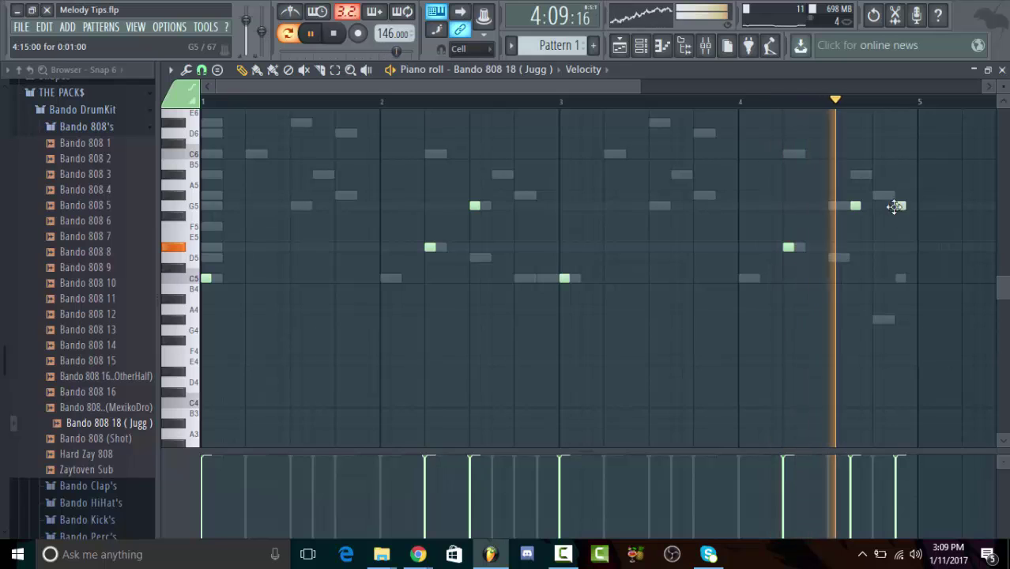
pyautogui.click(898, 206)
pyautogui.rightClick(901, 206)
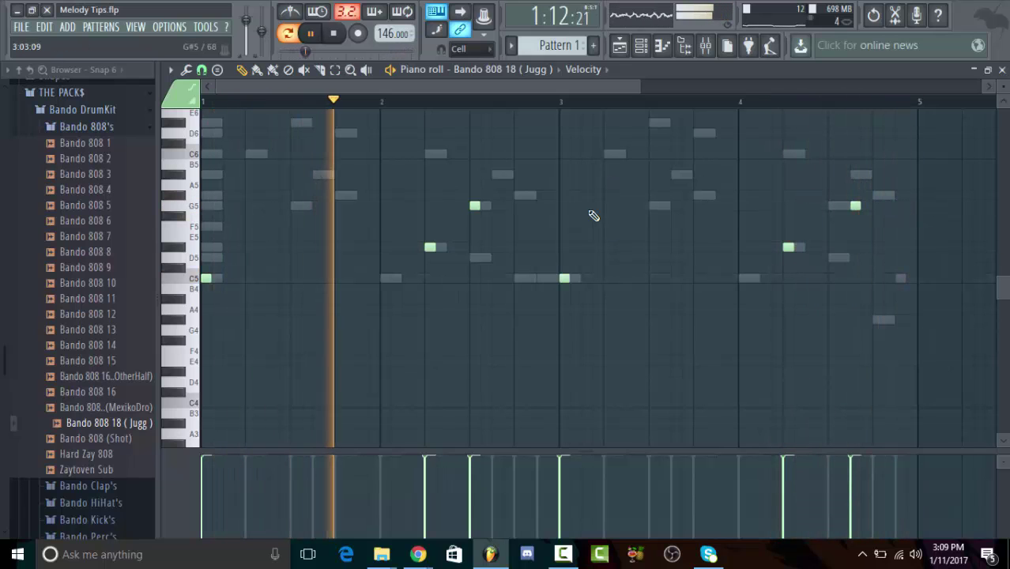
# Step: Add a C5 note at 3:07, try a second D#5 in bar 4 and remove it, and stop playback
pyautogui.click(632, 278)
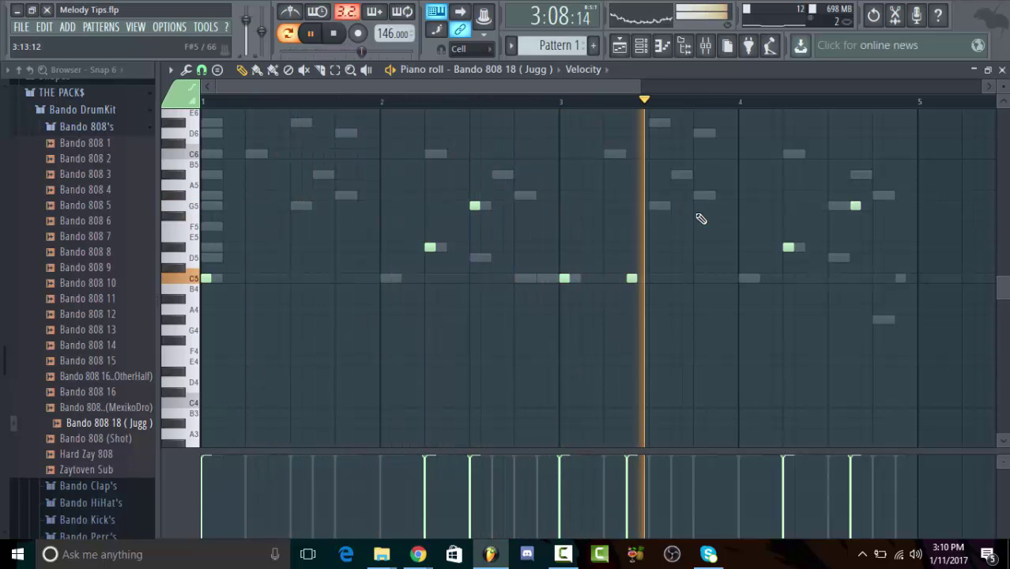
pyautogui.click(810, 246)
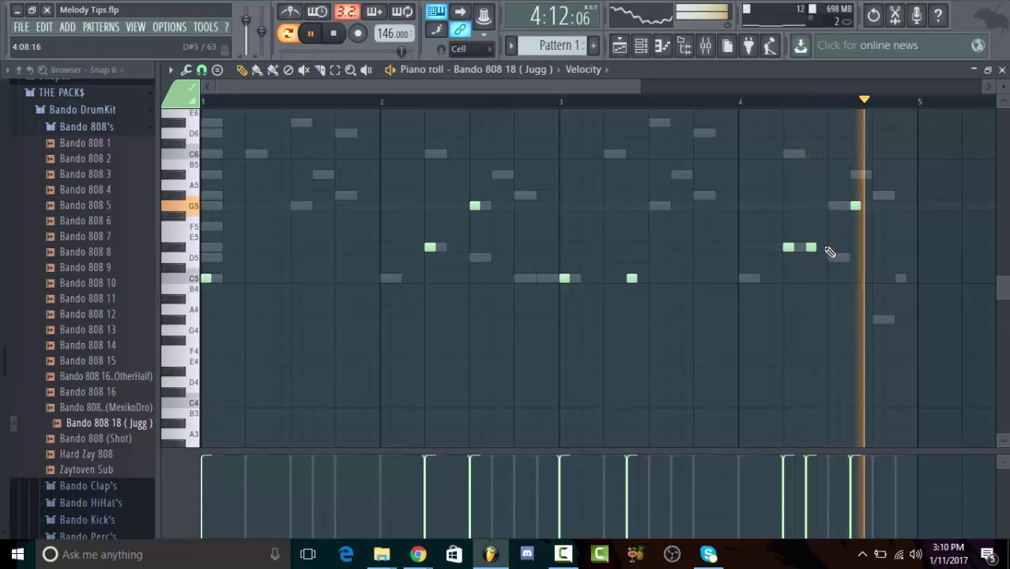
pyautogui.rightClick(809, 246)
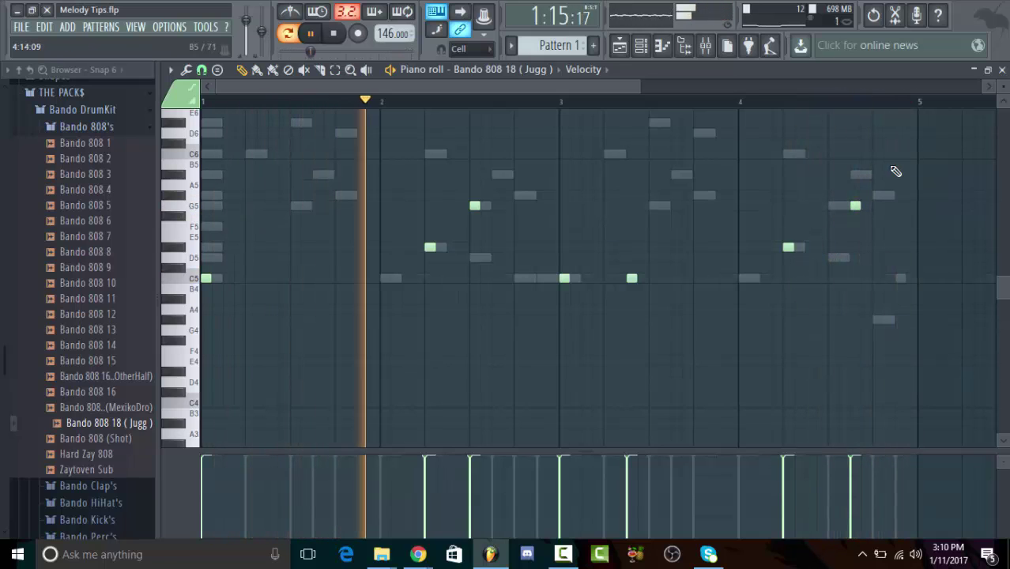
pyautogui.press('space')
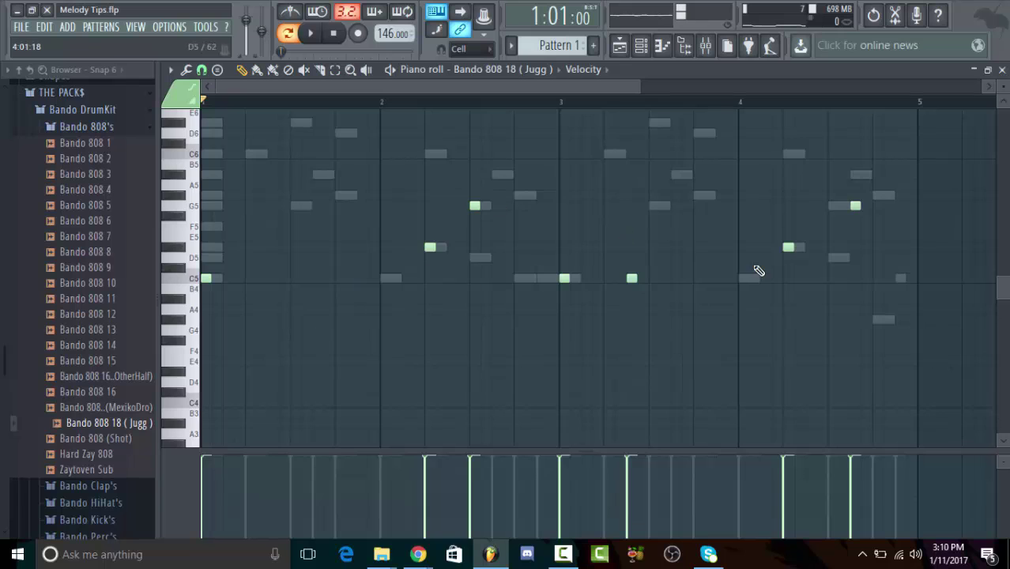
pyautogui.scroll(4, 251, 158)
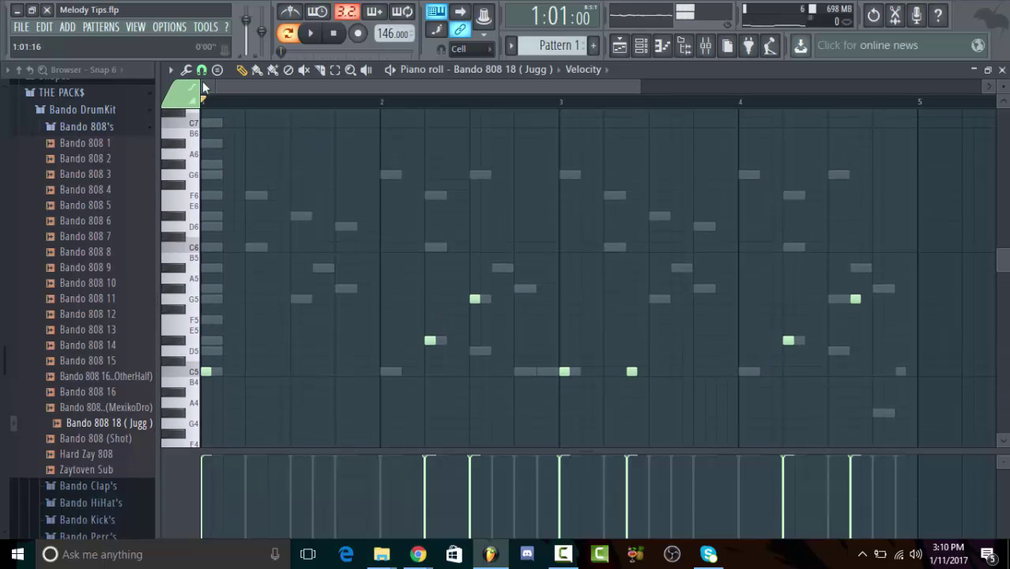
pyautogui.click(170, 69)
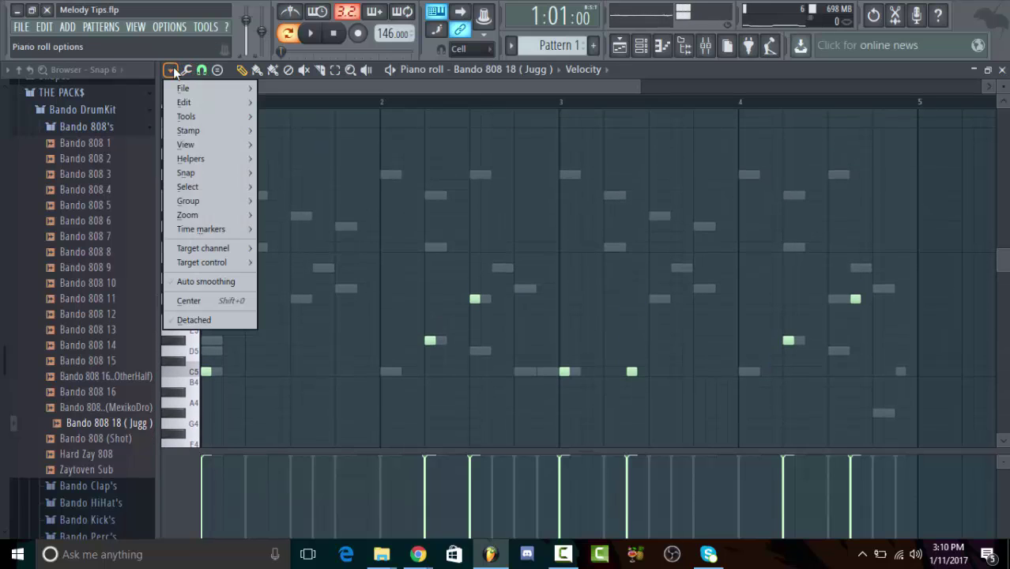
pyautogui.moveTo(223, 157)
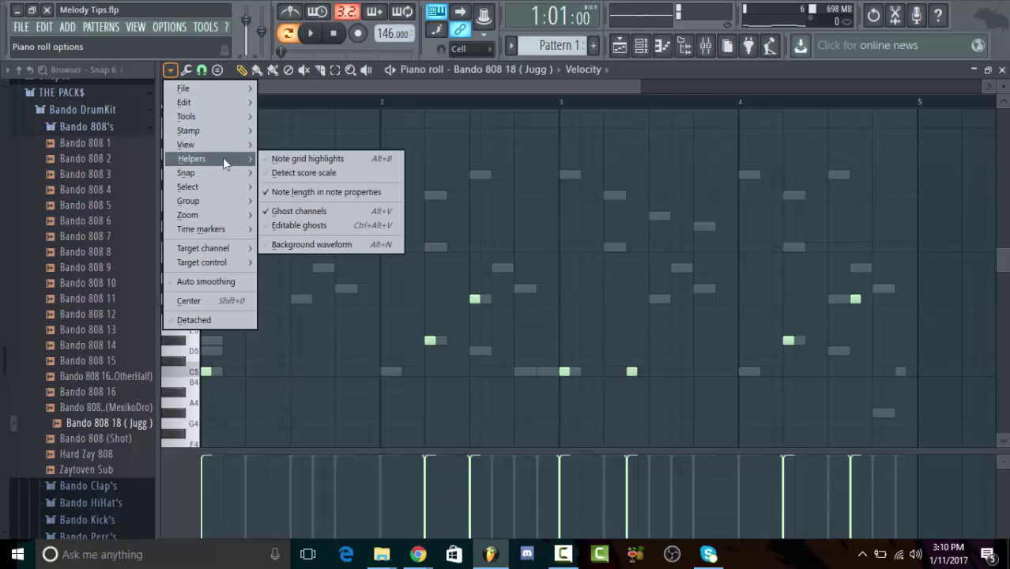
pyautogui.moveTo(206, 88)
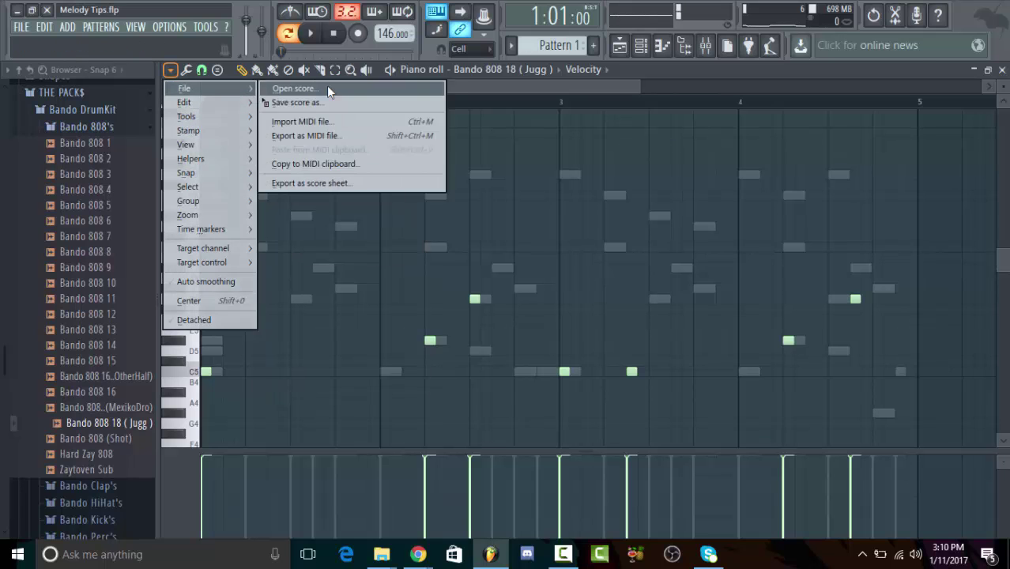
pyautogui.click(326, 87)
pyautogui.click(903, 56)
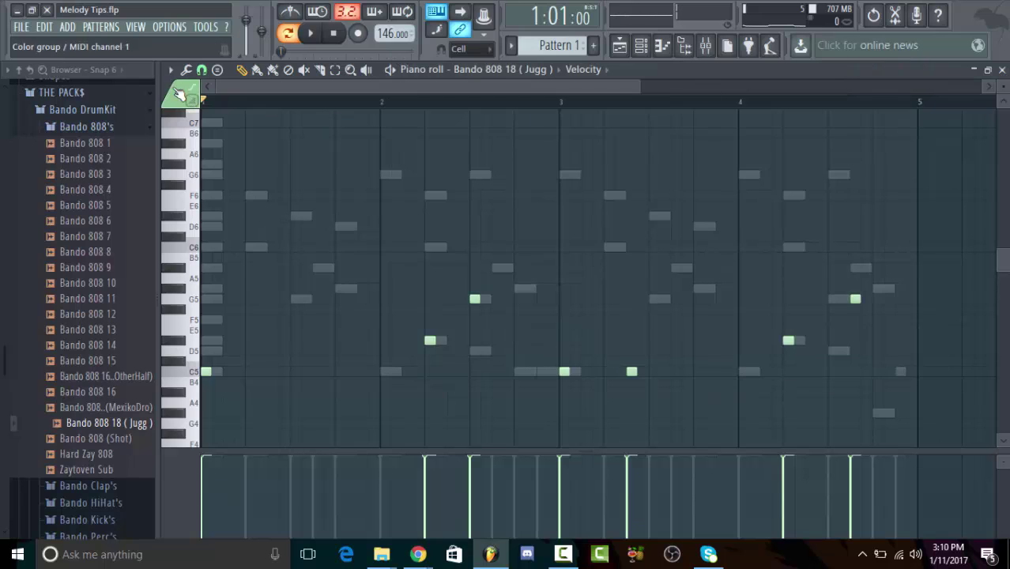
# Step: Turn the piano roll's ghost channels off and back on
pyautogui.click(170, 69)
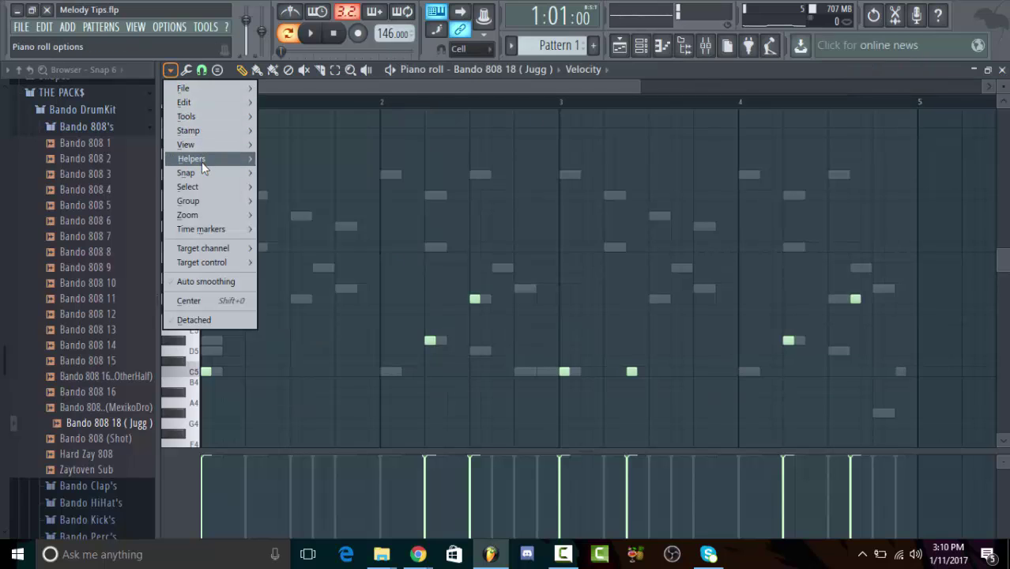
pyautogui.click(171, 71)
pyautogui.click(171, 70)
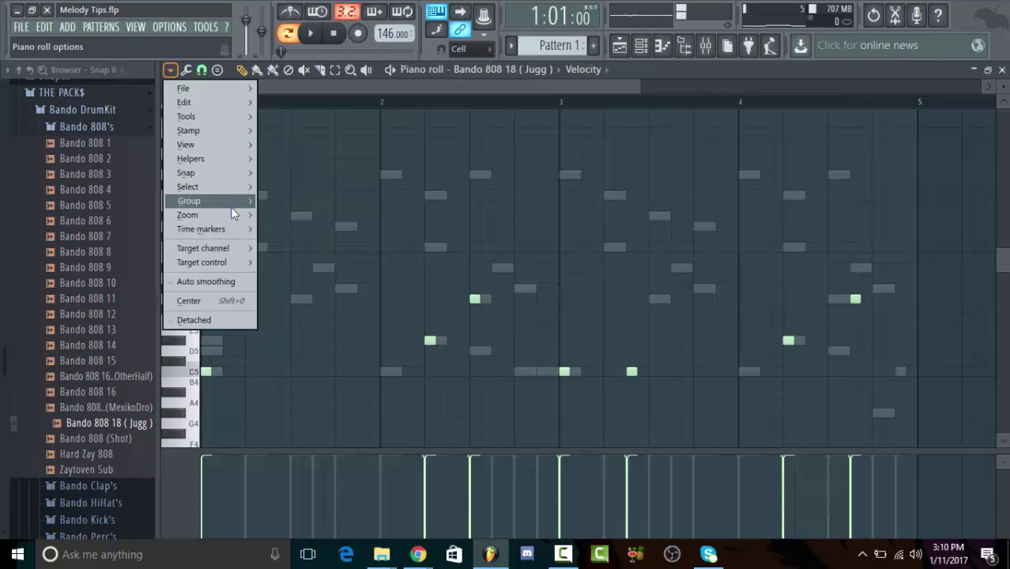
pyautogui.moveTo(207, 158)
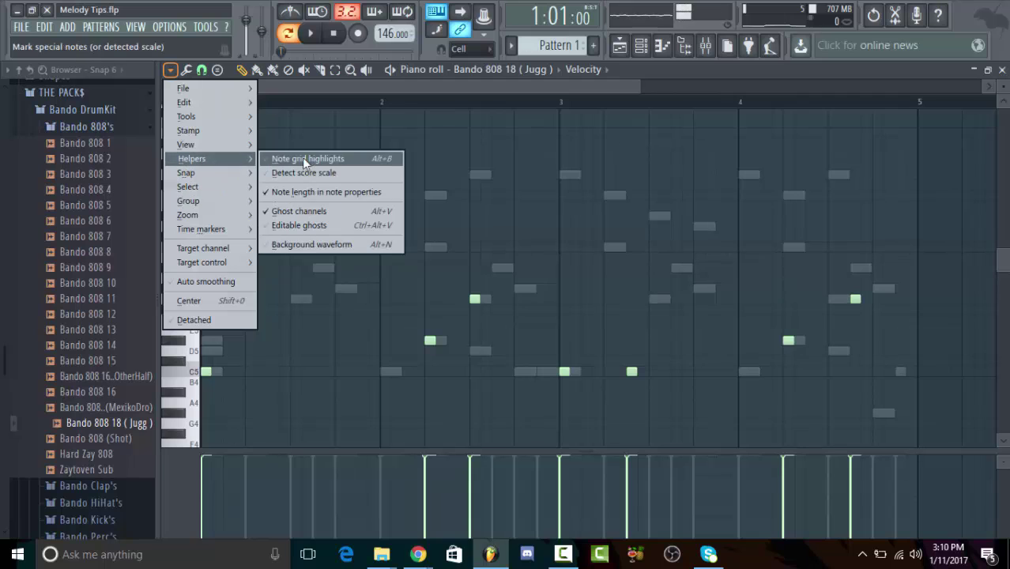
pyautogui.click(300, 211)
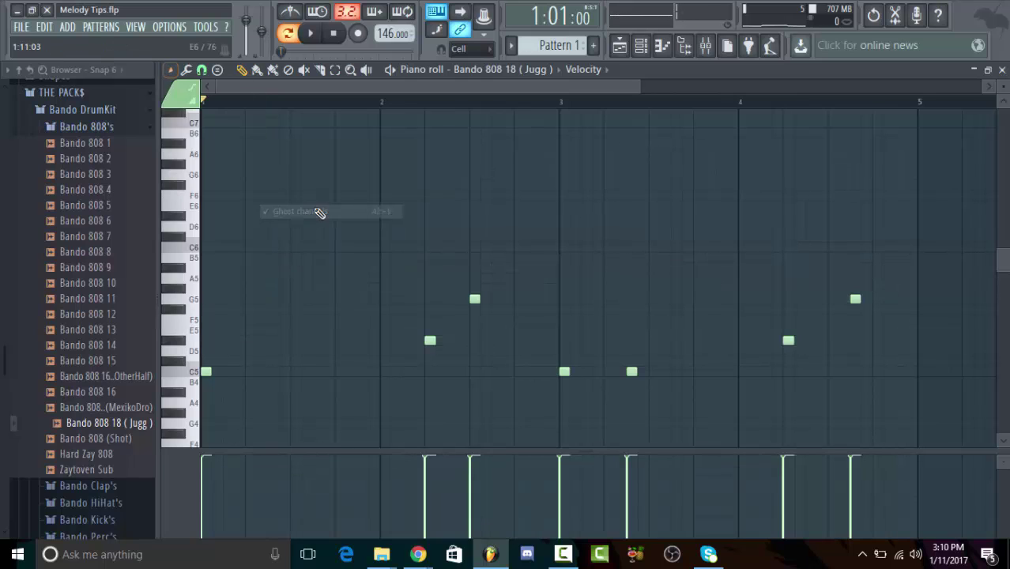
pyautogui.click(170, 70)
pyautogui.moveTo(207, 158)
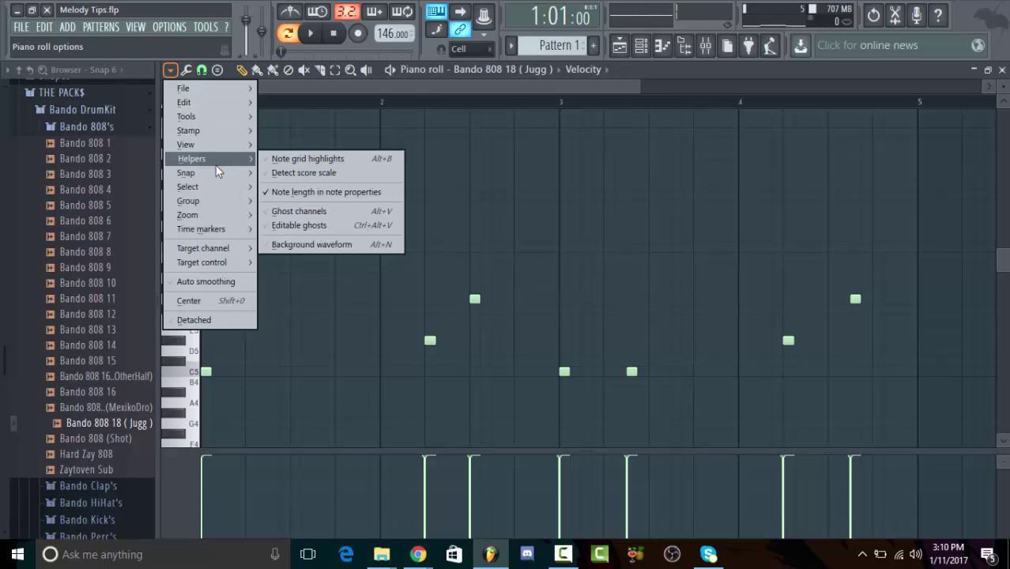
pyautogui.click(284, 211)
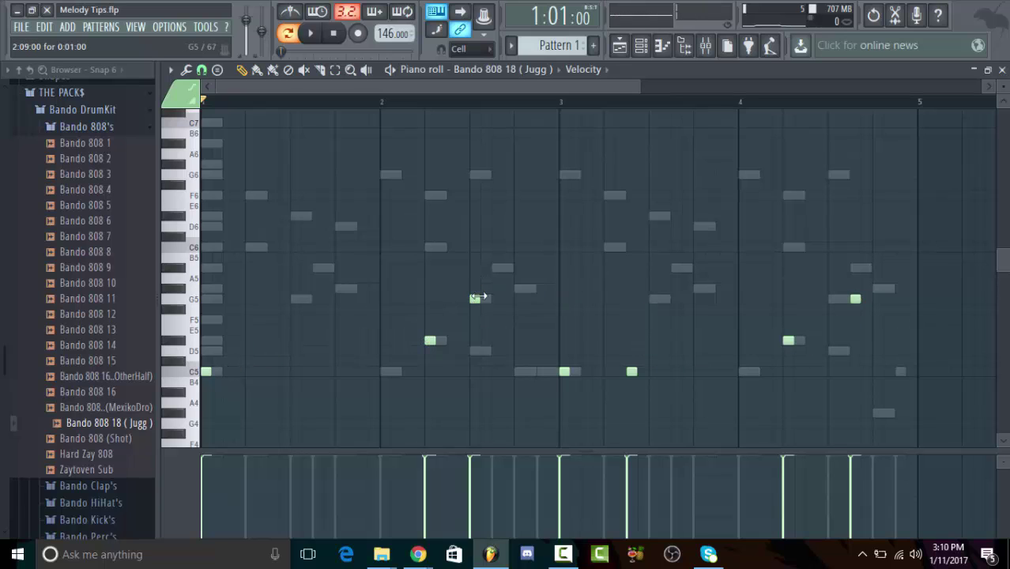
pyautogui.scroll(3, 220, 154)
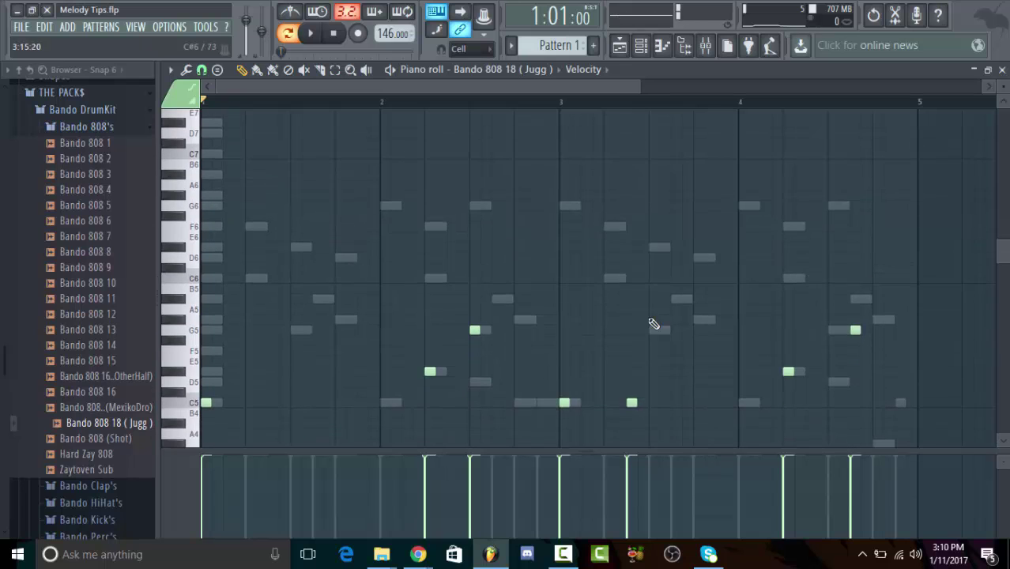
pyautogui.scroll(8, 293, 216)
pyautogui.scroll(-14, 300, 322)
pyautogui.scroll(5, 411, 237)
pyautogui.scroll(-8, 600, 135)
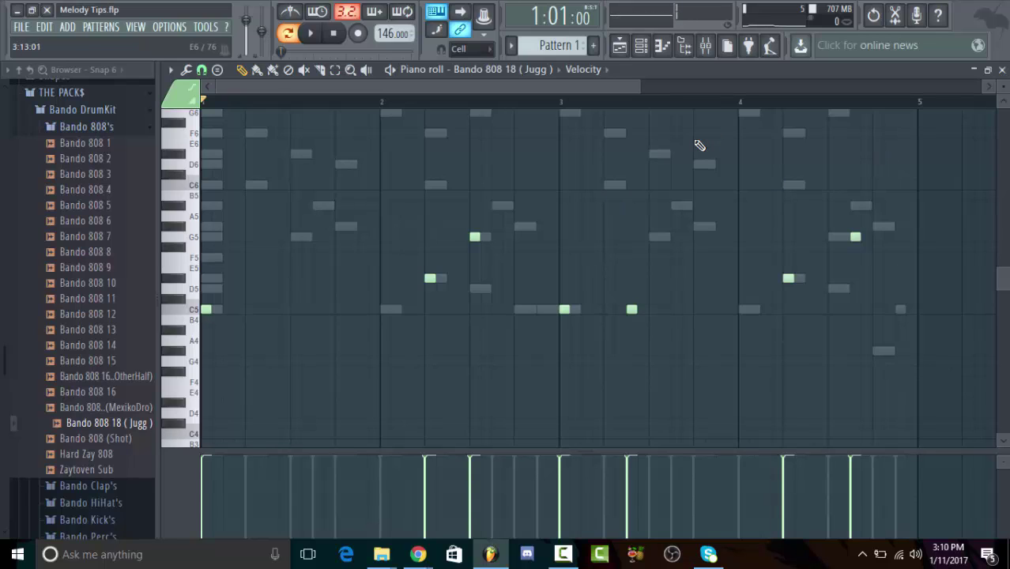
pyautogui.scroll(9, 568, 190)
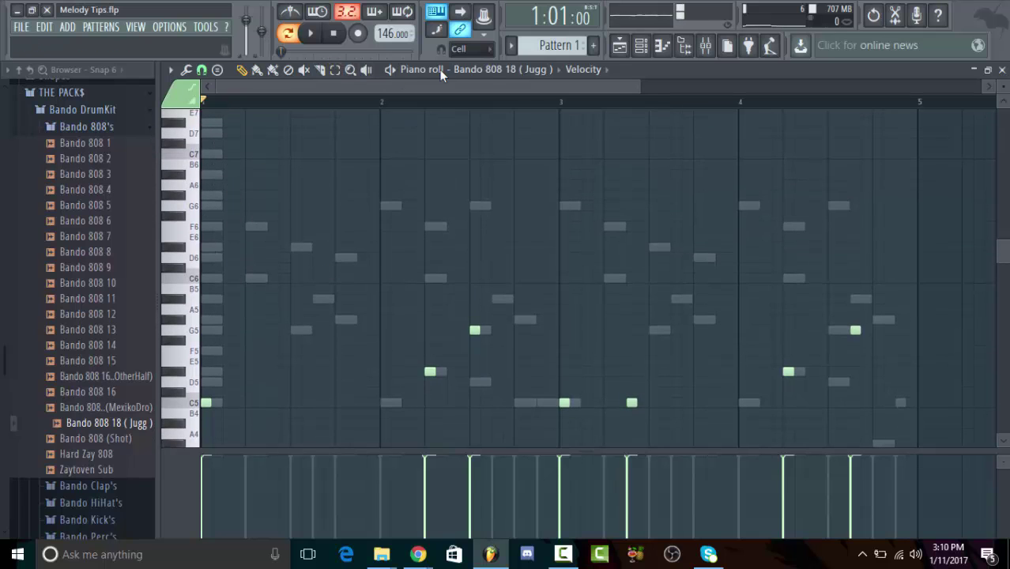
# Step: Examine the Ye Are Godz channel's stacked notes in the piano roll and return to the channel rack
pyautogui.click(496, 72)
pyautogui.click(501, 194)
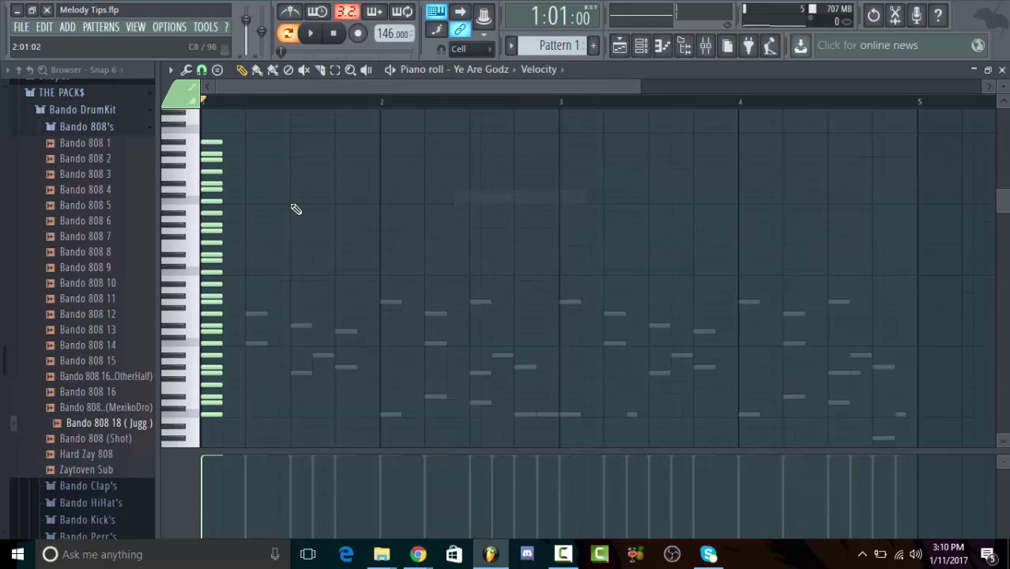
pyautogui.scroll(-3, 273, 183)
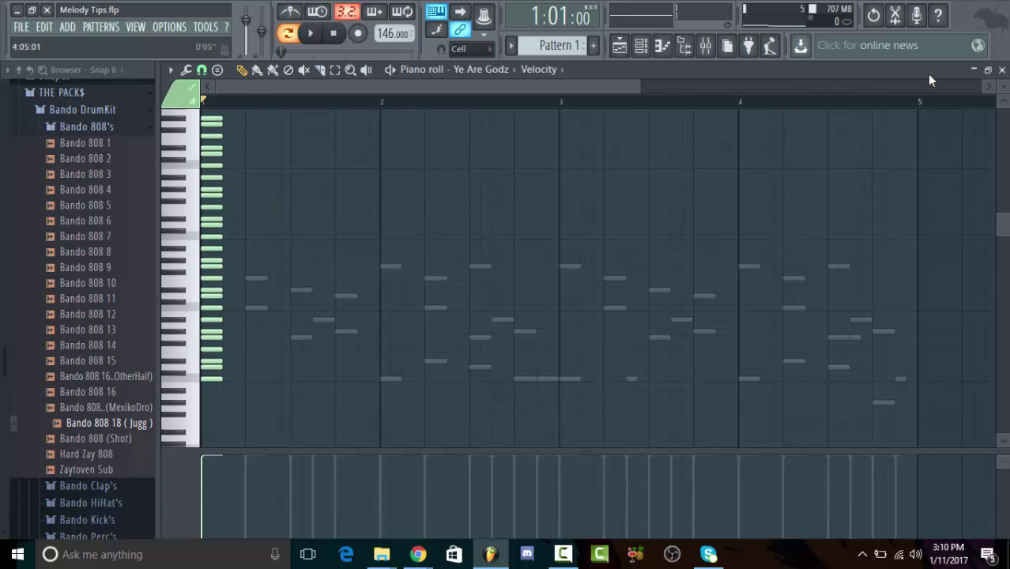
pyautogui.click(1002, 70)
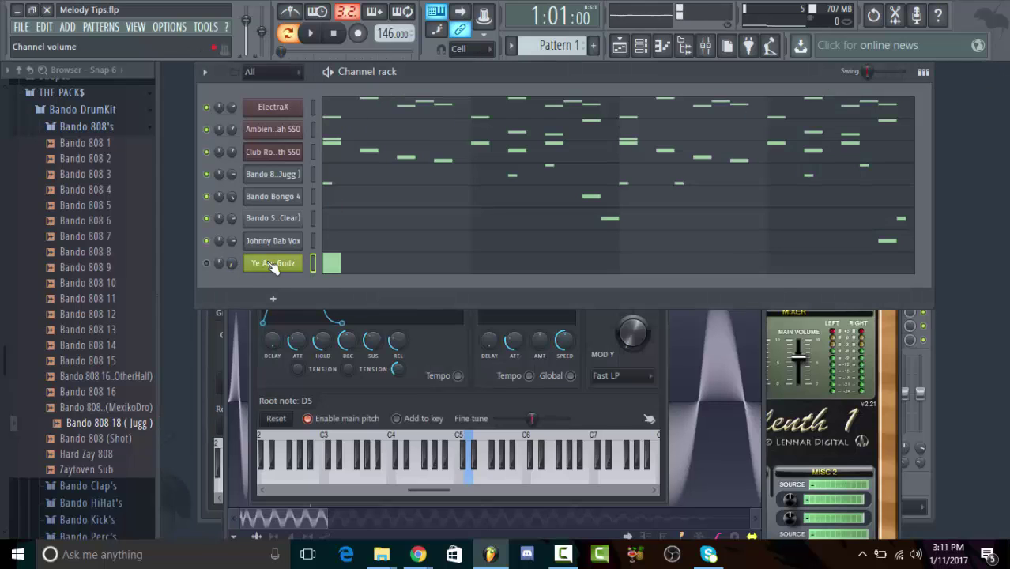
pyautogui.click(339, 270)
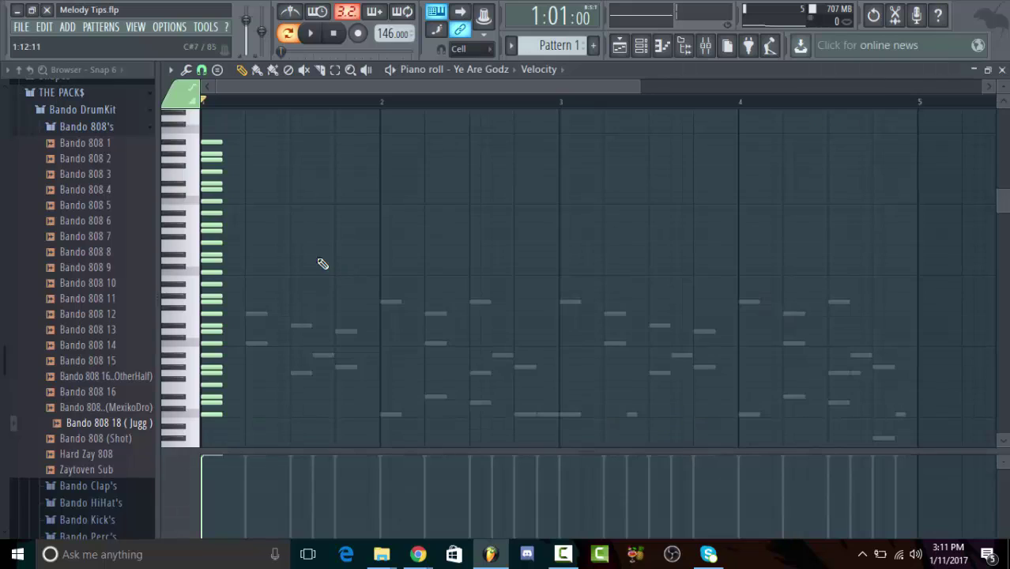
pyautogui.scroll(-2, 310, 202)
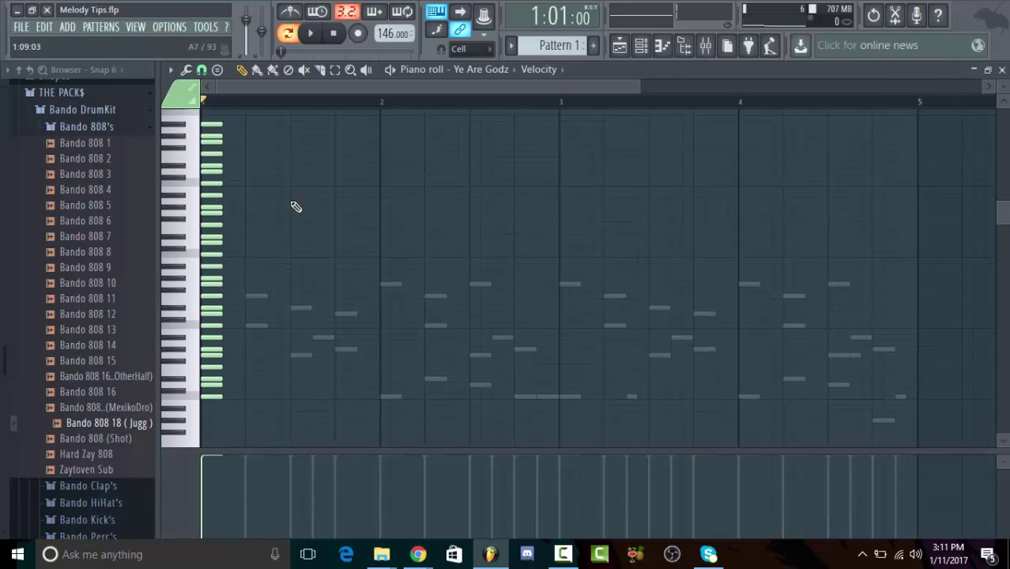
pyautogui.click(1001, 70)
# Step: Inspect the Ye Are Godz channel's sampler settings and channel options without changing anything
pyautogui.click(274, 263)
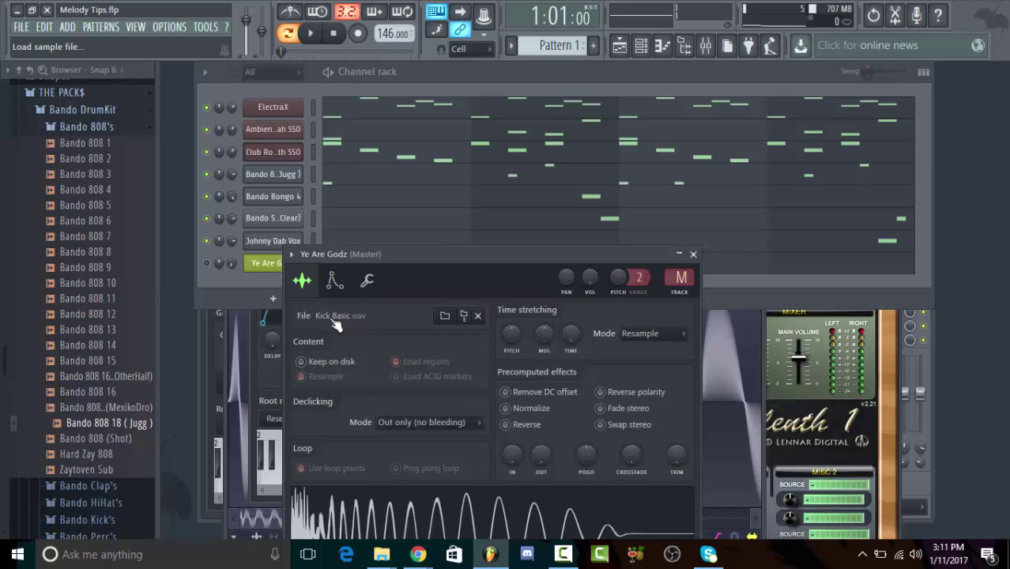
pyautogui.rightClick(269, 263)
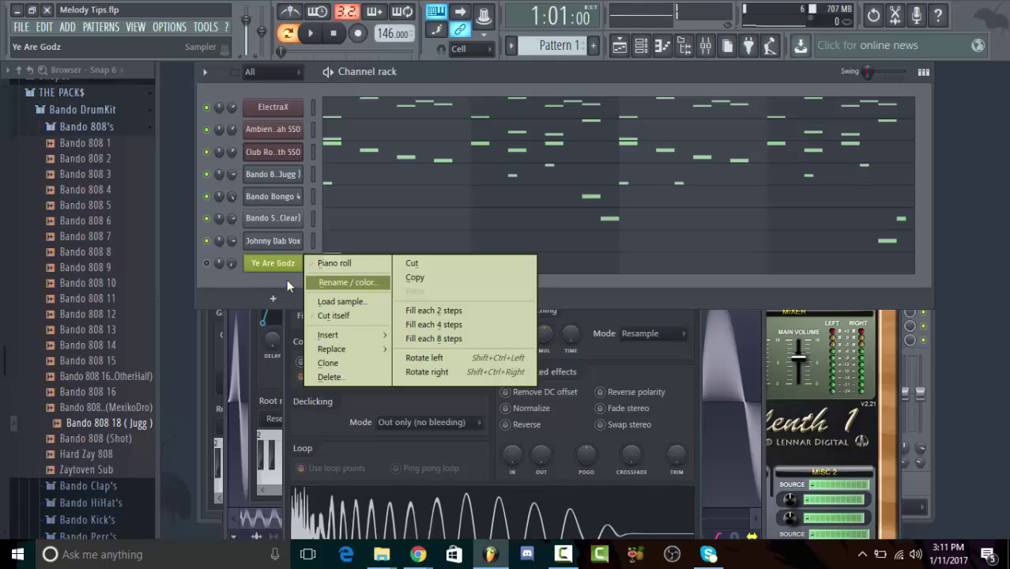
pyautogui.click(263, 275)
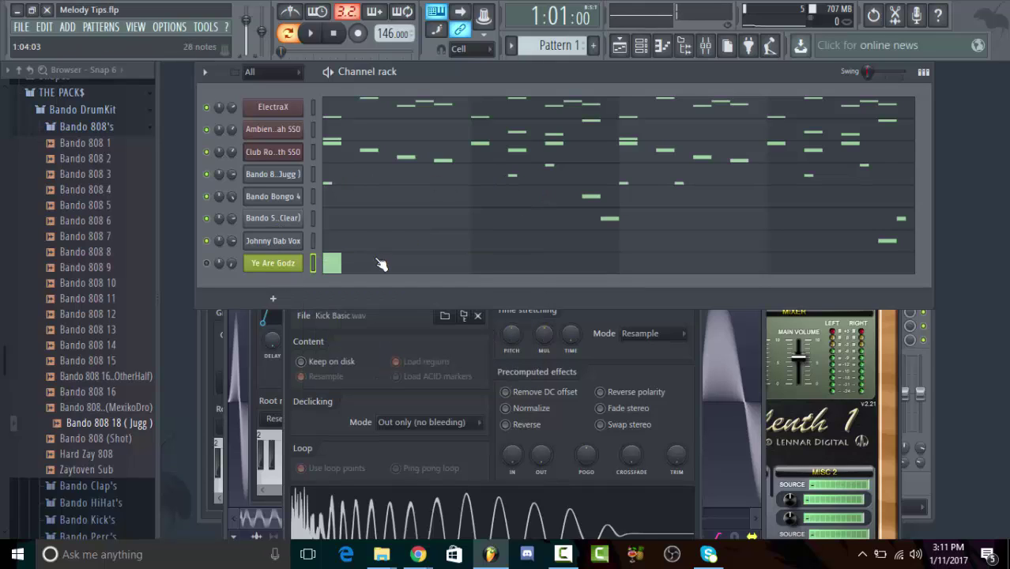
# Step: View the ElectraX melody in its piano roll, return to the channel rack and start pattern playback
pyautogui.click(365, 113)
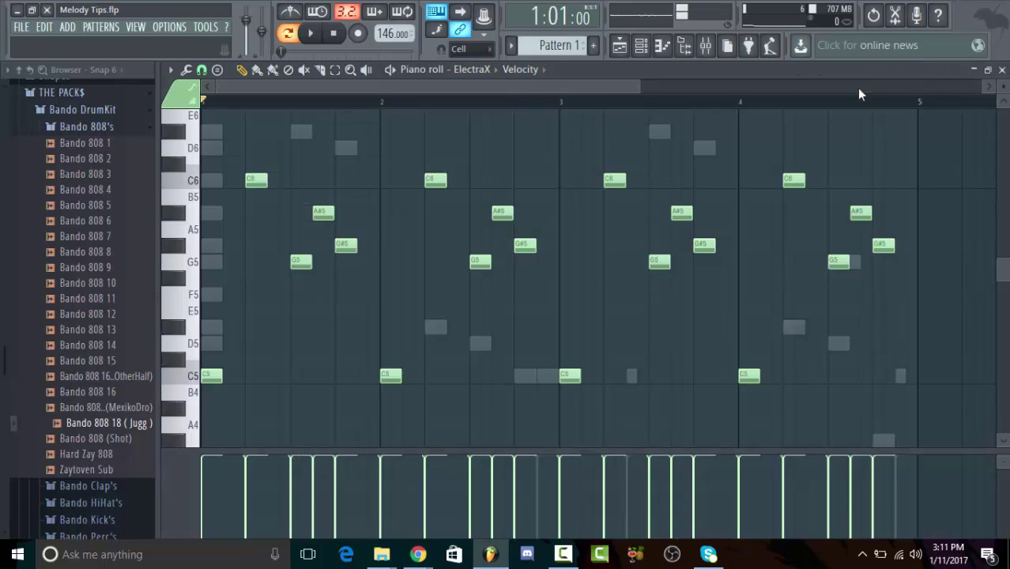
pyautogui.click(1001, 70)
pyautogui.press('space')
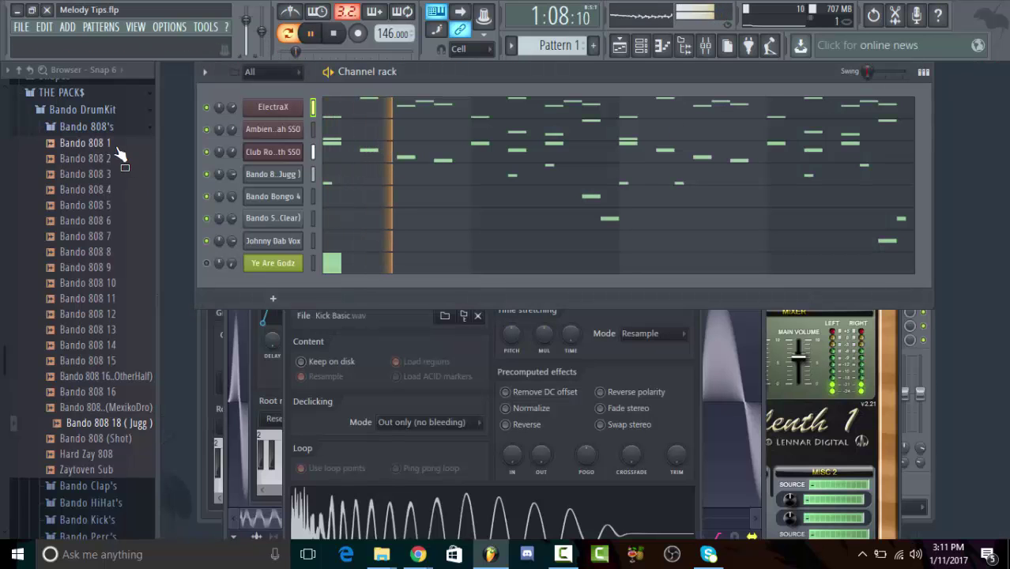
# Step: Try an extra C5 note just before bar 2 in the Bando 808 18 piano roll, remove it and return to the channel rack
pyautogui.click(83, 126)
pyautogui.click(401, 179)
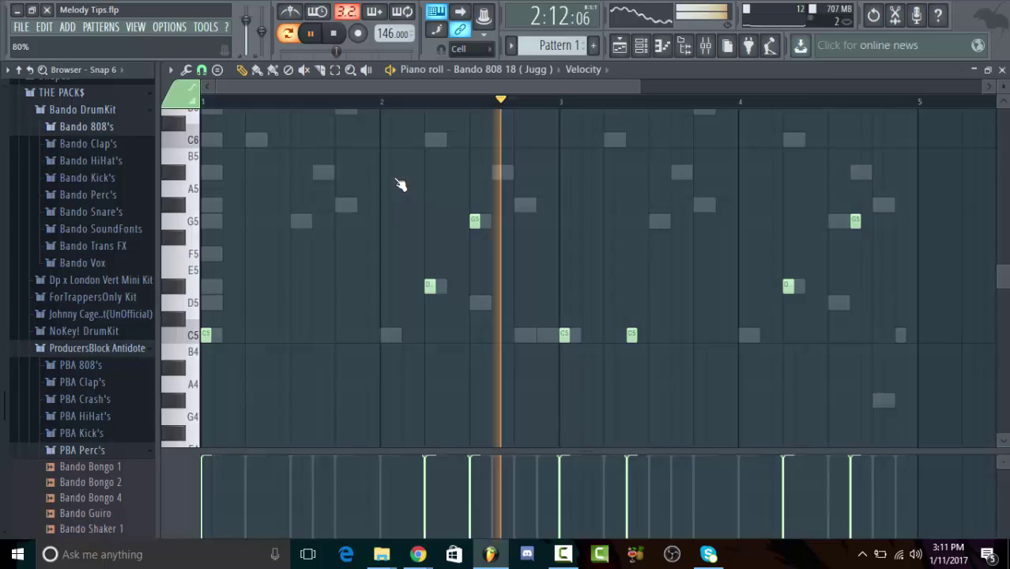
pyautogui.press('space')
pyautogui.click(362, 335)
pyautogui.press('space')
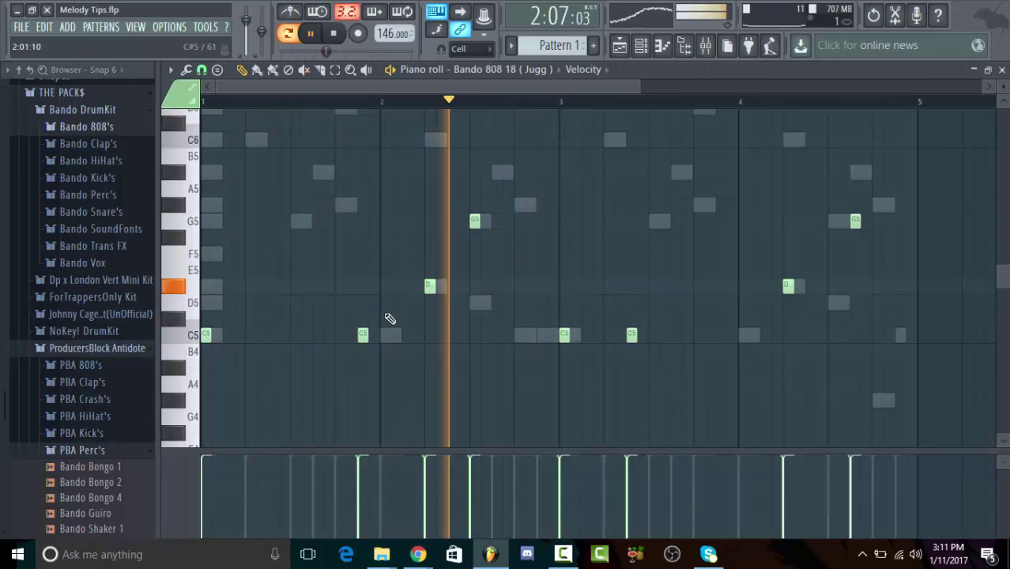
pyautogui.rightClick(362, 335)
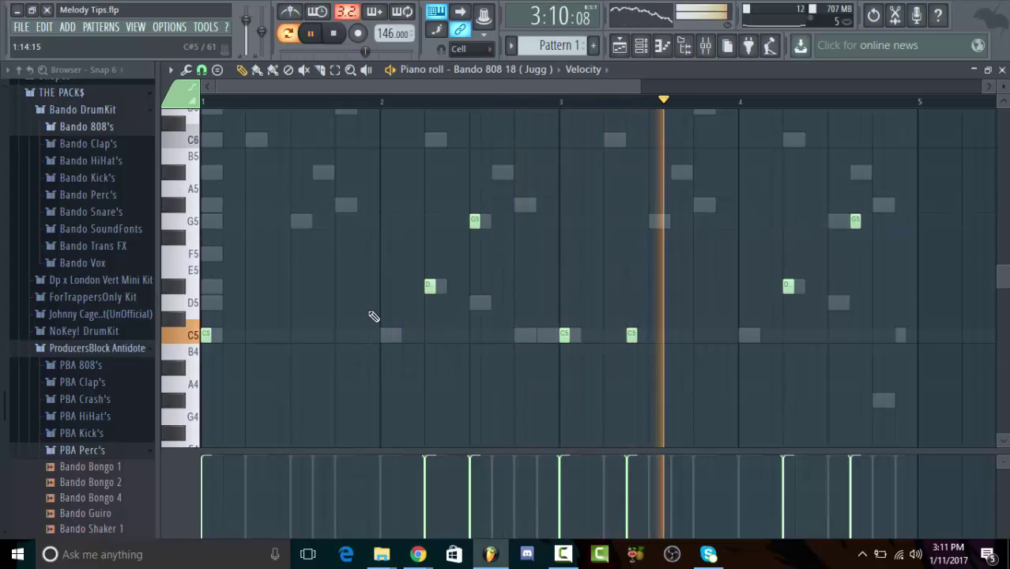
pyautogui.press('F7')
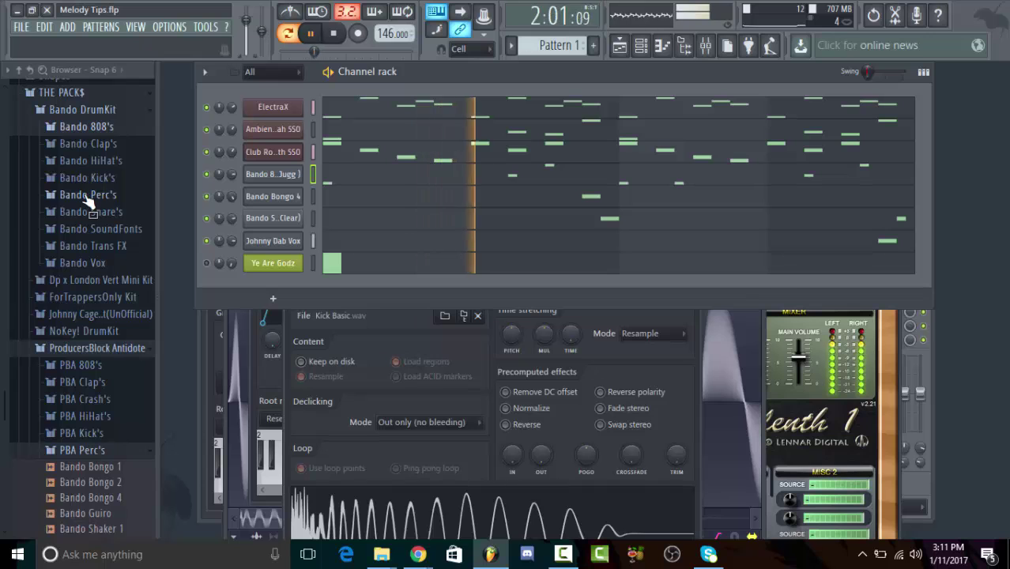
# Step: Audition the samples in the Bando HiHat's folder and add Bando HiHat 2 as a channel above Johnny Dab Vox
pyautogui.click(120, 162)
pyautogui.click(118, 255)
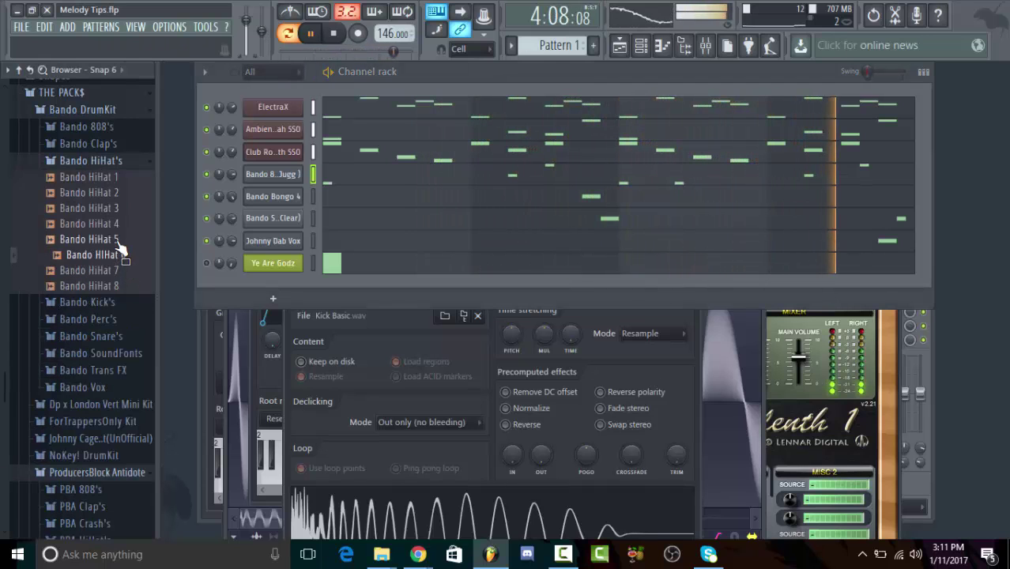
pyautogui.click(117, 239)
pyautogui.click(117, 224)
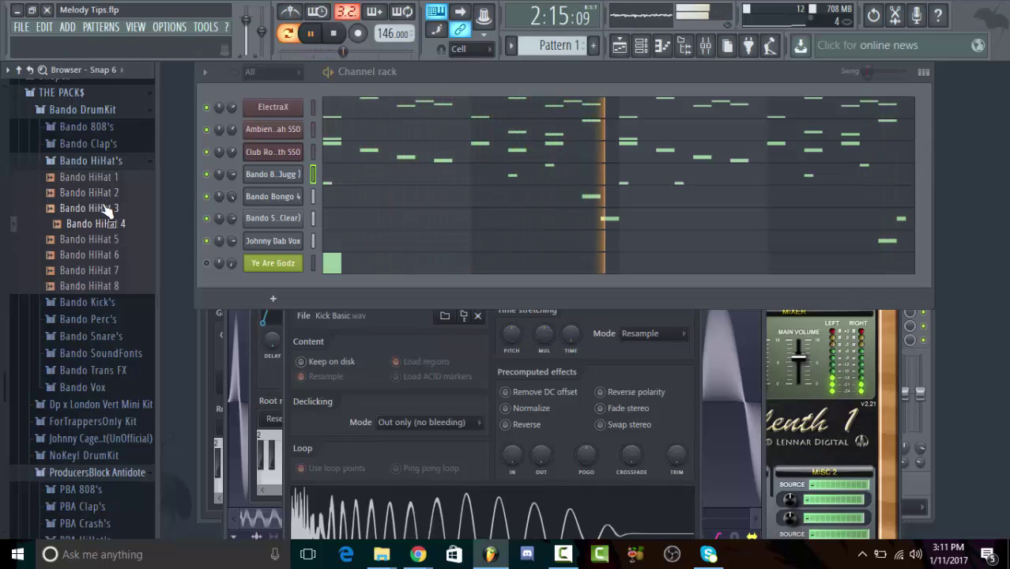
pyautogui.click(111, 207)
pyautogui.click(106, 191)
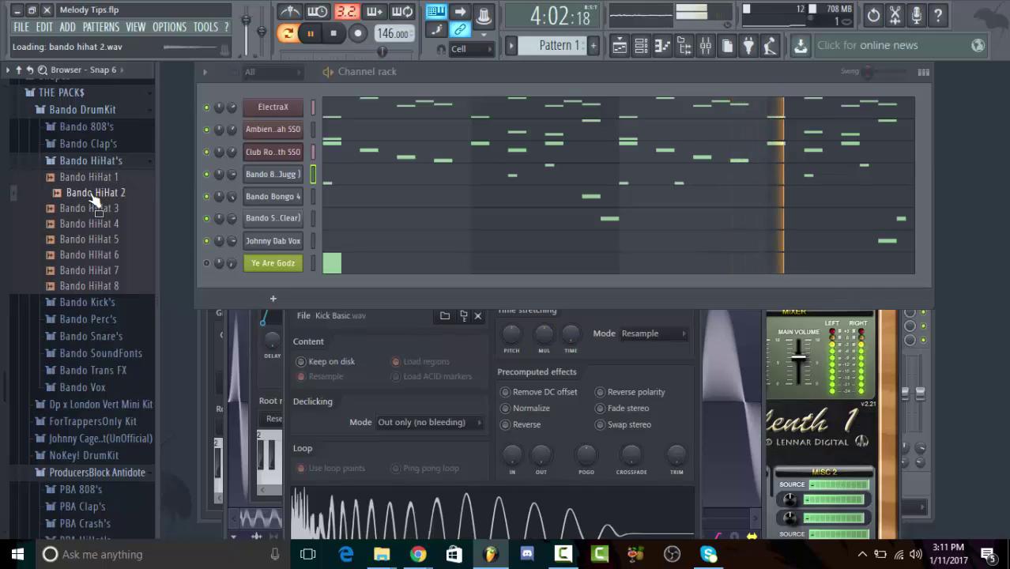
pyautogui.moveTo(95, 197); pyautogui.dragTo(292, 245)
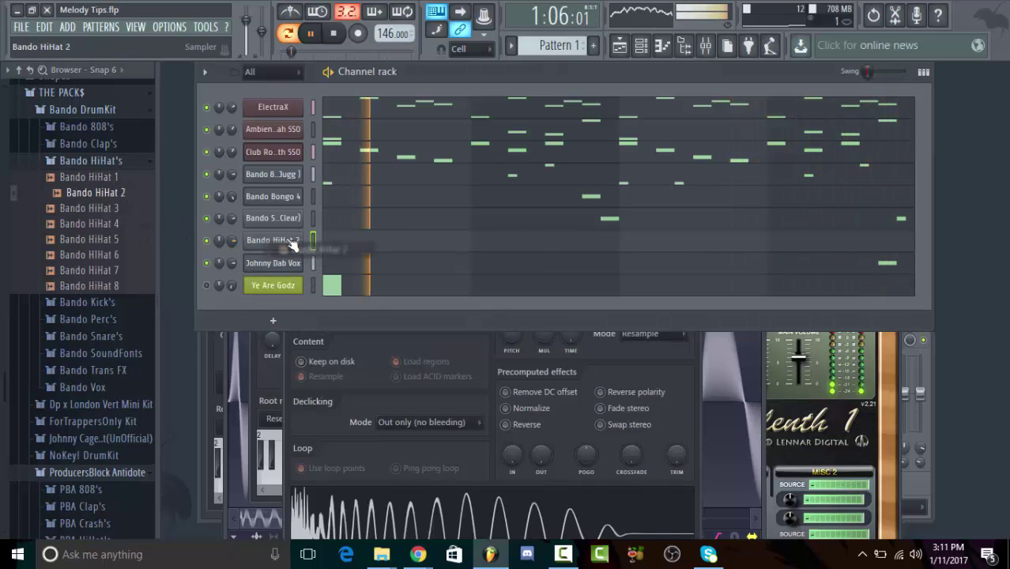
# Step: Set the Bando HiHat 2 channel to cut itself, normalize its sample and set its time stretching mode to e3 generic
pyautogui.rightClick(297, 240)
pyautogui.click(349, 294)
pyautogui.click(286, 244)
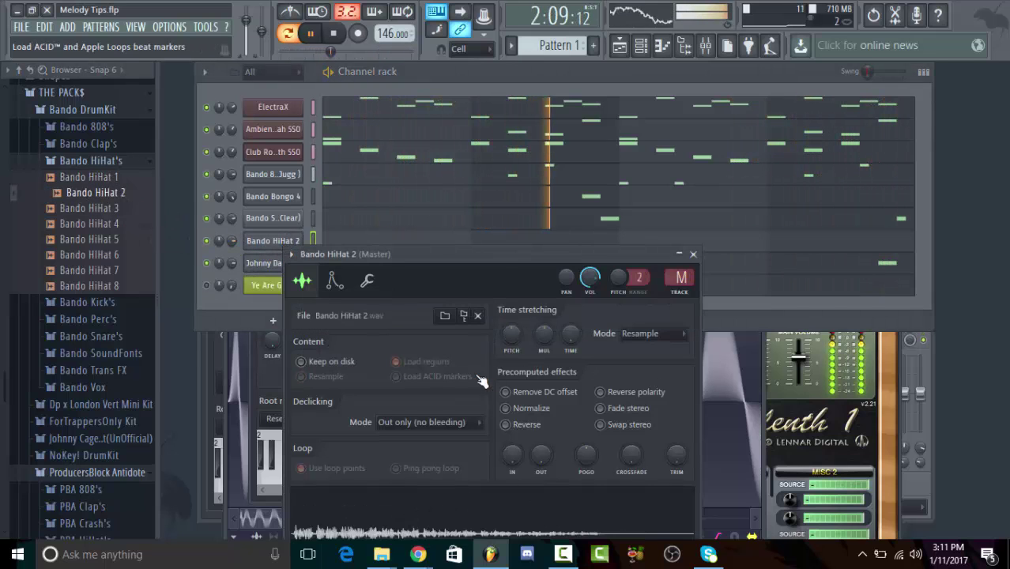
pyautogui.click(505, 408)
pyautogui.click(639, 334)
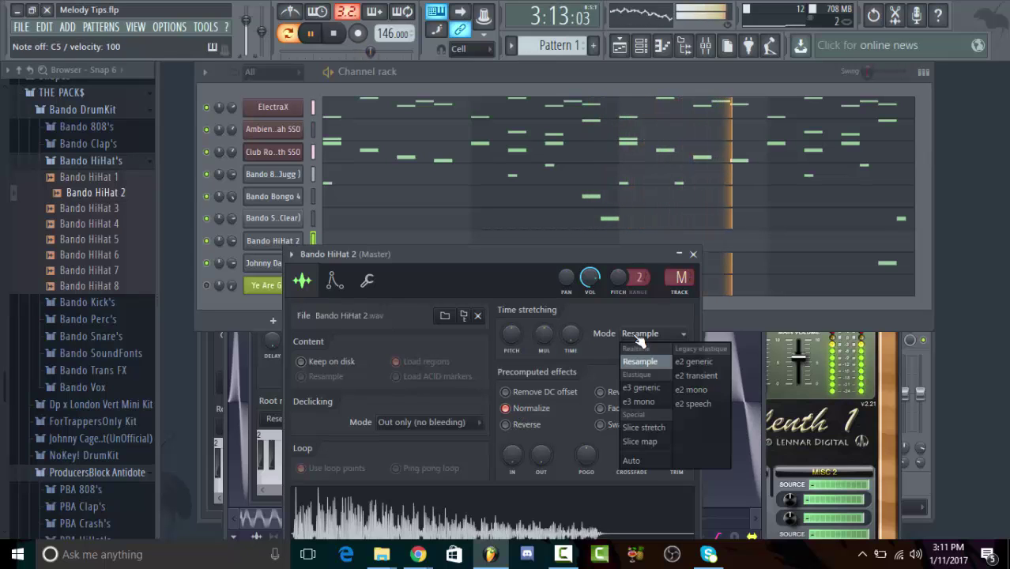
pyautogui.click(641, 387)
# Step: Place a C5 note at the start of bar 1 in the Bando HiHat 2 piano roll and return to the channel rack
pyautogui.rightClick(293, 240)
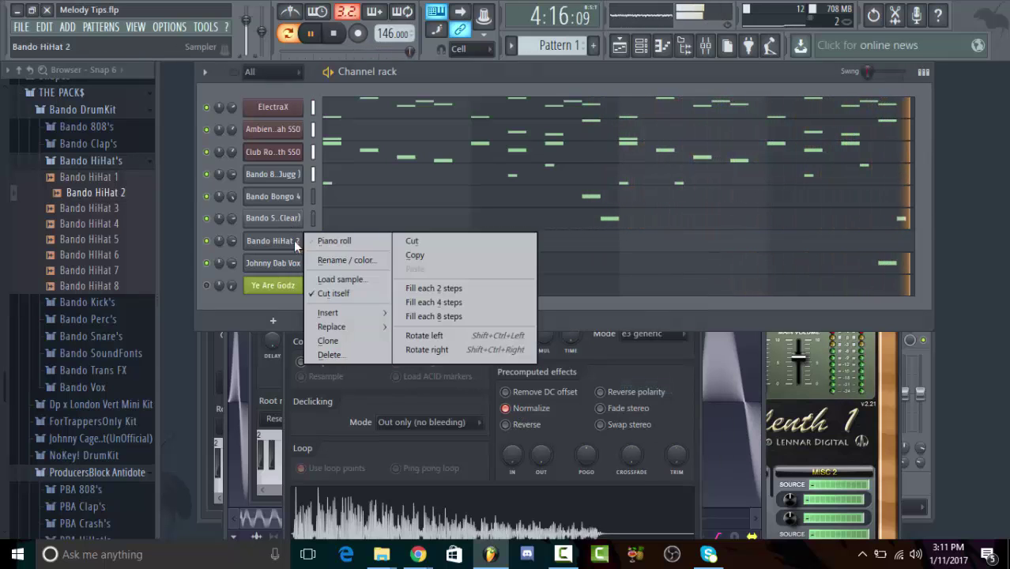
pyautogui.click(334, 240)
pyautogui.click(203, 279)
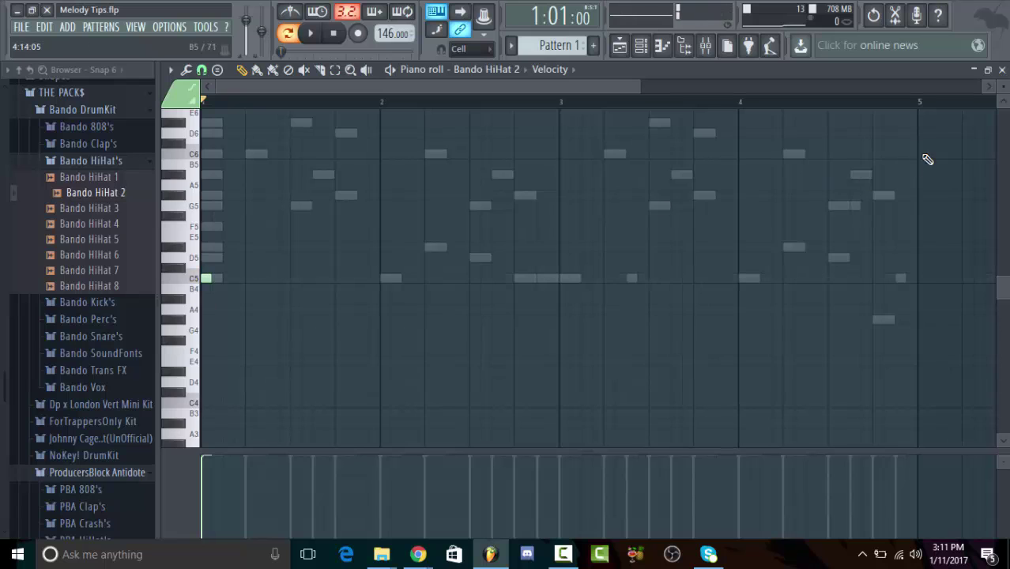
pyautogui.click(1002, 71)
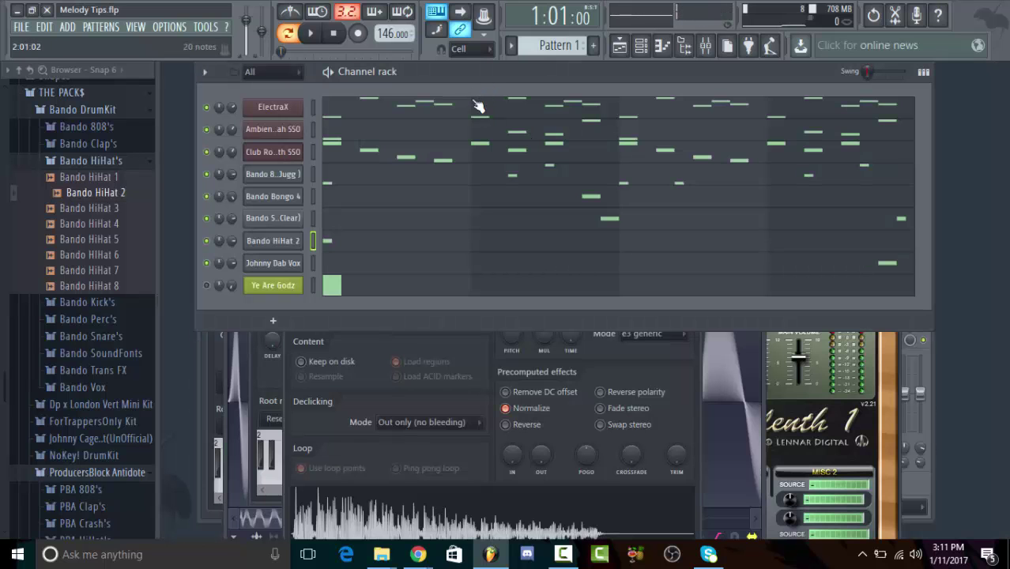
# Step: Compare the Bando 808 18 notes with the ElectraX melody in the piano roll, start playback and return to the channel rack
pyautogui.click(437, 183)
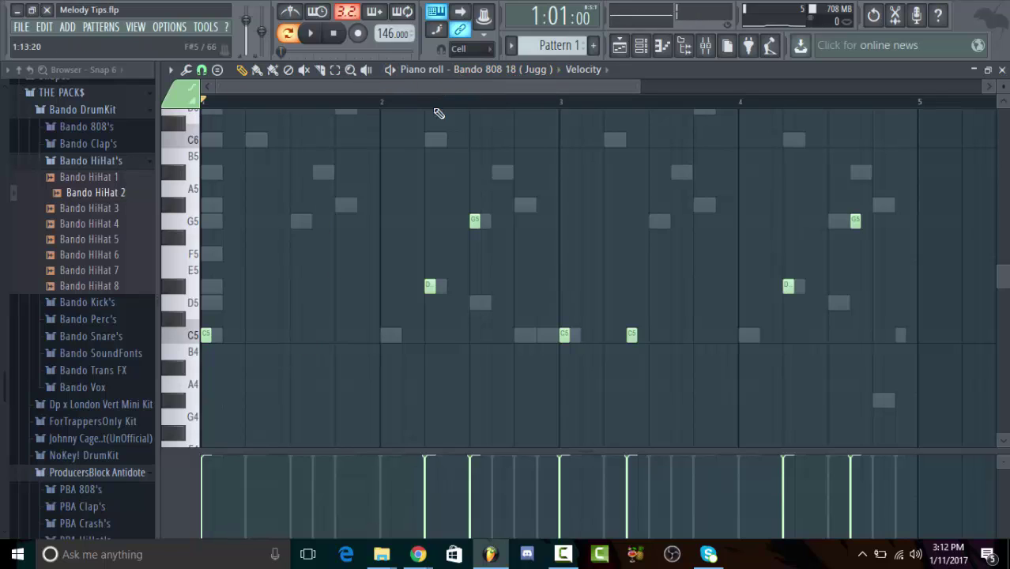
pyautogui.click(530, 71)
pyautogui.click(503, 98)
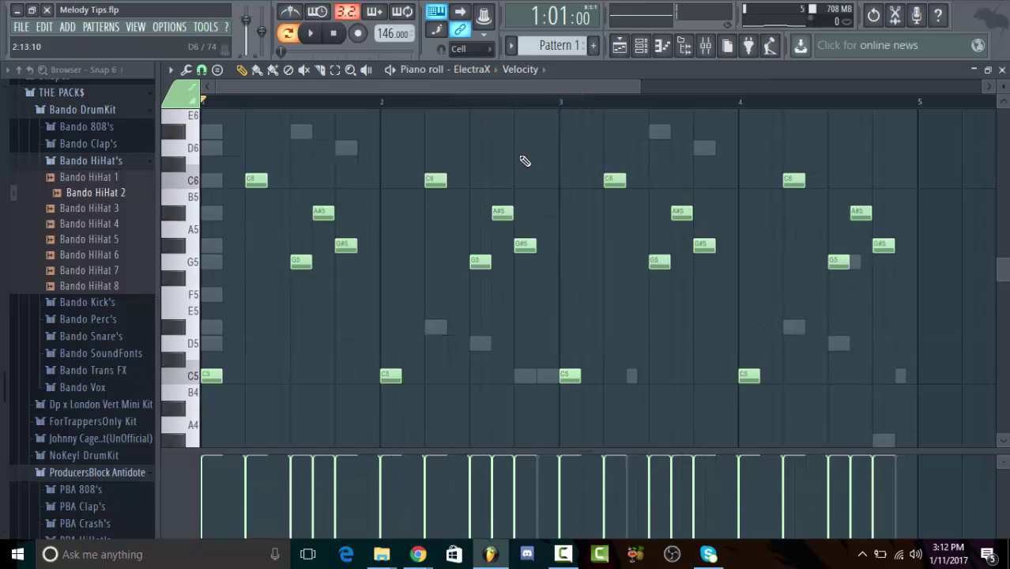
pyautogui.press('space')
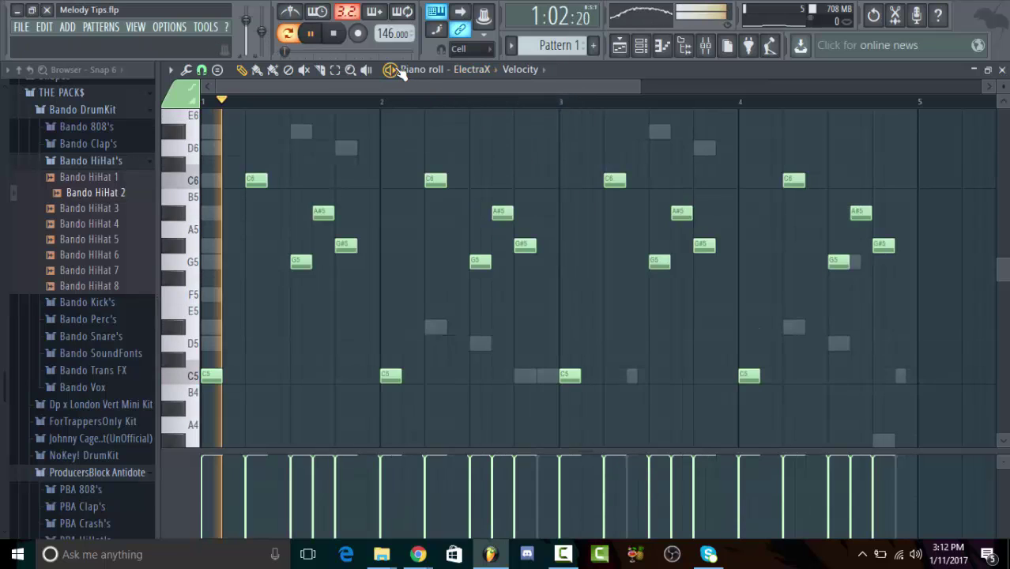
pyautogui.click(1001, 70)
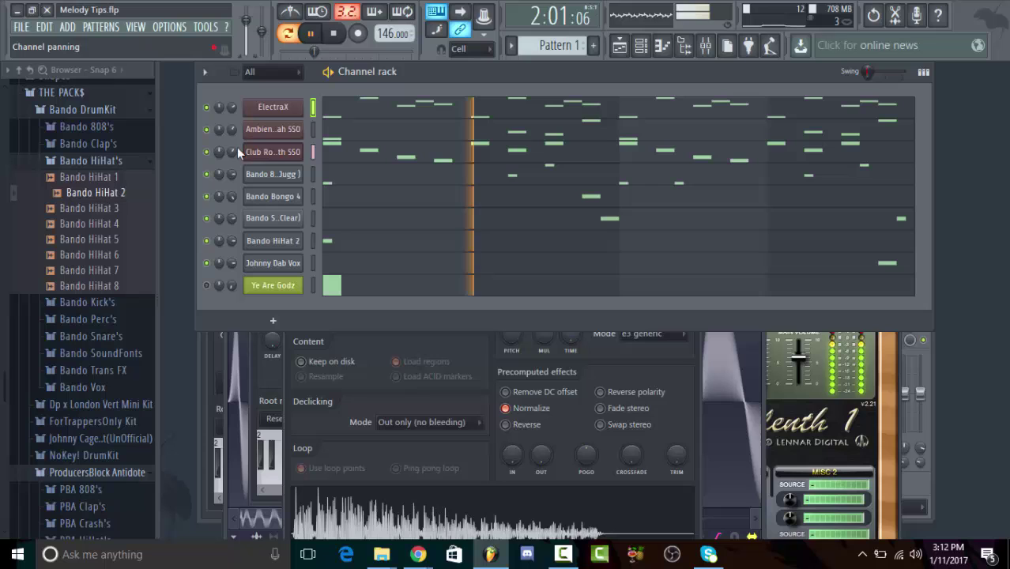
# Step: Solo the ElectraX channel, unmute the Ambient Wah and Club Rocking Synth channels, and listen to the melodies without drums
pyautogui.rightClick(207, 107)
pyautogui.click(215, 113)
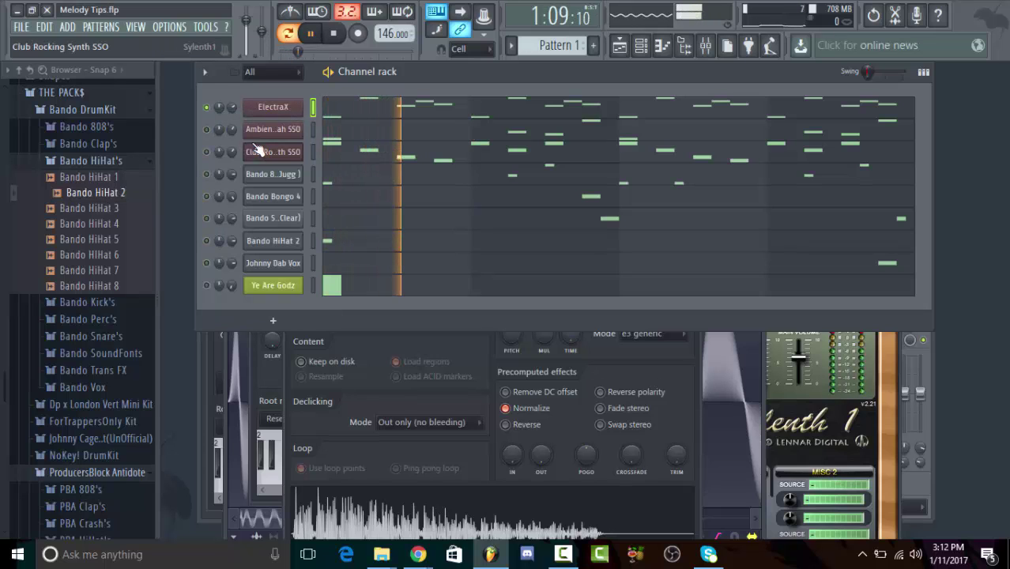
pyautogui.press('space')
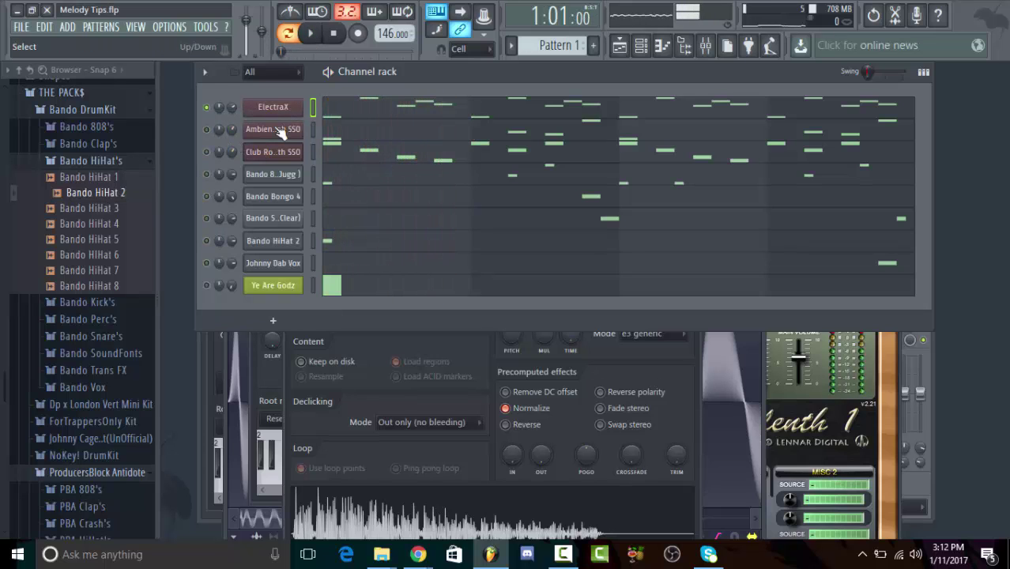
pyautogui.click(207, 152)
pyautogui.press('space')
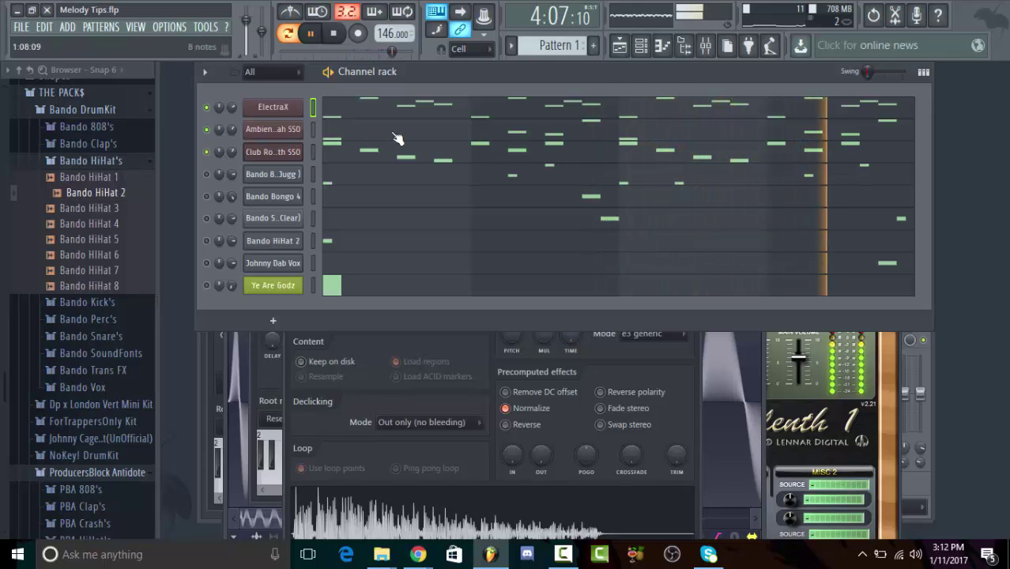
pyautogui.press('space')
# Step: Try extra C6, A#5, D#5 and G#5 notes in bar 1 of the Ambient Wah SSO piano roll and remove them
pyautogui.click(366, 132)
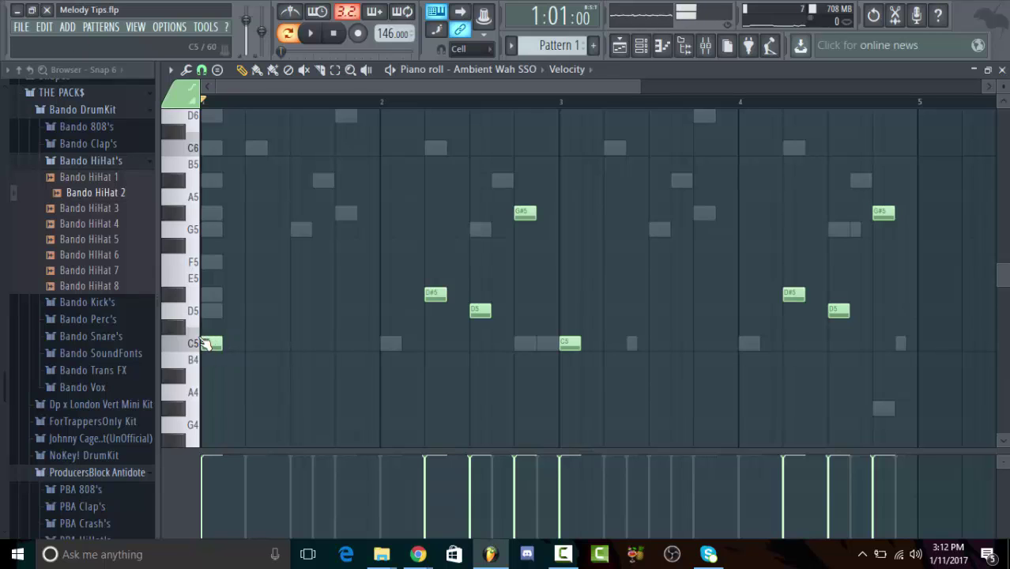
pyautogui.click(250, 147)
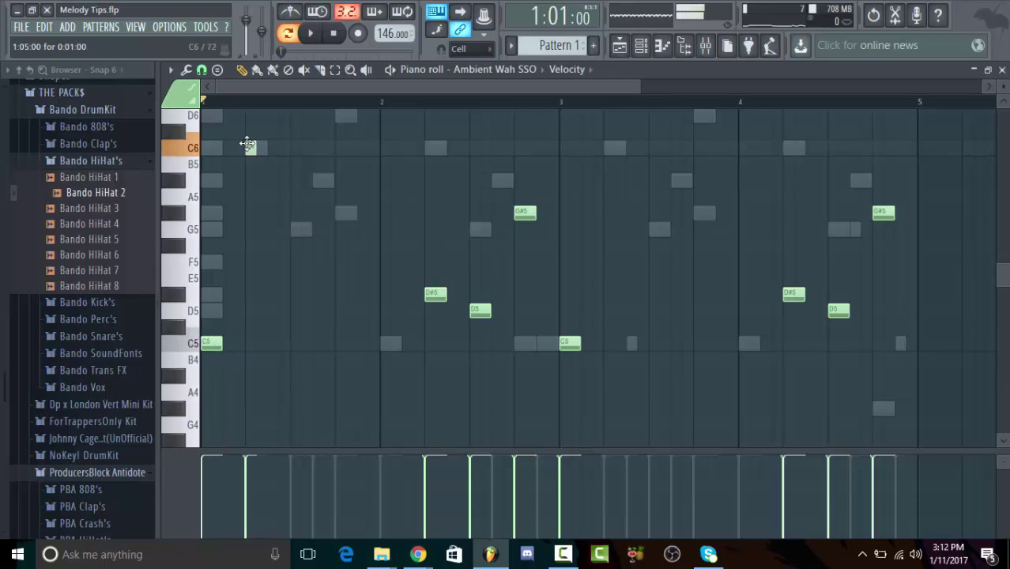
pyautogui.press('space')
pyautogui.click(319, 180)
pyautogui.press('space')
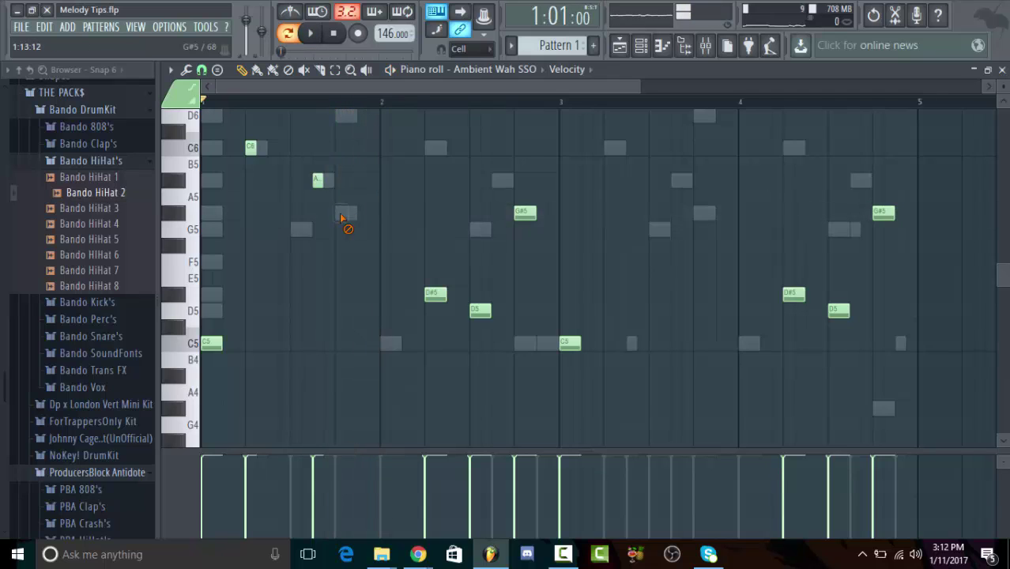
pyautogui.click(250, 294)
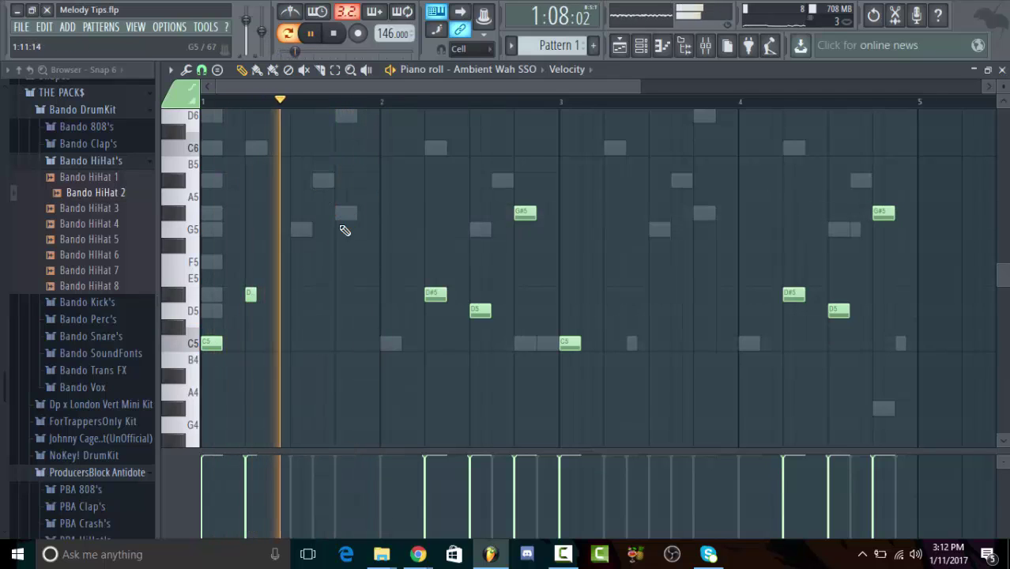
pyautogui.click(343, 212)
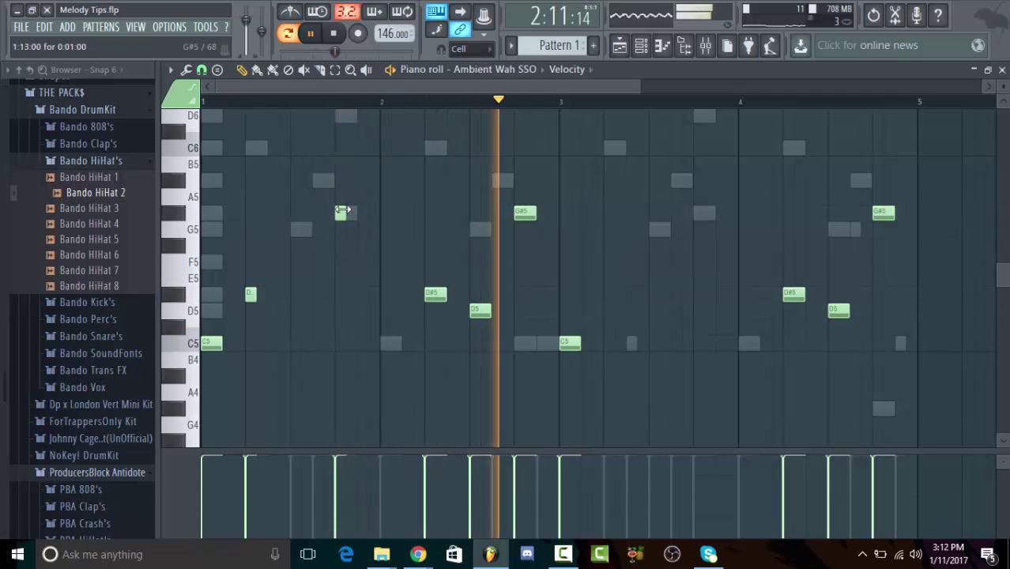
pyautogui.press('space')
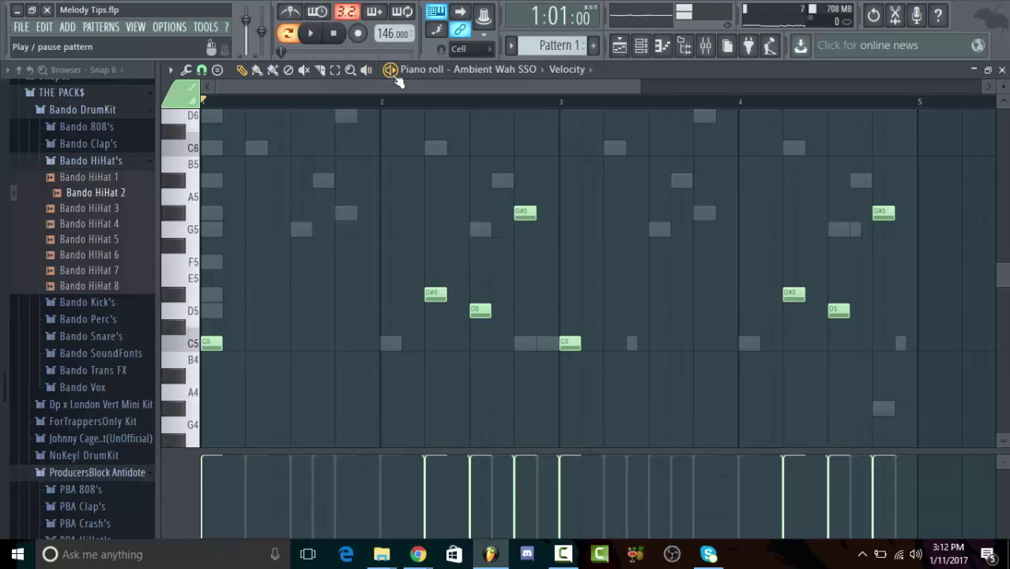
pyautogui.click(1001, 69)
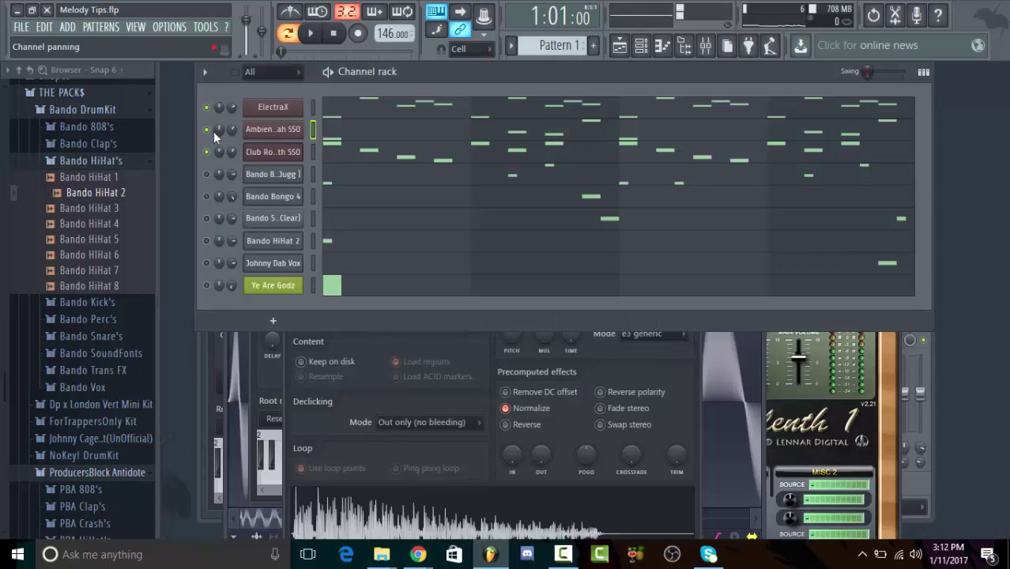
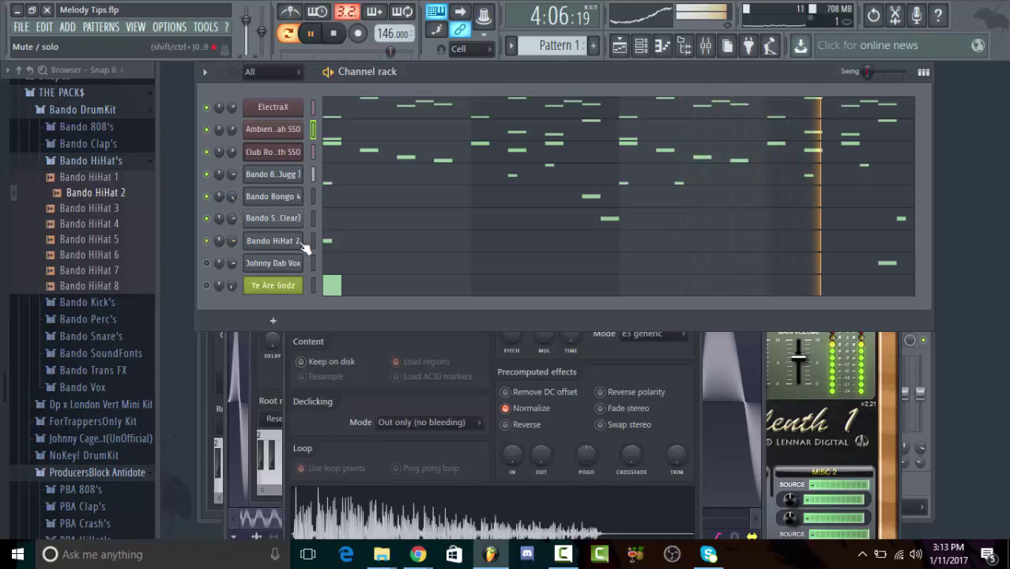
# Step: Add C5 hi-hat notes on steps 3, 5, 9, 13 and 15 of bar 1 in the Bando HiHat 2 piano roll and play the pattern
pyautogui.click(327, 245)
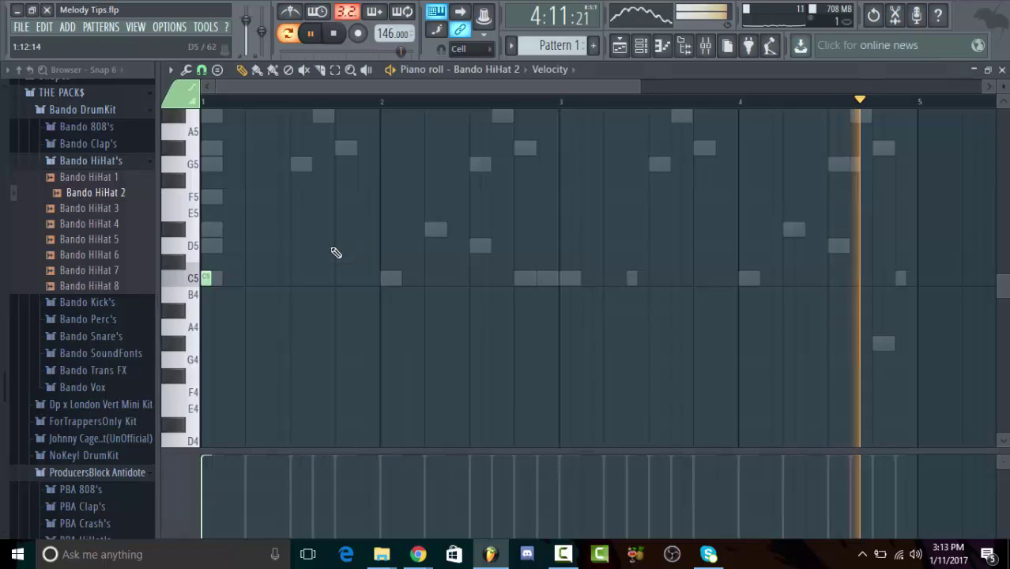
pyautogui.click(250, 277)
pyautogui.click(227, 278)
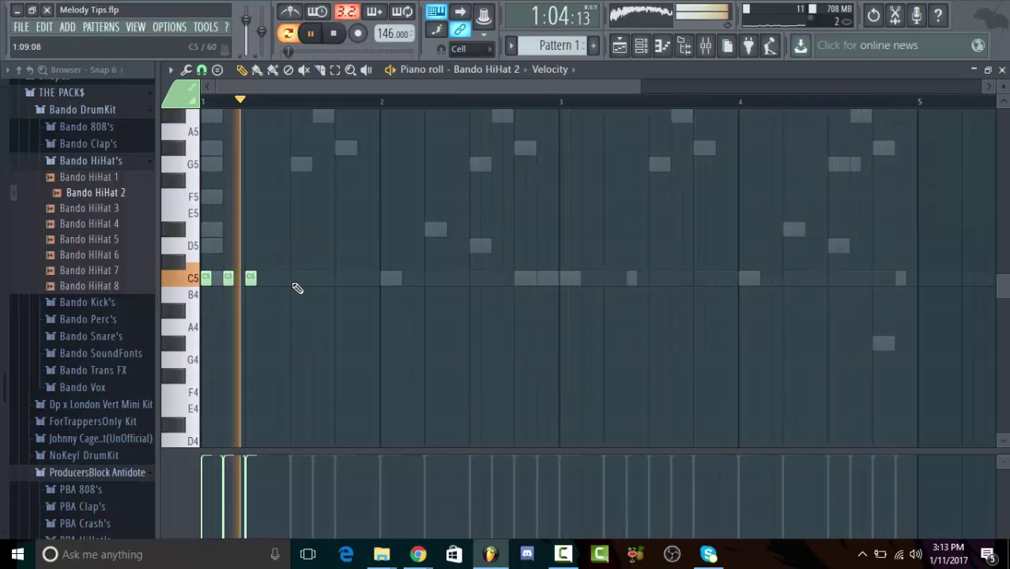
pyautogui.click(295, 280)
pyautogui.click(341, 280)
pyautogui.click(376, 280)
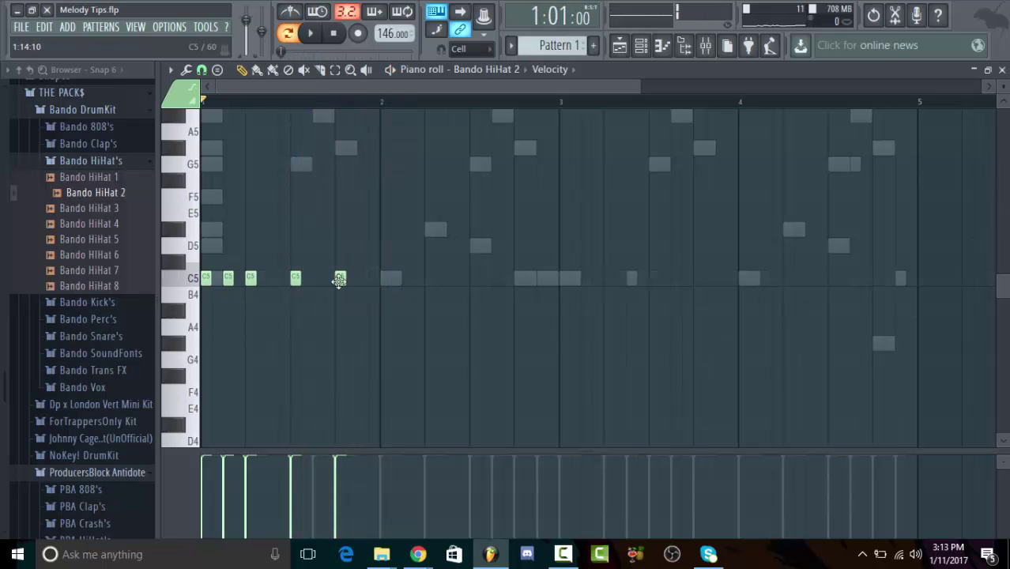
pyautogui.click(362, 278)
pyautogui.press('space')
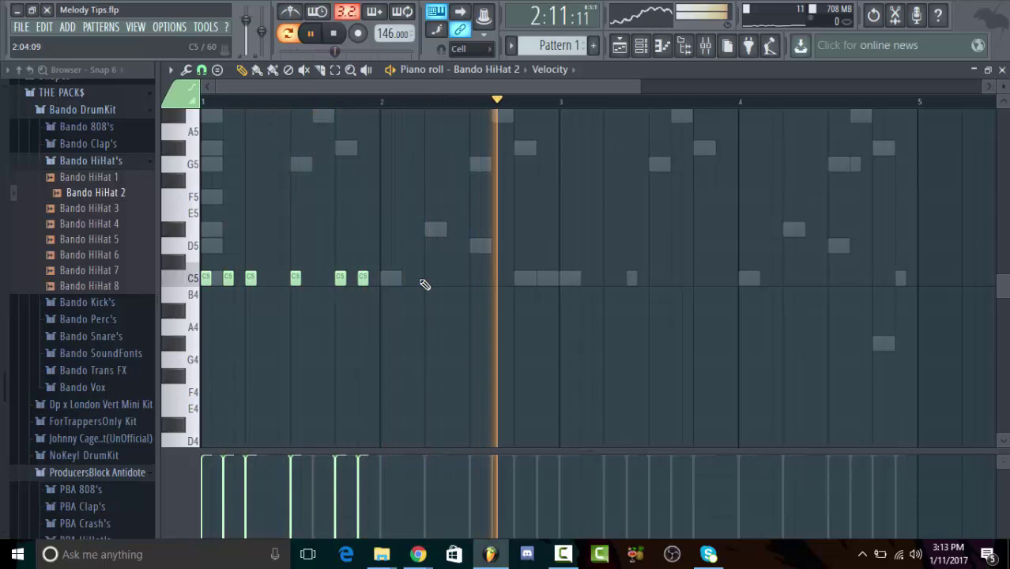
# Step: Move the bar 1 step 15 hi-hat note to step 11 and add C5 notes on steps 1, 3, 5, 9 and 11 of bar 2
pyautogui.moveTo(362, 279); pyautogui.dragTo(317, 278)
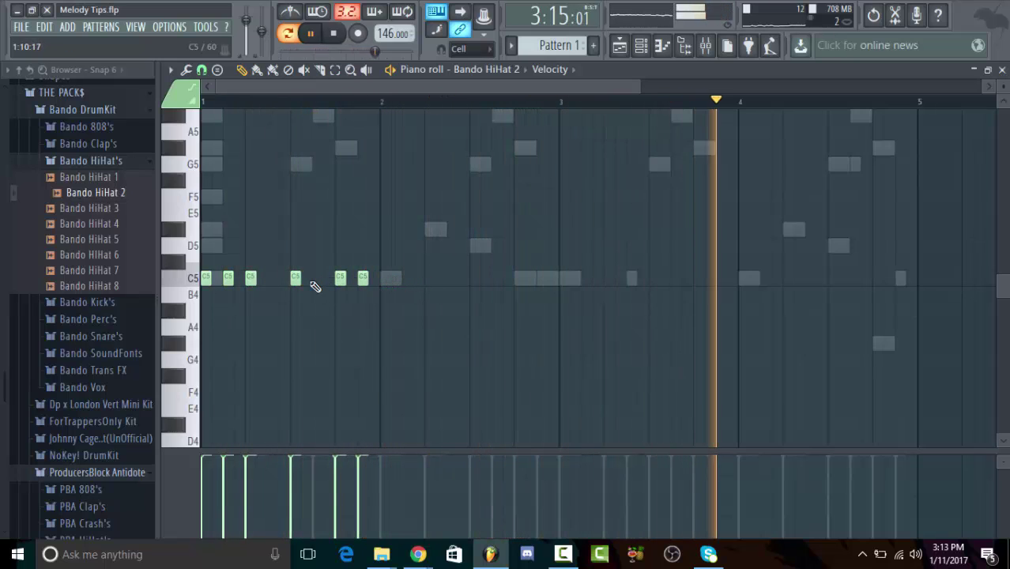
pyautogui.click(385, 278)
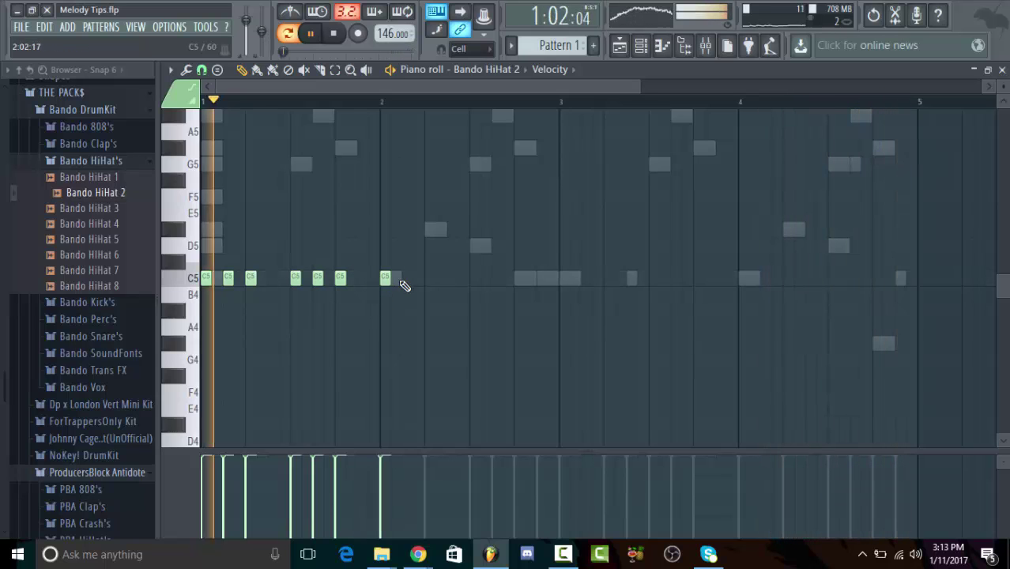
pyautogui.click(407, 279)
pyautogui.click(429, 278)
pyautogui.click(474, 279)
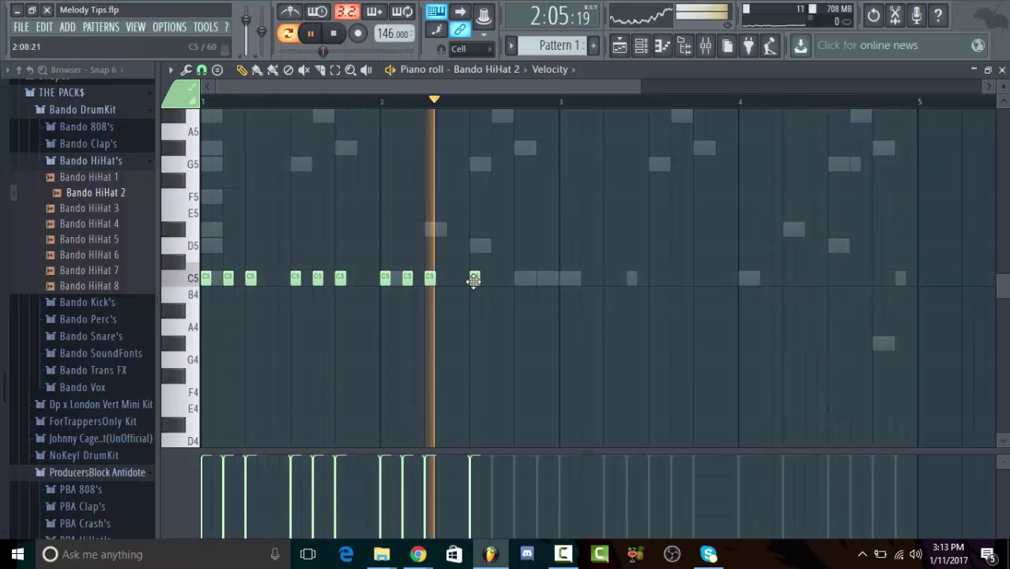
pyautogui.click(496, 278)
pyautogui.click(519, 278)
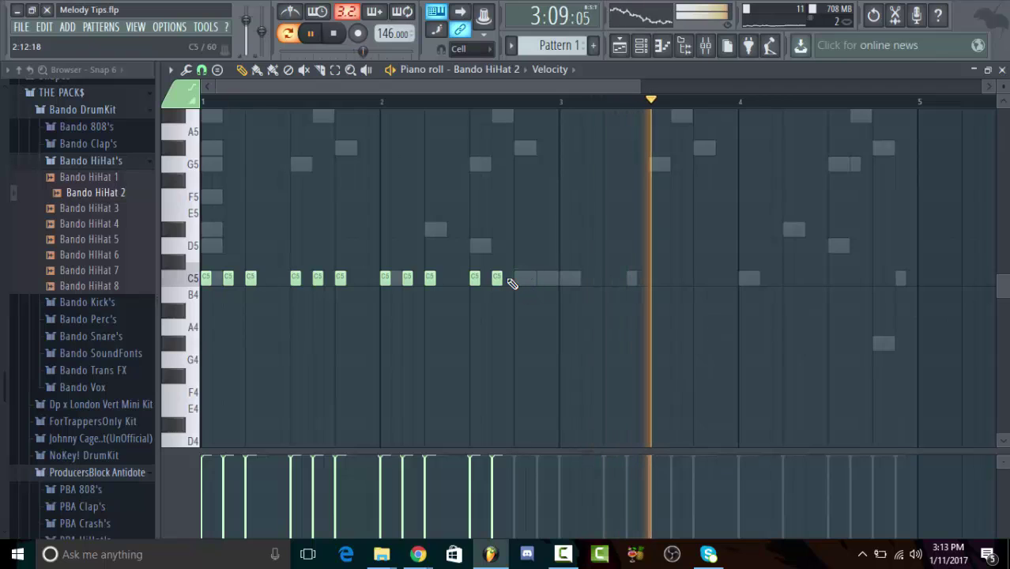
pyautogui.rightClick(519, 278)
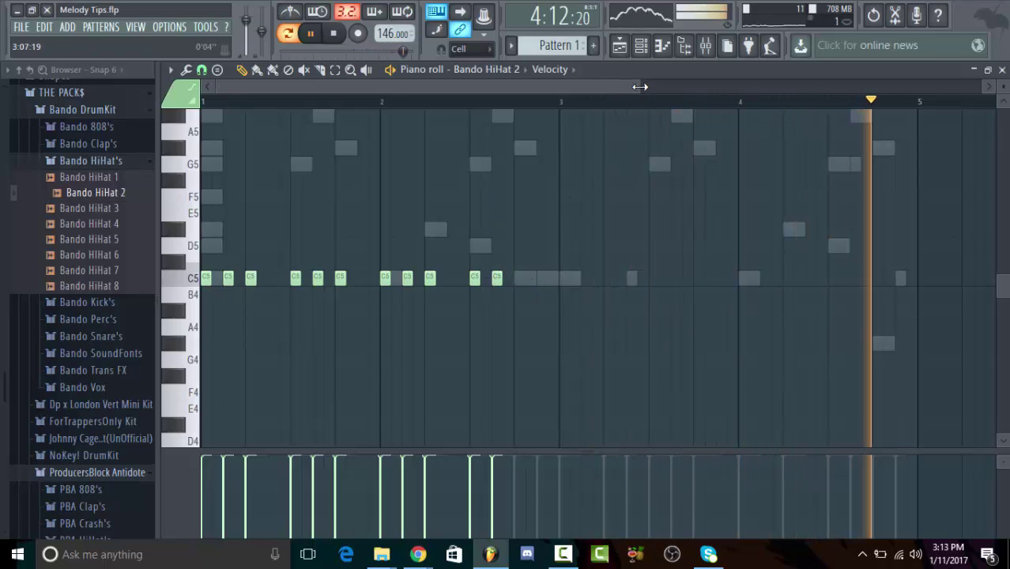
# Step: Set the snap to 1/6 beat and add three short C5 hi-hat notes in the second half of beat 2 in bar 1
pyautogui.moveTo(640, 87); pyautogui.dragTo(386, 137)
pyautogui.click(202, 70)
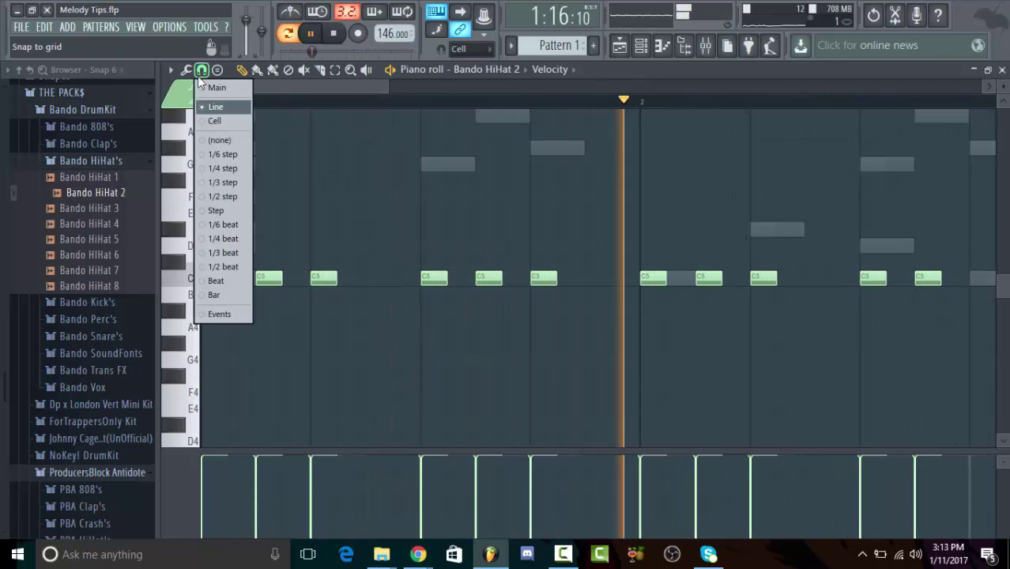
pyautogui.click(236, 227)
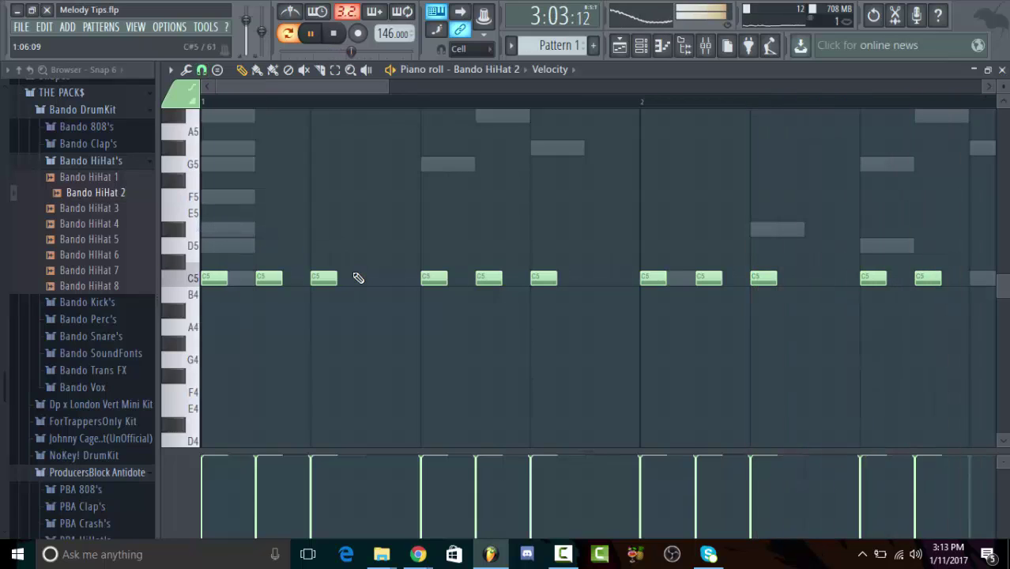
pyautogui.click(201, 70)
pyautogui.click(231, 225)
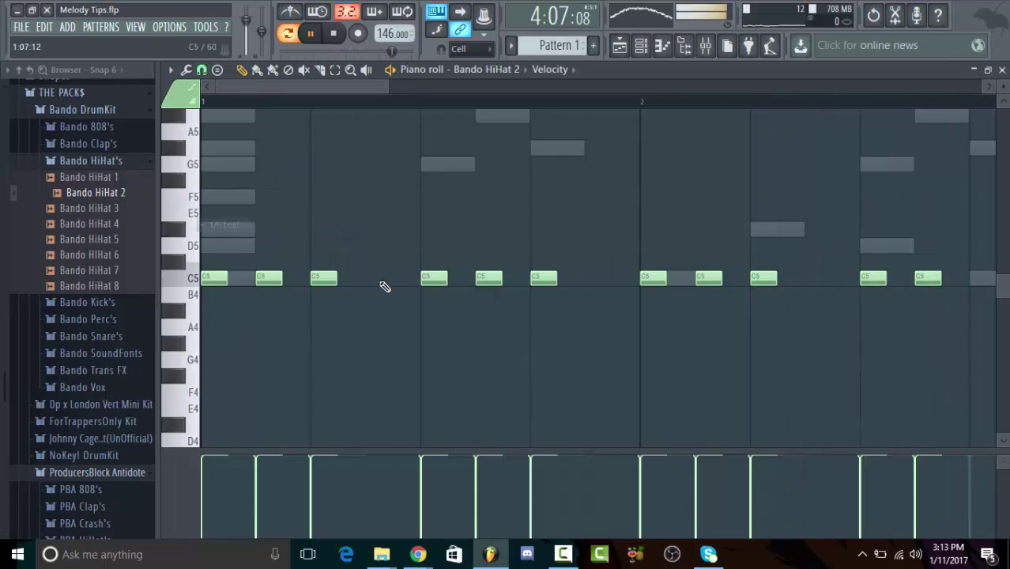
pyautogui.moveTo(407, 282); pyautogui.dragTo(371, 282)
pyautogui.press('space')
pyautogui.click(406, 278)
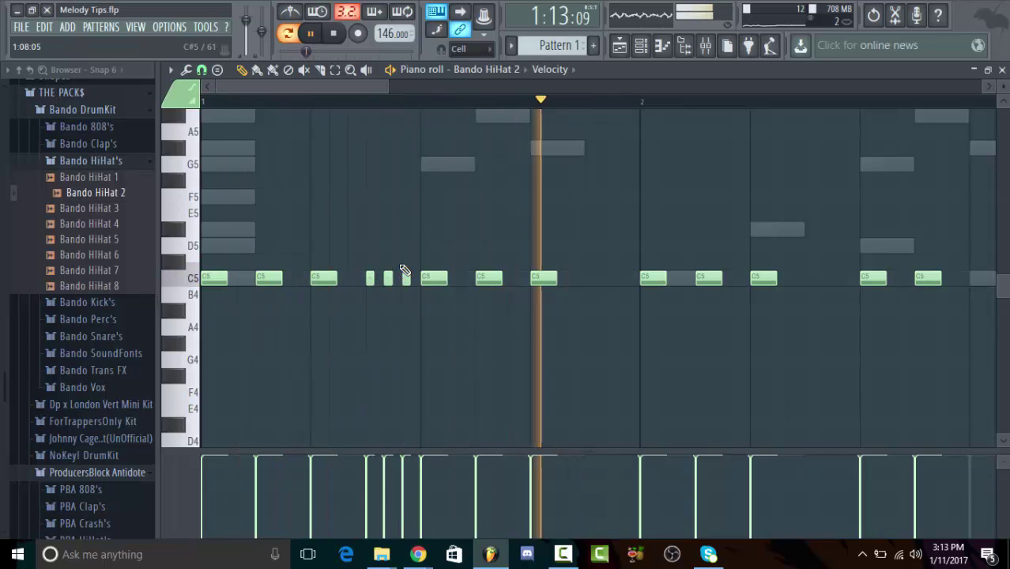
pyautogui.press('space')
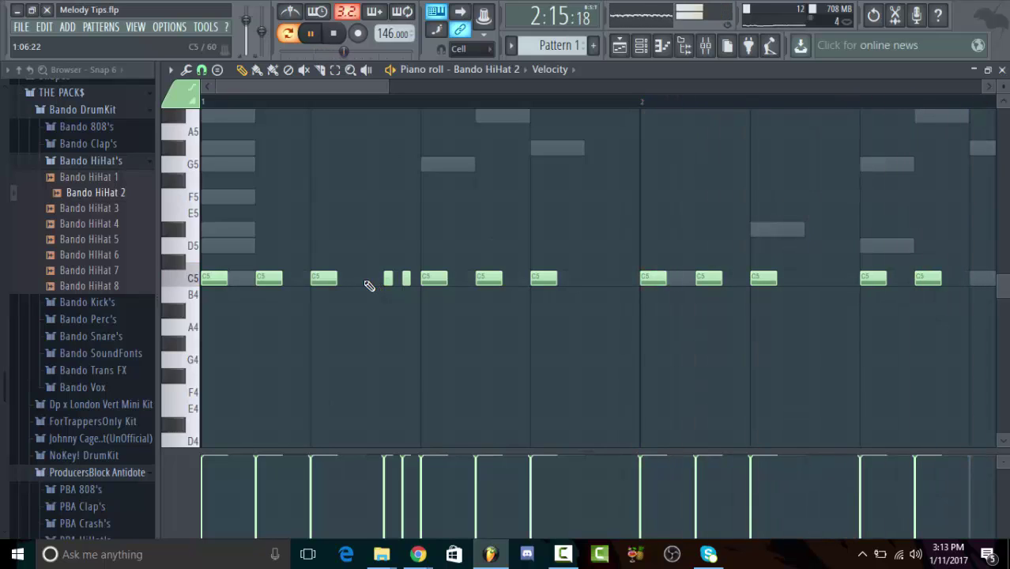
pyautogui.click(201, 70)
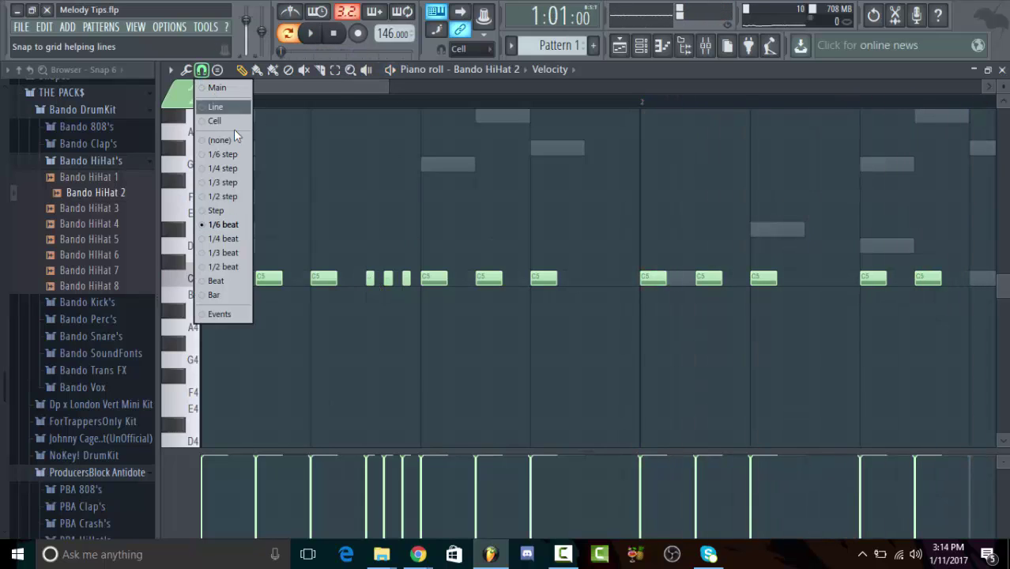
pyautogui.click(344, 92)
pyautogui.click(202, 70)
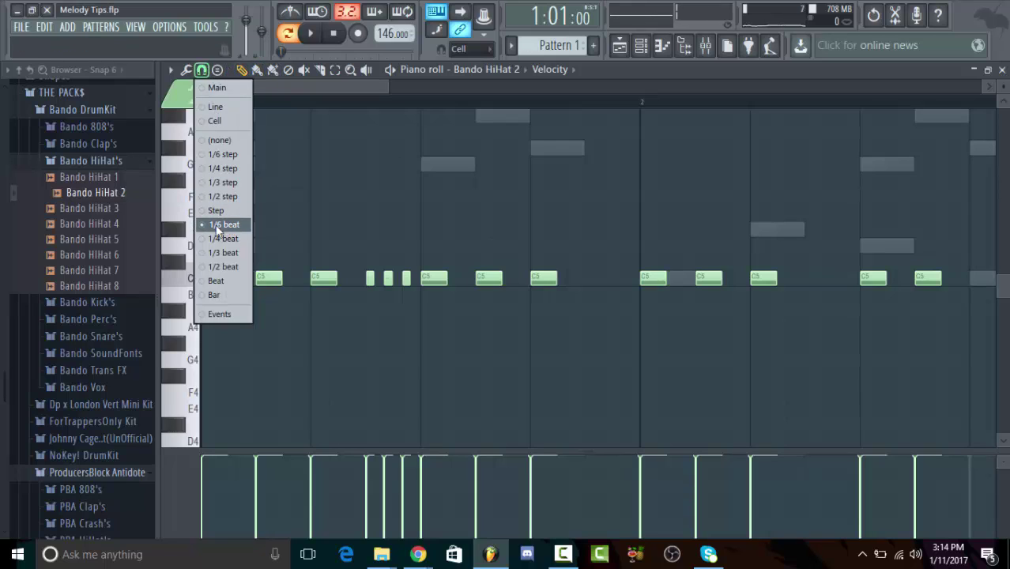
pyautogui.click(434, 215)
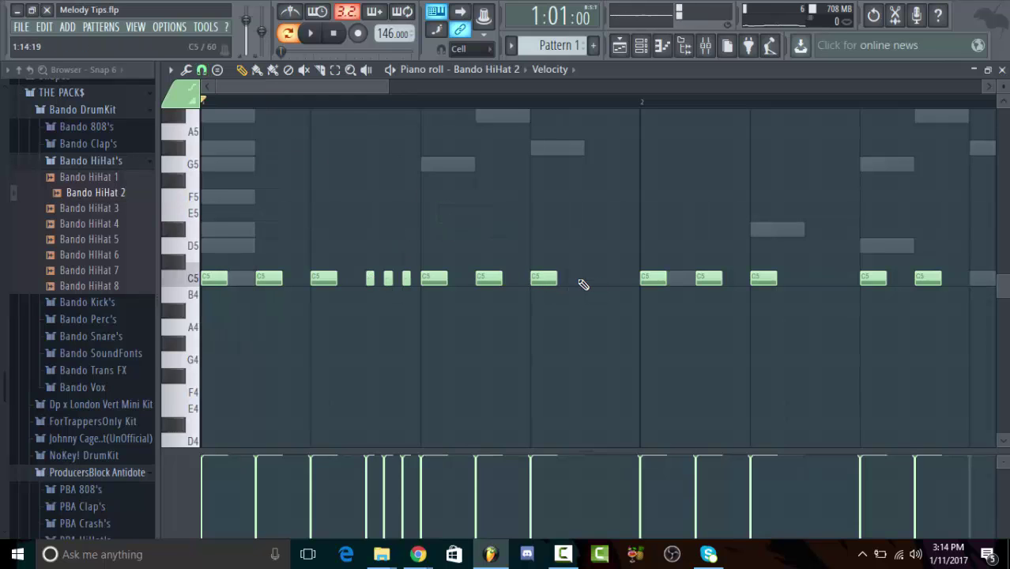
# Step: Add one short C5 hi-hat note midway through beat 4 of bar 1 and three in the second half of beat 2 in bar 2
pyautogui.press('space')
pyautogui.press('space')
pyautogui.press('space')
pyautogui.click(590, 278)
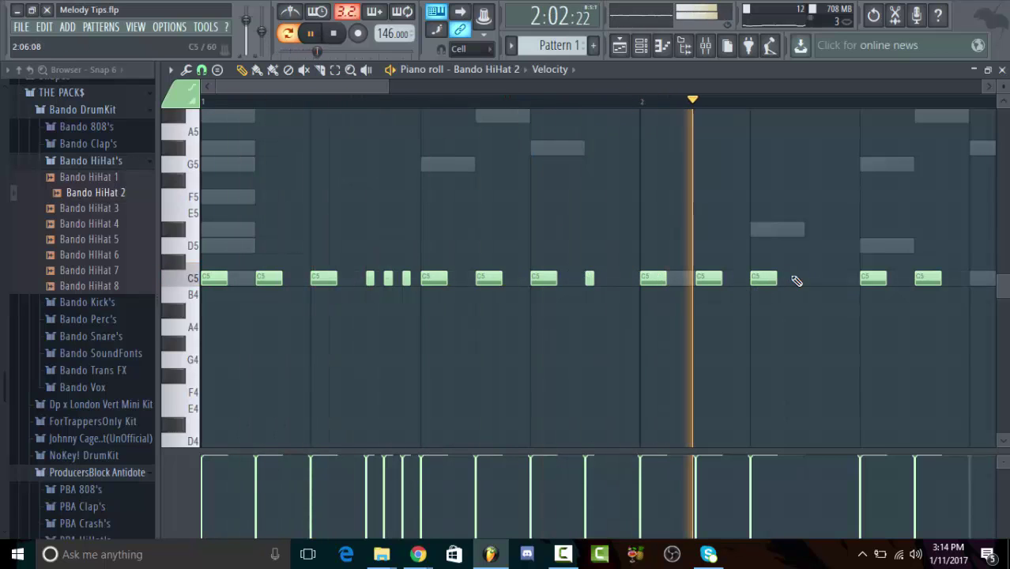
pyautogui.click(808, 278)
pyautogui.click(827, 278)
pyautogui.click(845, 278)
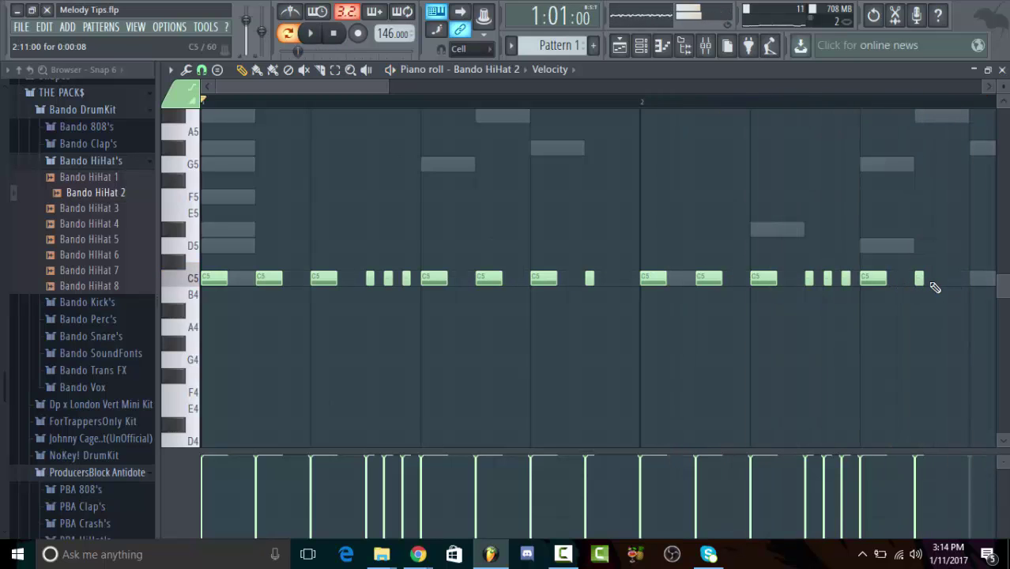
# Step: Try a roll of short C5 hi-hat notes in the second half of beat 3 in bar 2 and clear those notes
pyautogui.press('space')
pyautogui.moveTo(406, 94); pyautogui.dragTo(456, 97)
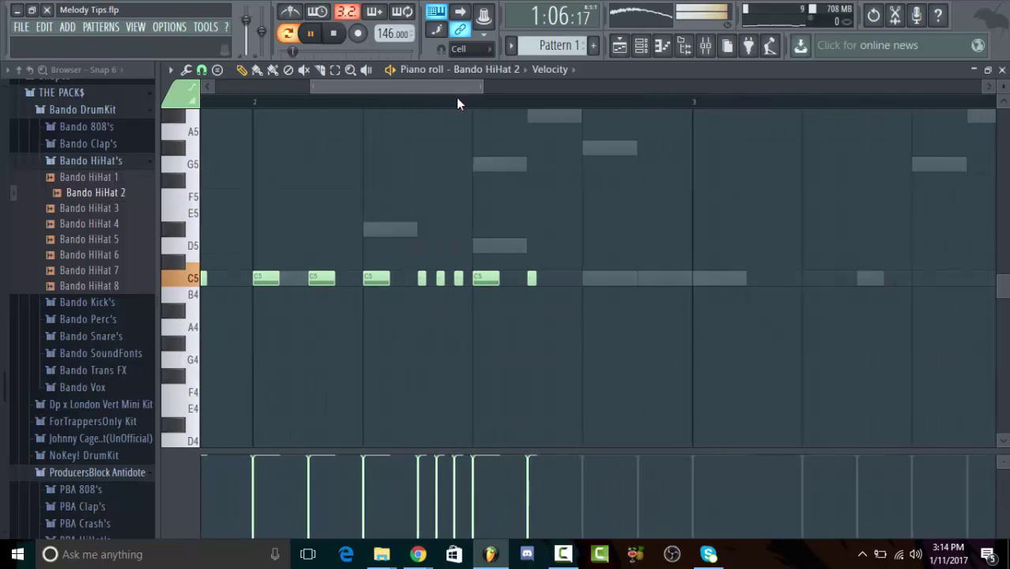
pyautogui.click(490, 278)
pyautogui.click(501, 278)
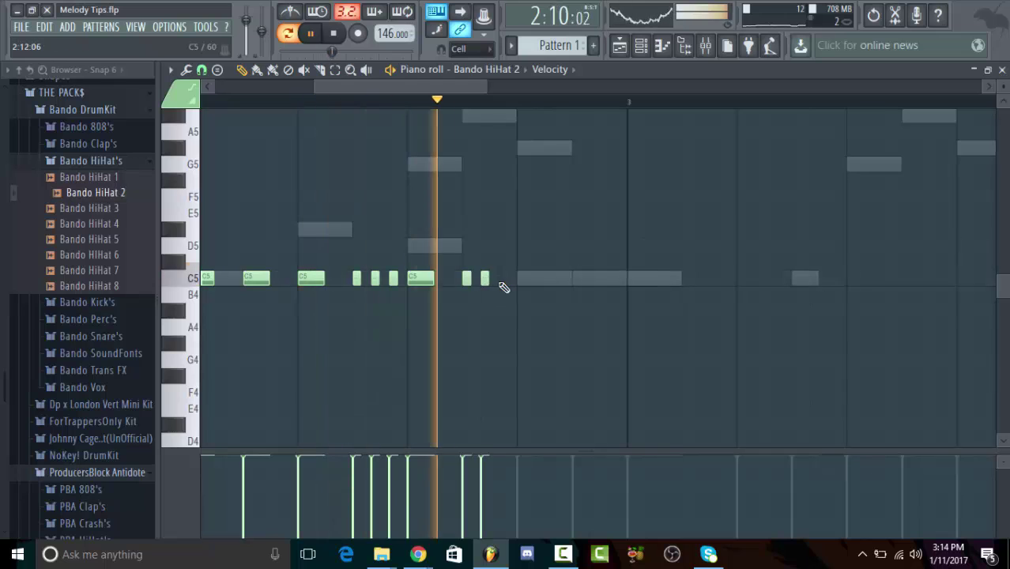
pyautogui.press('space')
pyautogui.rightClick(504, 278)
pyautogui.rightClick(485, 279)
pyautogui.rightClick(466, 282)
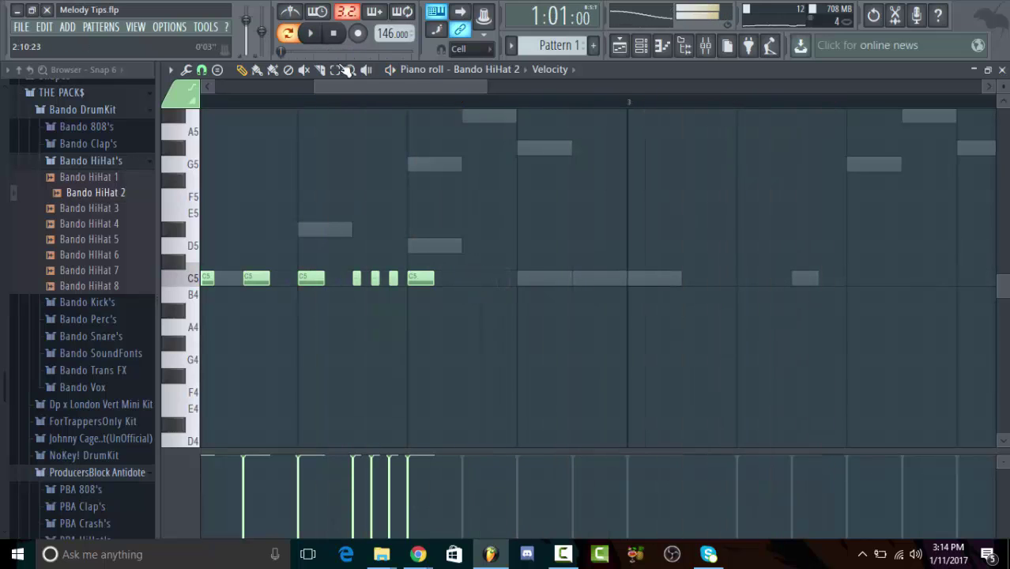
# Step: Set the snap back to Line and duplicate the hi-hat notes of bars 1 and 2 into bars 3 and 4
pyautogui.moveTo(411, 93); pyautogui.dragTo(202, 87)
pyautogui.click(202, 71)
pyautogui.click(220, 106)
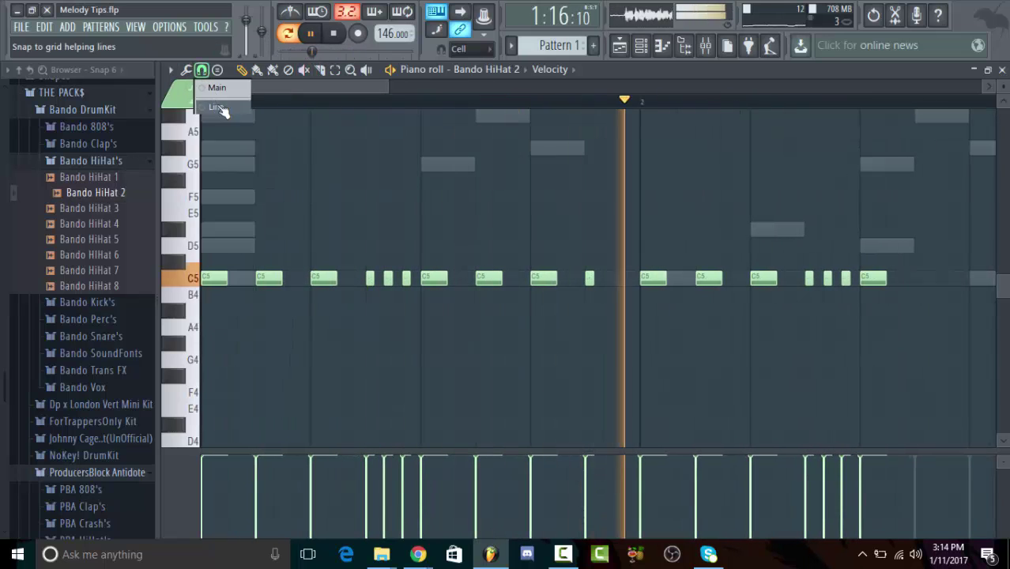
pyautogui.moveTo(388, 84); pyautogui.dragTo(717, 85)
pyautogui.moveTo(501, 223); pyautogui.dragTo(203, 332)
pyautogui.hotkey('ctrl', 'b')
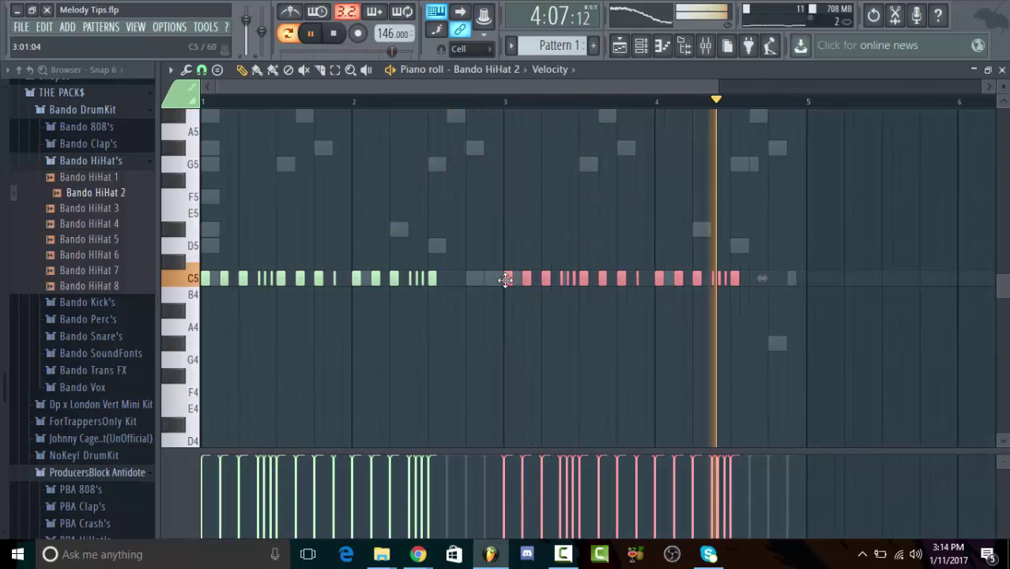
# Step: Copy bar 4's three-note roll and the note following it to start midway through beat 3, and add a C5 note on step 14
pyautogui.moveTo(745, 271)
pyautogui.mouseDown()
pyautogui.moveTo(708, 301)
pyautogui.moveTo(760, 279)
pyautogui.mouseUp()
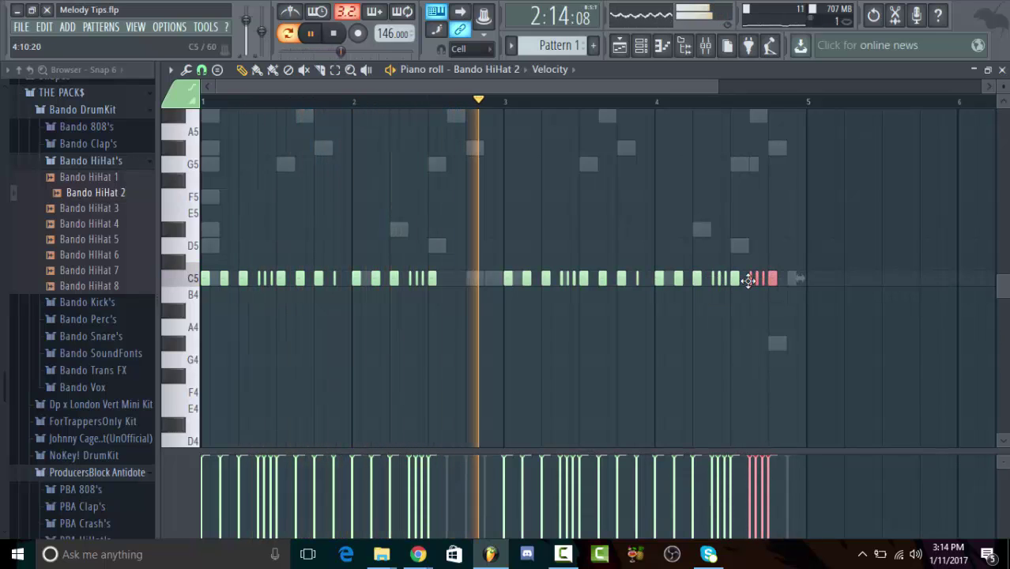
pyautogui.hotkey('ctrl', 'd')
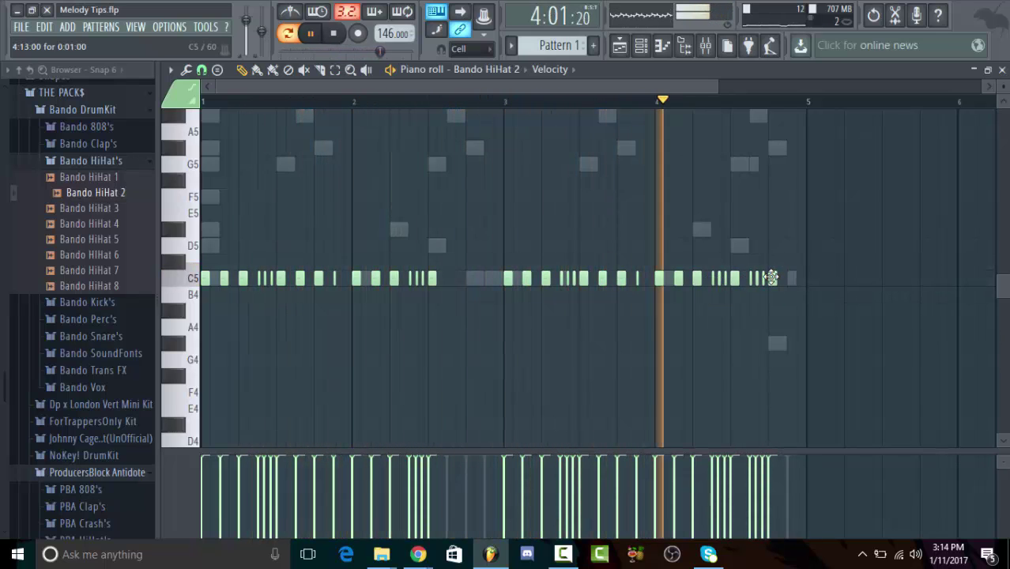
pyautogui.click(783, 280)
pyautogui.click(790, 280)
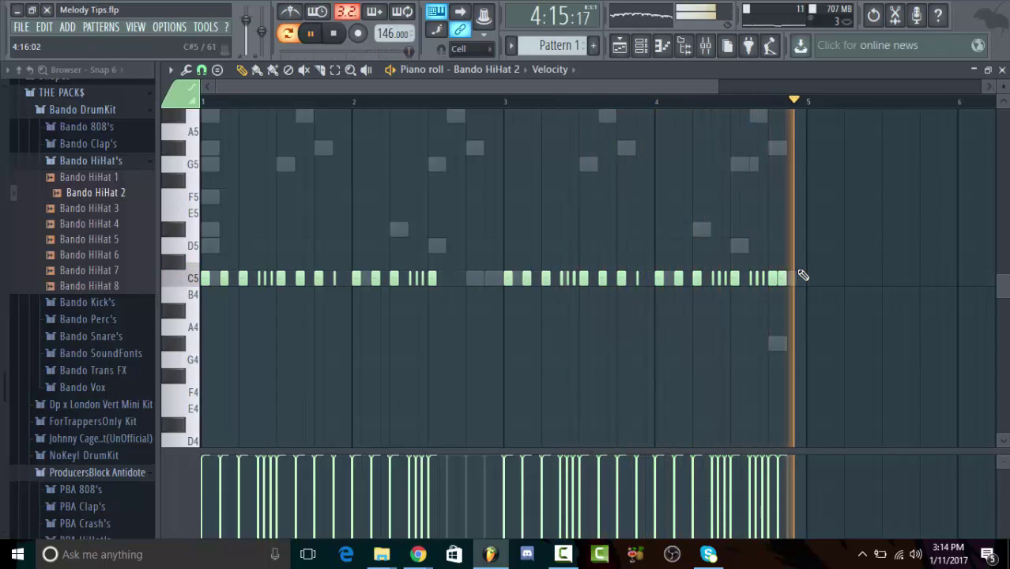
# Step: Unmute the Johnny Dab Vox and Ye Are Godz channels and preview the Bando Clap 4 and Bando Clap 5 samples
pyautogui.press('F7')
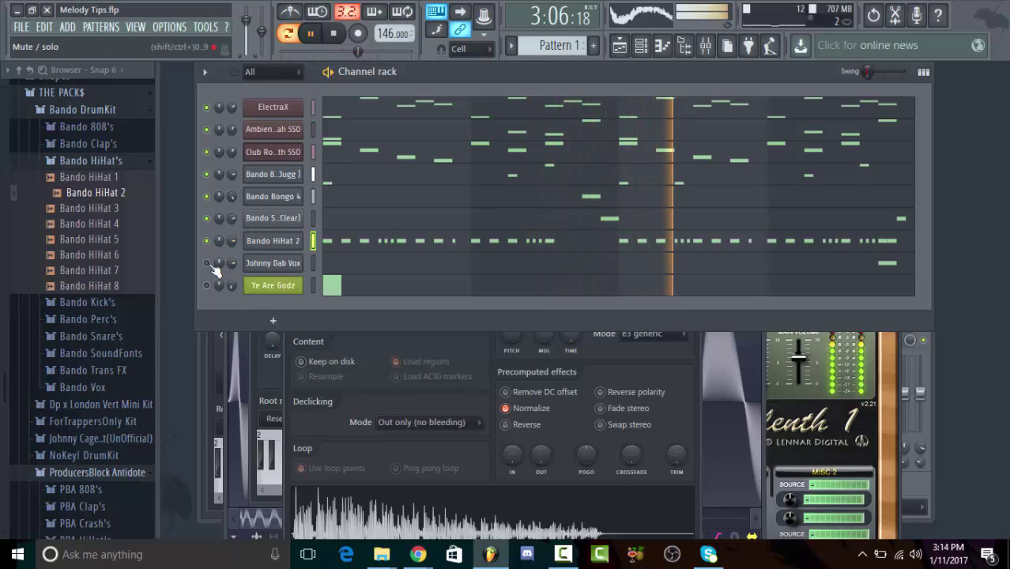
pyautogui.click(120, 160)
pyautogui.click(98, 144)
pyautogui.click(119, 207)
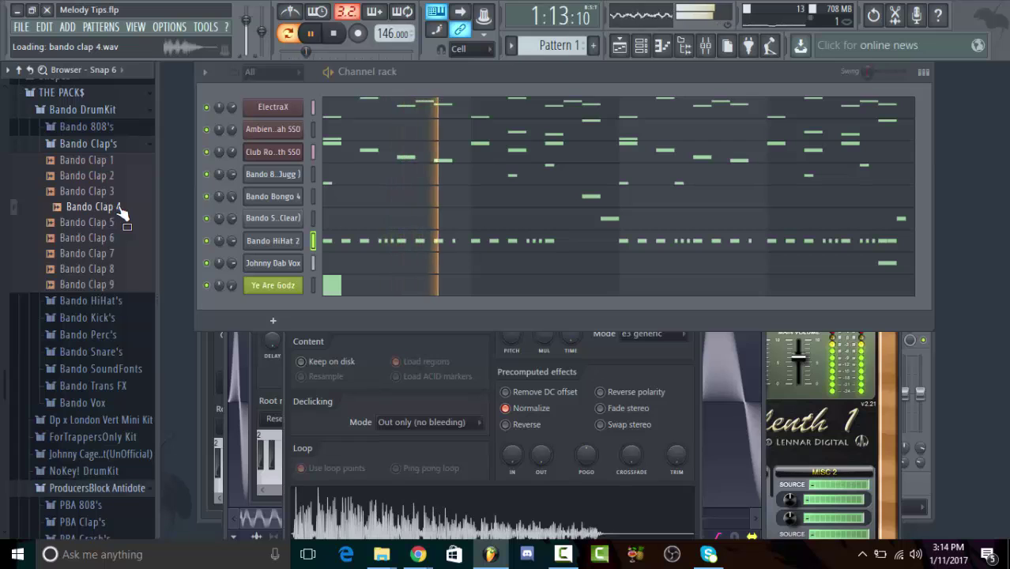
pyautogui.click(113, 224)
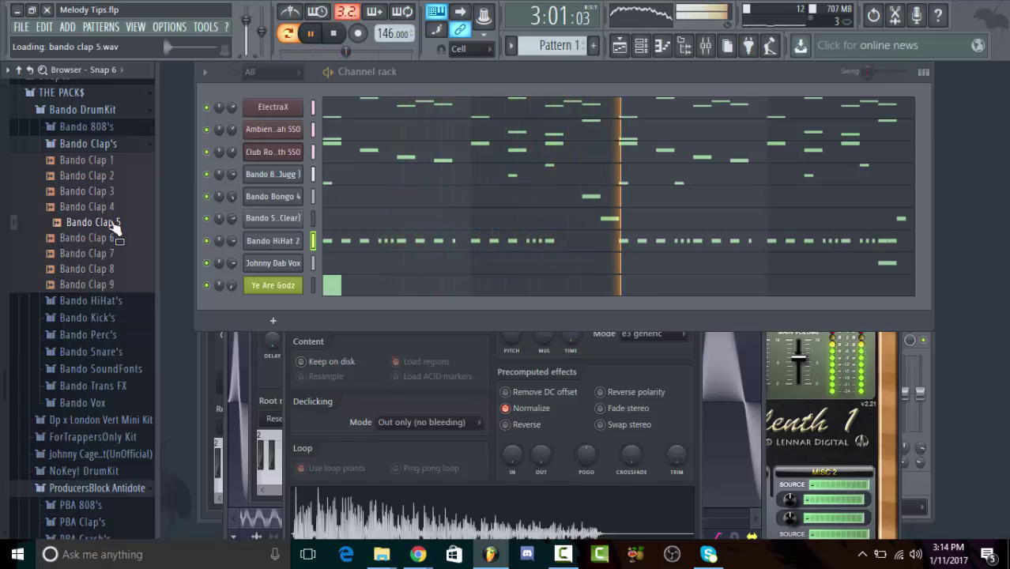
# Step: Replace the step 14 note in bar 4 of the Bando HiHat 2 piano roll with a C5 note on step 15
pyautogui.click(894, 242)
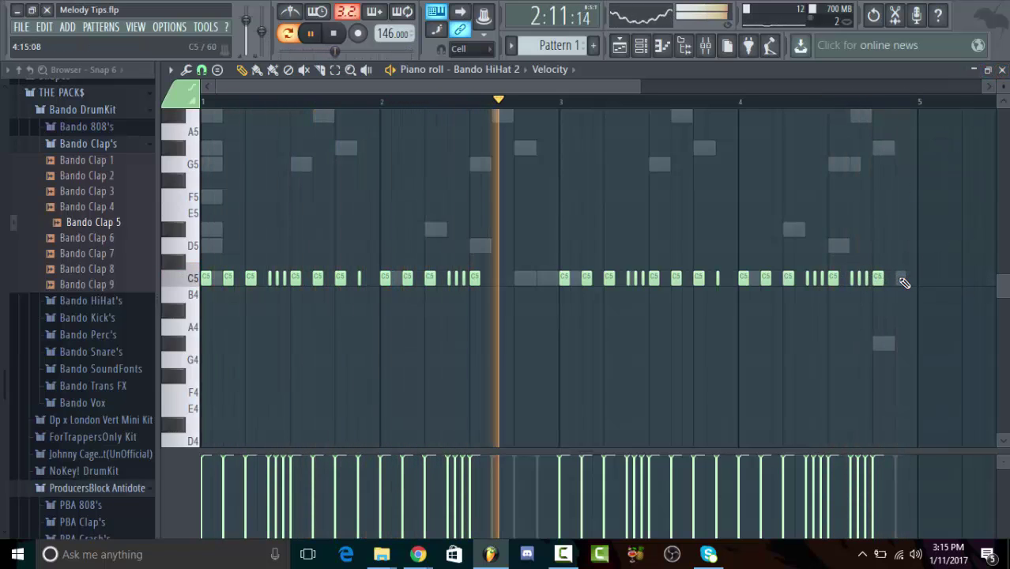
pyautogui.click(901, 278)
# Step: Move the Johnny Dab Vox G#4 note to the start of bar 1, and try a second one at the start of bar 3
pyautogui.click(474, 70)
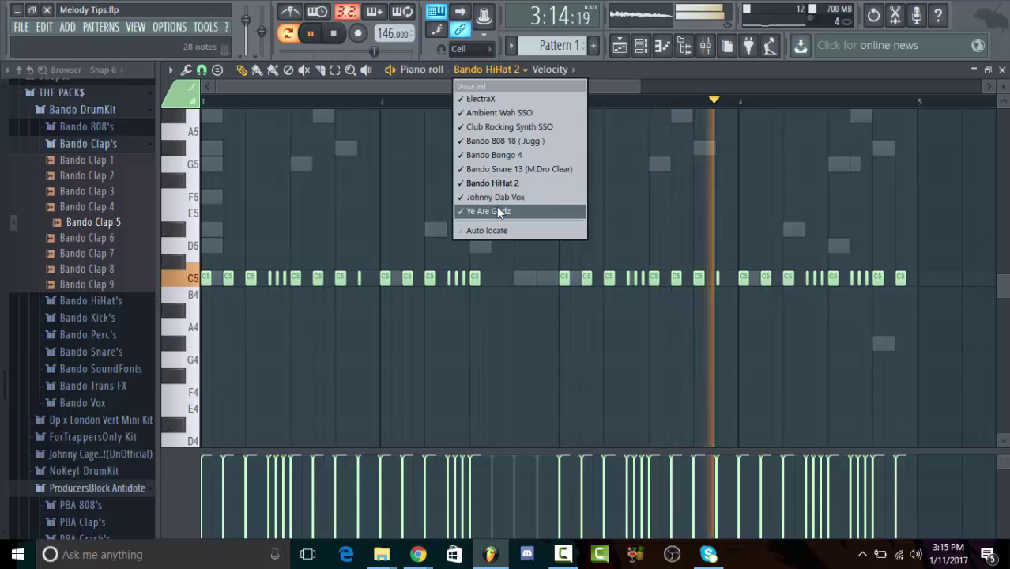
pyautogui.click(496, 211)
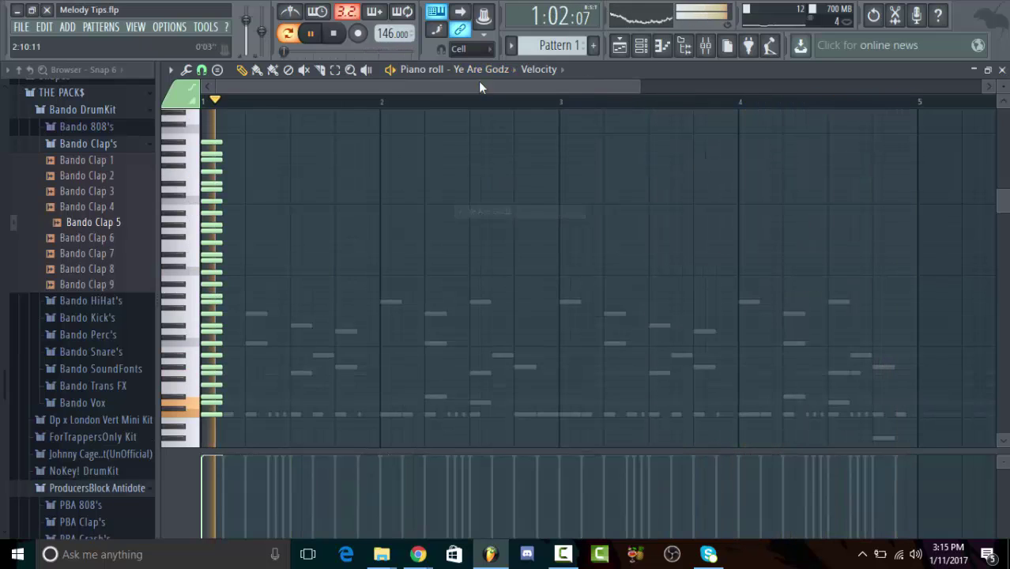
pyautogui.click(474, 70)
pyautogui.click(490, 196)
pyautogui.press('space')
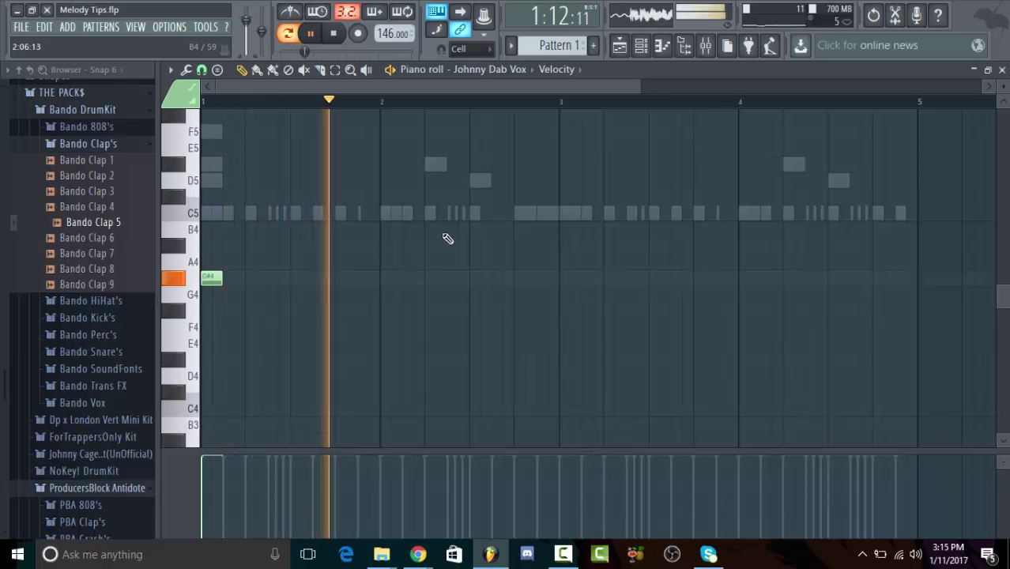
pyautogui.click(566, 282)
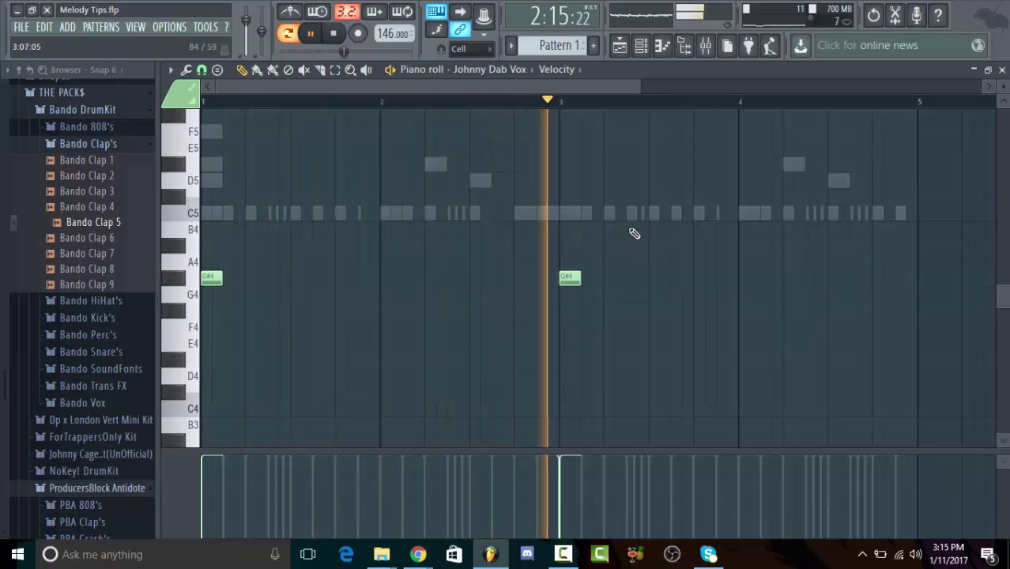
pyautogui.rightClick(572, 279)
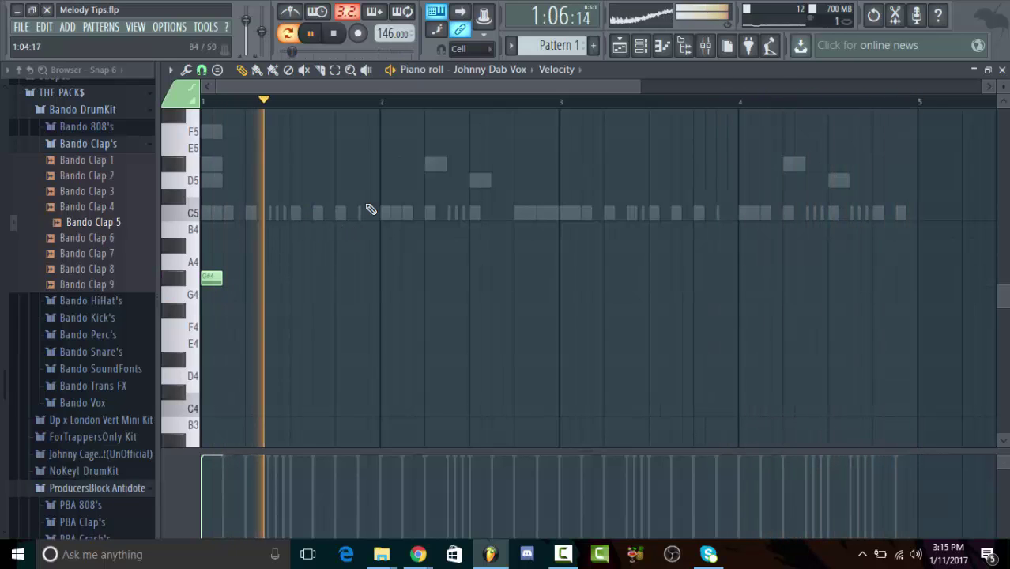
pyautogui.click(1002, 70)
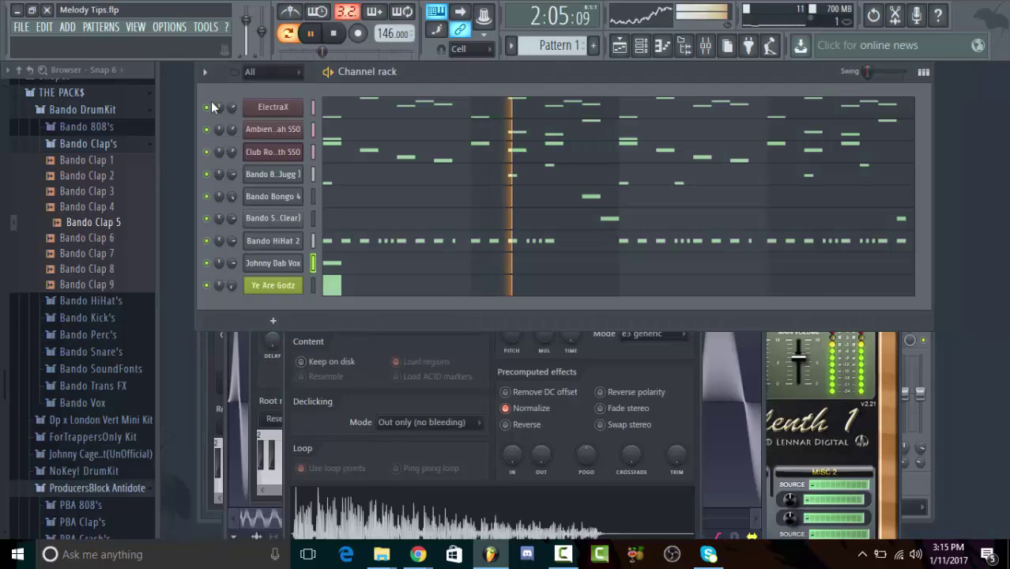
# Step: Browse the Bando Snare's folder and preview the Bando Stick 4 and Bando Stick 1 samples
pyautogui.click(103, 146)
pyautogui.click(91, 212)
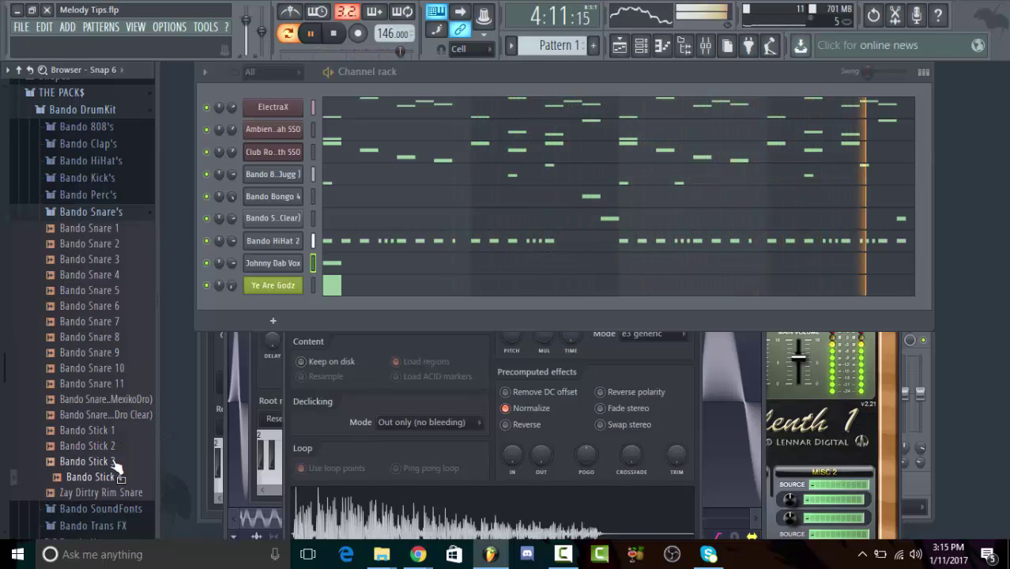
pyautogui.click(112, 437)
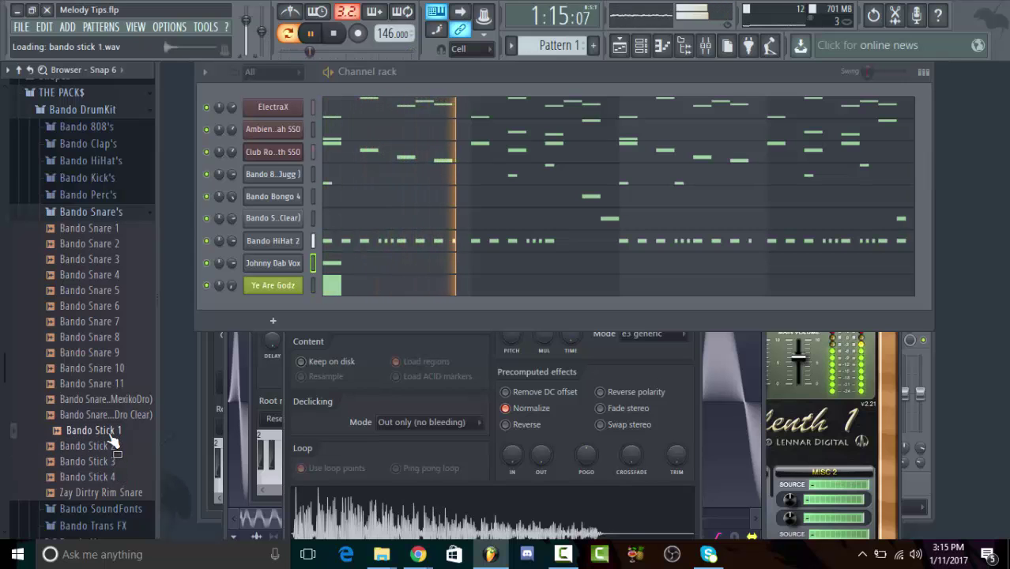
# Step: Preview Bando Snare 9, and audition the snare samples in the ProducersBlock Antidote kit's PBA Snare's folder
pyautogui.click(111, 354)
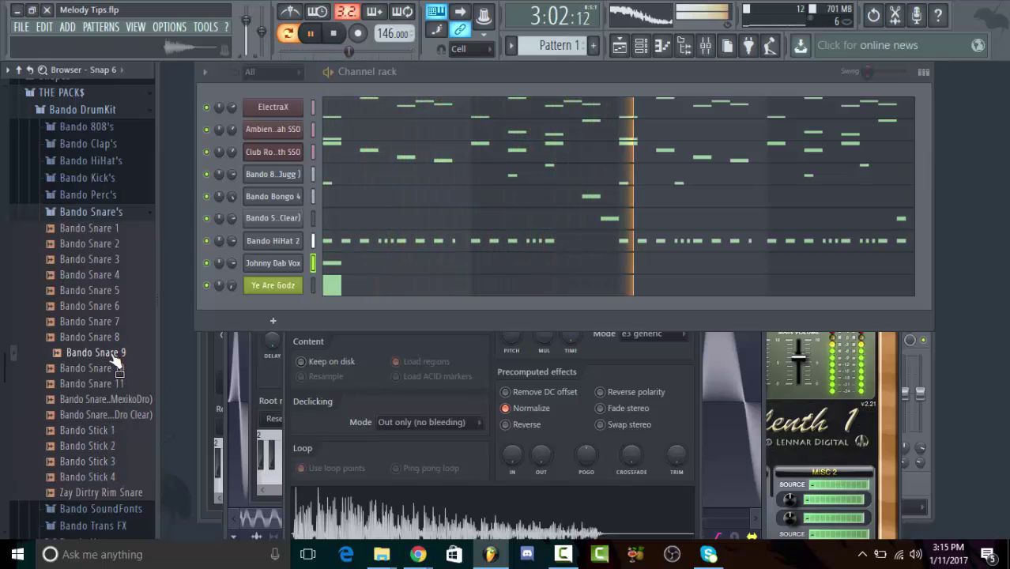
pyautogui.click(114, 213)
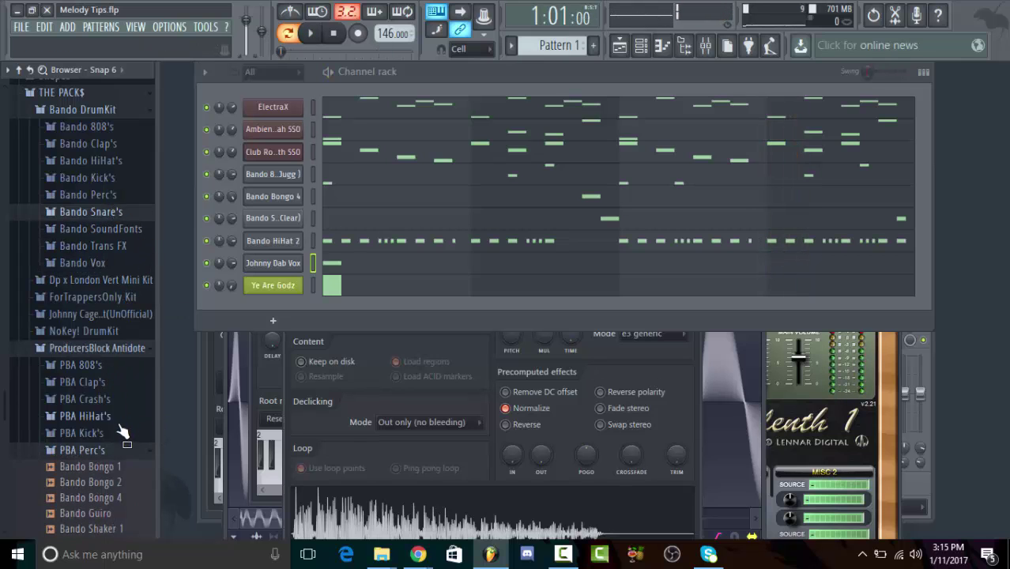
pyautogui.scroll(-5, 127, 379)
pyautogui.click(82, 264)
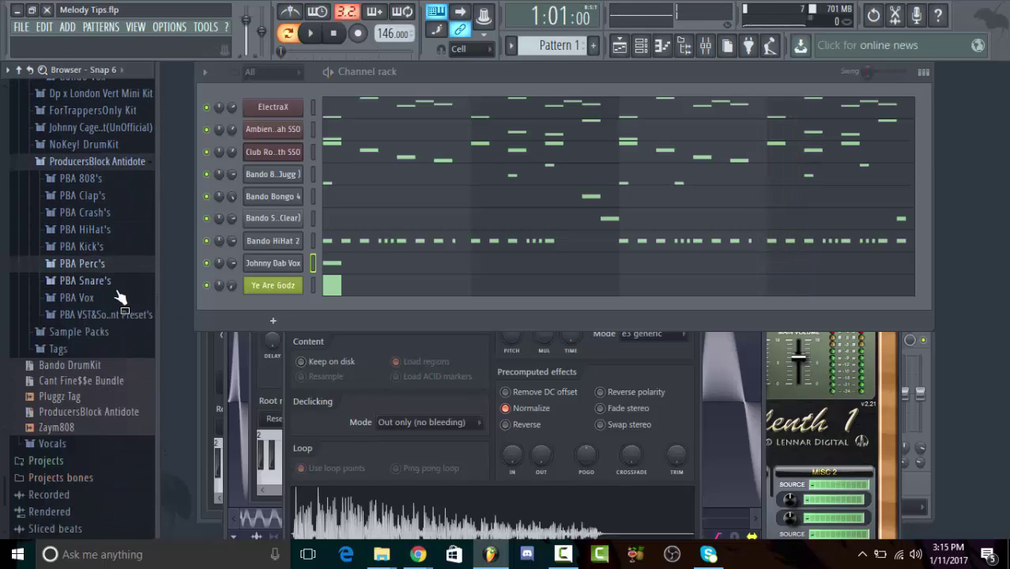
pyautogui.click(103, 284)
pyautogui.click(119, 314)
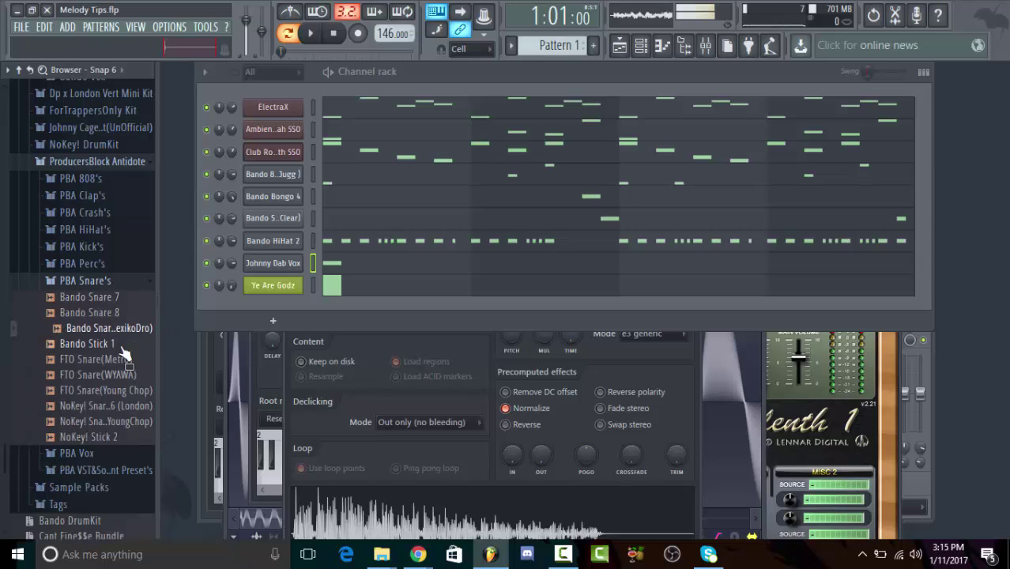
# Step: Add NoKey! Clap 2 from the PBA Clap's folder as a channel above Bando Bongo 4 and set it to cut itself
pyautogui.click(110, 197)
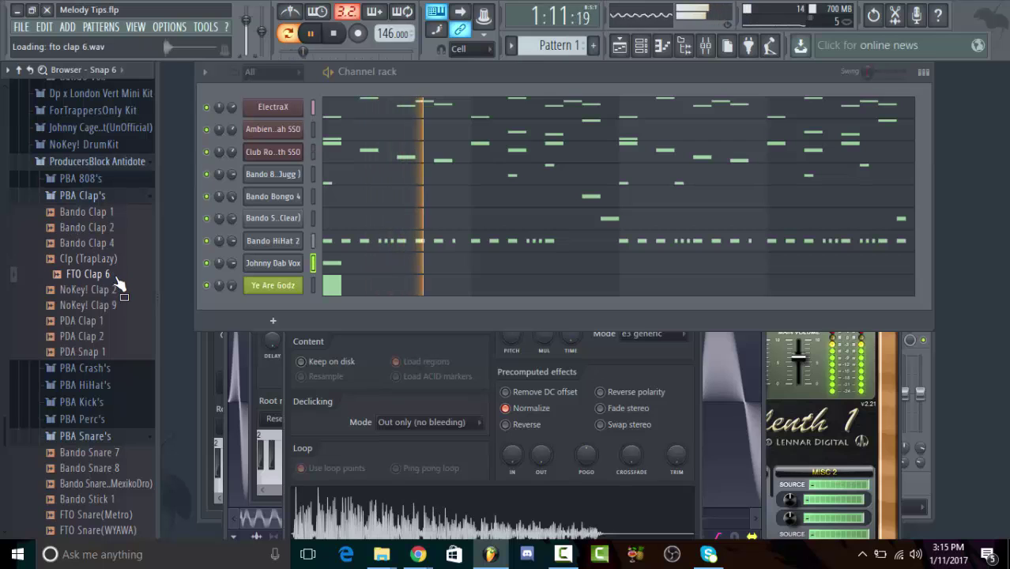
pyautogui.moveTo(244, 231); pyautogui.dragTo(288, 197)
pyautogui.rightClick(289, 198)
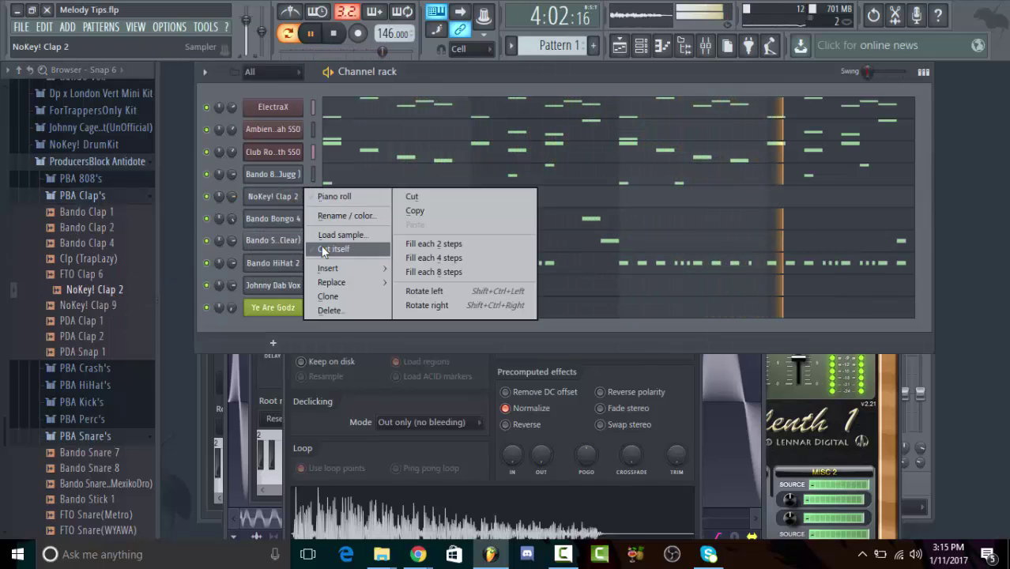
pyautogui.click(322, 249)
# Step: In the NoKey! Clap 2 piano roll, place a two-step C5 note on step 9 of each of the four bars
pyautogui.rightClick(294, 200)
pyautogui.click(296, 199)
pyautogui.rightClick(294, 197)
pyautogui.click(328, 204)
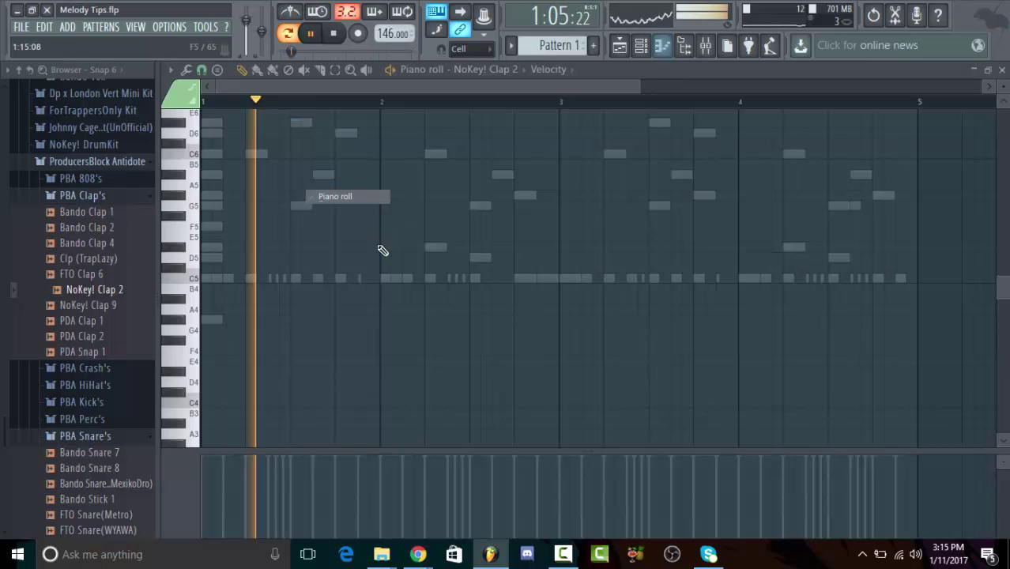
pyautogui.click(474, 278)
pyautogui.click(649, 278)
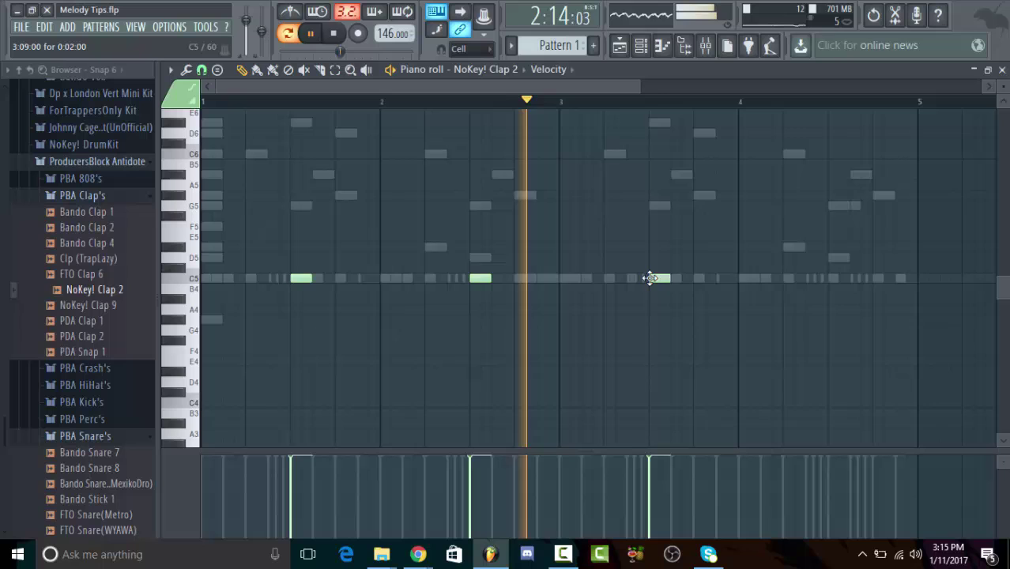
pyautogui.click(836, 278)
# Step: Try extra C5 claps on step 3 of bars 4 and 2 in the NoKey! Clap 2 piano roll, and remove both
pyautogui.click(760, 279)
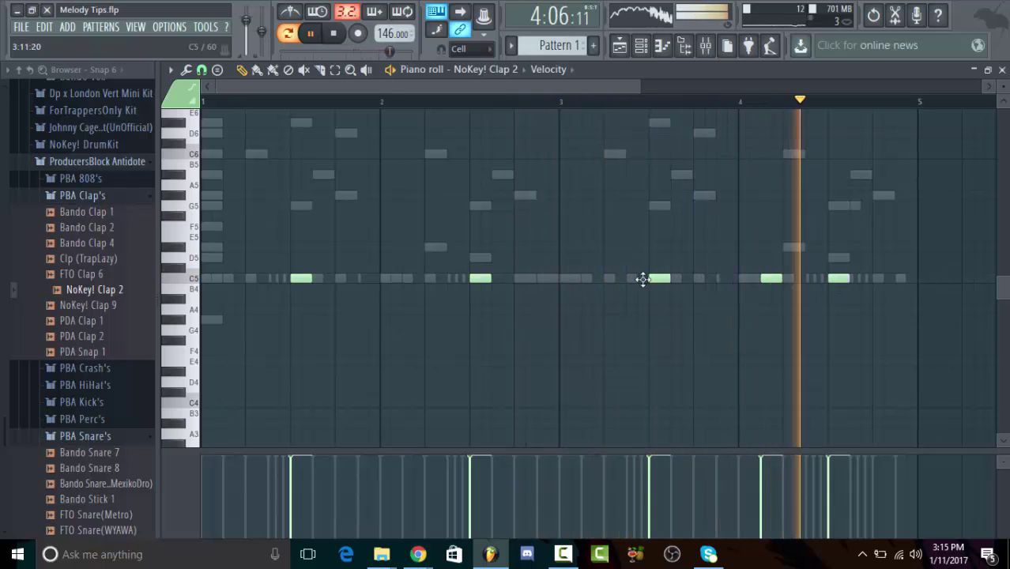
pyautogui.click(405, 278)
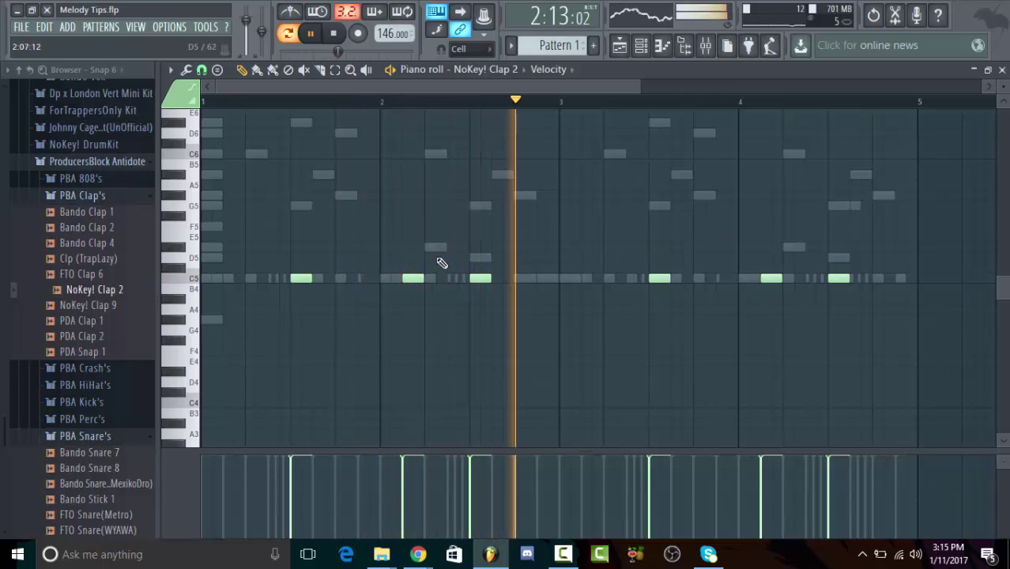
pyautogui.rightClick(413, 278)
pyautogui.rightClick(770, 278)
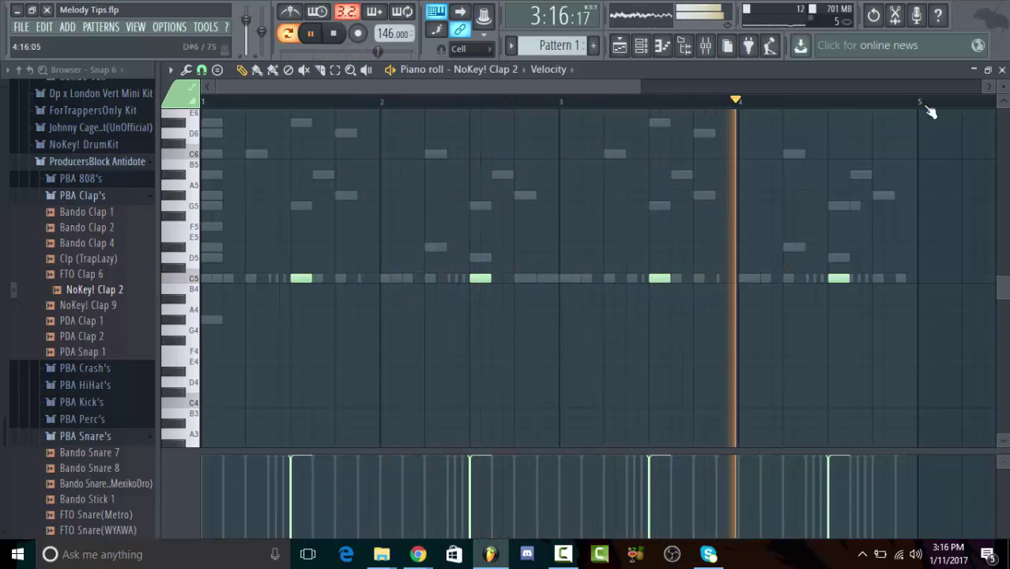
pyautogui.click(1002, 70)
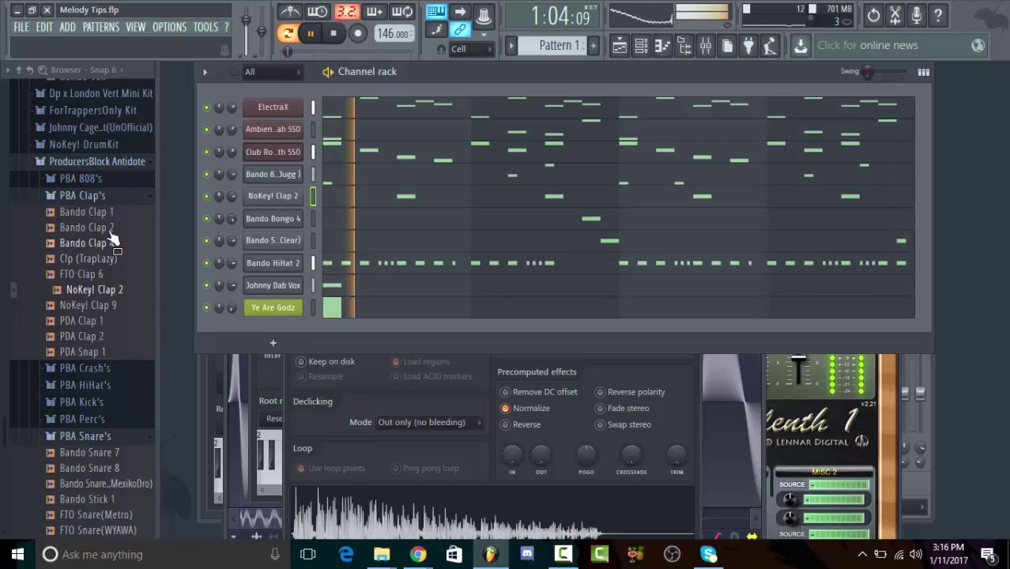
# Step: Try a C5 note on step 3 of bar 2 in the Bando Snare 13 piano roll, and remove it
pyautogui.click(498, 241)
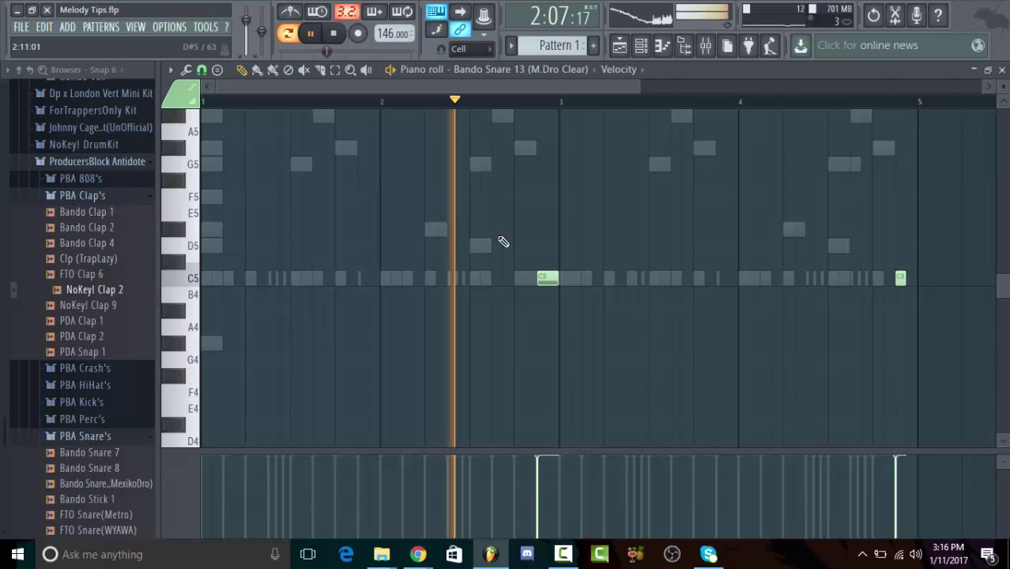
pyautogui.press('space')
pyautogui.click(404, 279)
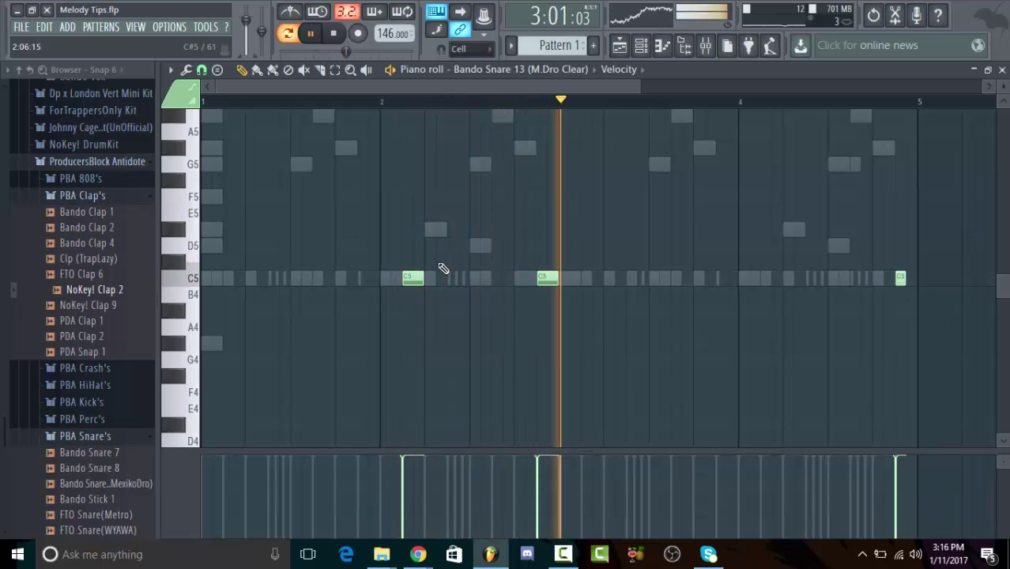
pyautogui.rightClick(414, 278)
pyautogui.click(1001, 70)
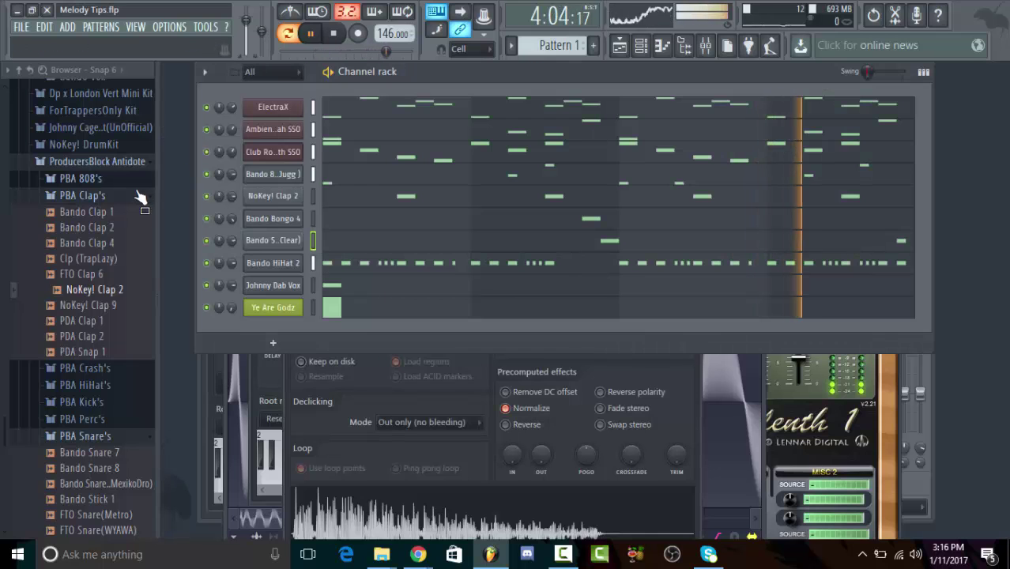
# Step: Add NoKey! Snare 17(SmoothYoungChop) from the PBA Snare's folder as a channel below NoKey! Clap 2 and set it to cut itself
pyautogui.click(126, 196)
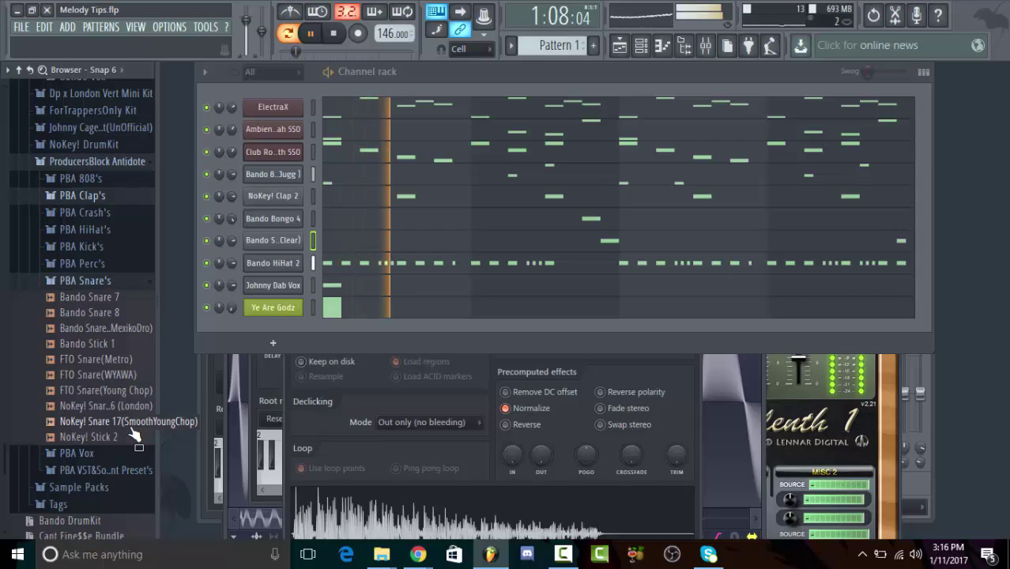
pyautogui.moveTo(134, 431); pyautogui.dragTo(289, 211)
pyautogui.rightClick(288, 218)
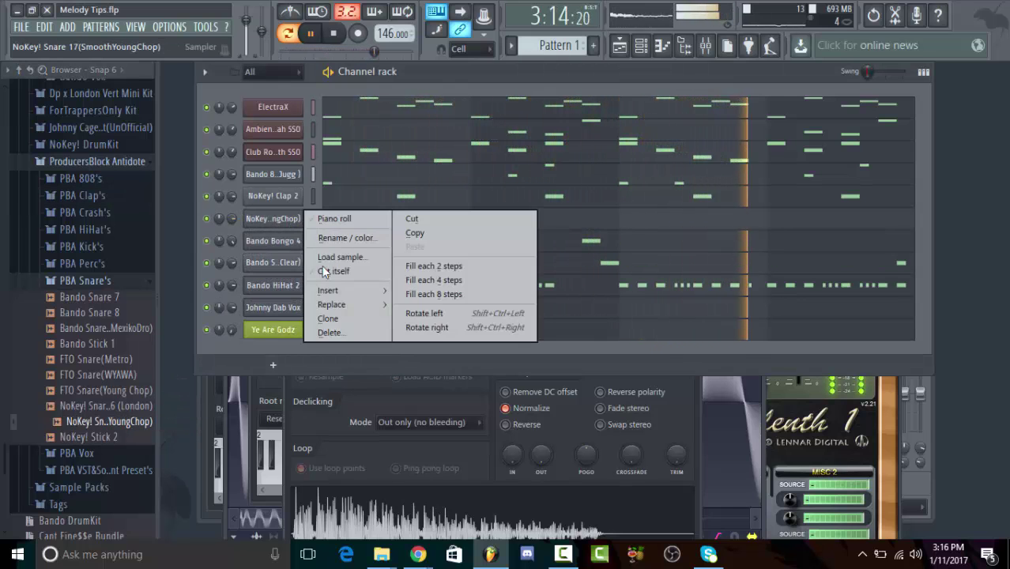
pyautogui.click(324, 271)
# Step: In the NoKey! Snare 17 piano roll, place two-step C5 notes on step 15 of bars 1 and 3 and step 3 of bars 2 and 4
pyautogui.rightClick(306, 216)
pyautogui.click(324, 217)
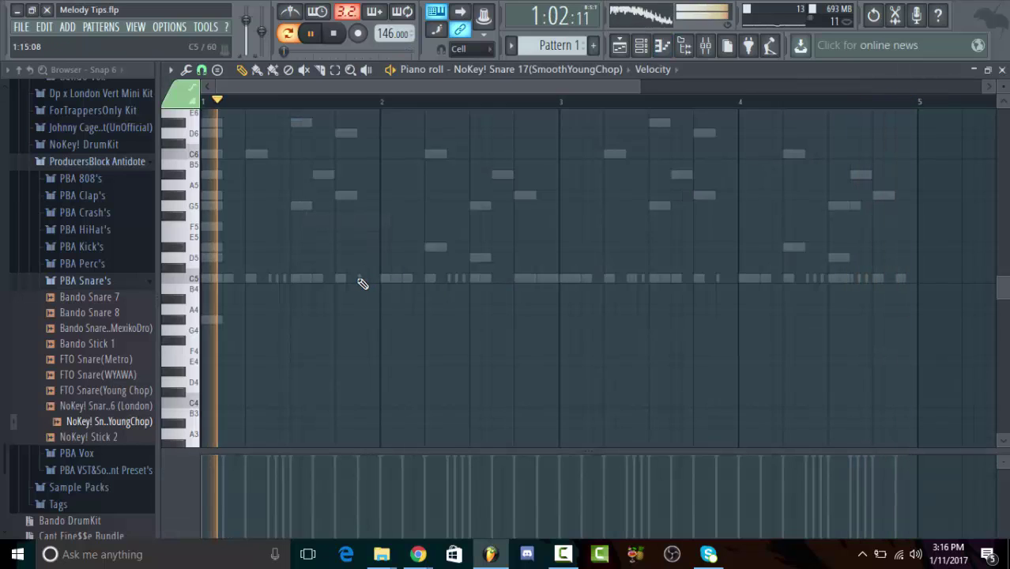
pyautogui.click(403, 279)
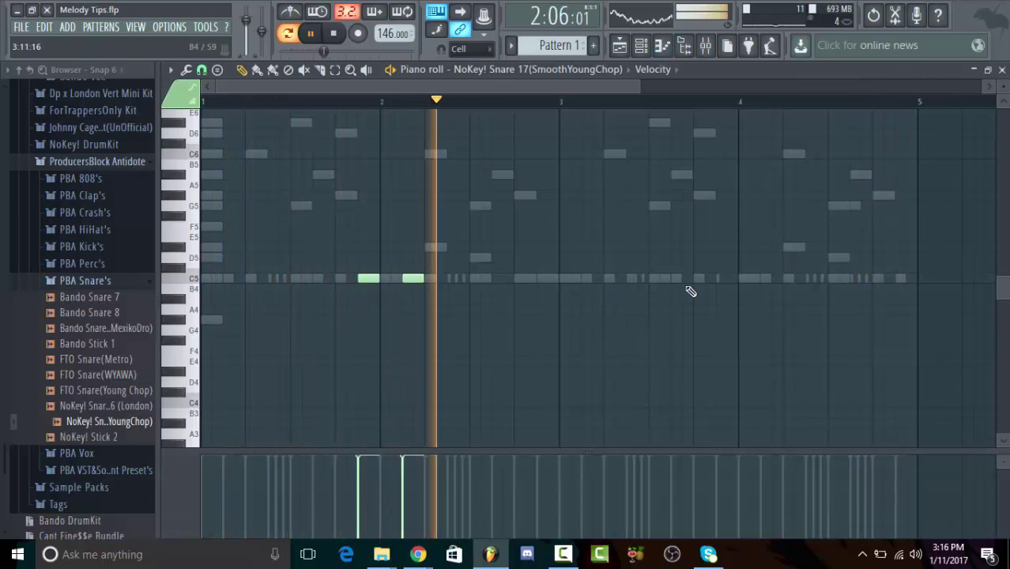
pyautogui.click(722, 279)
pyautogui.click(763, 279)
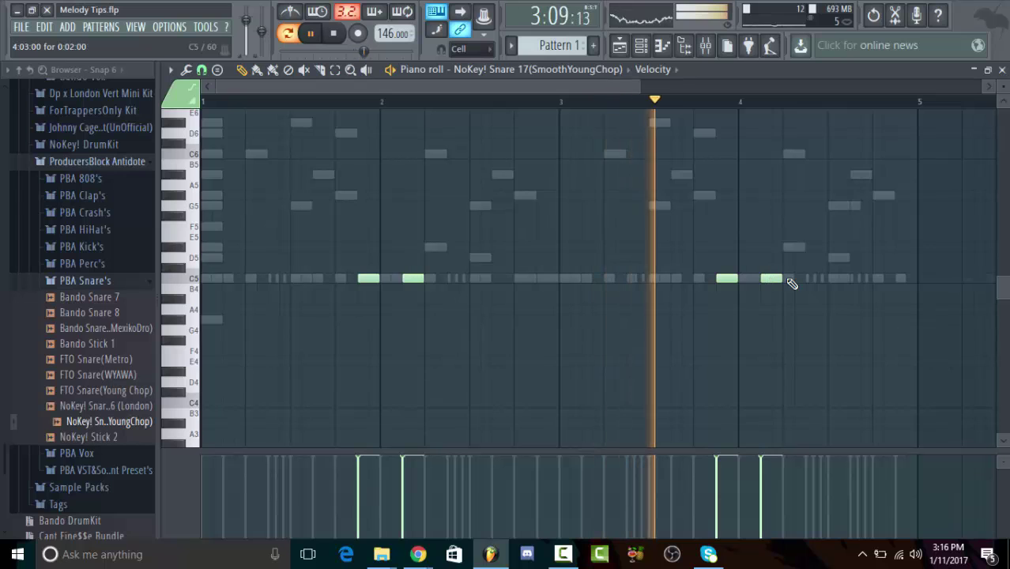
# Step: Add a one-step D#5 note on step 7 of bar 4 and a C5 note on step 7 of bar 1 to the Bando 808 18 bassline
pyautogui.click(481, 69)
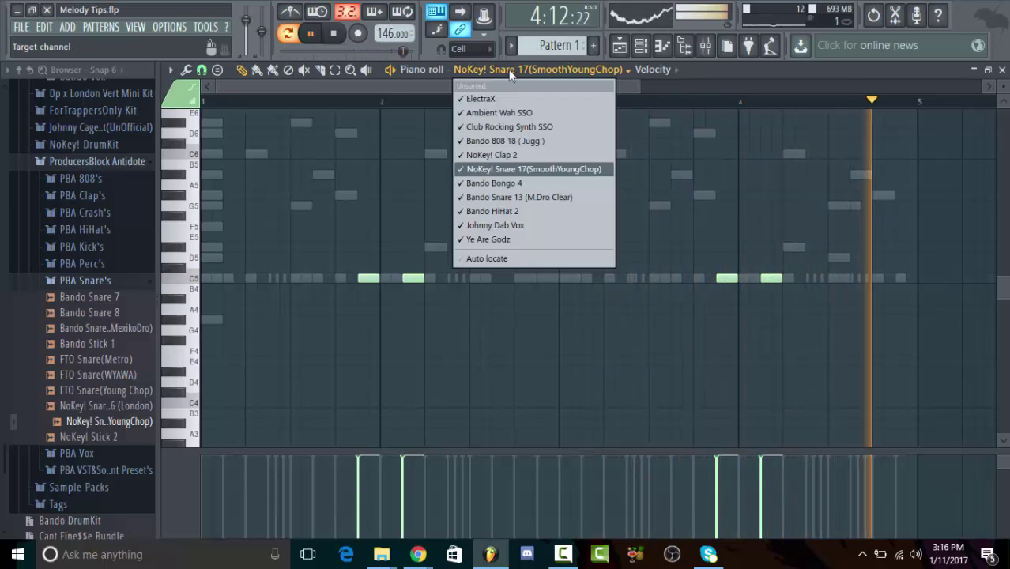
pyautogui.click(517, 142)
pyautogui.click(813, 288)
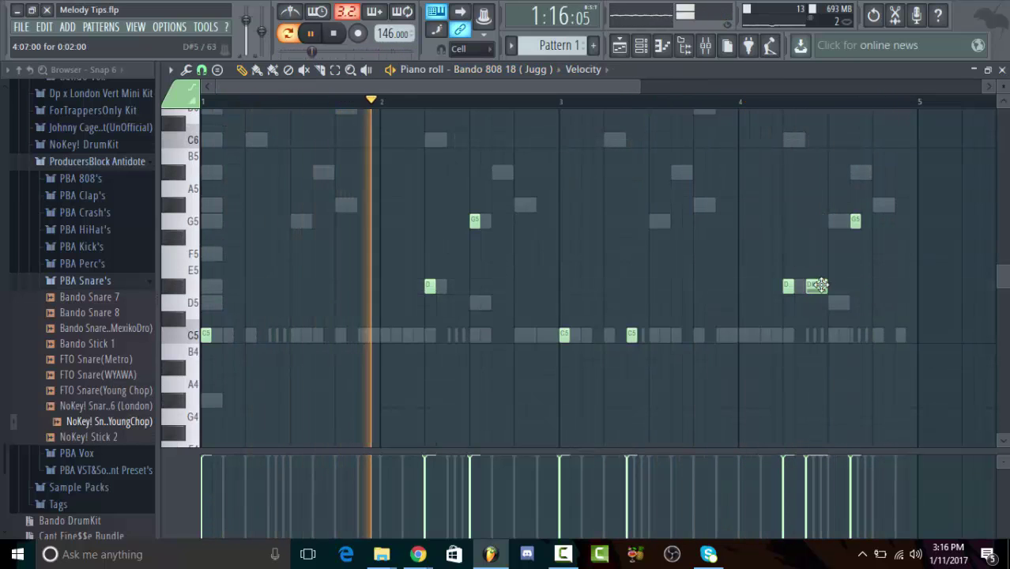
pyautogui.moveTo(826, 285); pyautogui.dragTo(816, 285)
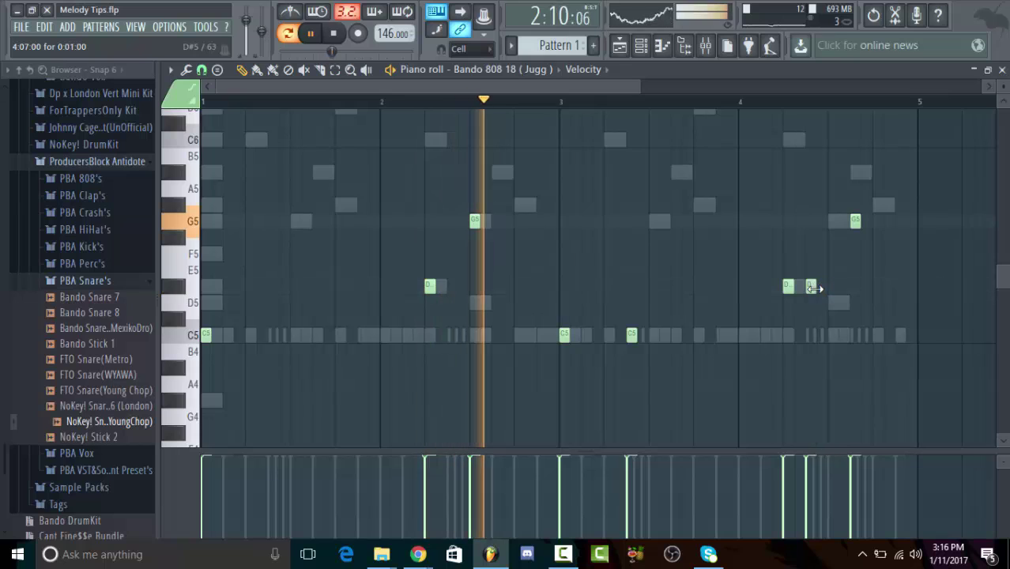
pyautogui.click(1001, 70)
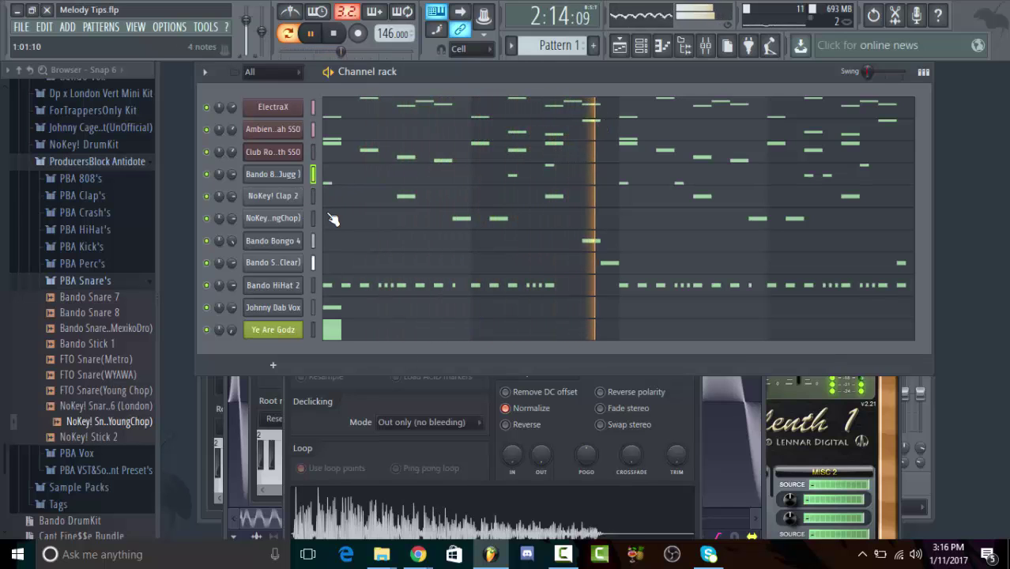
pyautogui.click(365, 178)
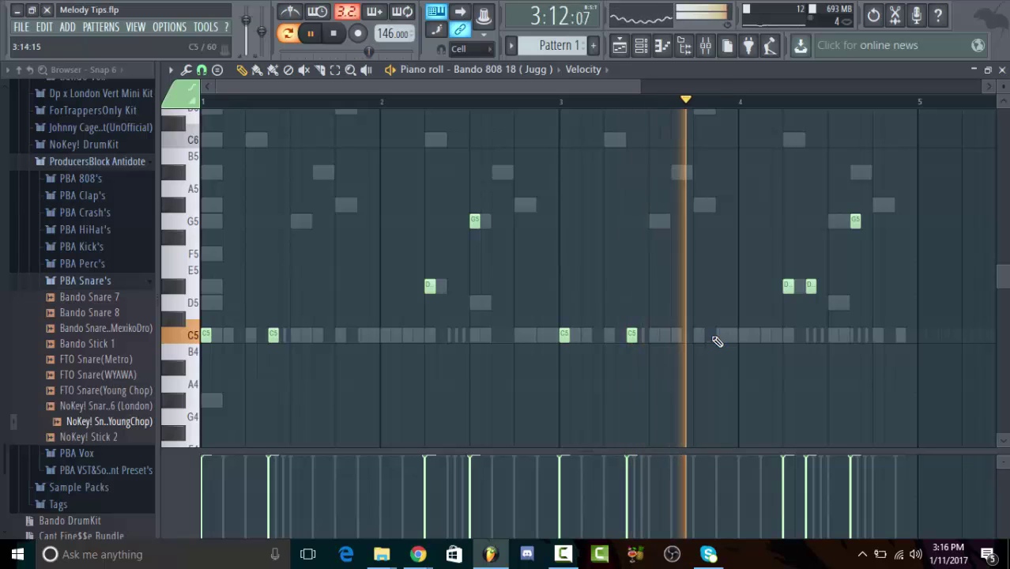
pyautogui.click(1001, 70)
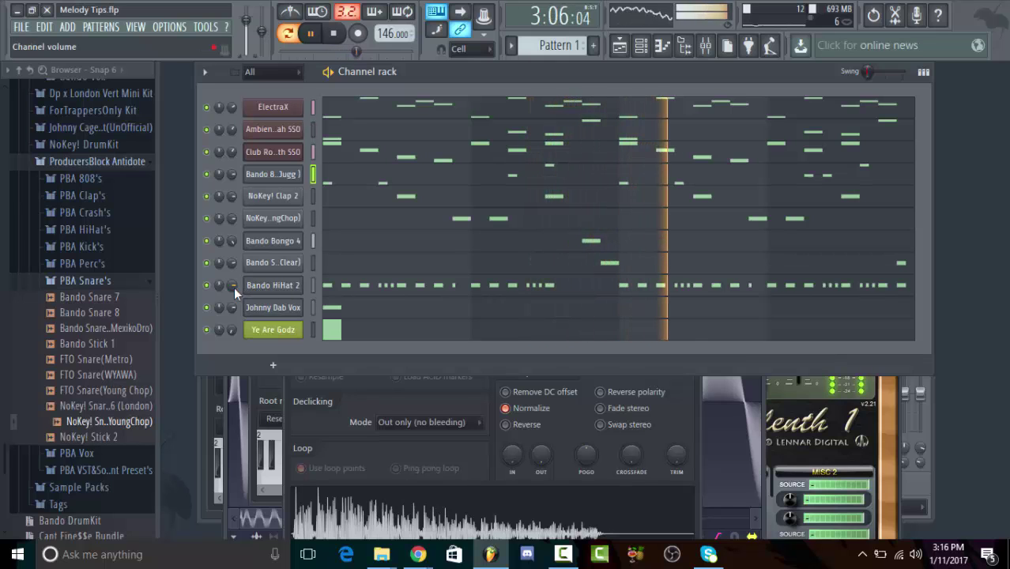
# Step: Clone the Bando HiHat 2 channel and fill the clone with one-step C5 notes on every second step of all four bars
pyautogui.rightClick(301, 283)
pyautogui.click(352, 384)
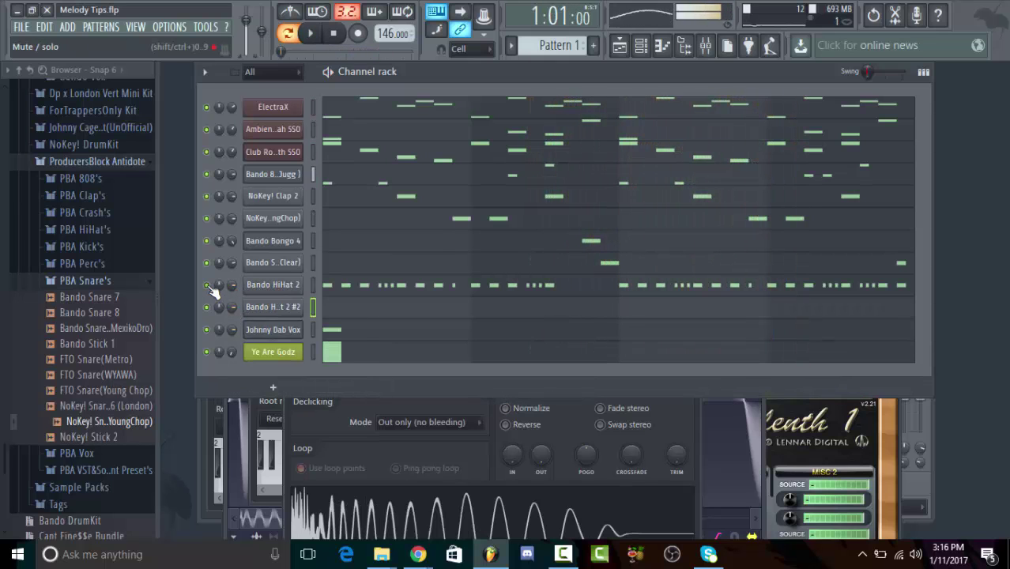
pyautogui.rightClick(286, 314)
pyautogui.click(329, 306)
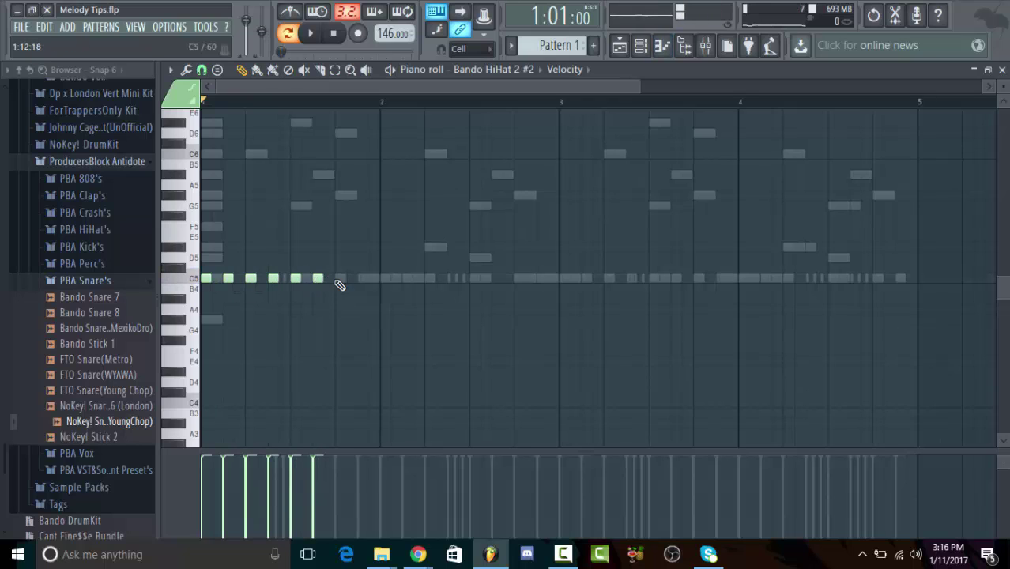
pyautogui.moveTo(233, 302); pyautogui.dragTo(219, 293)
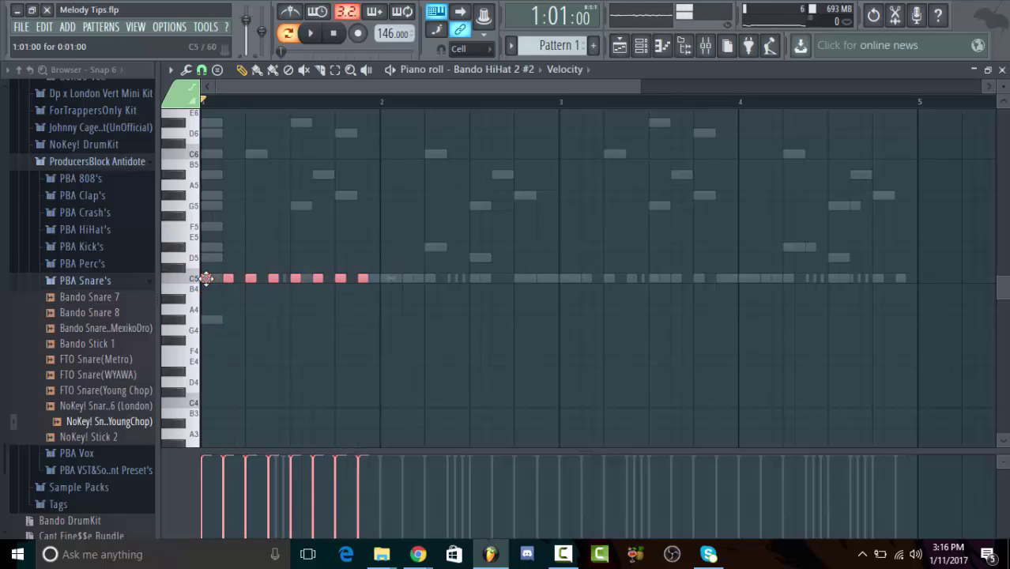
pyautogui.moveTo(584, 261); pyautogui.dragTo(571, 277)
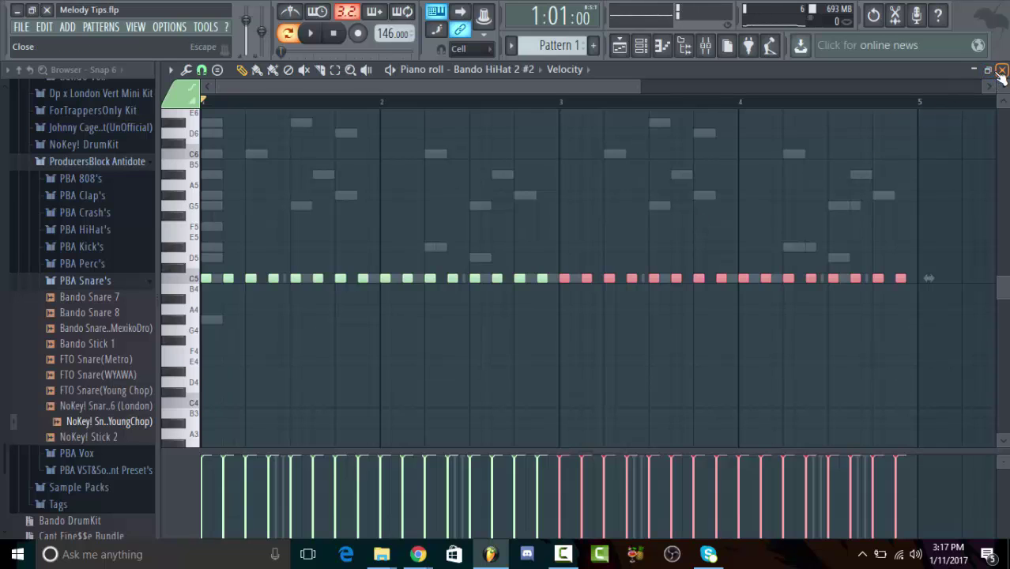
pyautogui.press('space')
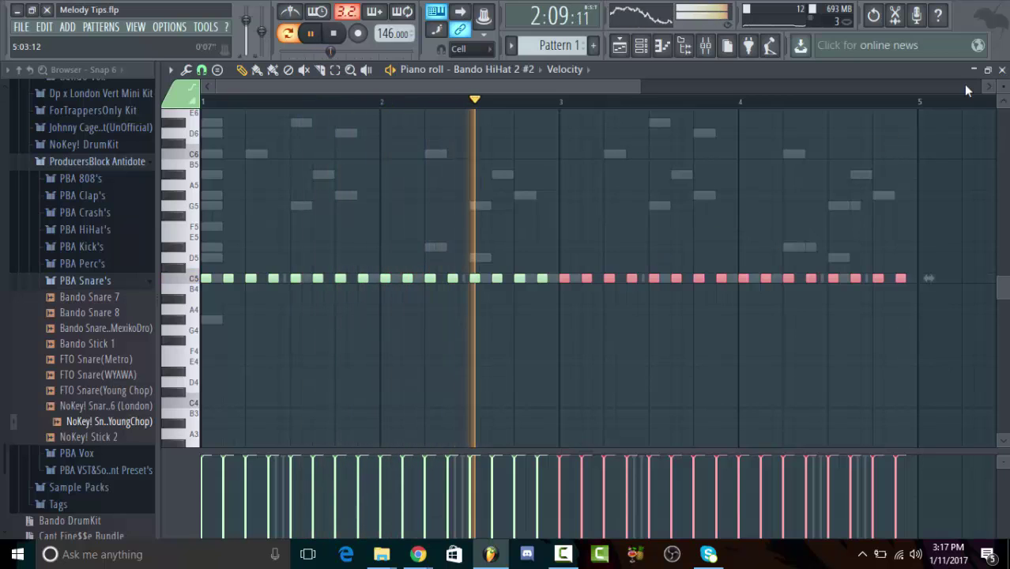
pyautogui.click(1001, 69)
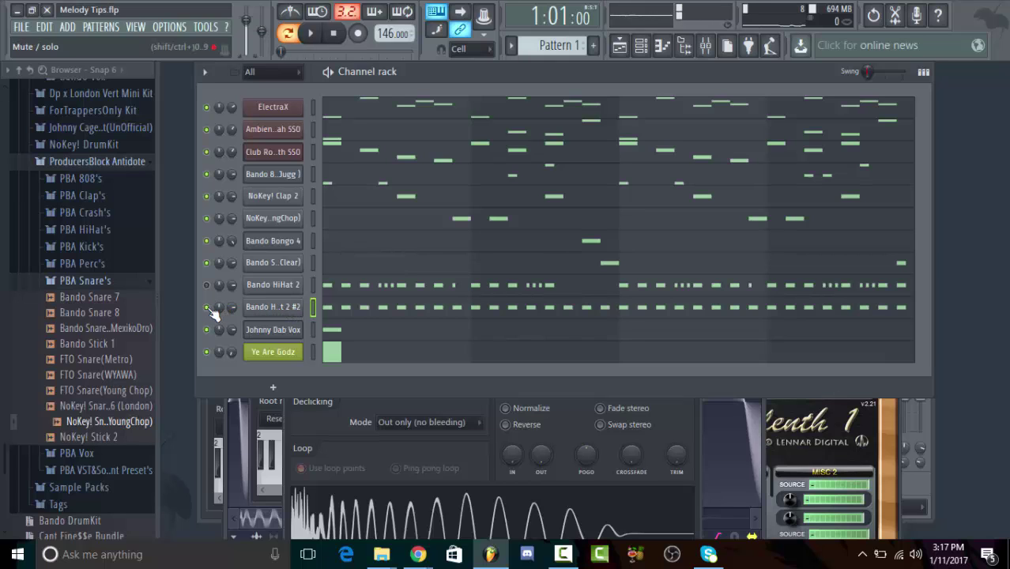
# Step: Delete the cloned hi-hat channel below Bando HiHat 2
pyautogui.rightClick(263, 314)
pyautogui.click(339, 421)
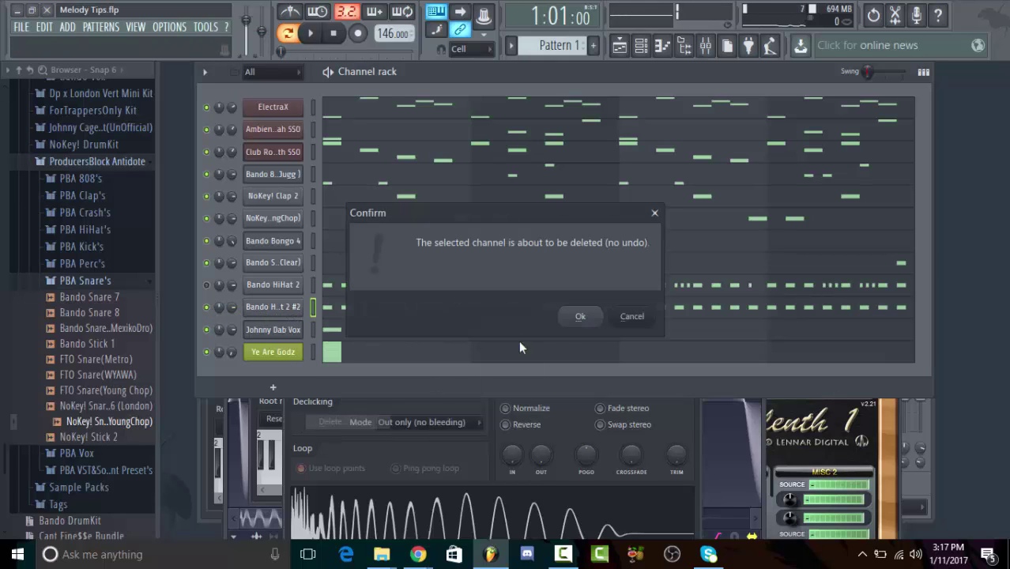
pyautogui.click(580, 315)
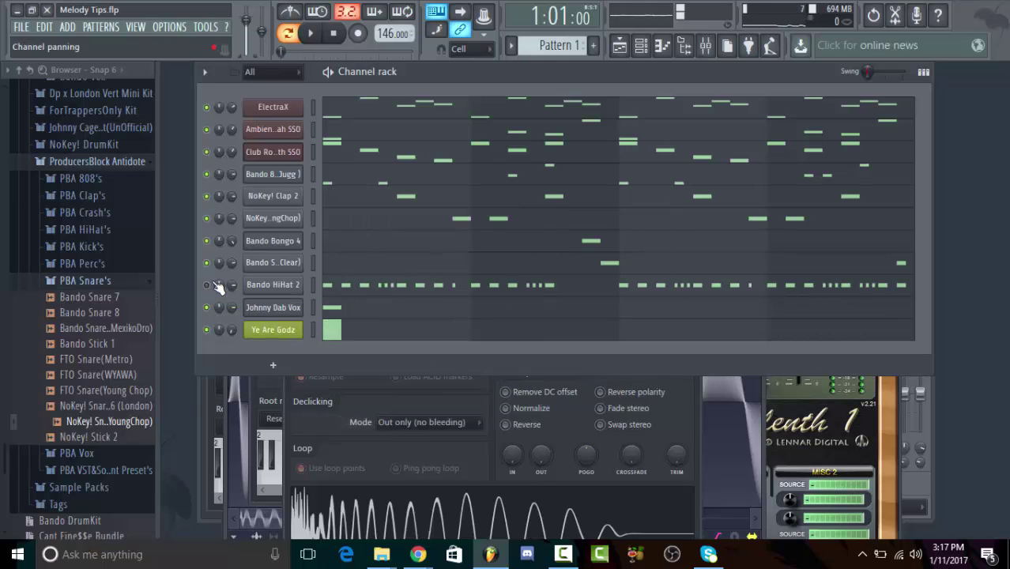
# Step: Add a one-step C5 note on step 11 of bar 2 to the Bando HiHat 2 pattern
pyautogui.click(421, 291)
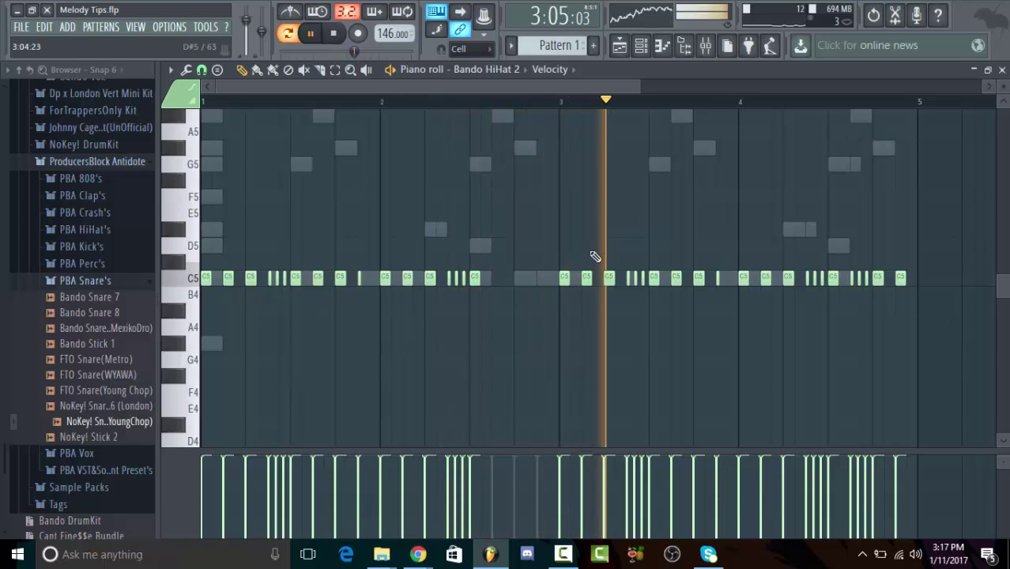
pyautogui.click(497, 277)
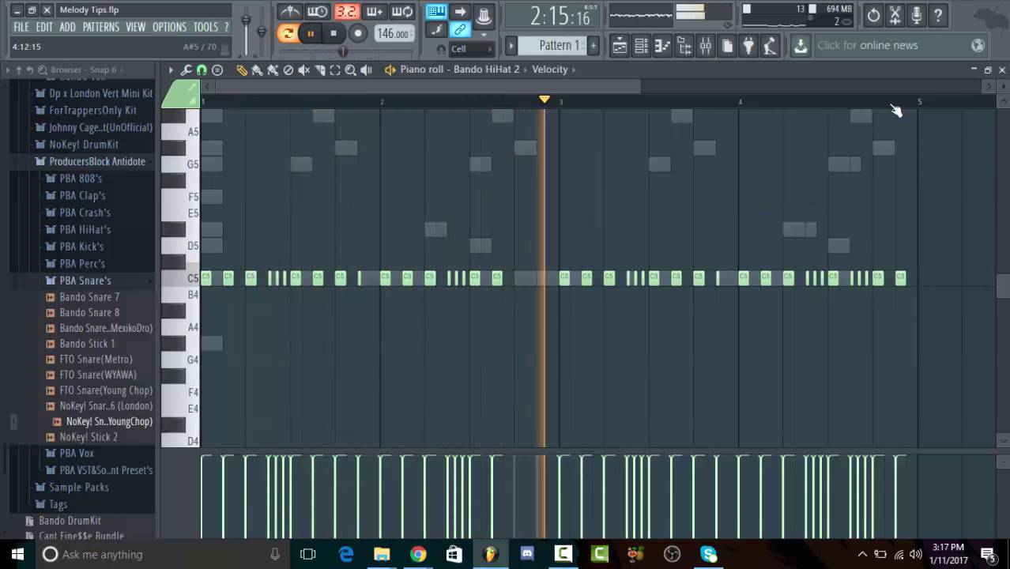
pyautogui.click(1001, 71)
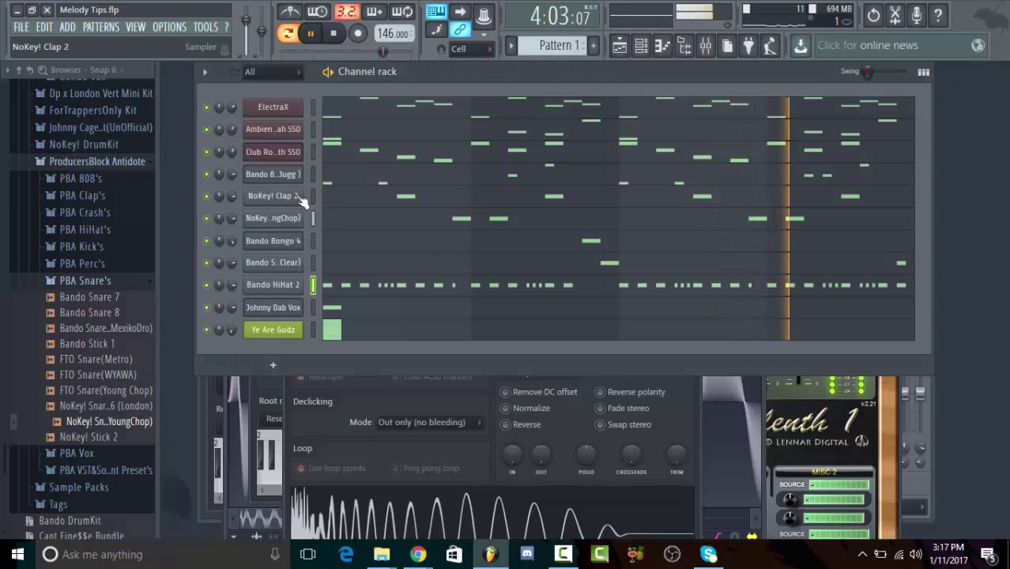
# Step: Clone the Bando 808 18 channel and open the clone's empty piano roll
pyautogui.rightClick(279, 180)
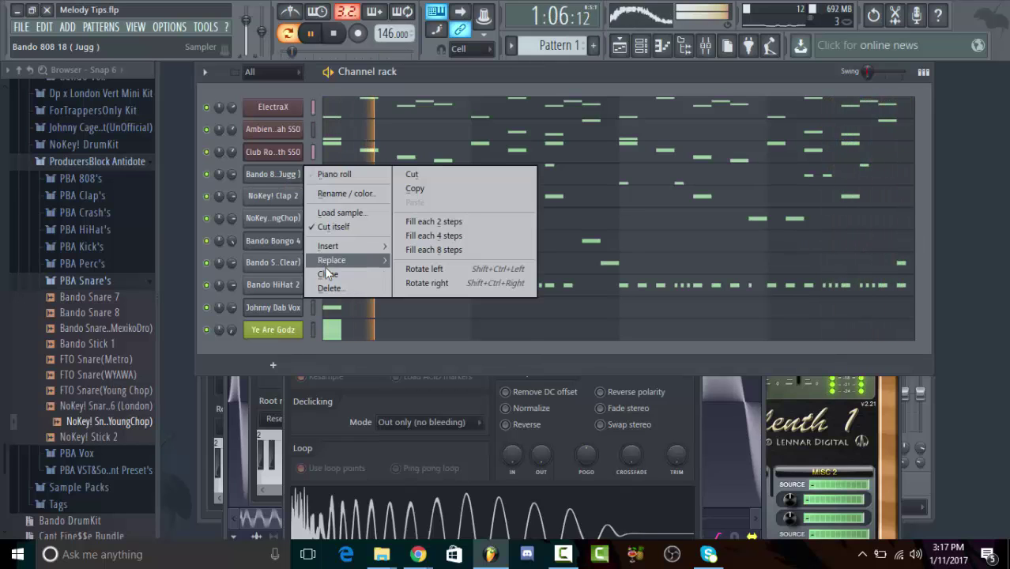
pyautogui.click(340, 274)
pyautogui.rightClick(299, 197)
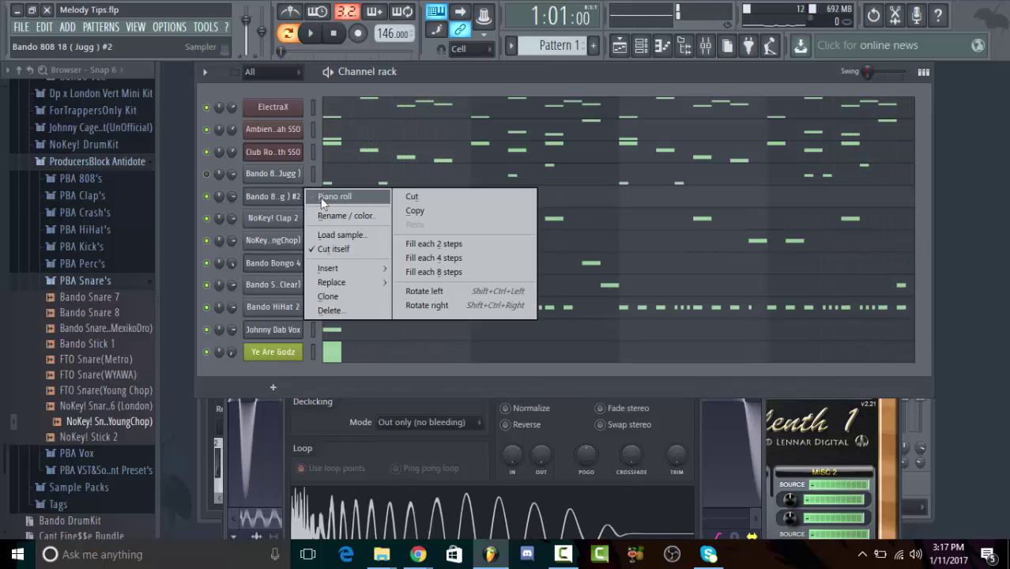
pyautogui.click(330, 197)
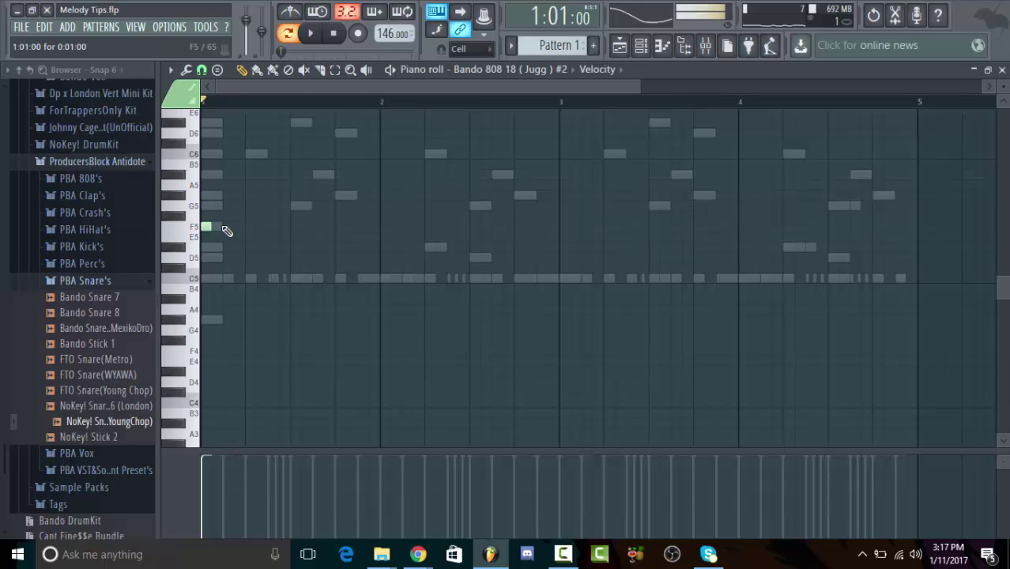
# Step: In the 808 clone, place one-step D#5 notes on steps 1 and 13 of bars 1 and 3 and lower them all to D5
pyautogui.press('space')
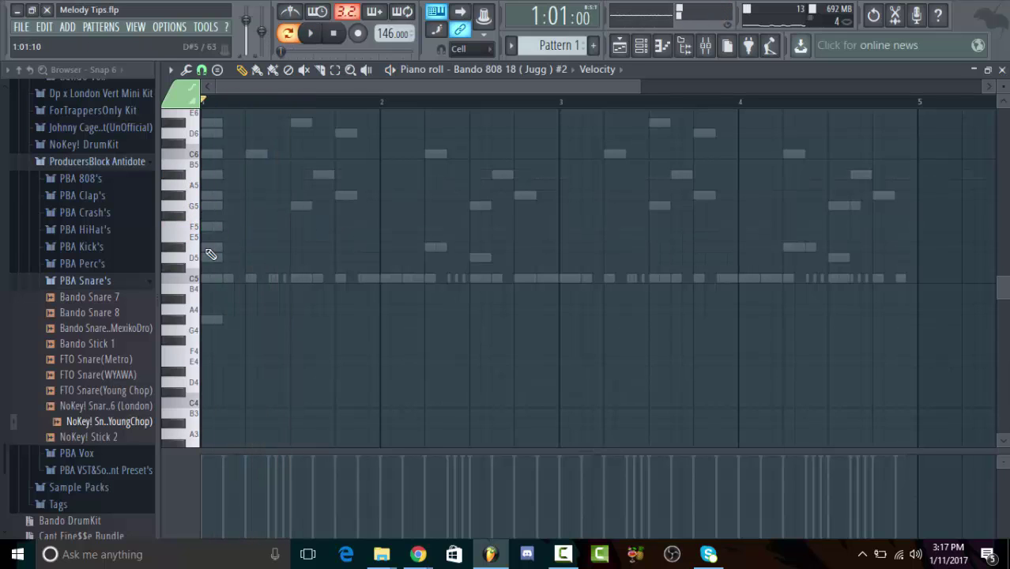
pyautogui.click(340, 247)
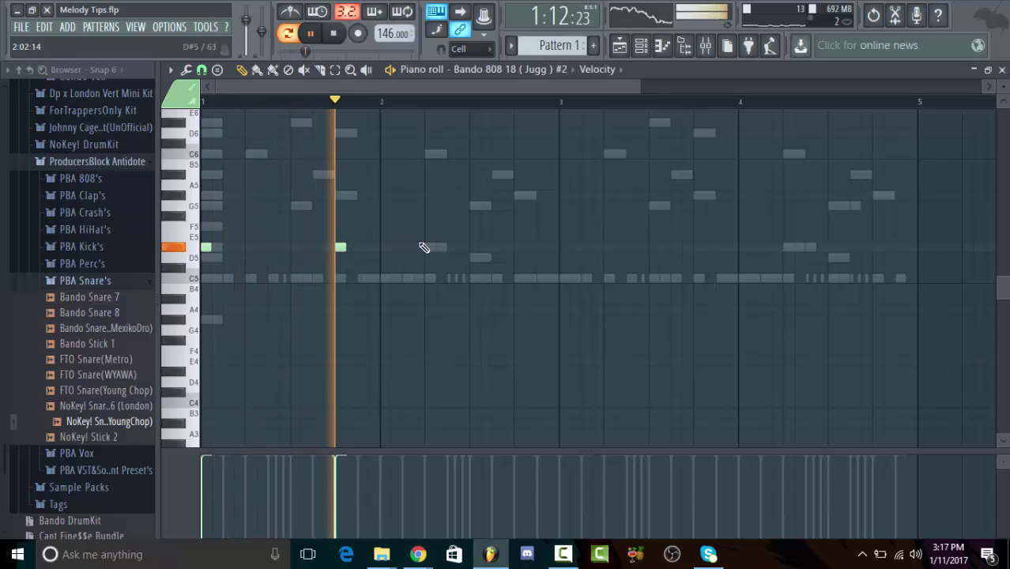
pyautogui.click(564, 246)
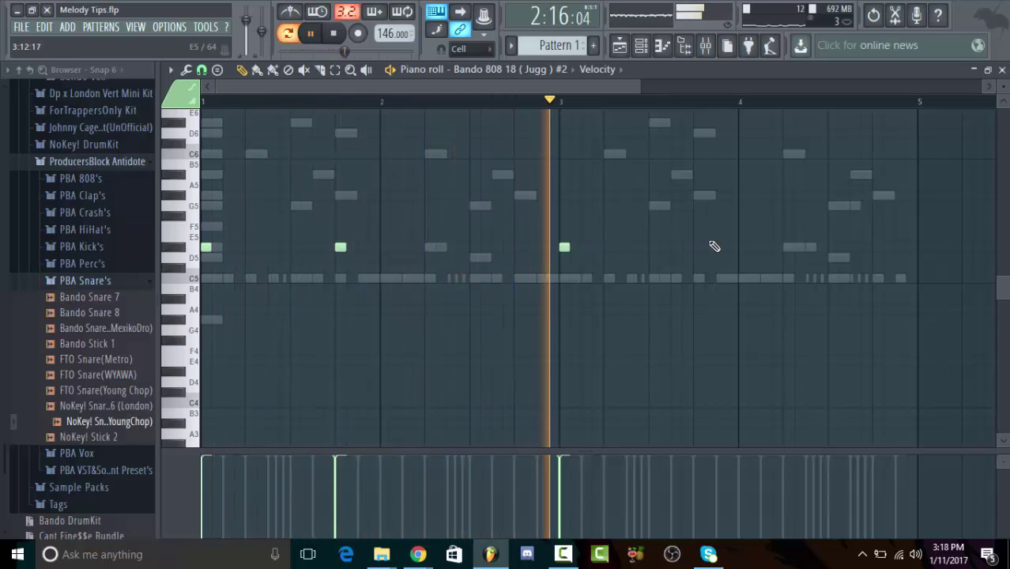
pyautogui.click(695, 246)
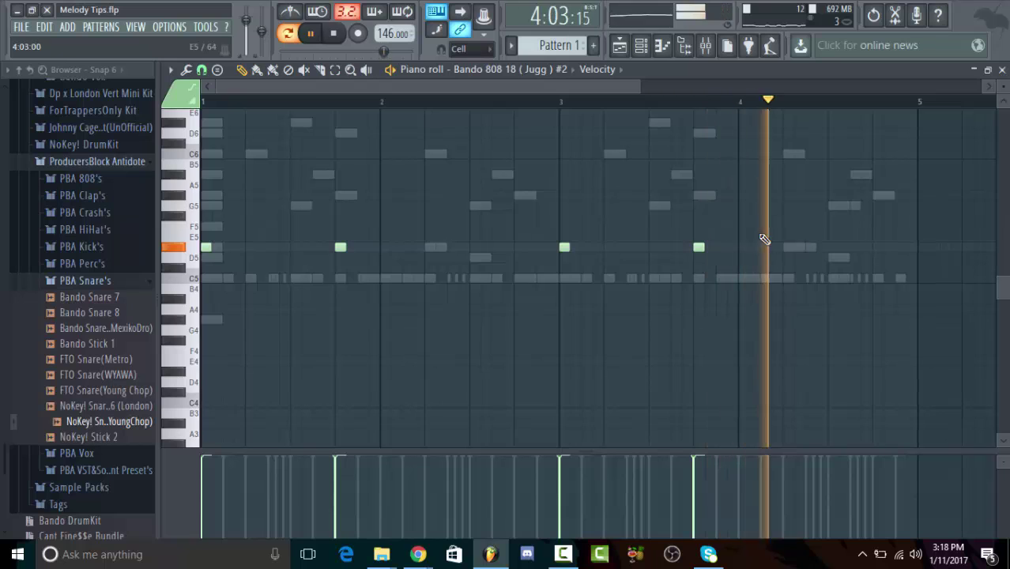
pyautogui.doubleClick(204, 247)
pyautogui.press('space')
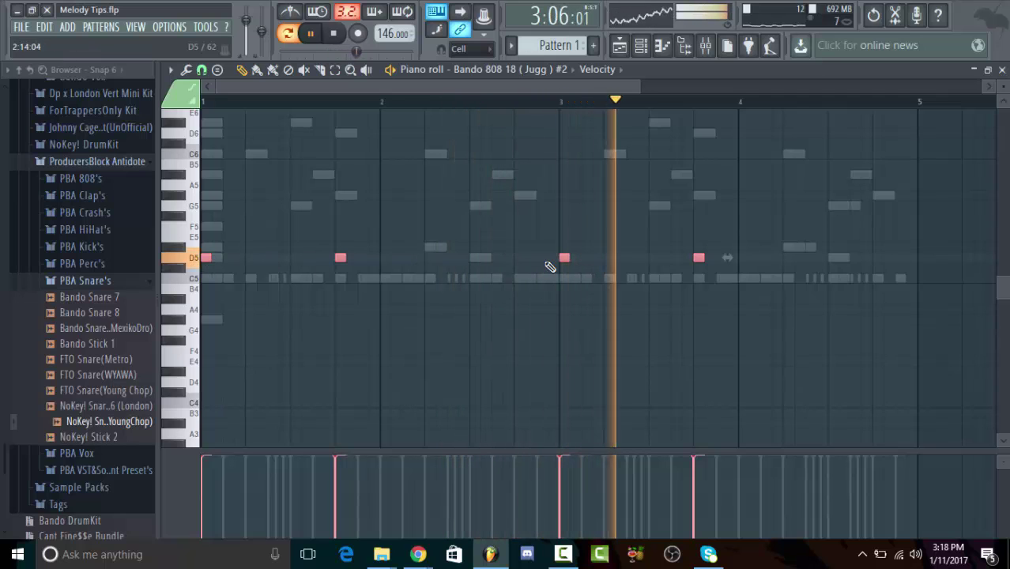
# Step: Add one-step D5 notes to the 808 clone on step 7 of bars 1 and 3 and step 5 of bars 2 and 4
pyautogui.click(273, 259)
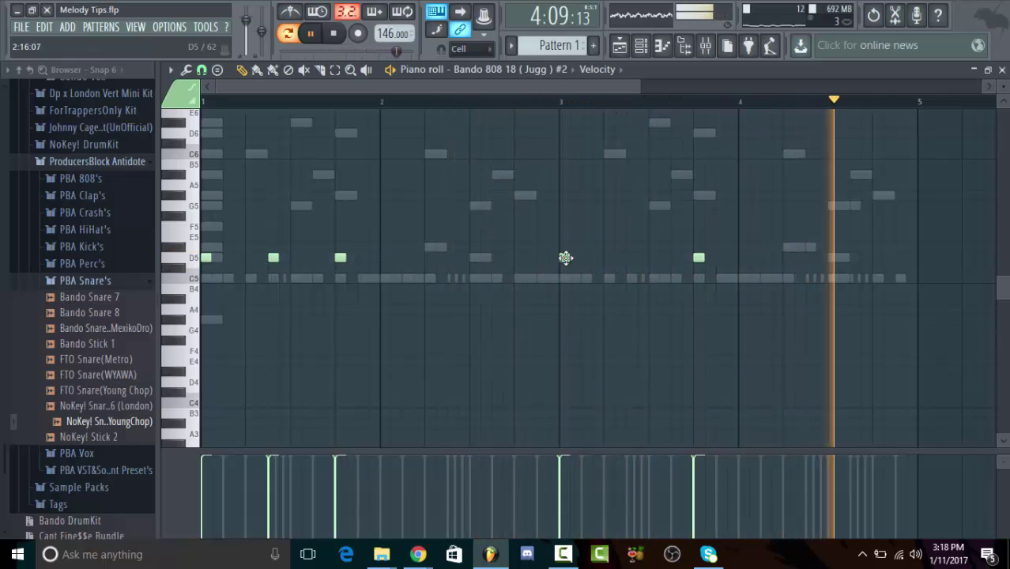
pyautogui.click(631, 258)
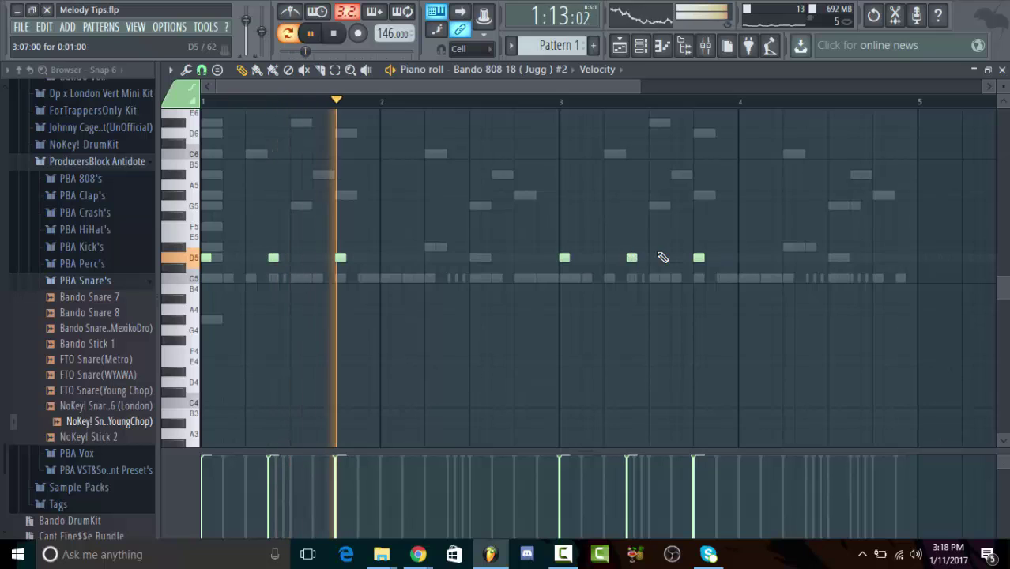
pyautogui.press('space')
pyautogui.click(430, 259)
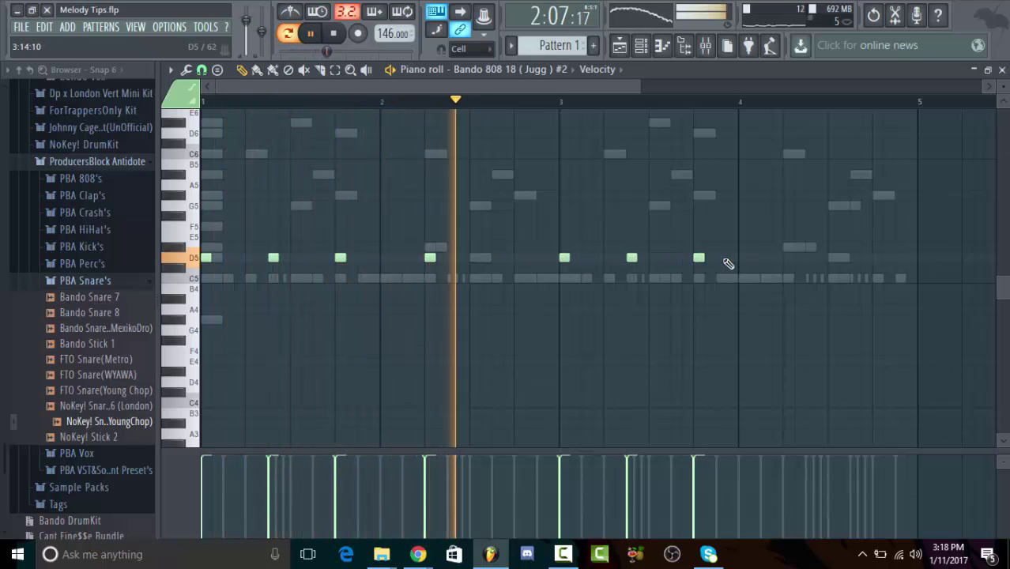
pyautogui.click(785, 258)
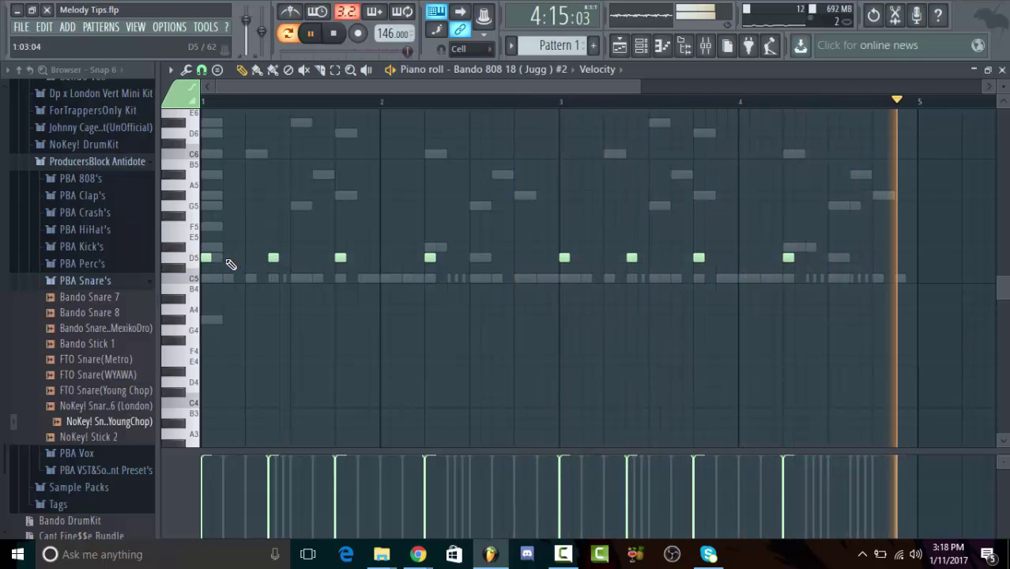
# Step: Add D5 notes on step 3 of bars 1, 3 and 4, and replace the step 13 notes of bars 1 and 3 with notes on step 15
pyautogui.rightClick(339, 259)
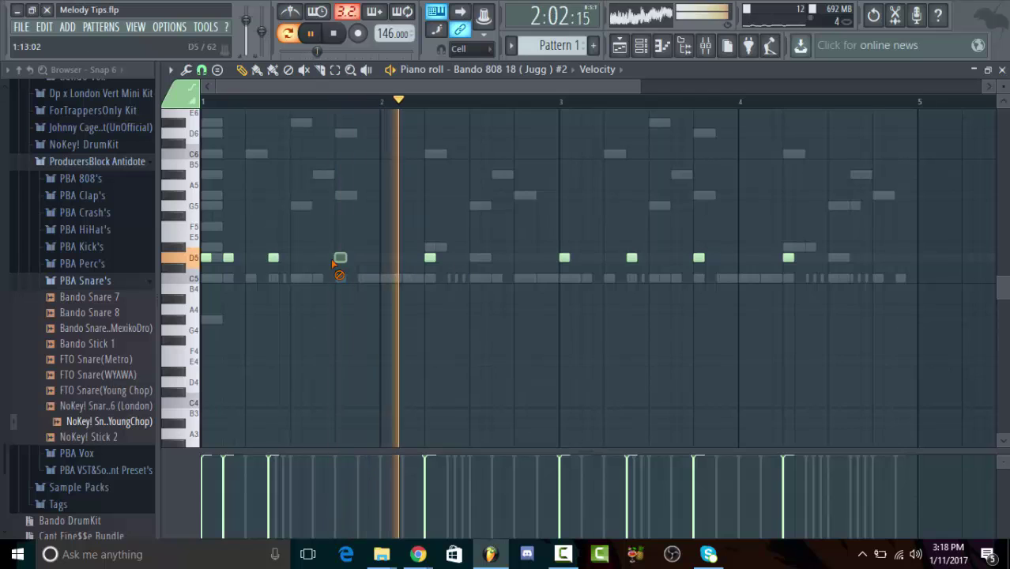
pyautogui.click(360, 259)
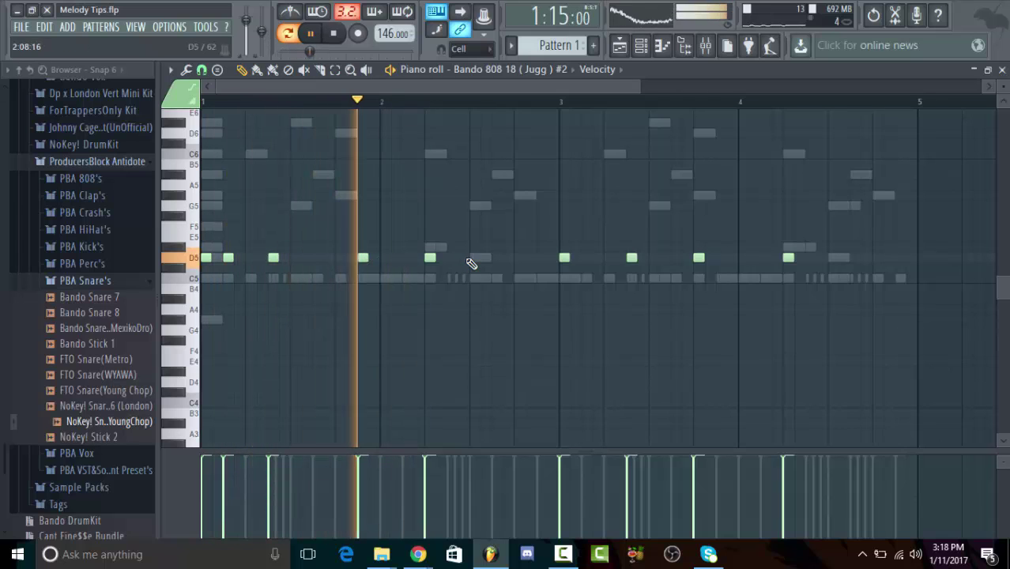
pyautogui.click(584, 258)
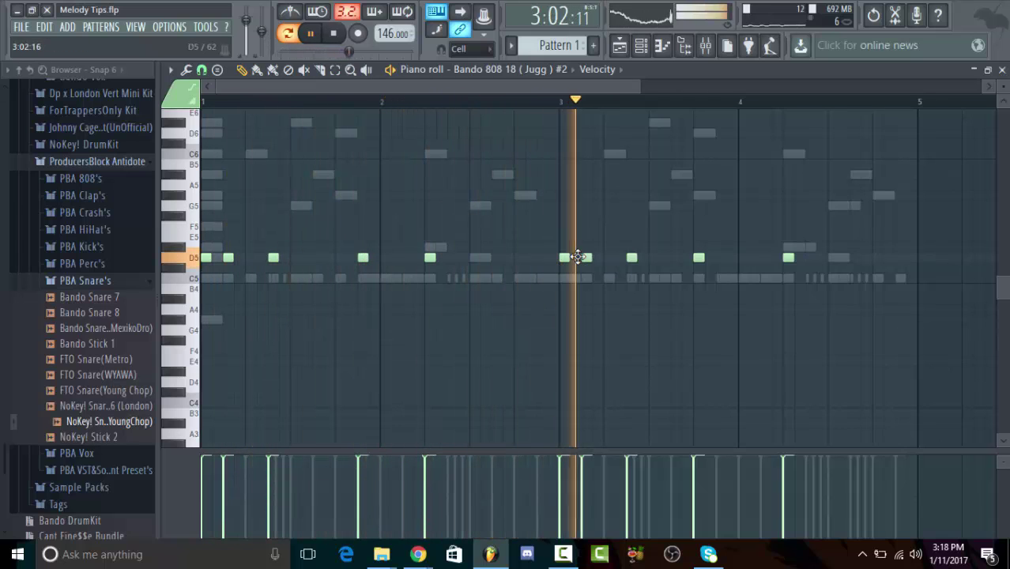
pyautogui.click(765, 258)
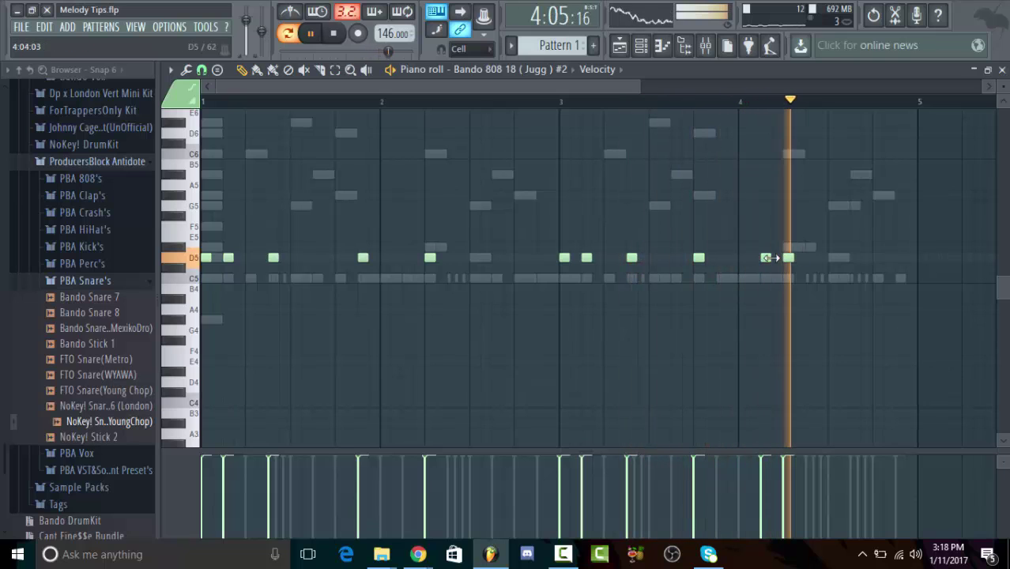
pyautogui.rightClick(701, 259)
pyautogui.click(719, 259)
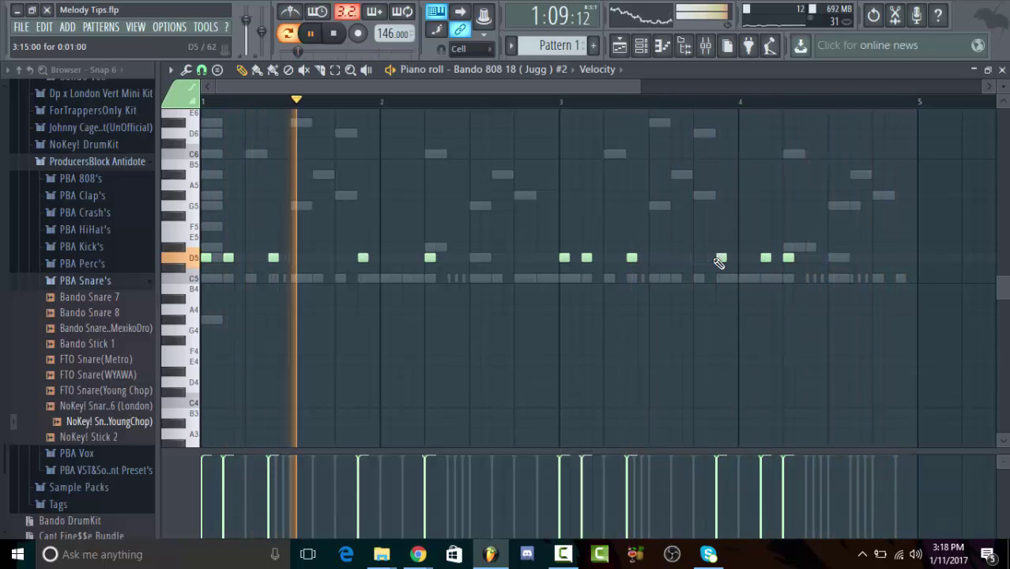
# Step: Fill the gap at the end of bar 2 in the Bando HiHat 2 pattern with one-step C5 notes from step 13
pyautogui.press('F6')
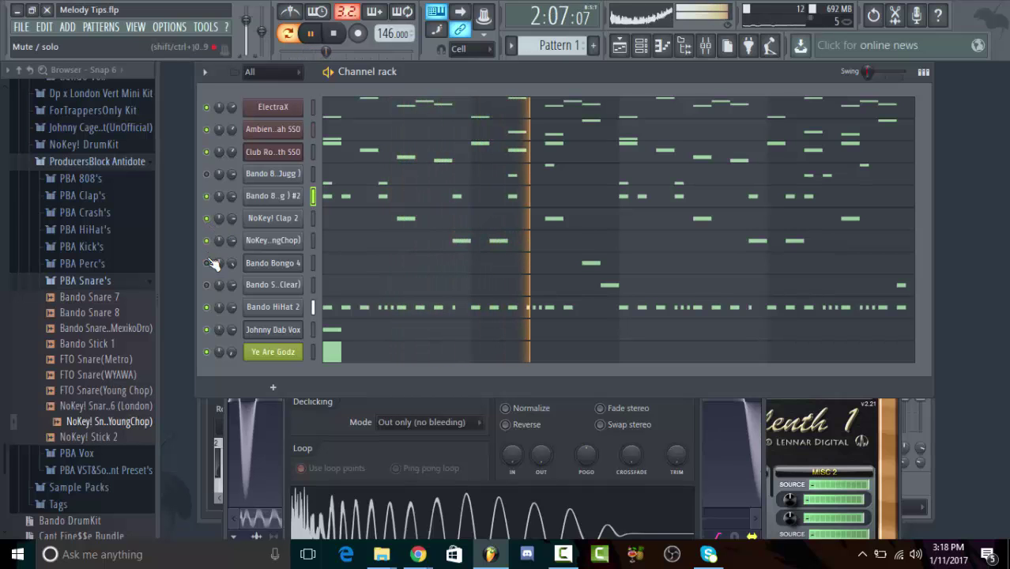
pyautogui.click(553, 309)
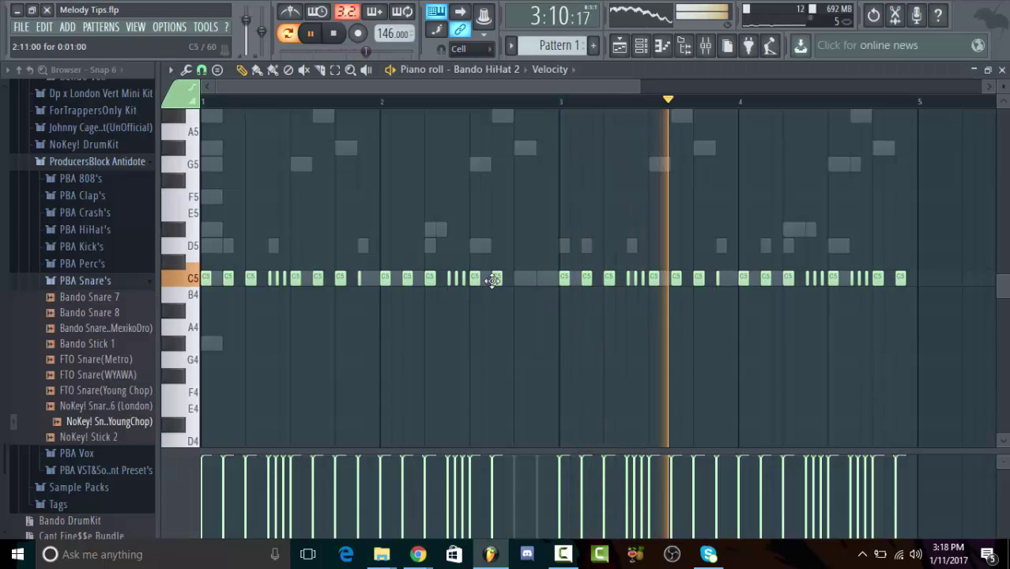
pyautogui.click(1001, 71)
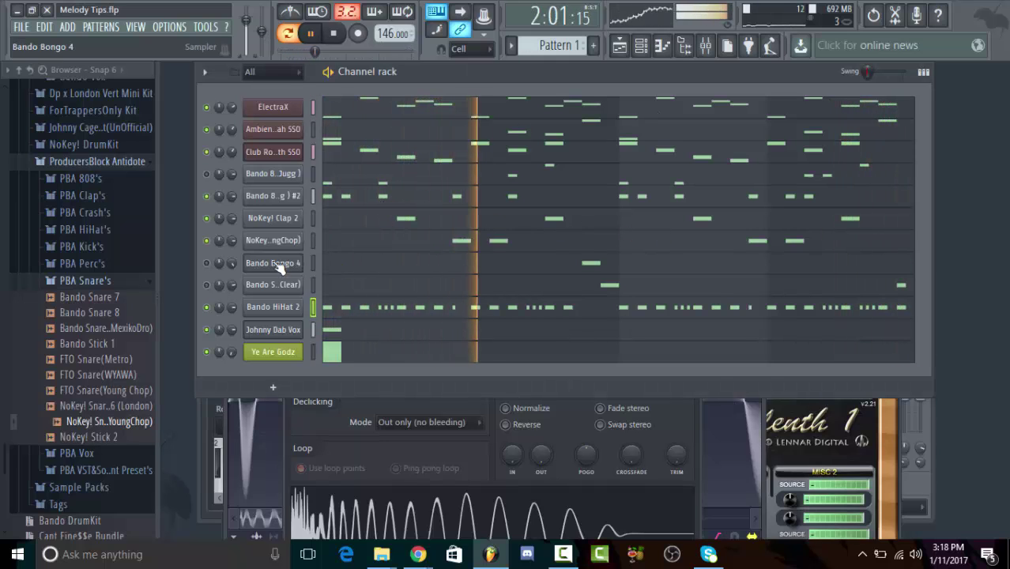
pyautogui.click(379, 307)
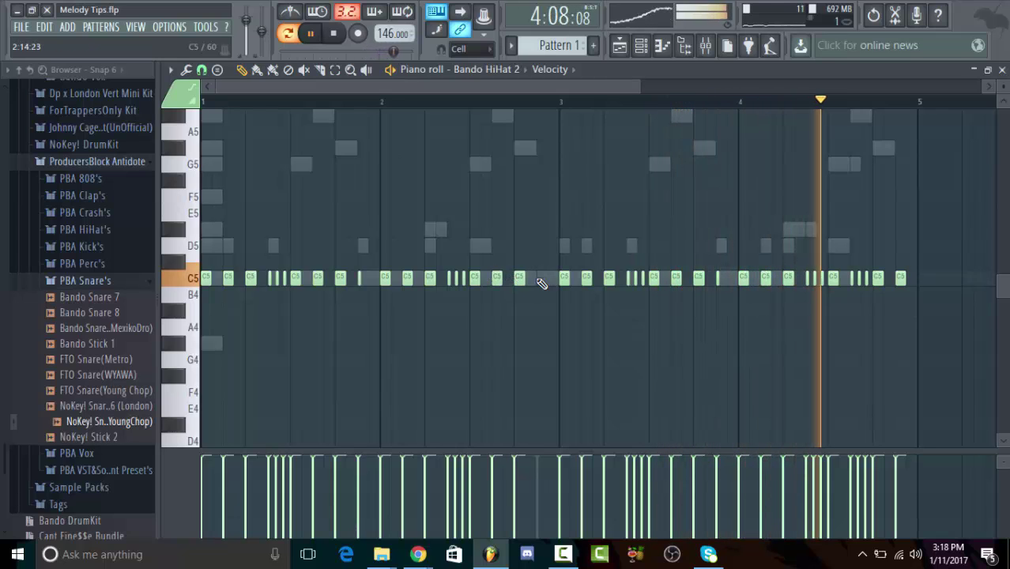
pyautogui.click(1001, 70)
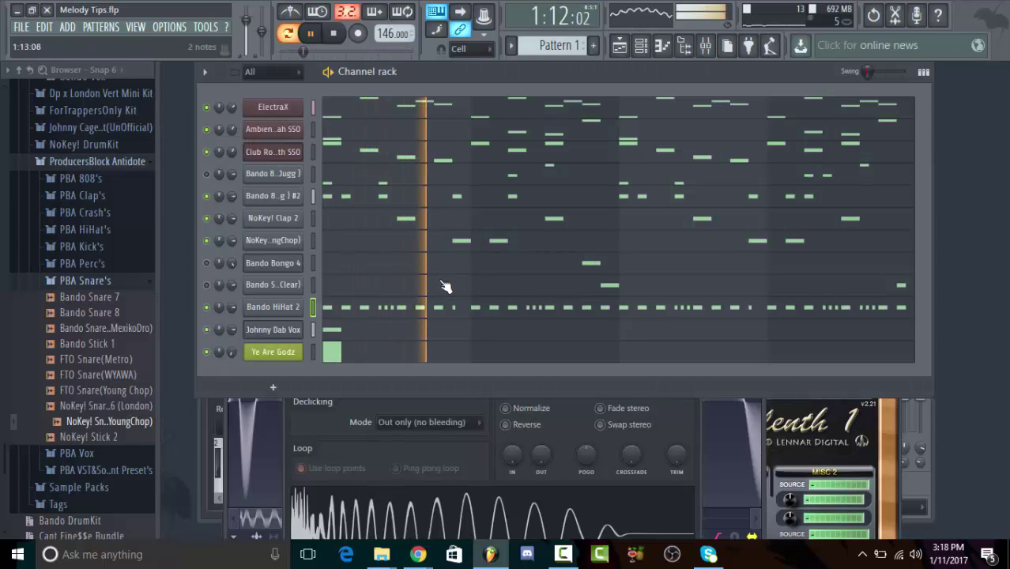
# Step: In the 808 clone, add one-step D5 notes on steps 7, 11 and 15 of bar 2 and steps 11 and 15 of bar 4
pyautogui.click(469, 196)
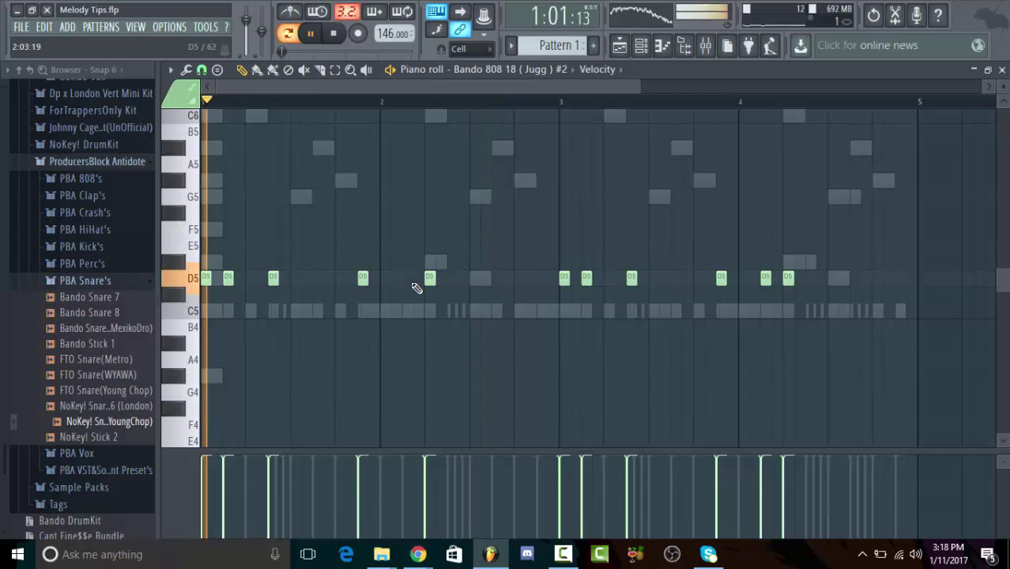
pyautogui.click(450, 277)
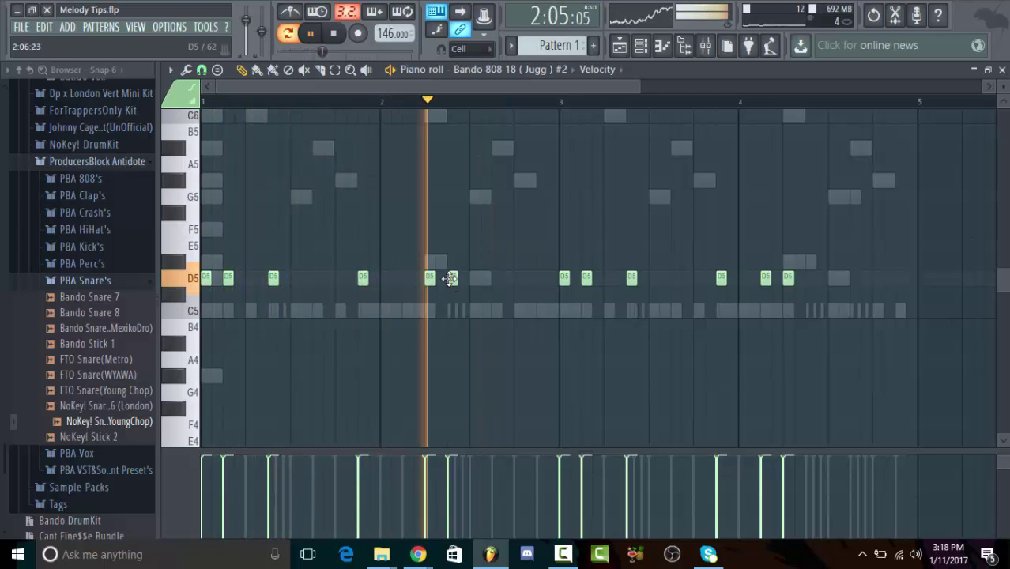
pyautogui.click(496, 277)
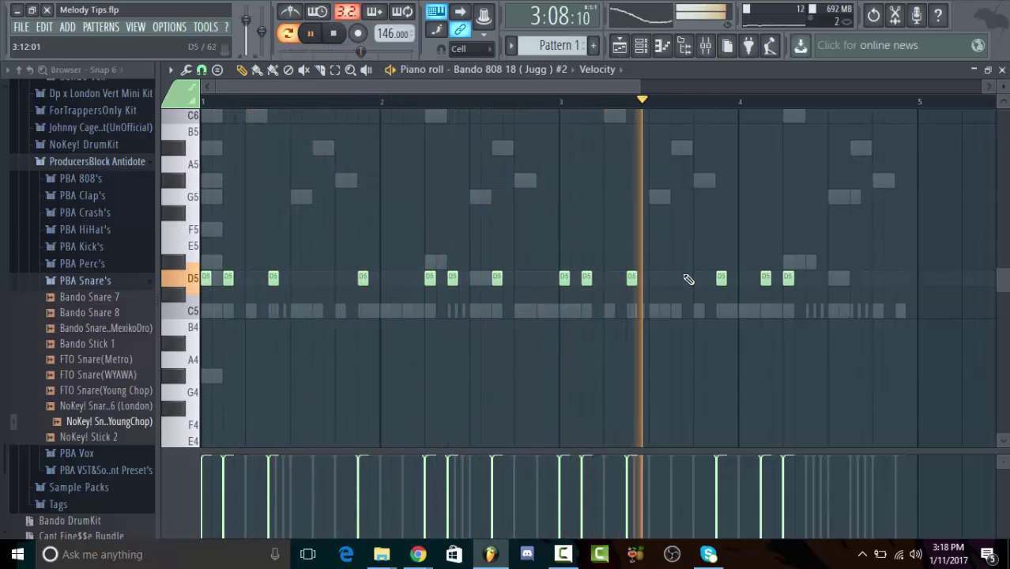
pyautogui.click(855, 277)
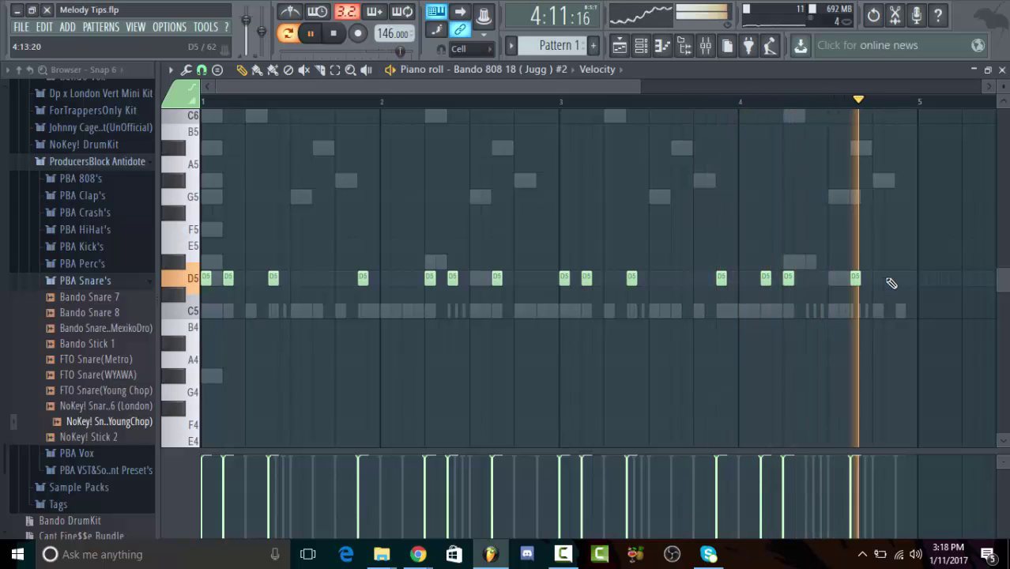
pyautogui.click(900, 277)
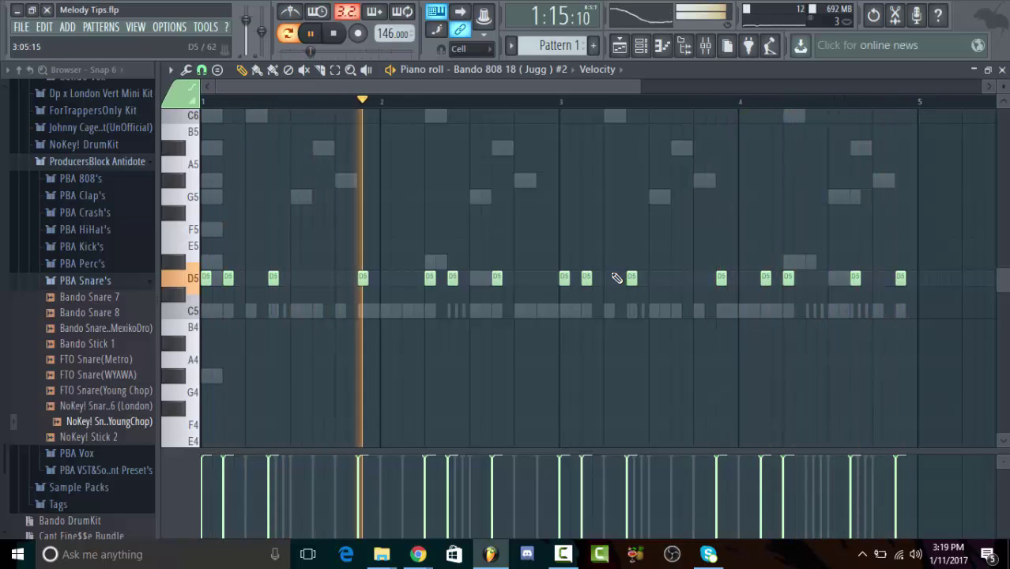
pyautogui.click(541, 277)
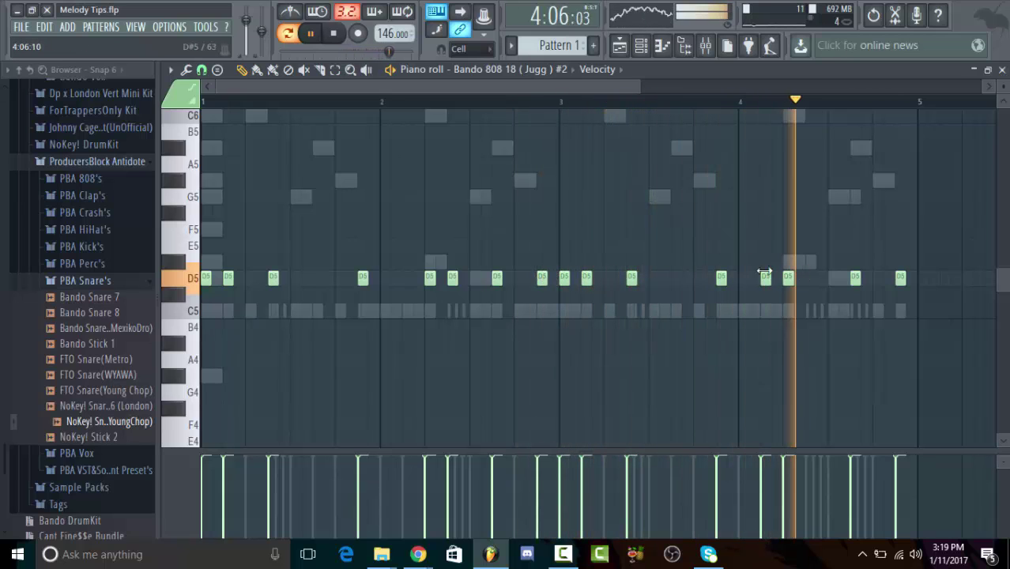
# Step: In bar 4 of the 808 clone, remove the D5 note on step 3 and add a one-step D5 note on step 7
pyautogui.rightClick(763, 277)
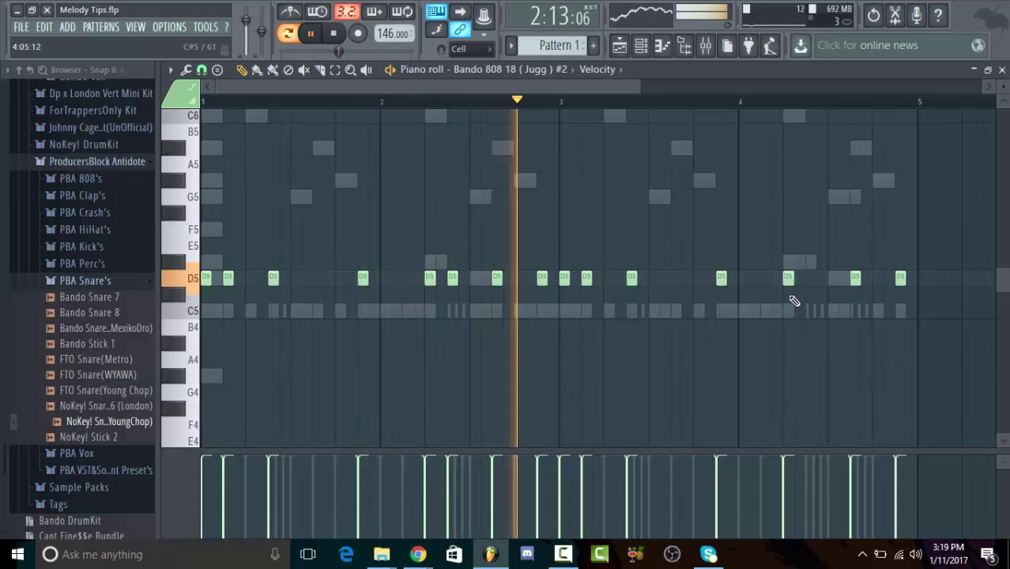
pyautogui.click(810, 278)
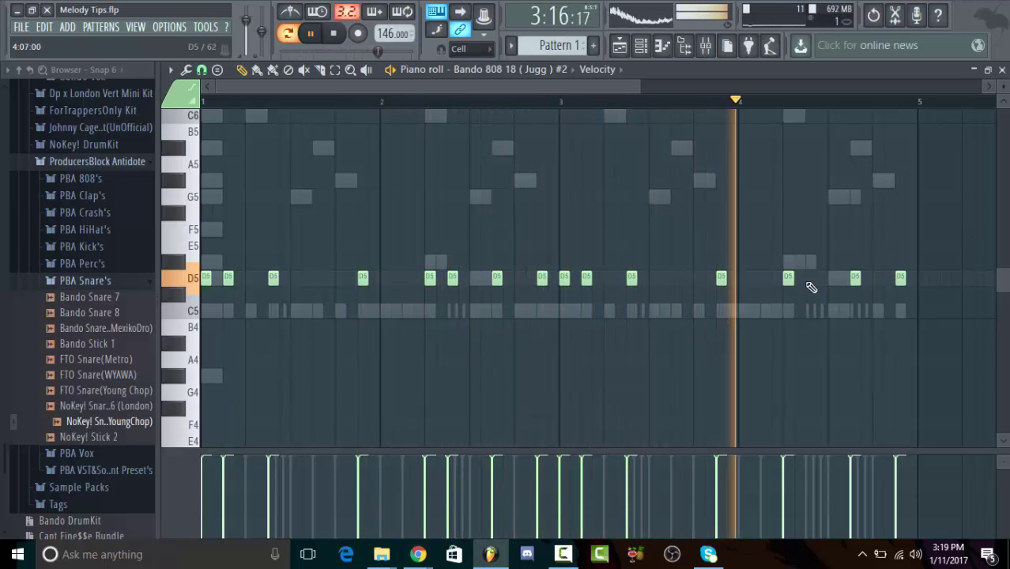
pyautogui.click(877, 277)
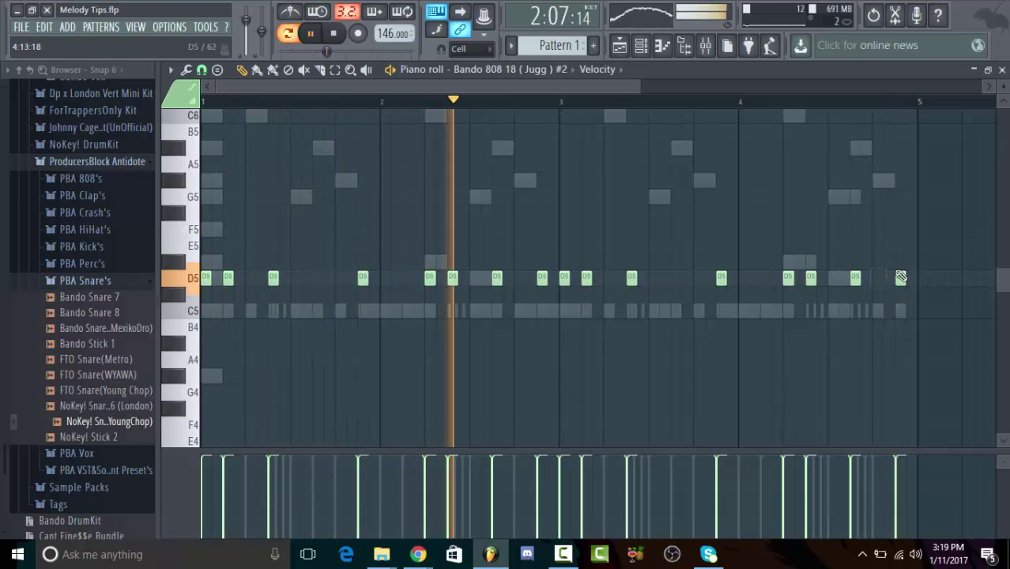
pyautogui.rightClick(878, 277)
pyautogui.click(1001, 71)
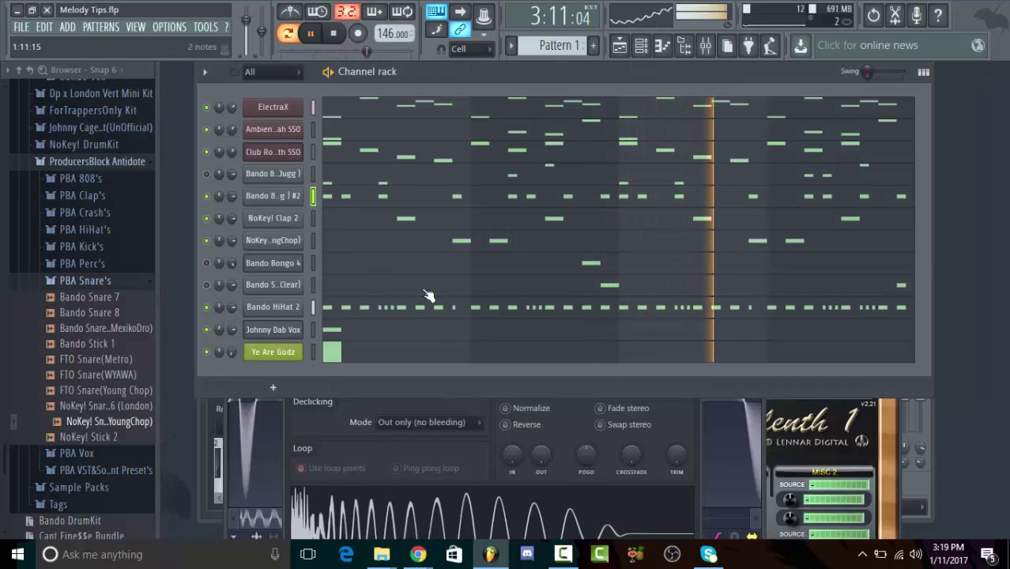
# Step: Delete the Bando Snare (Clear), Bando Bongo 4 and Johnny Dab Vox channels, and collapse the PBA Snare's folder
pyautogui.rightClick(299, 283)
pyautogui.click(329, 398)
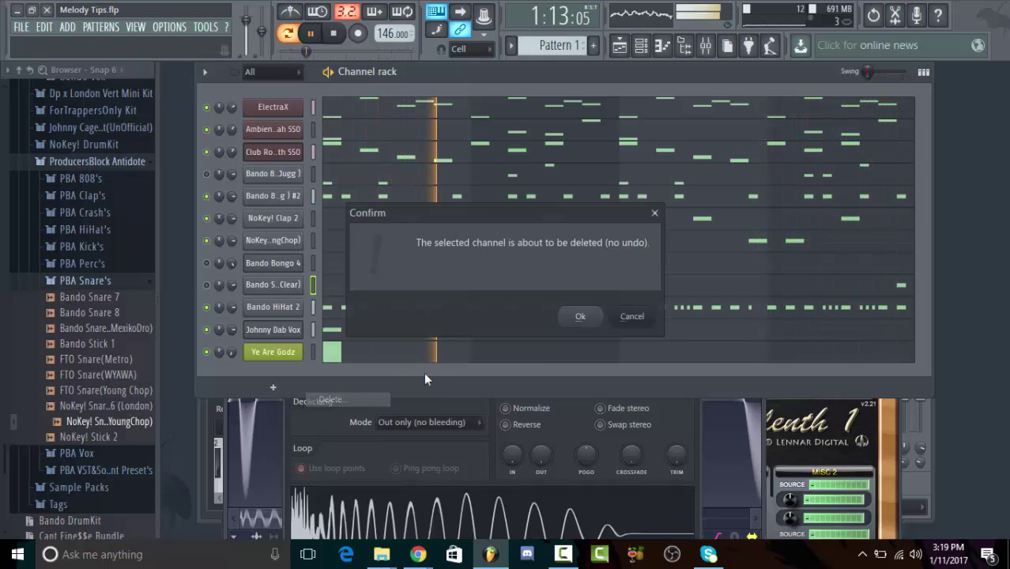
pyautogui.click(580, 316)
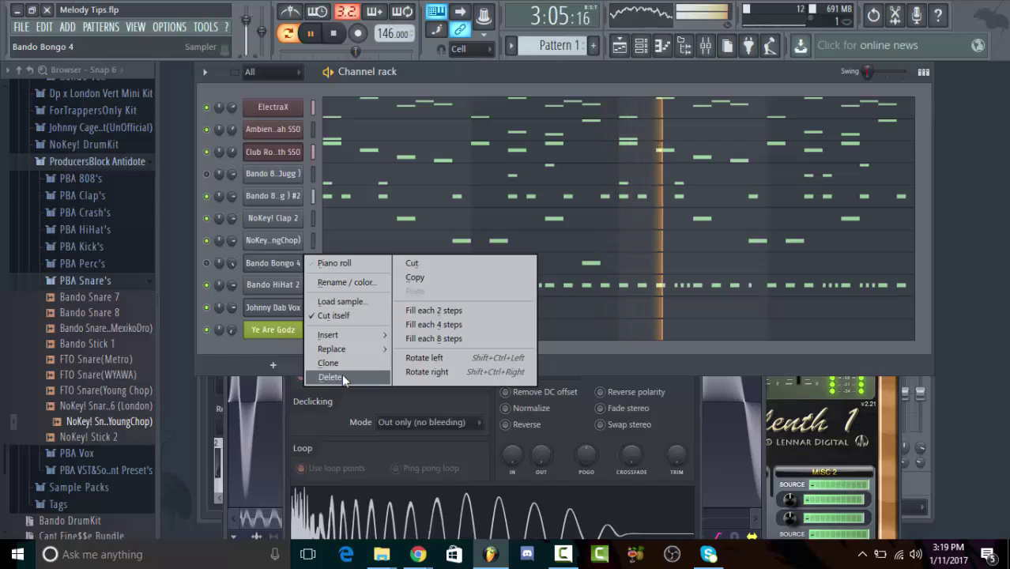
pyautogui.click(341, 374)
pyautogui.click(574, 309)
pyautogui.click(86, 281)
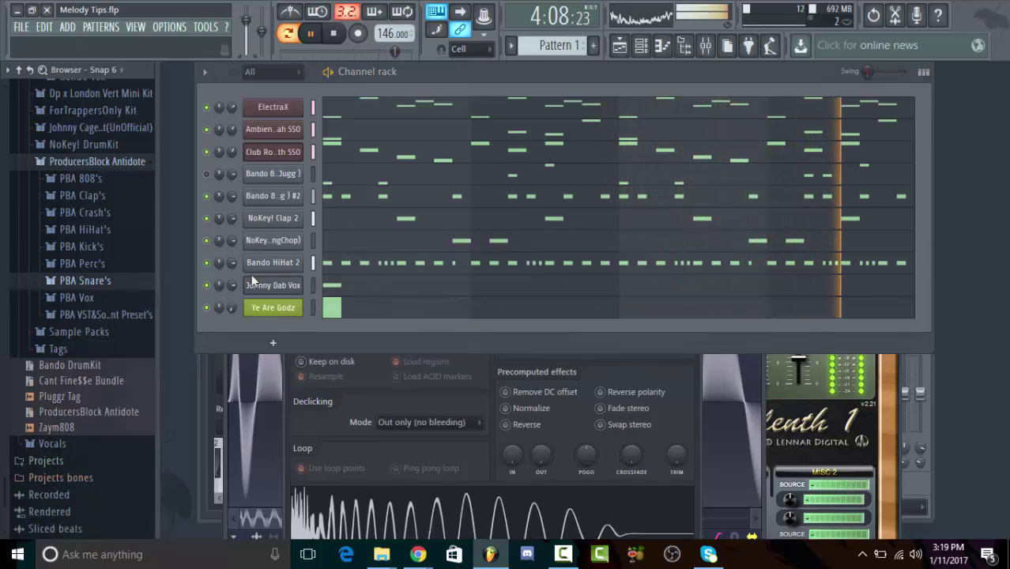
pyautogui.rightClick(273, 285)
pyautogui.click(326, 402)
pyautogui.click(577, 316)
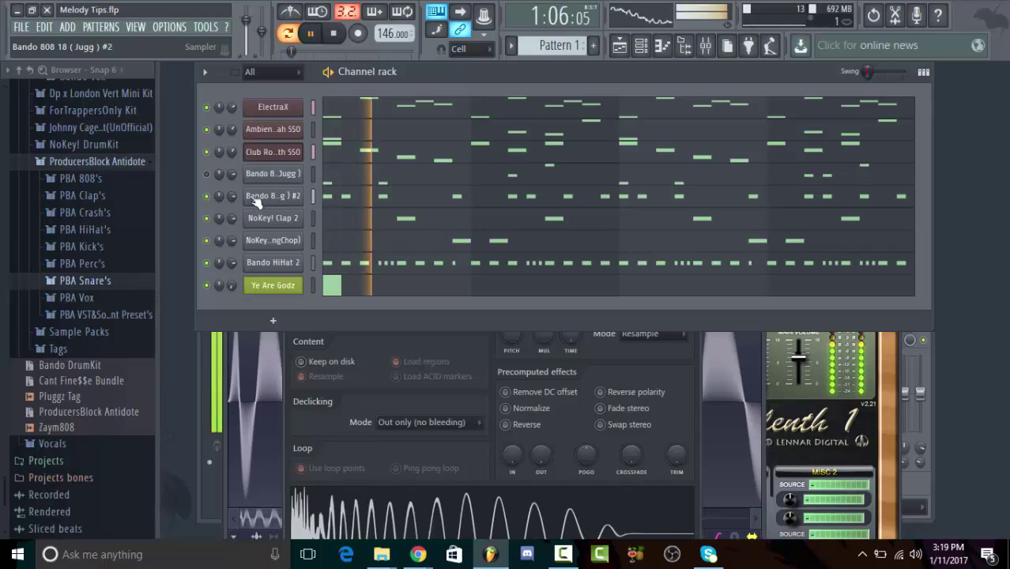
# Step: Collapse the ProducersBlock Antidote folder in the sample browser and stop playback
pyautogui.click(113, 162)
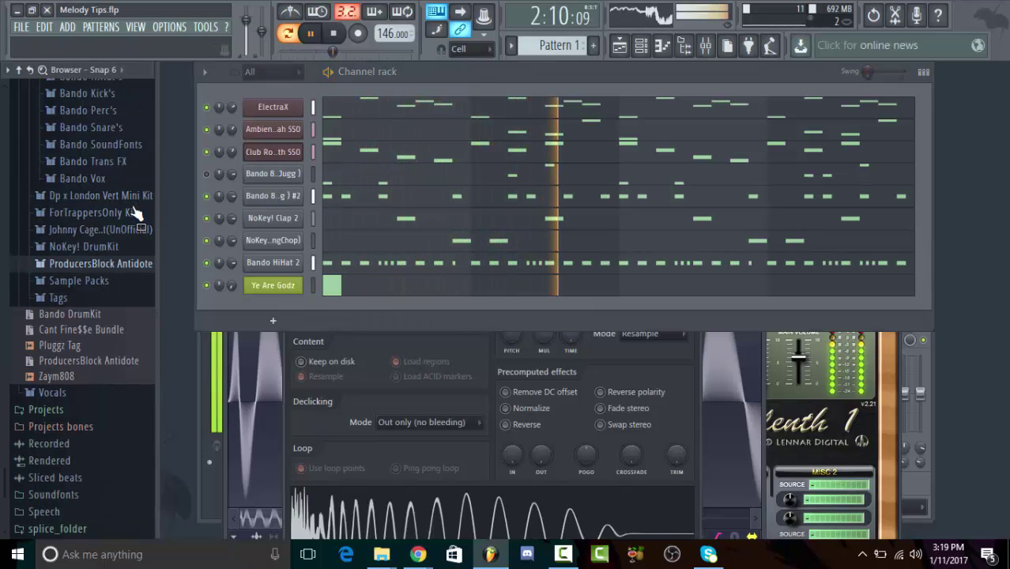
pyautogui.scroll(5, 126, 189)
pyautogui.click(332, 34)
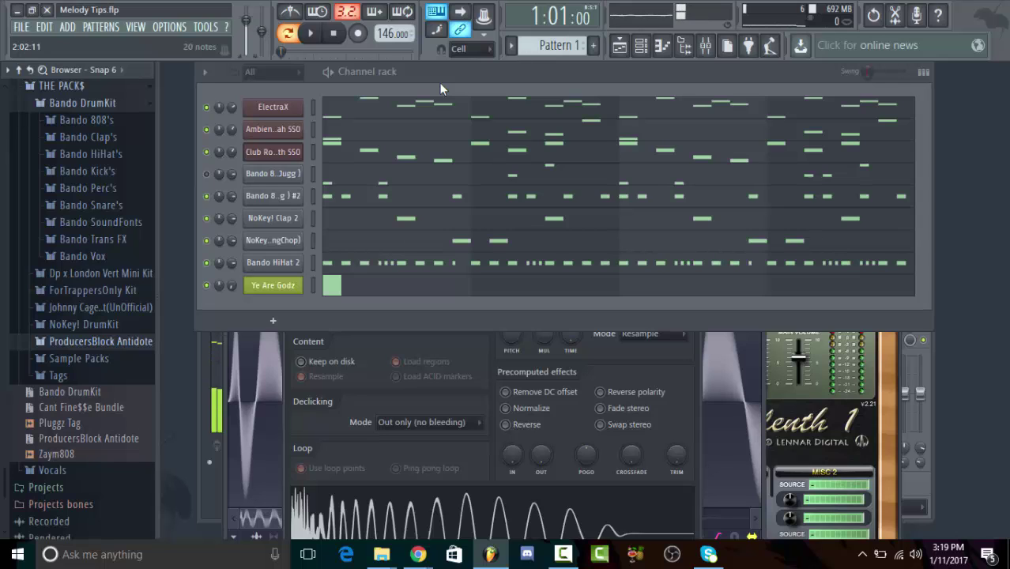
# Step: Leave only the three melody channels unmuted, and delete the original Bando 808 18 (Jugg) channel
pyautogui.rightClick(205, 108)
pyautogui.click(217, 118)
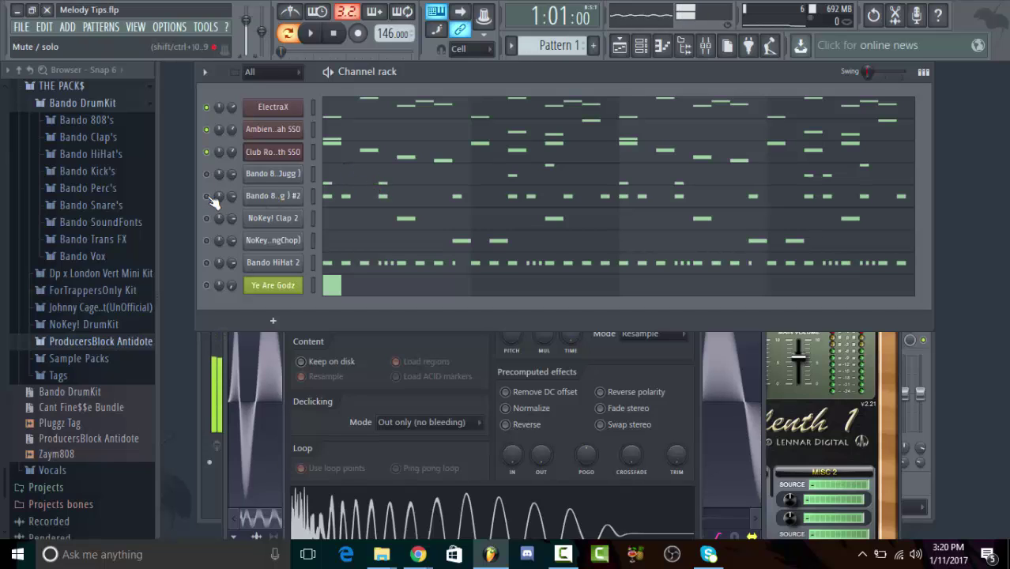
pyautogui.rightClick(273, 182)
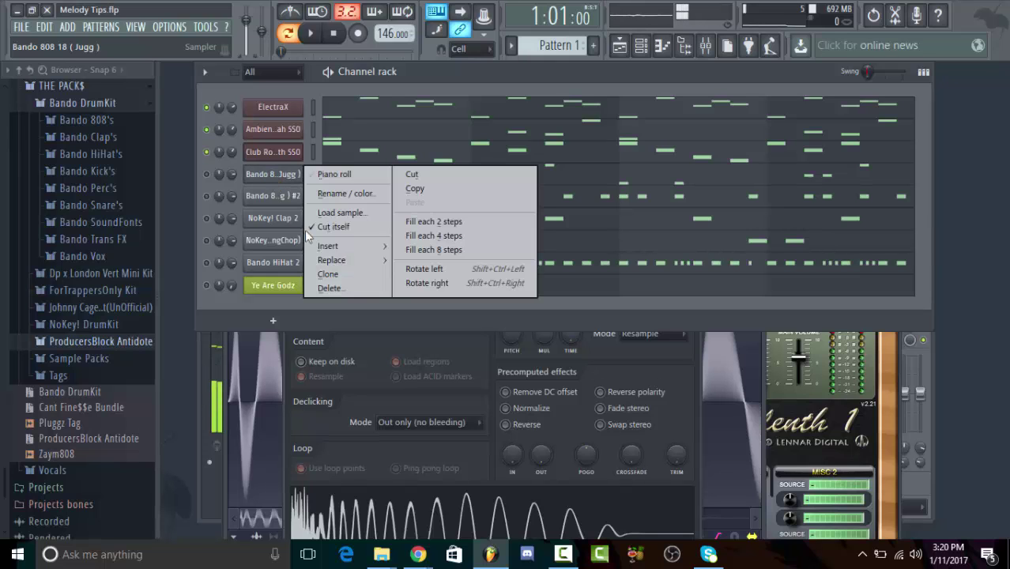
pyautogui.click(331, 289)
pyautogui.click(583, 317)
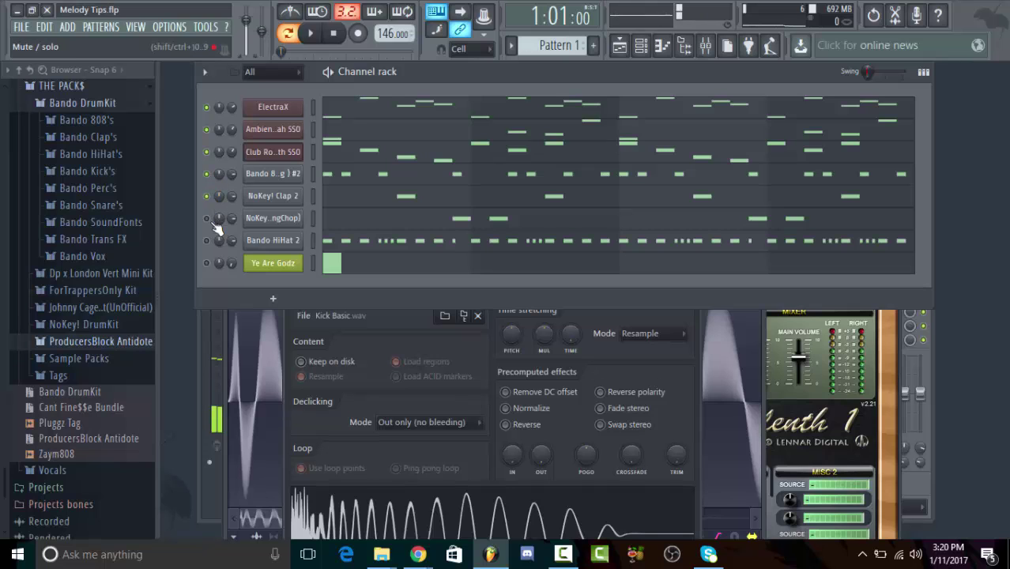
# Step: In the NoKey! Snare 17 pattern, remove the step 15 notes of bars 1 and 3 and add a one-step C5 note on step 15 of bar 4
pyautogui.press('space')
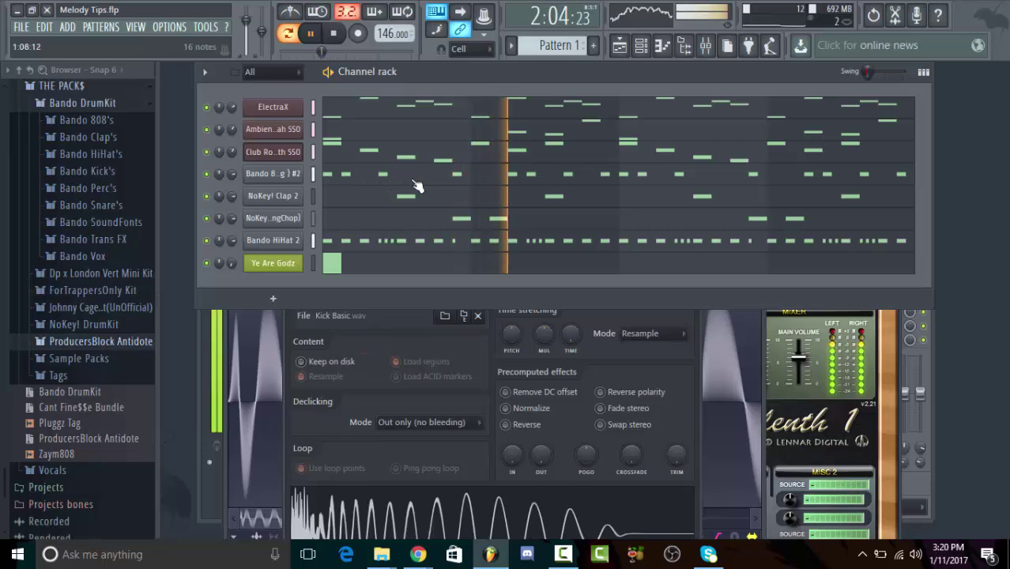
pyautogui.doubleClick(478, 222)
pyautogui.rightClick(376, 275)
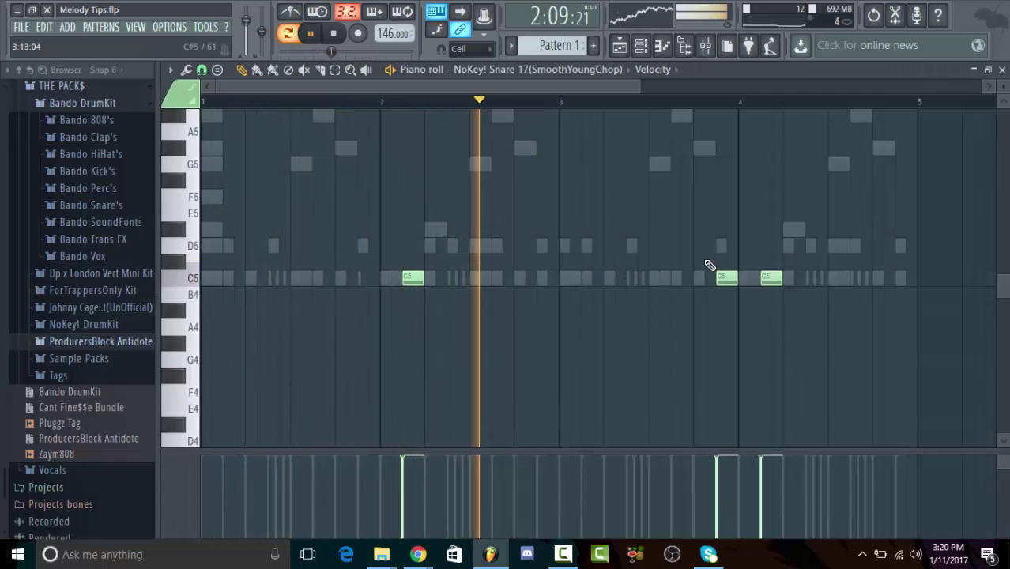
pyautogui.rightClick(726, 277)
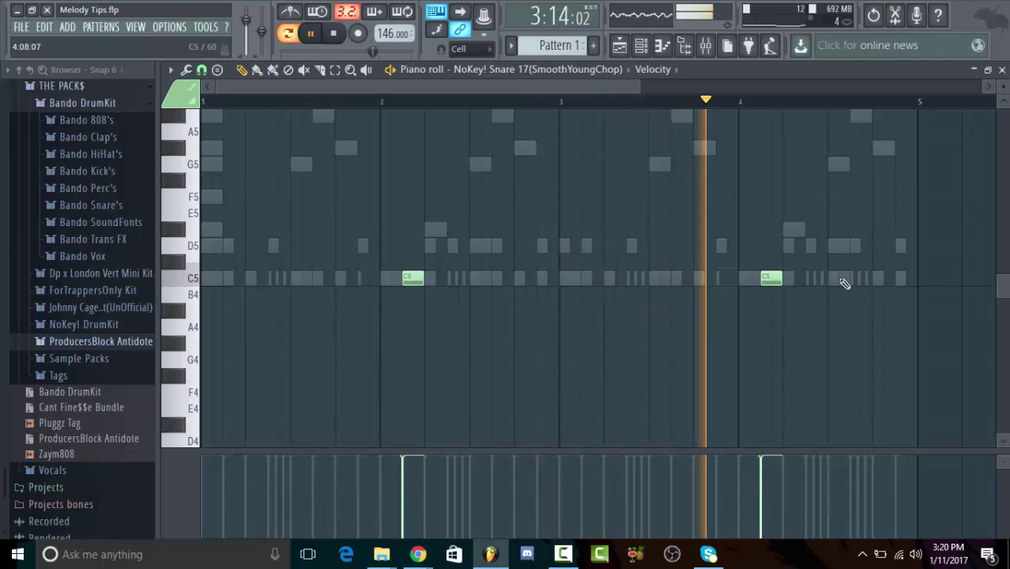
pyautogui.click(900, 278)
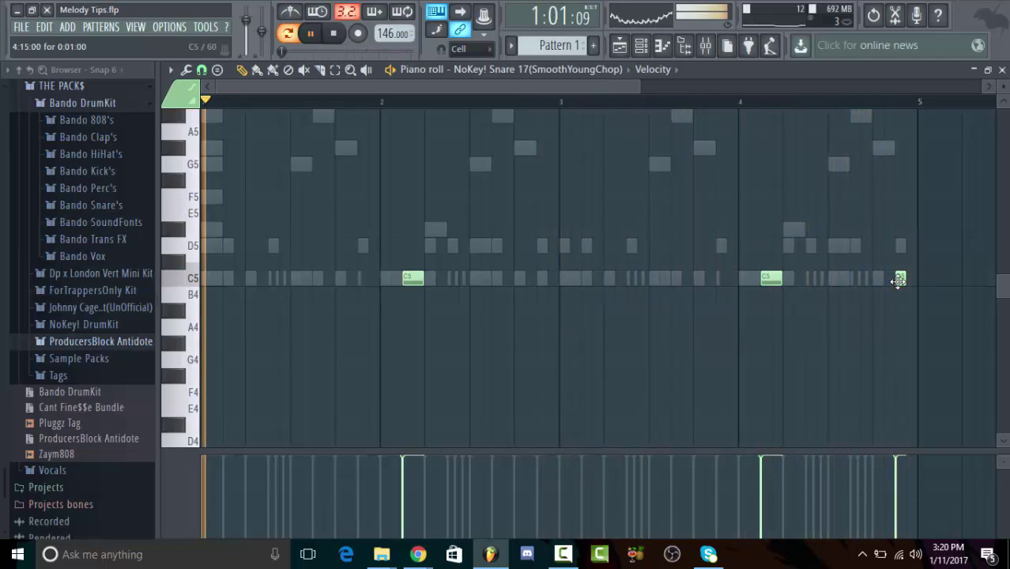
pyautogui.click(541, 278)
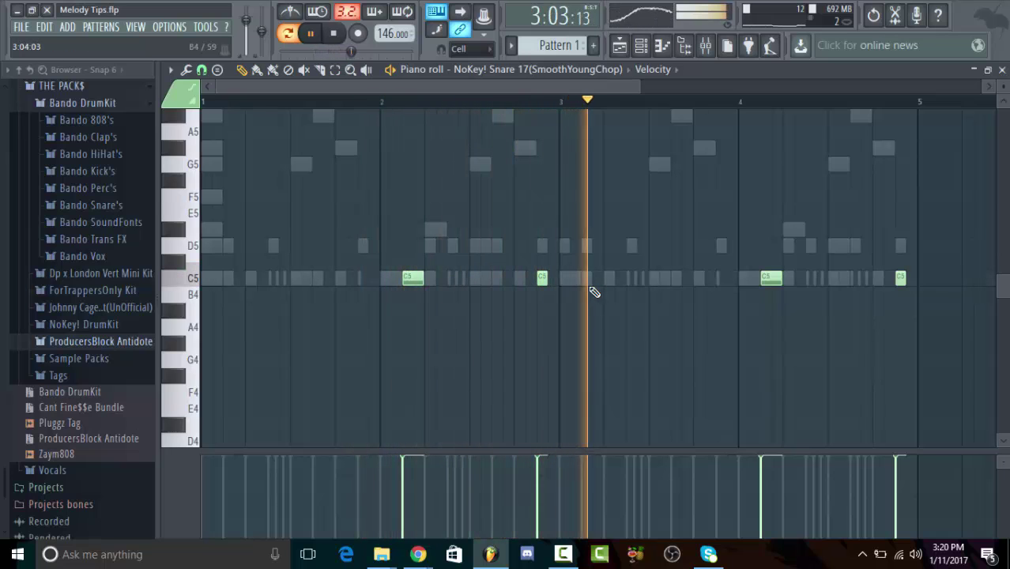
pyautogui.rightClick(543, 278)
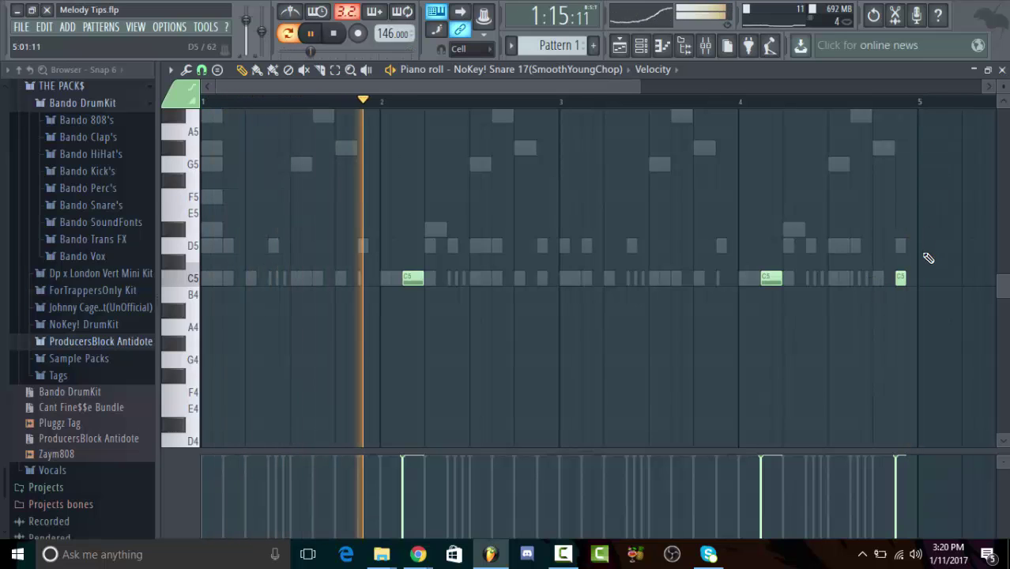
pyautogui.click(1001, 70)
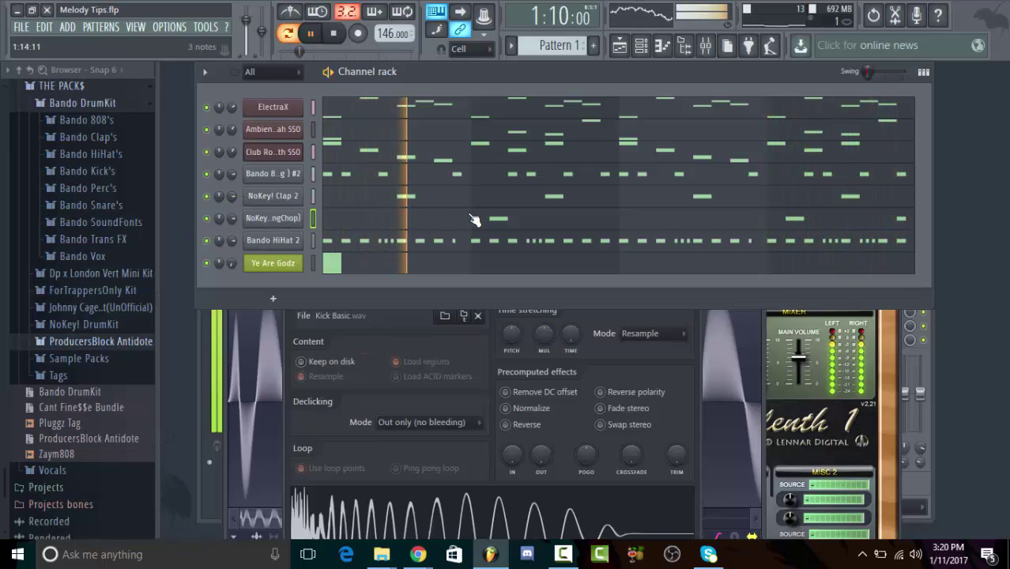
pyautogui.click(516, 223)
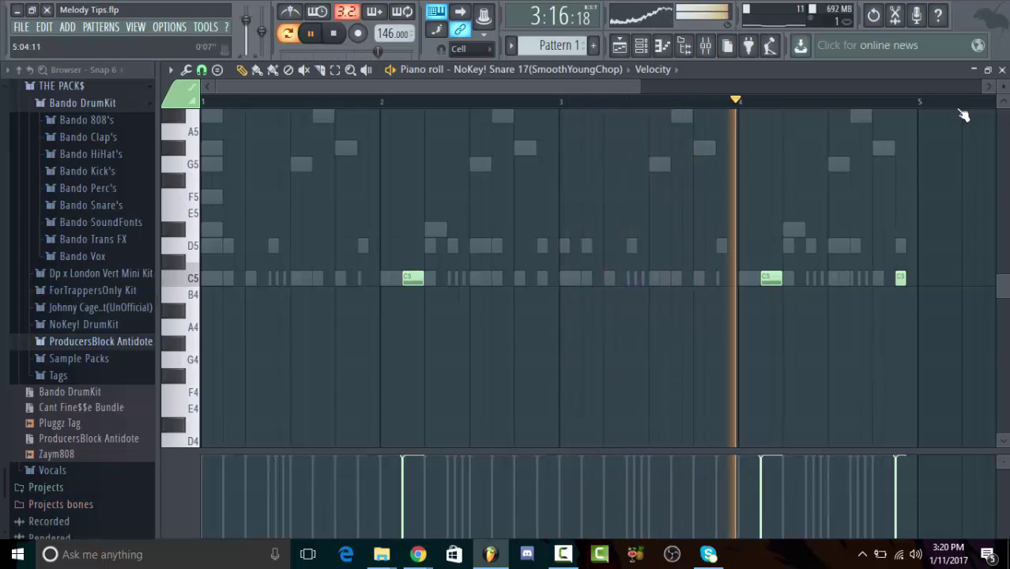
pyautogui.press('F7')
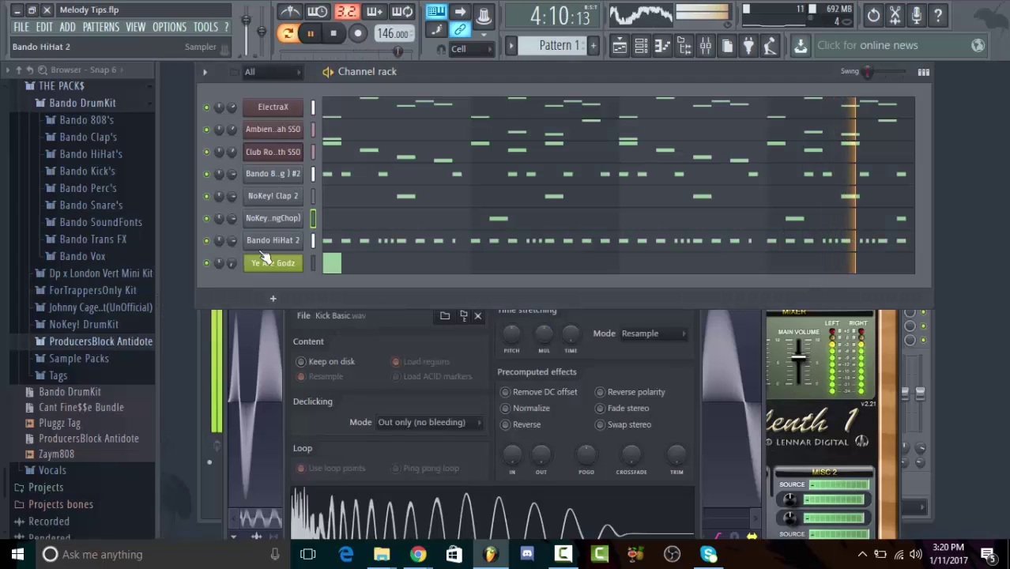
# Step: Browse the Bando Perc's folder and preview its crash and cymbal samples
pyautogui.click(111, 188)
pyautogui.press('space')
pyautogui.scroll(-2, 134, 316)
pyautogui.scroll(-3, 143, 340)
pyautogui.click(89, 161)
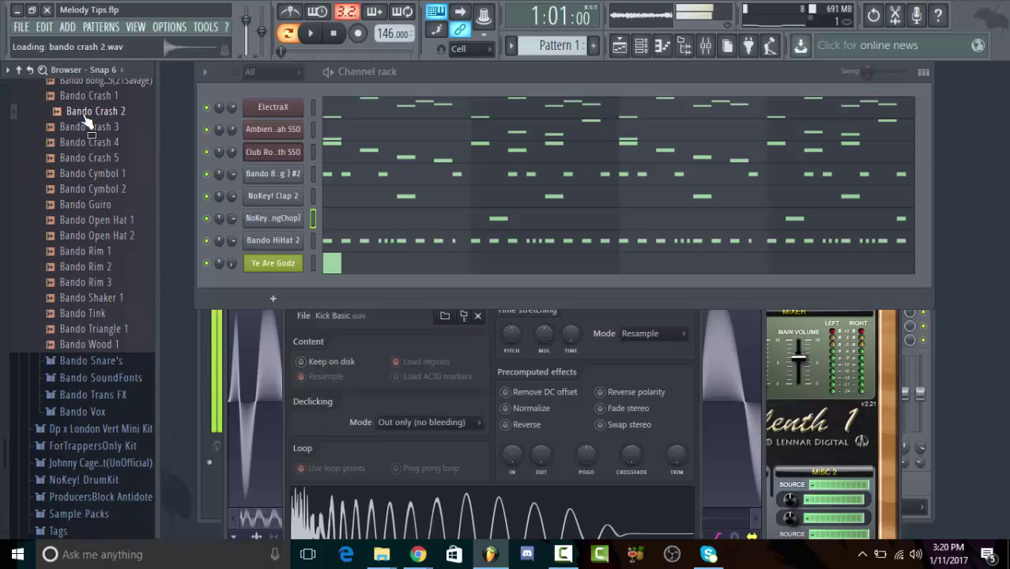
pyautogui.scroll(6, 85, 101)
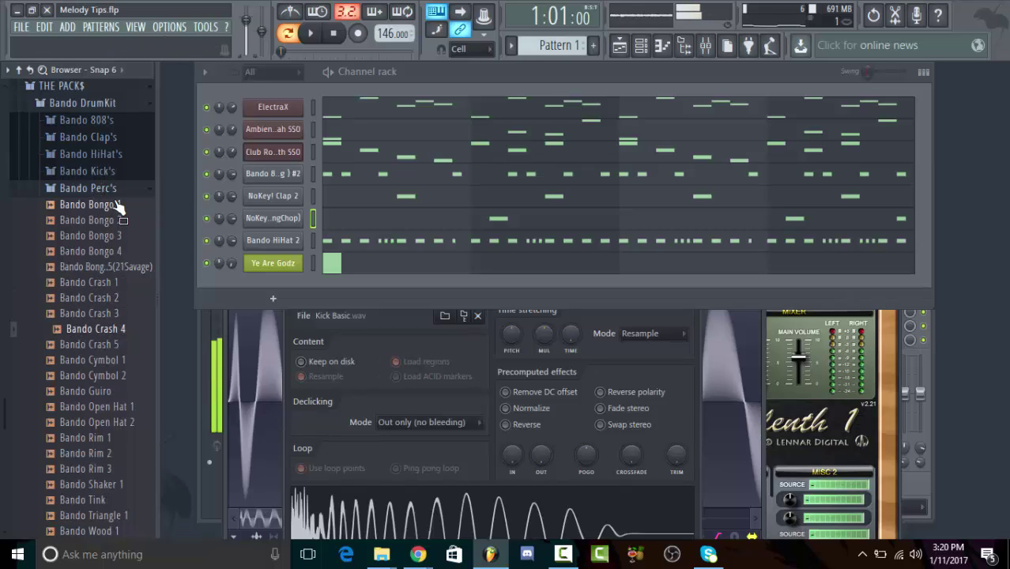
pyautogui.click(122, 360)
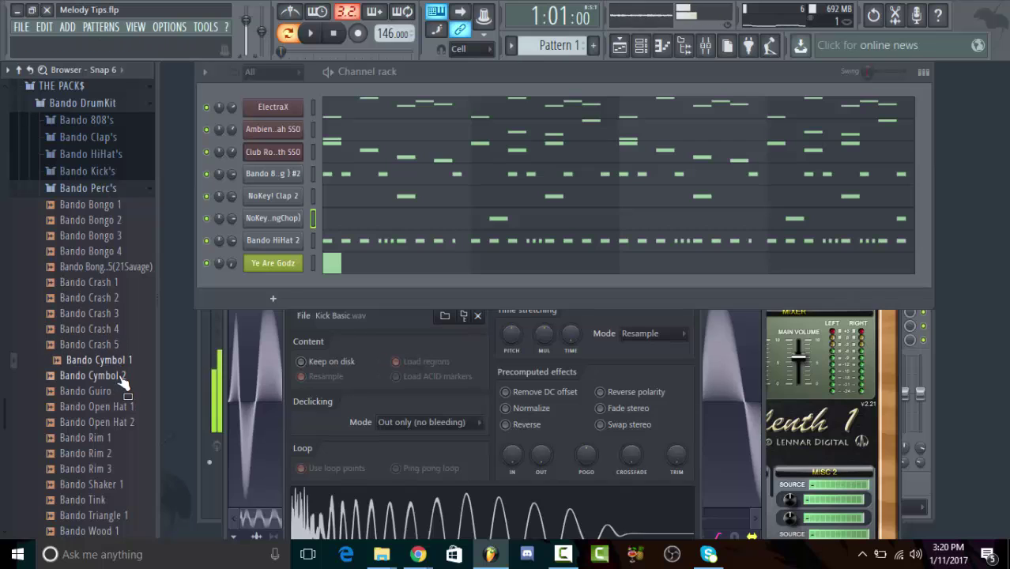
pyautogui.press('space')
# Step: Add Bando Open Hat 2 as a channel below the hi-hat, enable Cut itself and open its piano roll
pyautogui.click(101, 422)
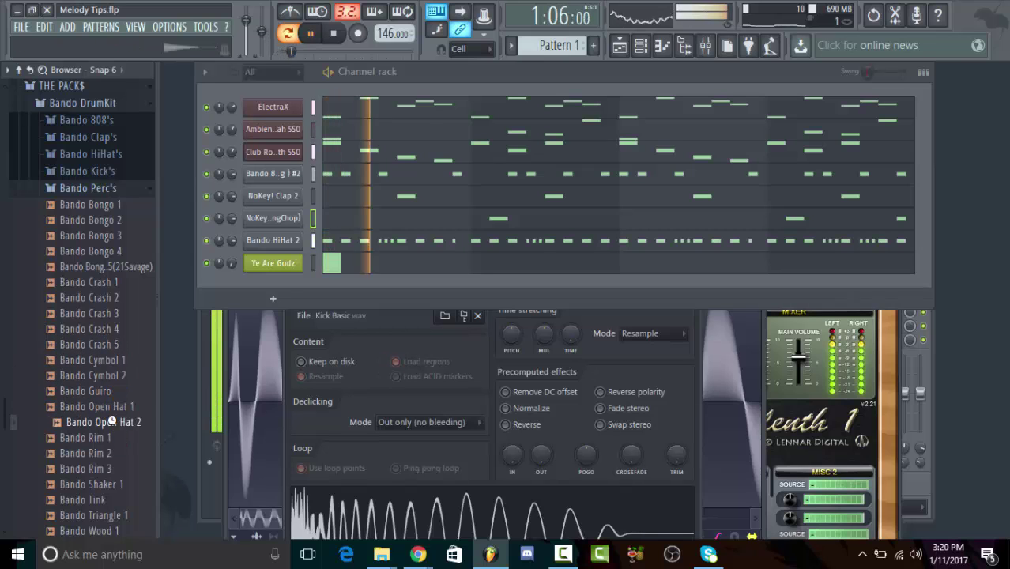
pyautogui.moveTo(117, 430); pyautogui.dragTo(280, 264)
pyautogui.rightClick(282, 263)
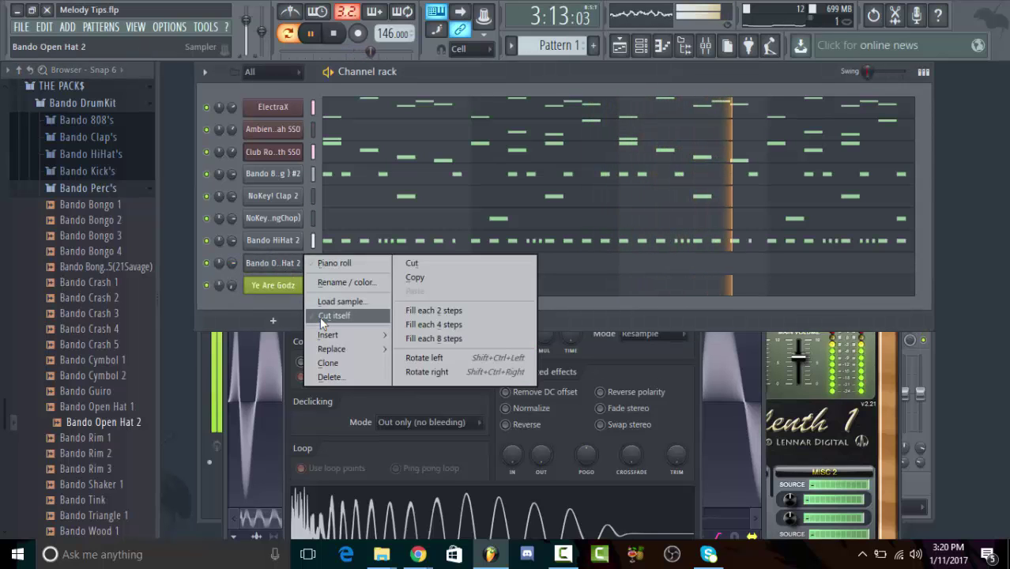
pyautogui.click(323, 265)
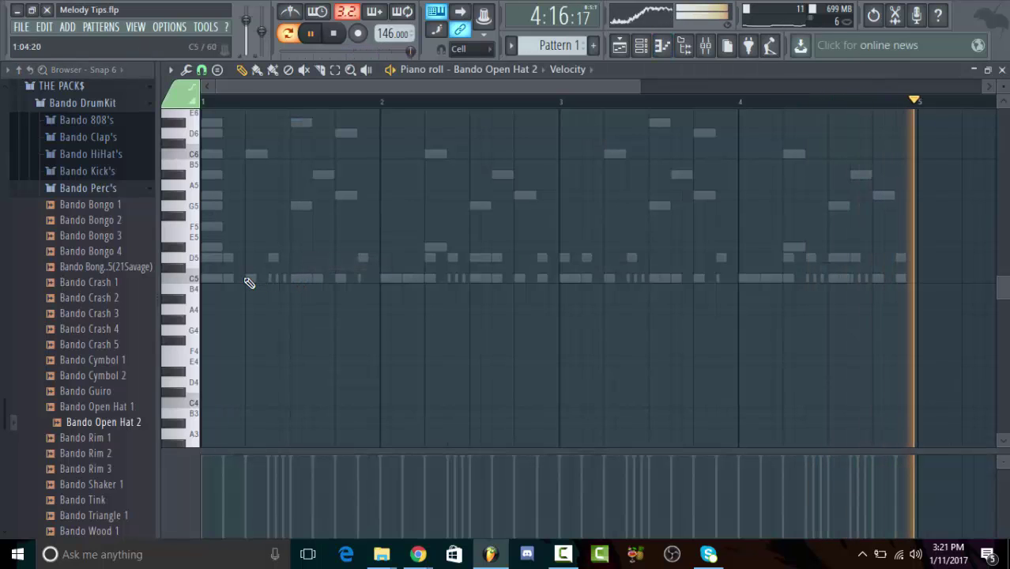
# Step: Add one-step C5 open hat notes on steps 5 and 13 of all four bars
pyautogui.click(251, 279)
pyautogui.click(339, 278)
pyautogui.click(430, 278)
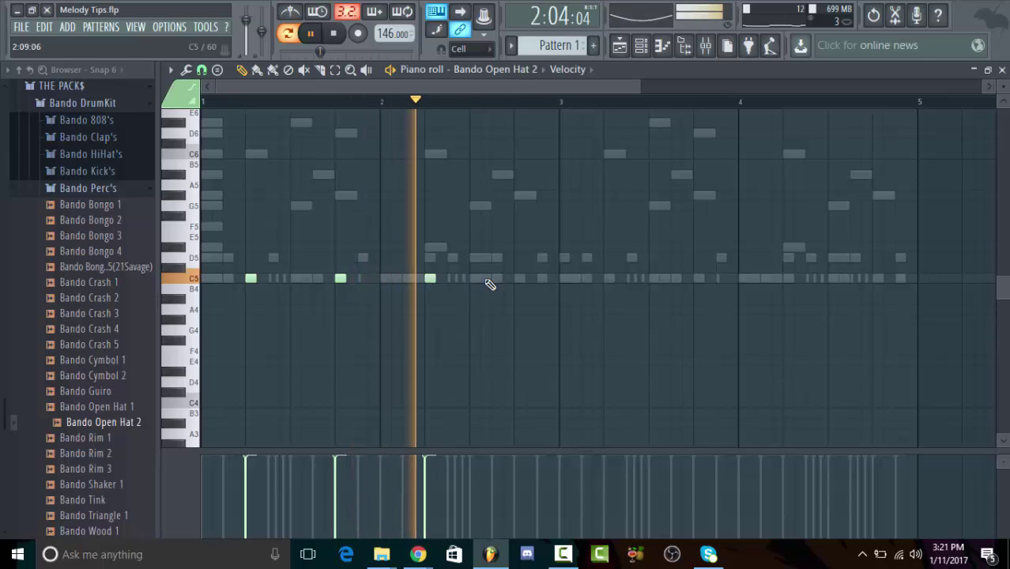
pyautogui.click(519, 278)
pyautogui.click(610, 278)
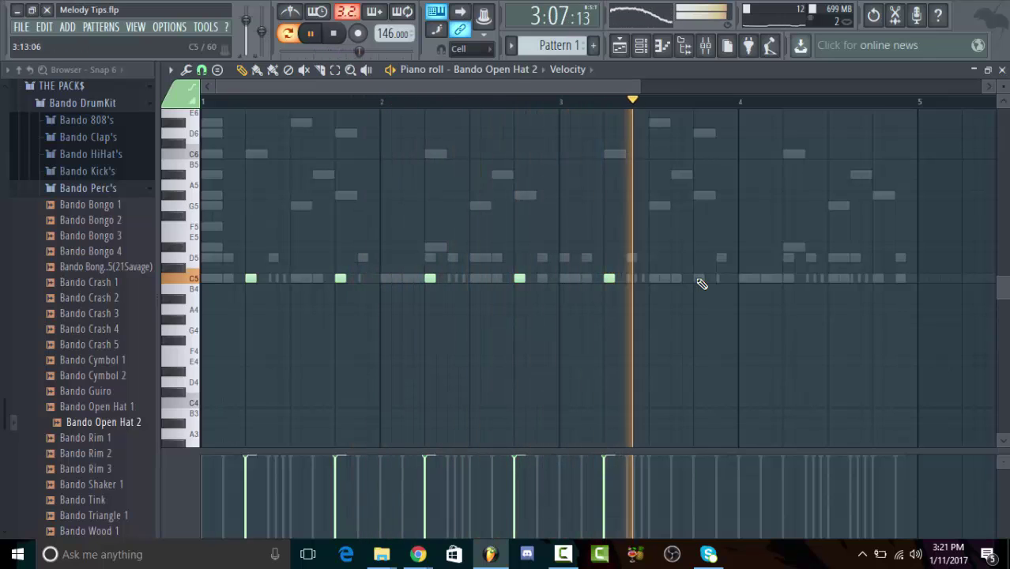
pyautogui.click(698, 278)
pyautogui.click(878, 279)
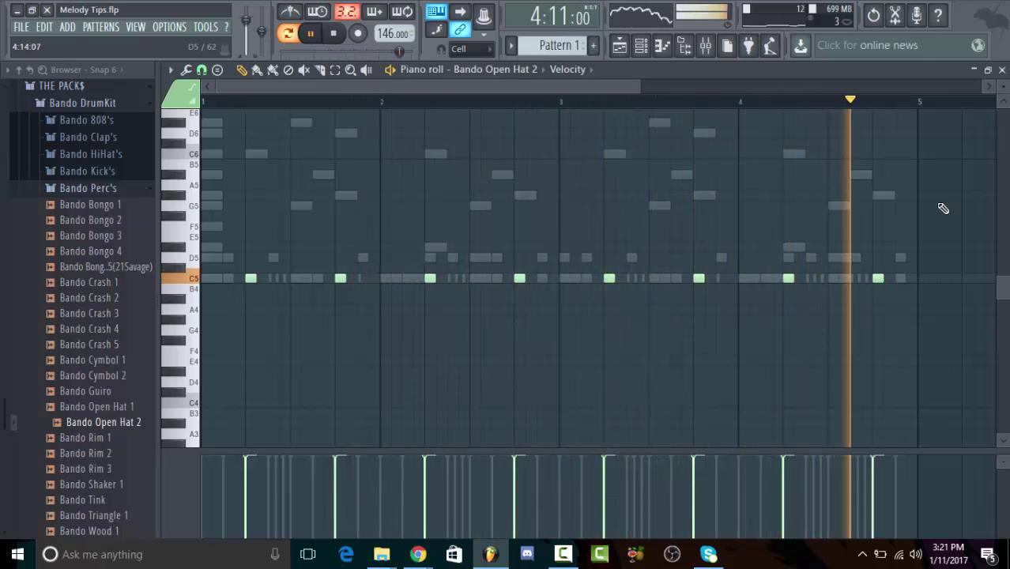
pyautogui.click(1002, 70)
# Step: Replace the open hat channel's sample with Bando Open Hat 1 and play the beat briefly
pyautogui.press('space')
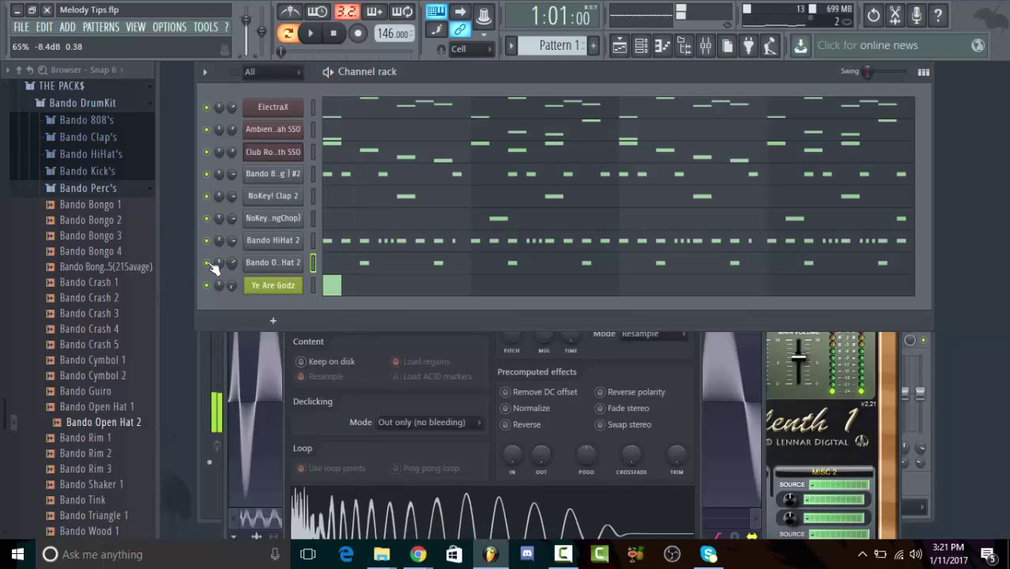
pyautogui.click(127, 407)
pyautogui.moveTo(261, 272); pyautogui.dragTo(274, 265)
pyautogui.press('space')
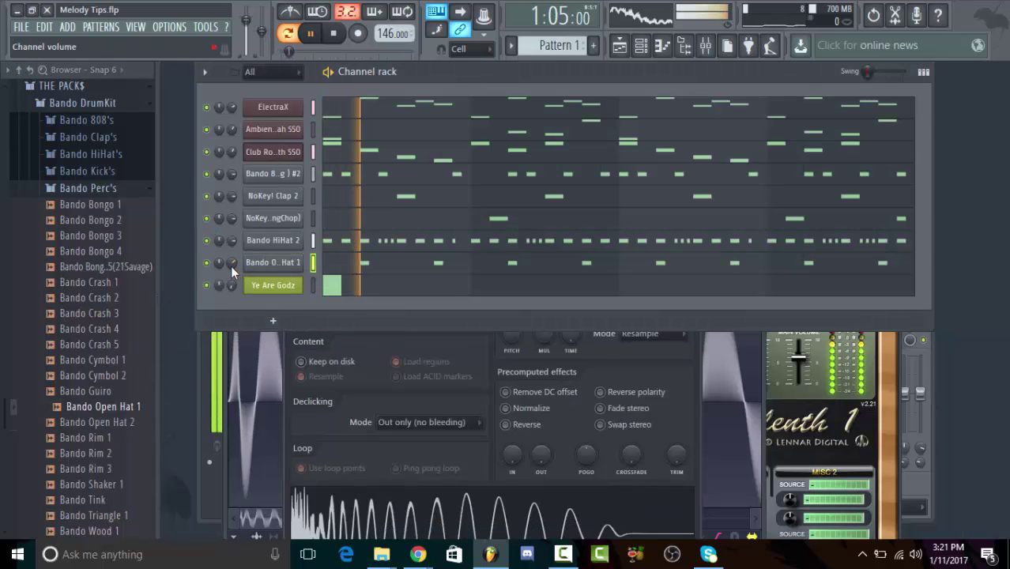
pyautogui.press('space')
# Step: Change the time stretching mode of Bando Open Hat 1 and listen to the beat
pyautogui.click(282, 267)
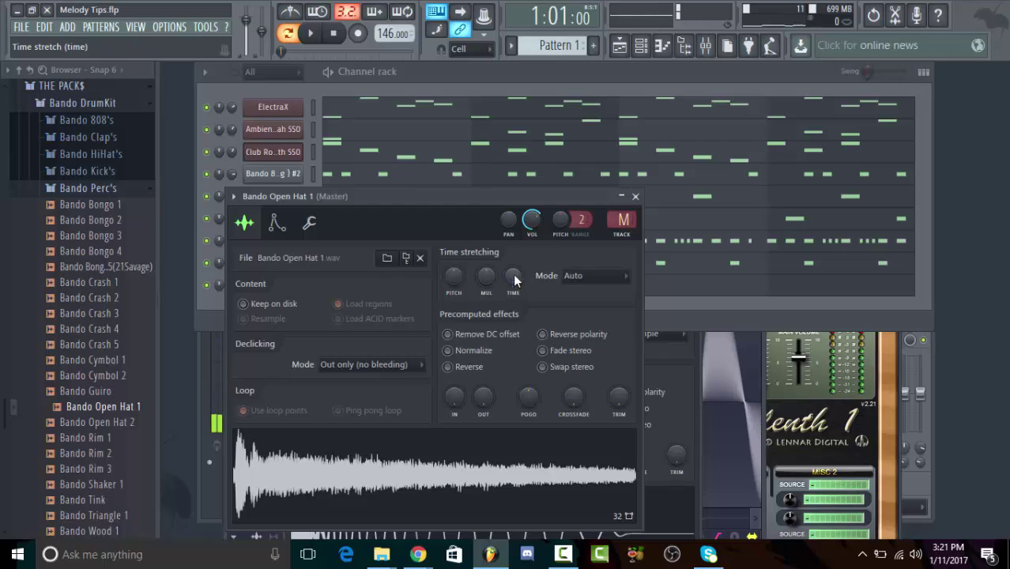
pyautogui.press('space')
pyautogui.click(586, 276)
pyautogui.click(585, 329)
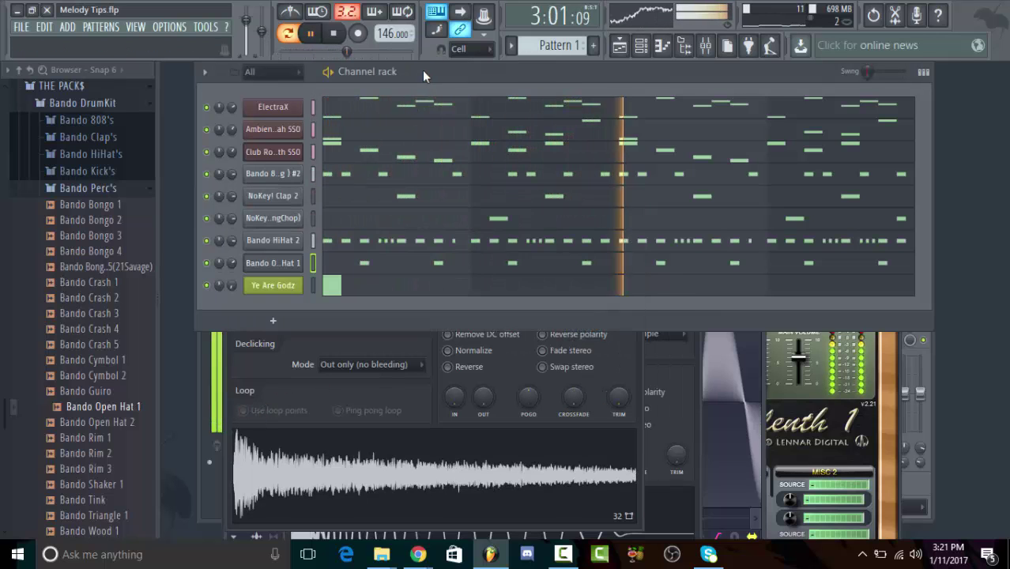
pyautogui.click(422, 70)
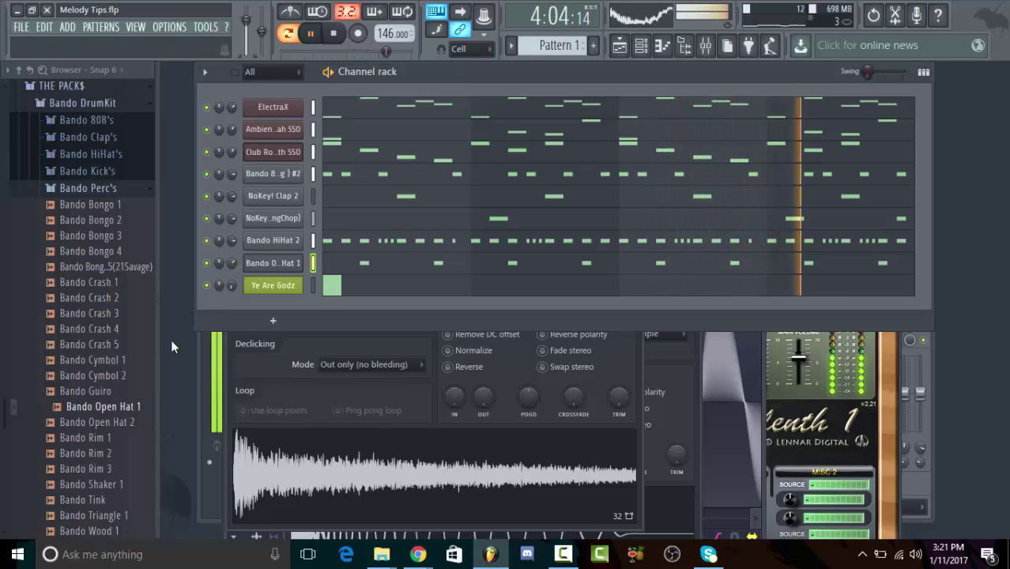
pyautogui.press('space')
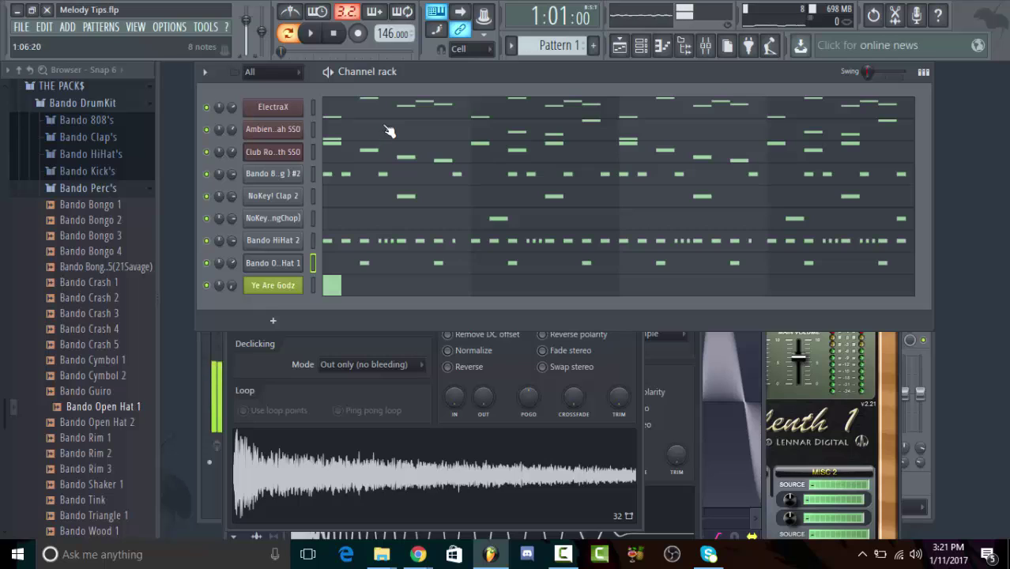
# Step: Delete the Bando Open Hat 1 channel
pyautogui.rightClick(282, 273)
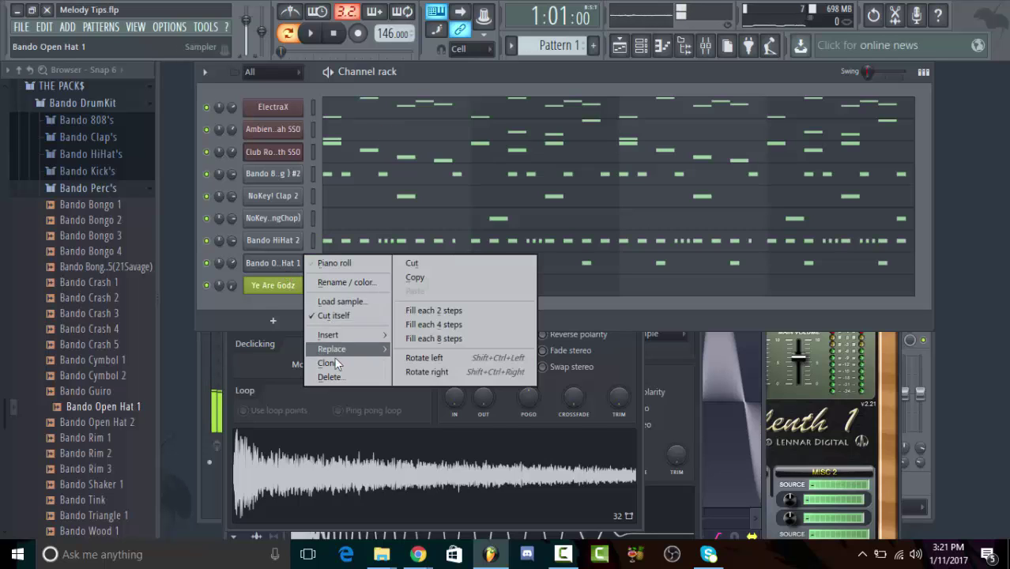
pyautogui.click(336, 377)
pyautogui.click(579, 313)
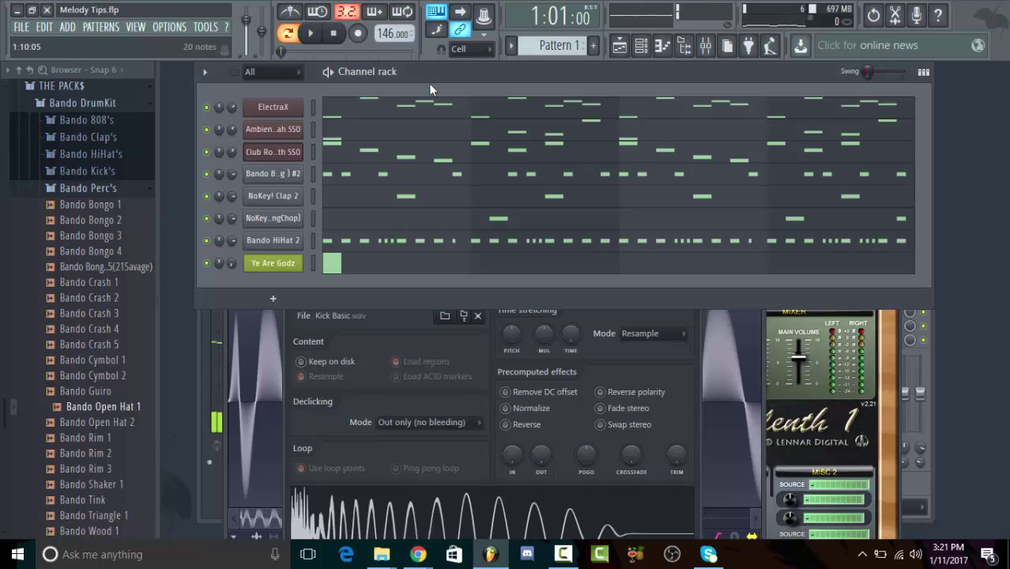
# Step: Solo the ElectraX channel
pyautogui.rightClick(207, 108)
pyautogui.click(210, 111)
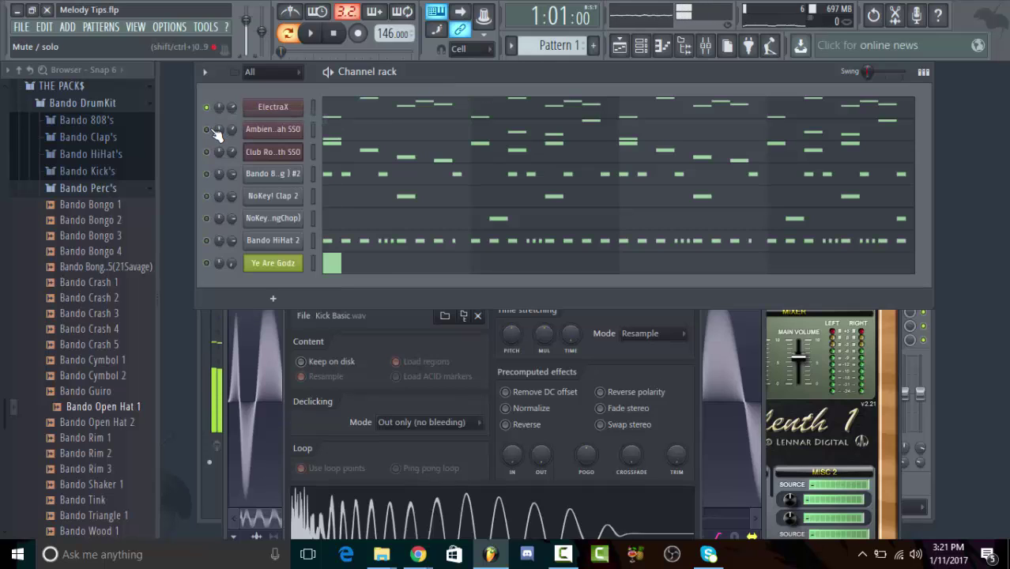